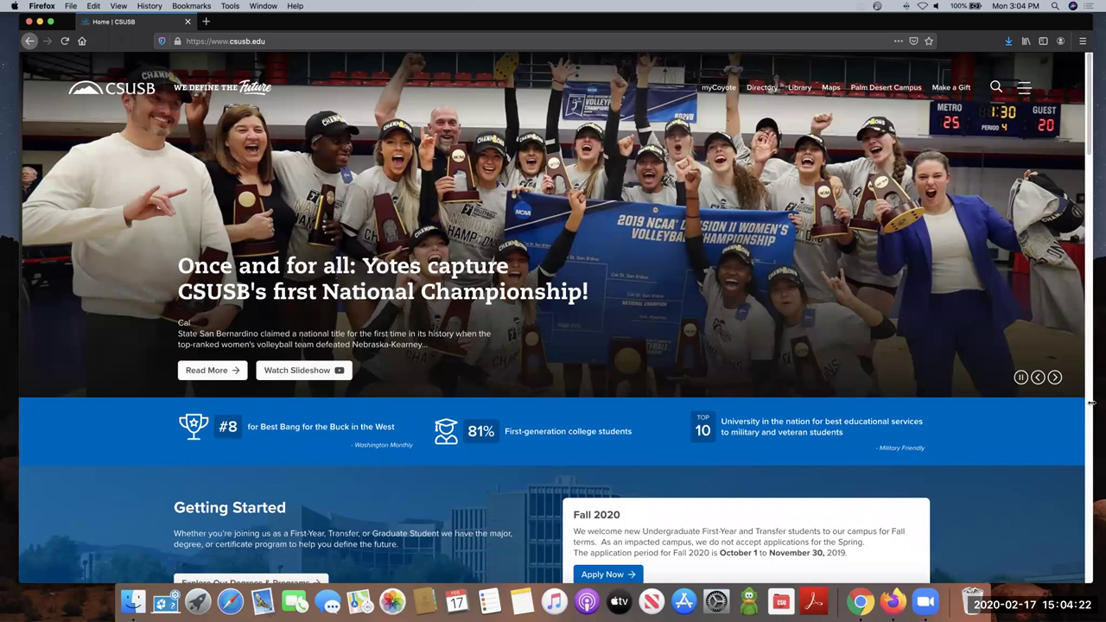
Step: Open the library site from the university homepage and go to its Choose a Database page
{"action": "left_click_drag", "start_coordinate": [1090, 404], "coordinate": [1093, 410]}
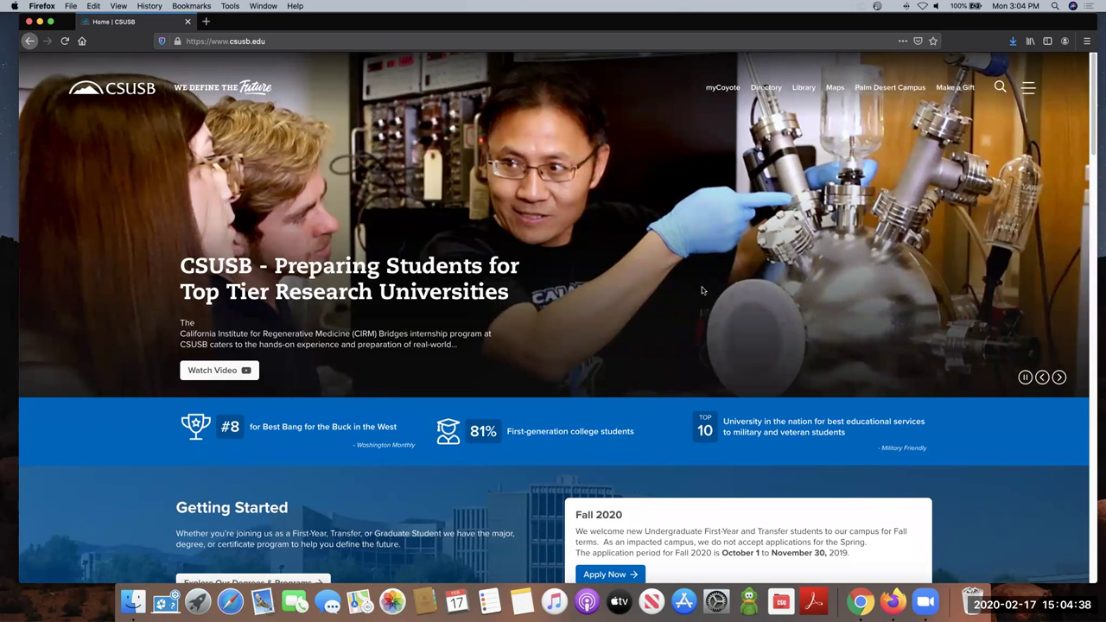
{"action": "left_click", "coordinate": [806, 88]}
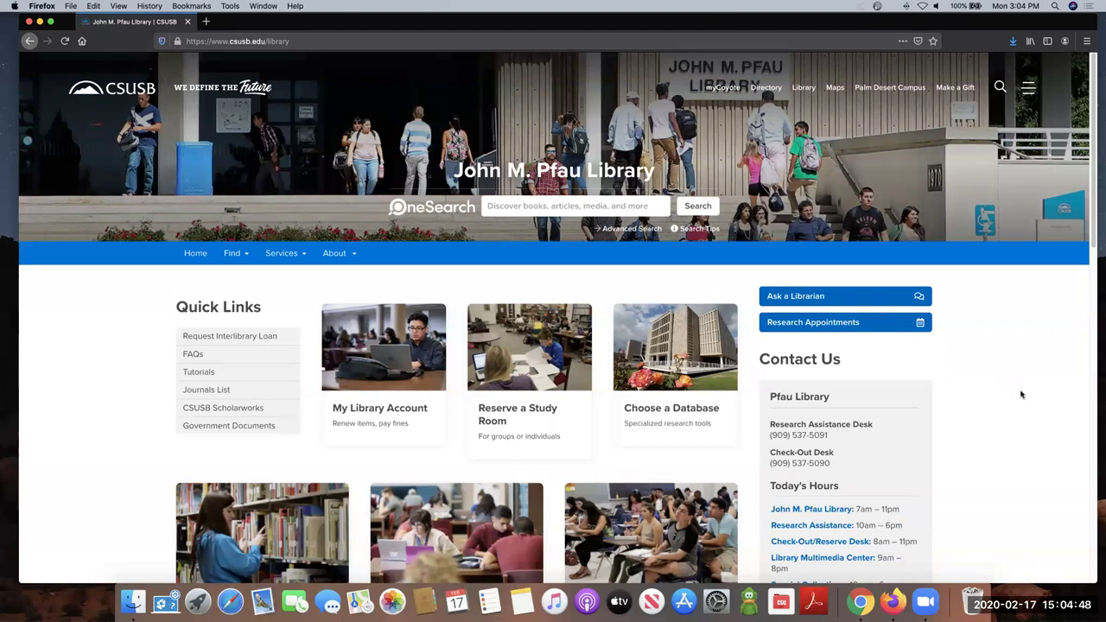
{"action": "scroll", "coordinate": [1021, 395], "scroll_direction": "down", "scroll_amount": 1}
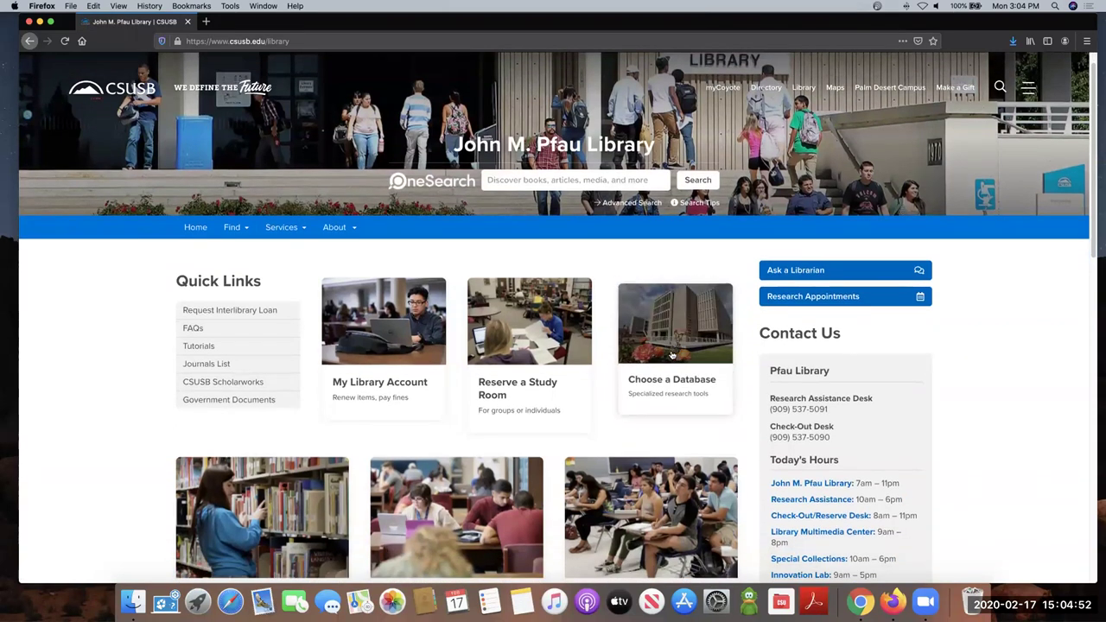
{"action": "left_click", "coordinate": [672, 354]}
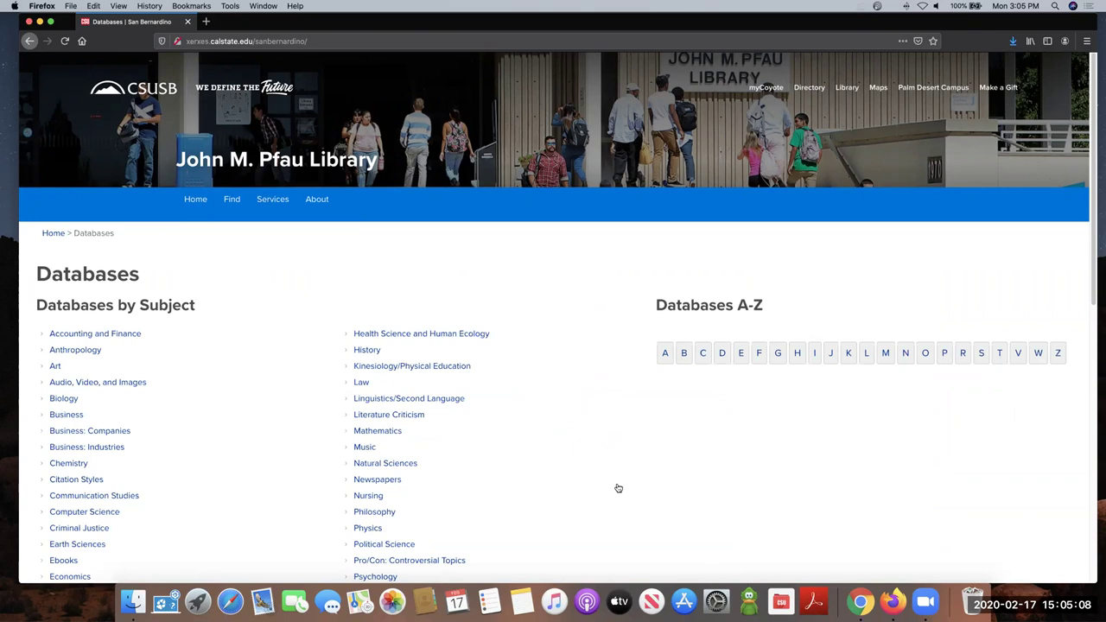
Step: Open the Statistics category in the list of databases by subject
{"action": "scroll", "coordinate": [590, 481], "scroll_direction": "down", "scroll_amount": 1}
{"action": "scroll", "coordinate": [590, 481], "scroll_direction": "down", "scroll_amount": 1}
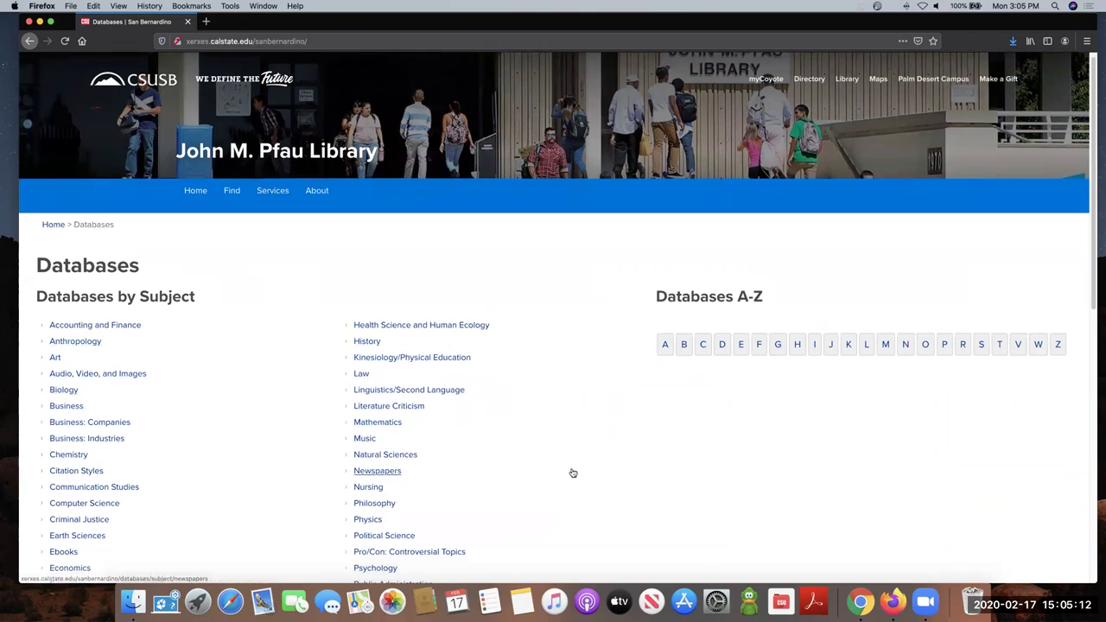
{"action": "scroll", "coordinate": [571, 472], "scroll_direction": "down", "scroll_amount": 2}
{"action": "scroll", "coordinate": [570, 472], "scroll_direction": "down", "scroll_amount": 6}
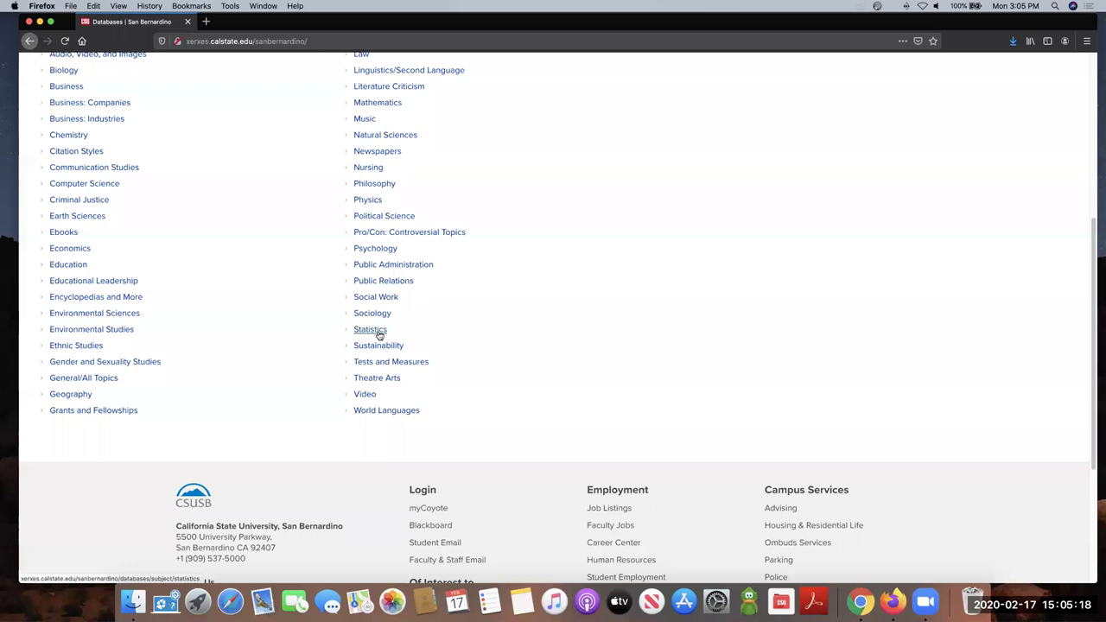
{"action": "left_click", "coordinate": [370, 331]}
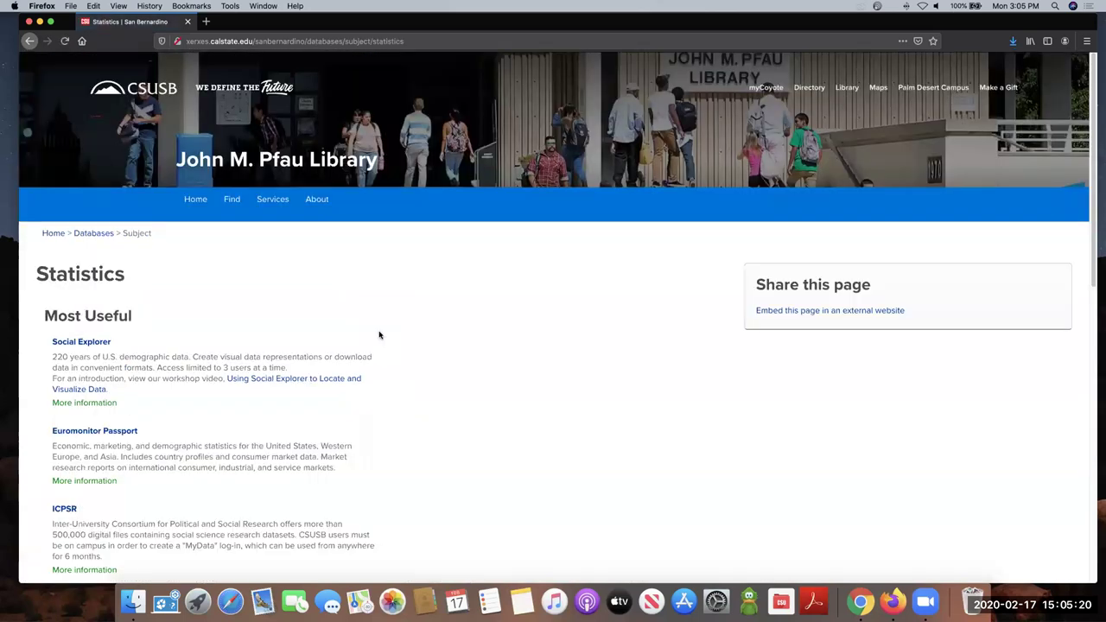
Step: Launch Social Explorer from the Statistics database list and show the browser window full screen
{"action": "scroll", "coordinate": [517, 406], "scroll_direction": "down", "scroll_amount": 2}
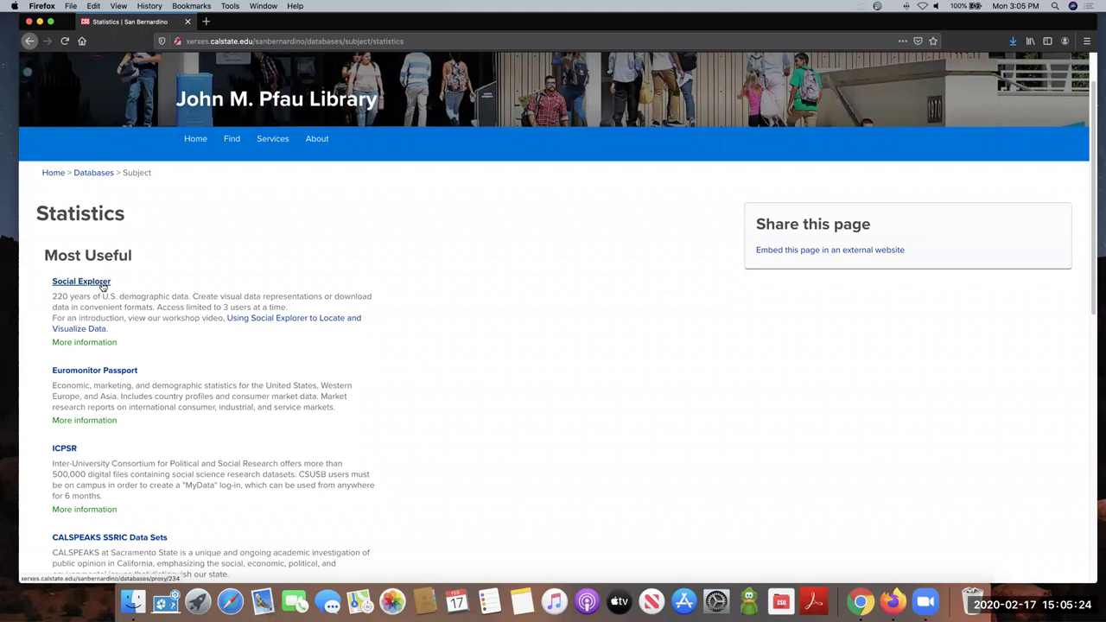
{"action": "left_click", "coordinate": [103, 286]}
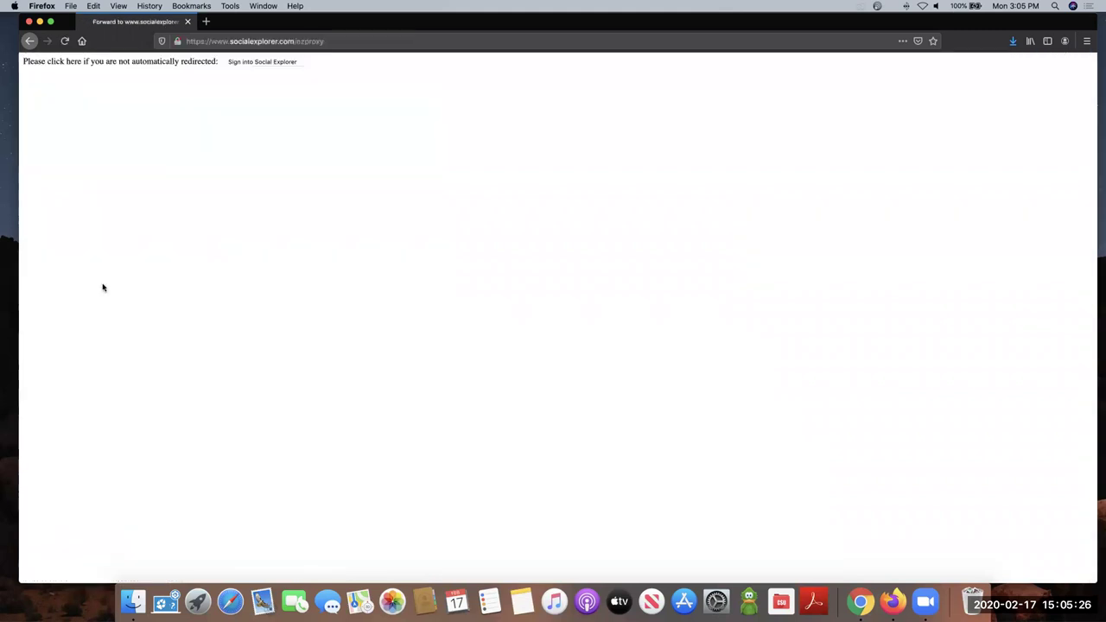
{"action": "left_click", "coordinate": [50, 23]}
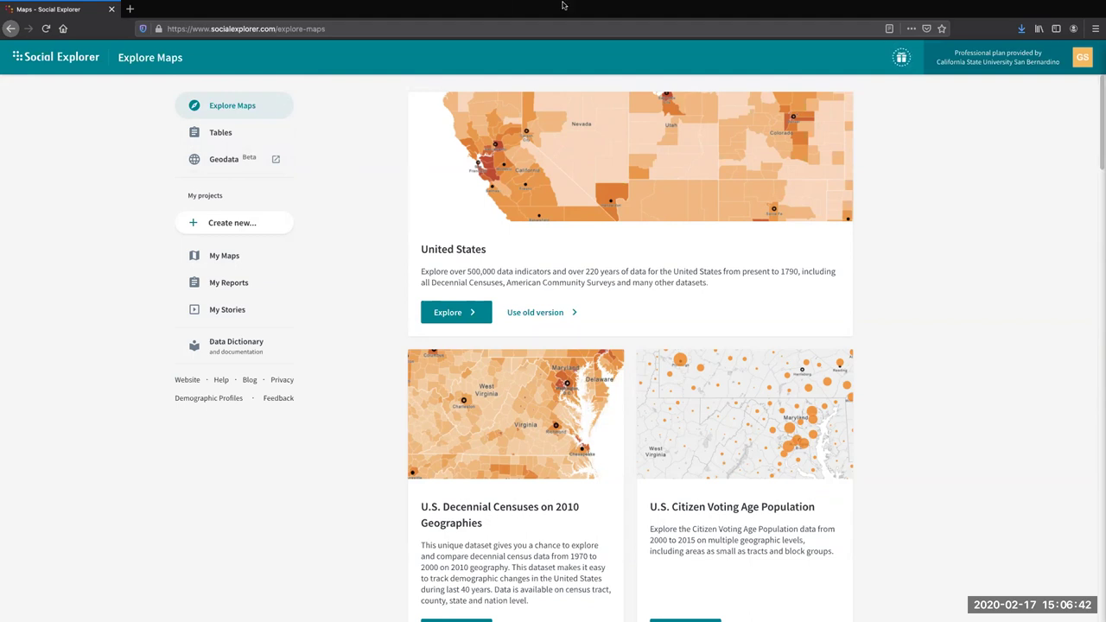
Step: Look over the available map collections and open the United States map for exploration
{"action": "mouse_move", "coordinate": [565, 4]}
{"action": "scroll", "coordinate": [555, 325], "scroll_direction": "down", "scroll_amount": 2}
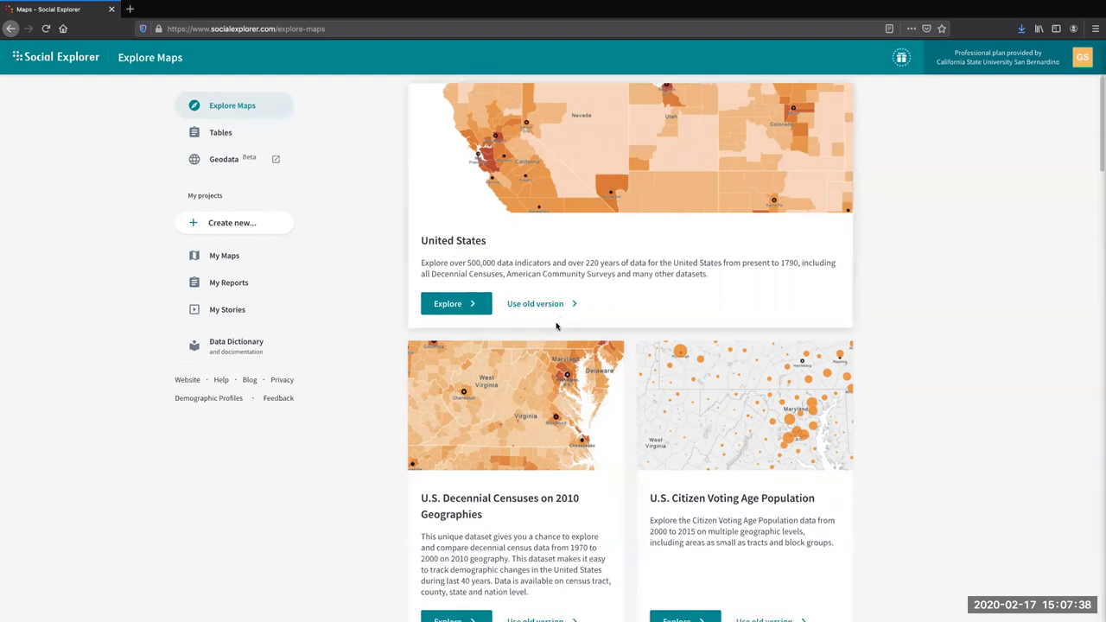
{"action": "scroll", "coordinate": [556, 326], "scroll_direction": "down", "scroll_amount": 5}
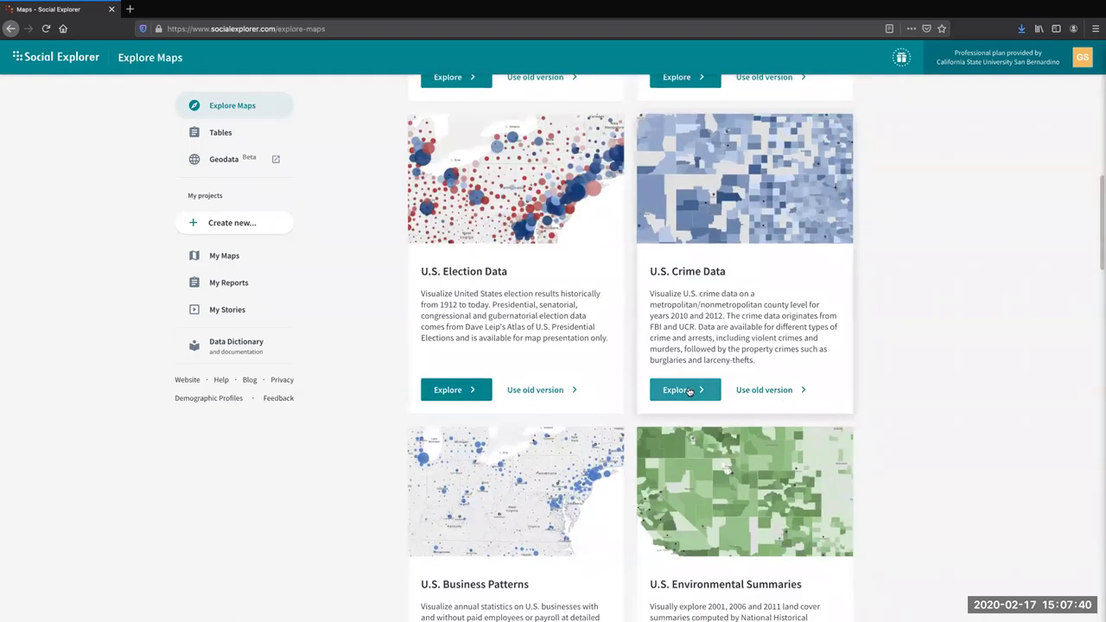
{"action": "scroll", "coordinate": [741, 395], "scroll_direction": "up", "scroll_amount": 4}
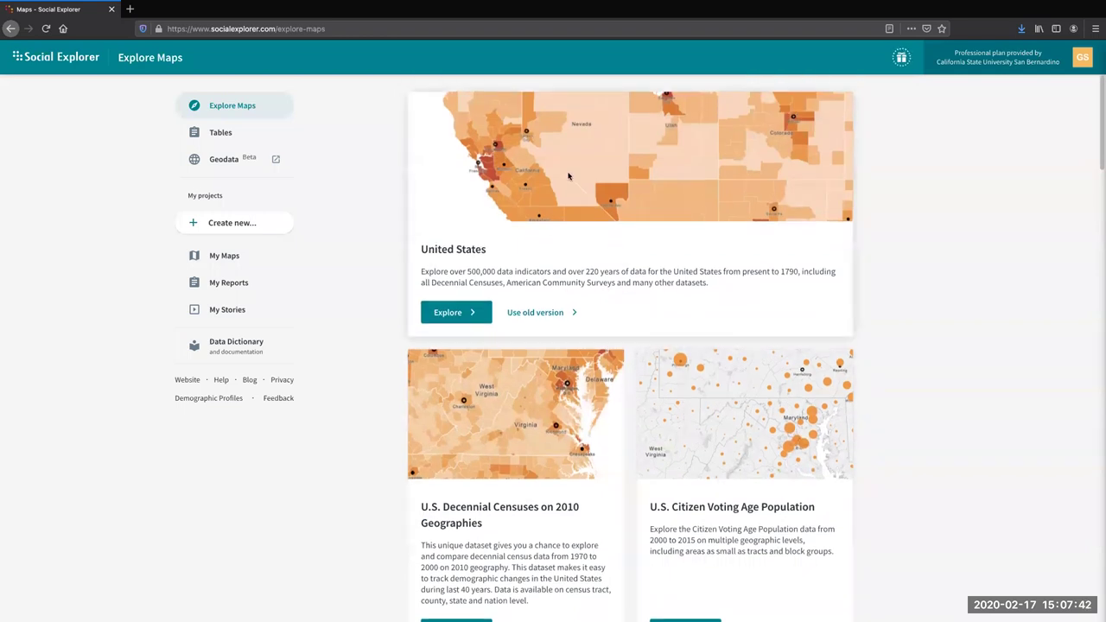
{"action": "left_click", "coordinate": [451, 316]}
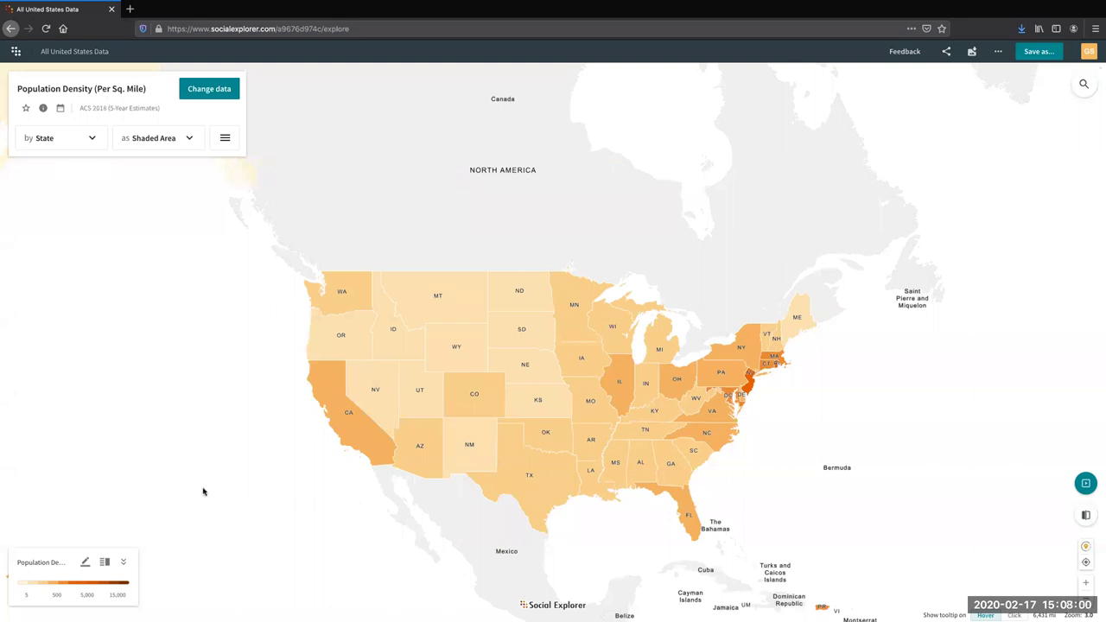
Step: Open the map's data selection, show all years, and review the categories, including those unavailable for the selected year
{"action": "mouse_move", "coordinate": [340, 427]}
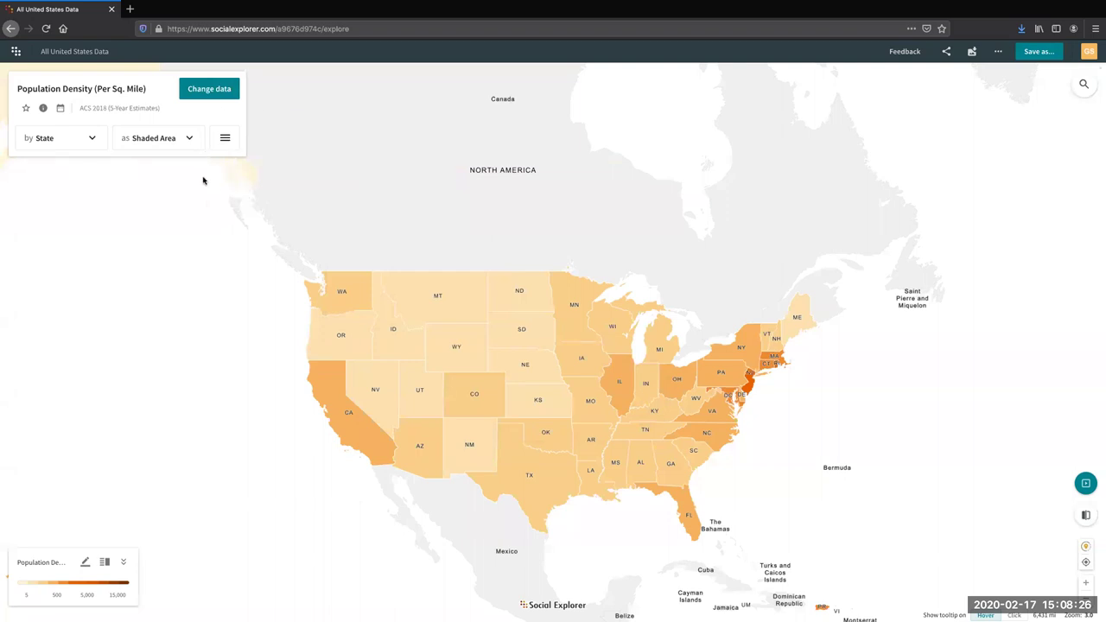
{"action": "left_click", "coordinate": [210, 96]}
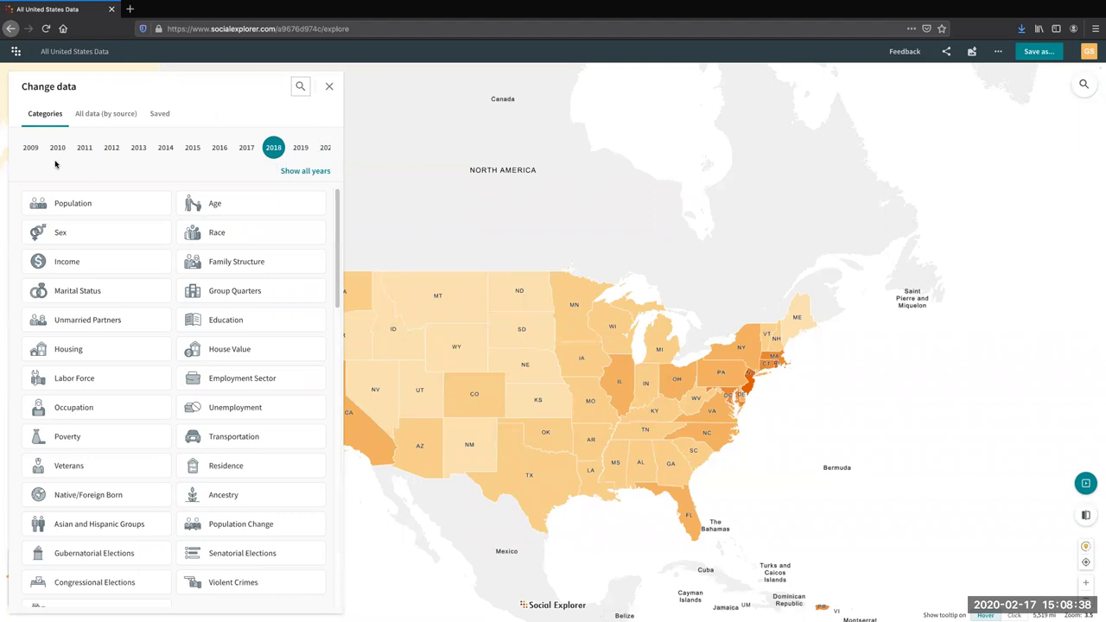
{"action": "left_click", "coordinate": [301, 172]}
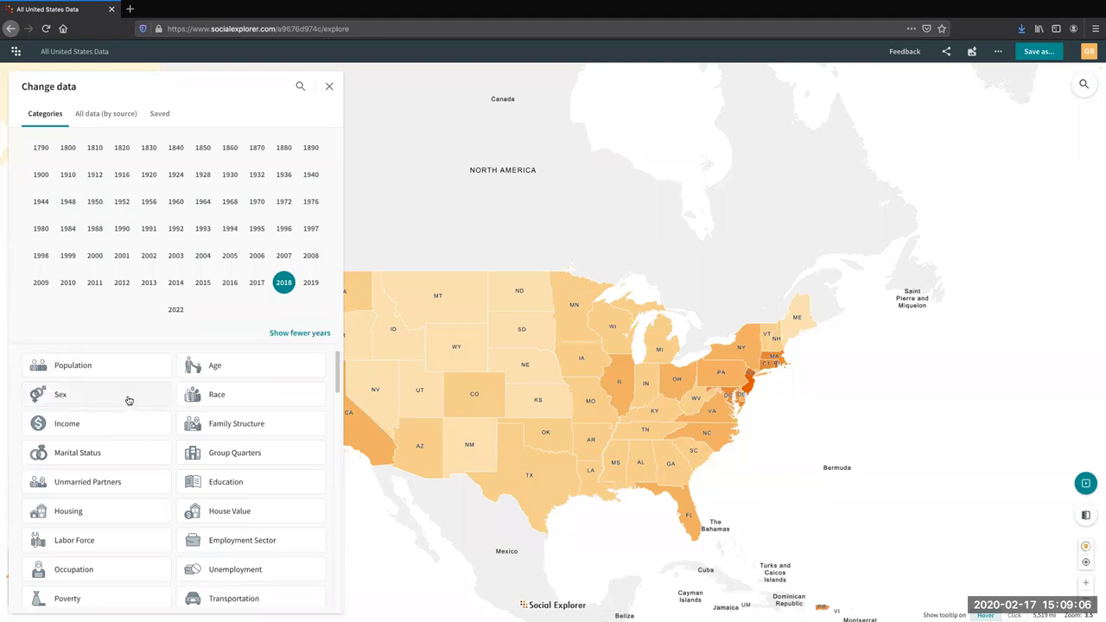
{"action": "left_click_drag", "start_coordinate": [337, 364], "coordinate": [332, 452]}
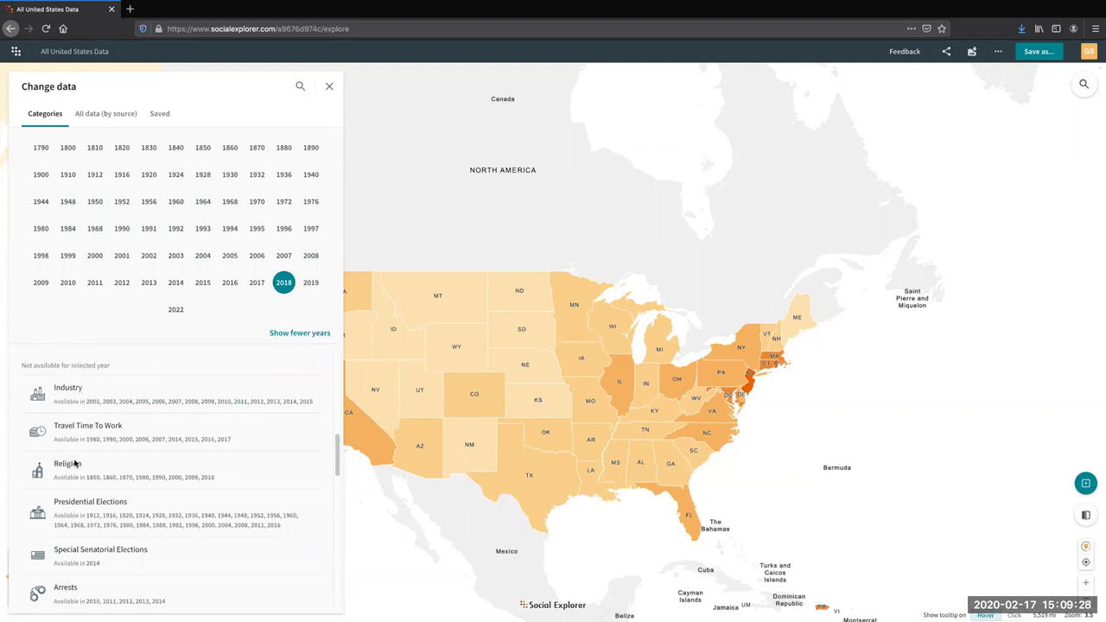
{"action": "left_click_drag", "start_coordinate": [339, 456], "coordinate": [348, 371]}
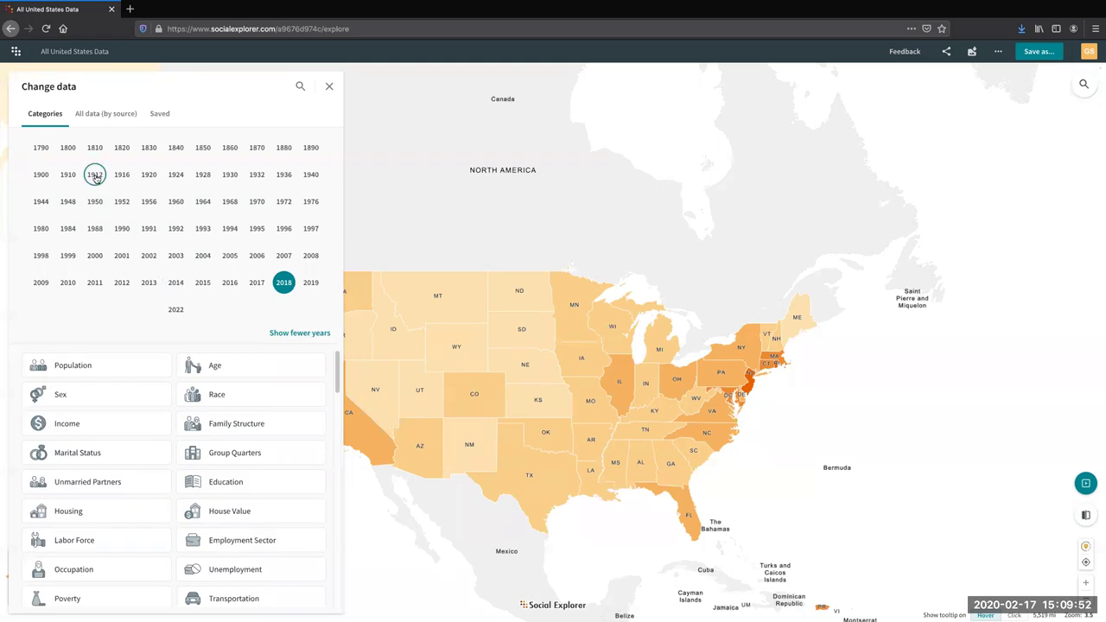
Step: Map the Slave Population variable under Slave Status from the 1840 Slavery category and inspect individual states' figures, including Virginia and Missouri
{"action": "left_click", "coordinate": [173, 152]}
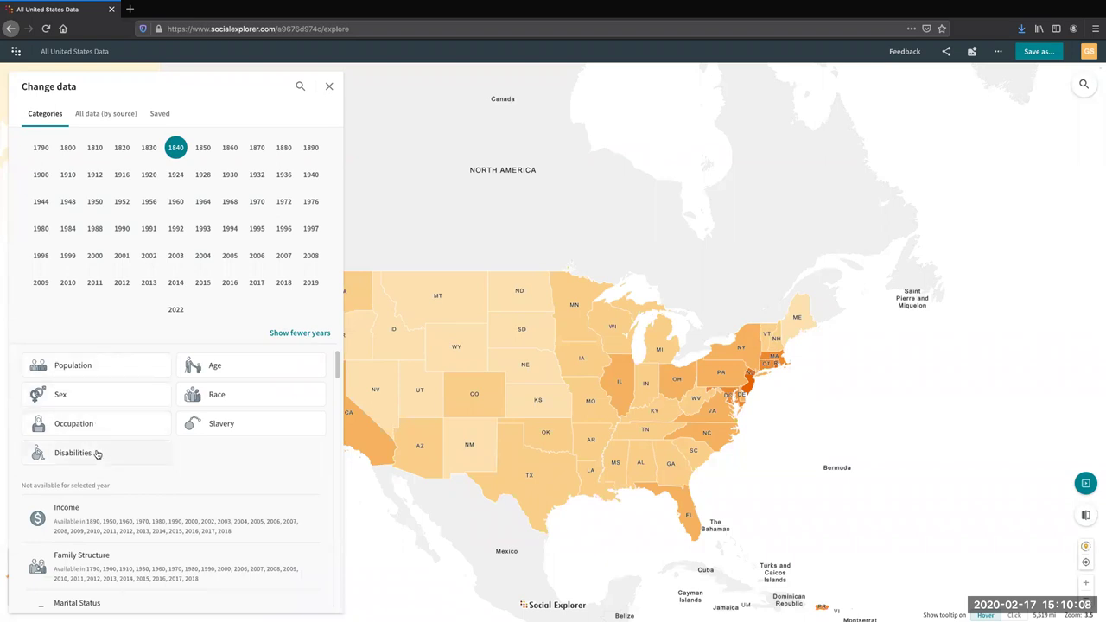
{"action": "left_click", "coordinate": [250, 426]}
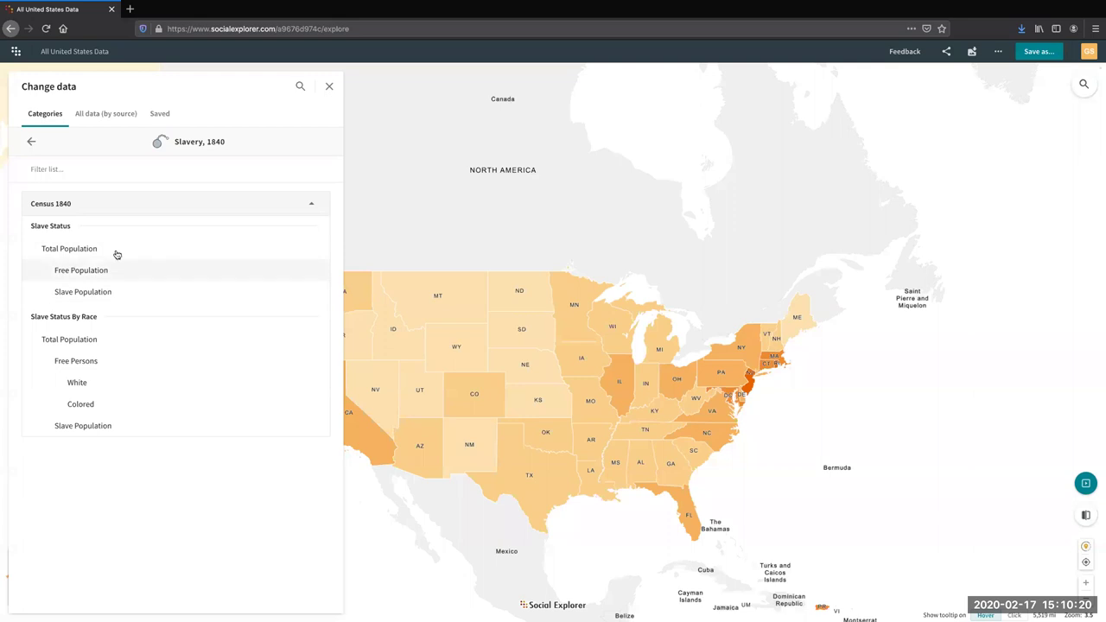
{"action": "left_click", "coordinate": [73, 292]}
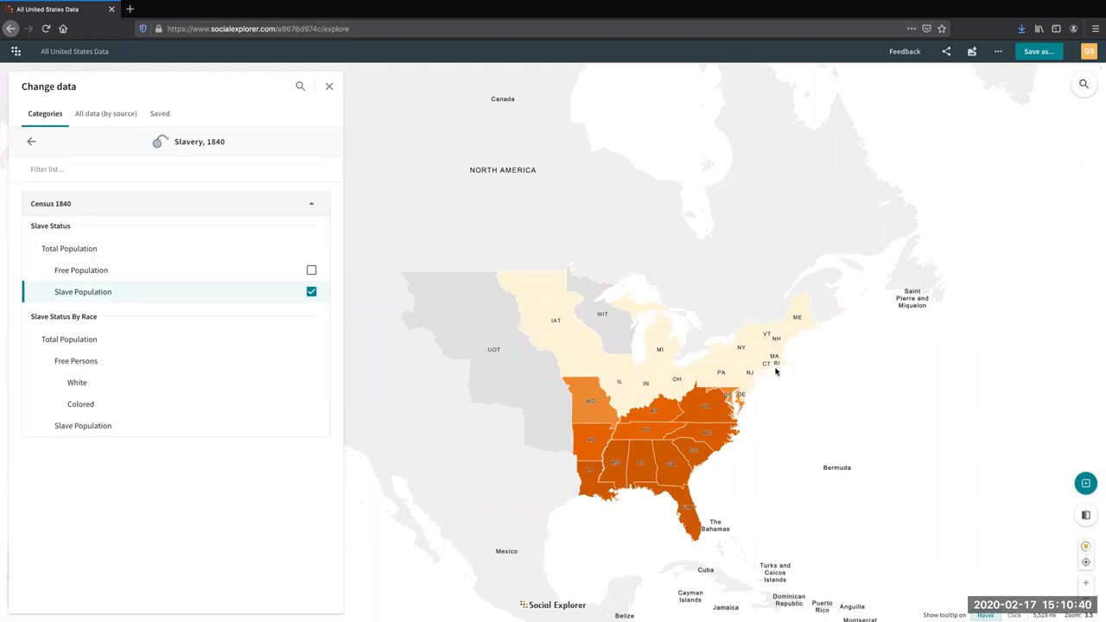
{"action": "mouse_move", "coordinate": [788, 330]}
{"action": "mouse_move", "coordinate": [721, 411]}
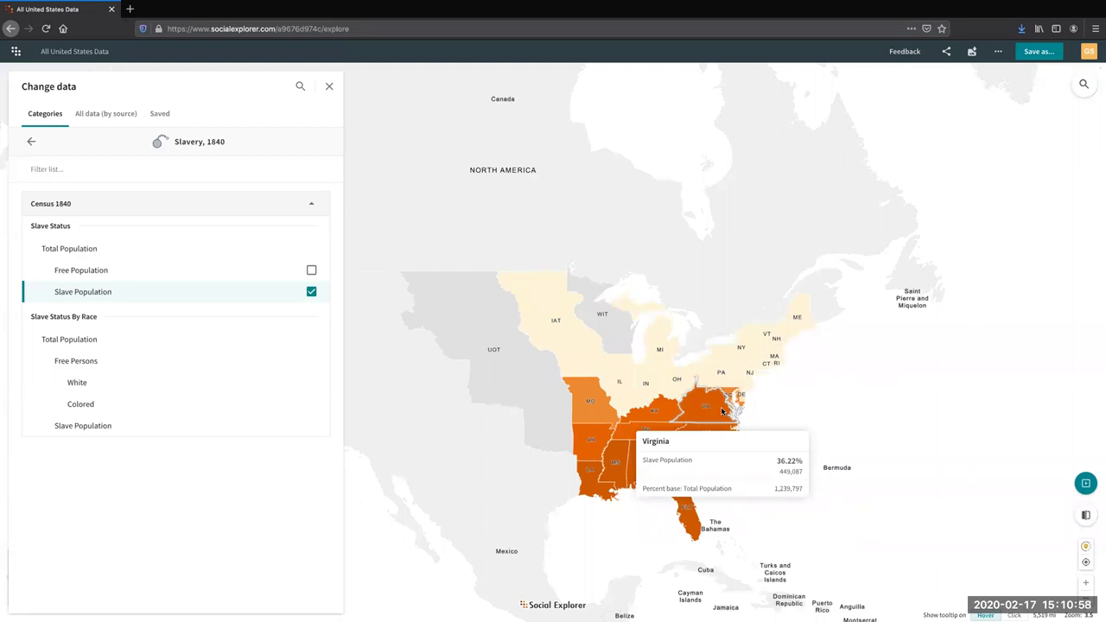
{"action": "mouse_move", "coordinate": [582, 413]}
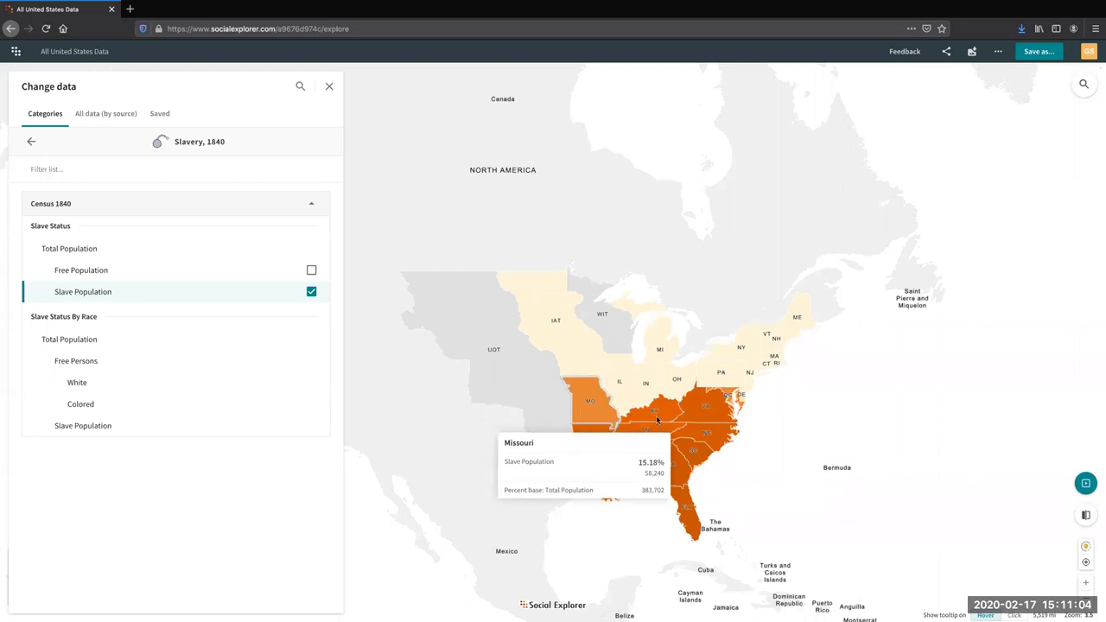
{"action": "mouse_move", "coordinate": [627, 475]}
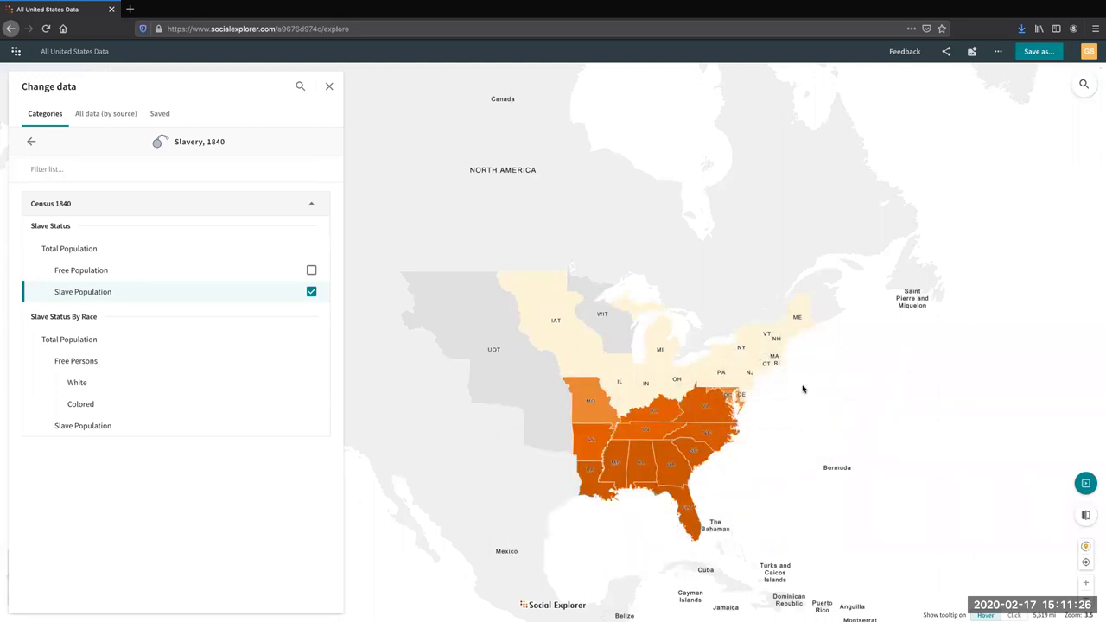
Step: Return to the categories, switch to all data by source, and look through the list of available sources
{"action": "left_click", "coordinate": [32, 144]}
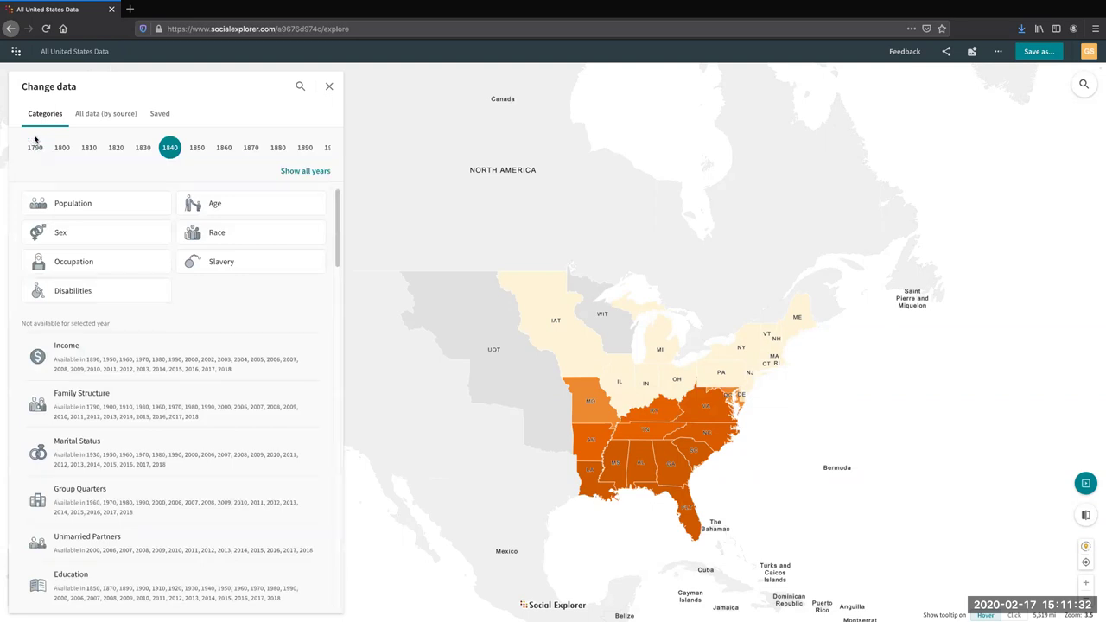
{"action": "left_click", "coordinate": [307, 172]}
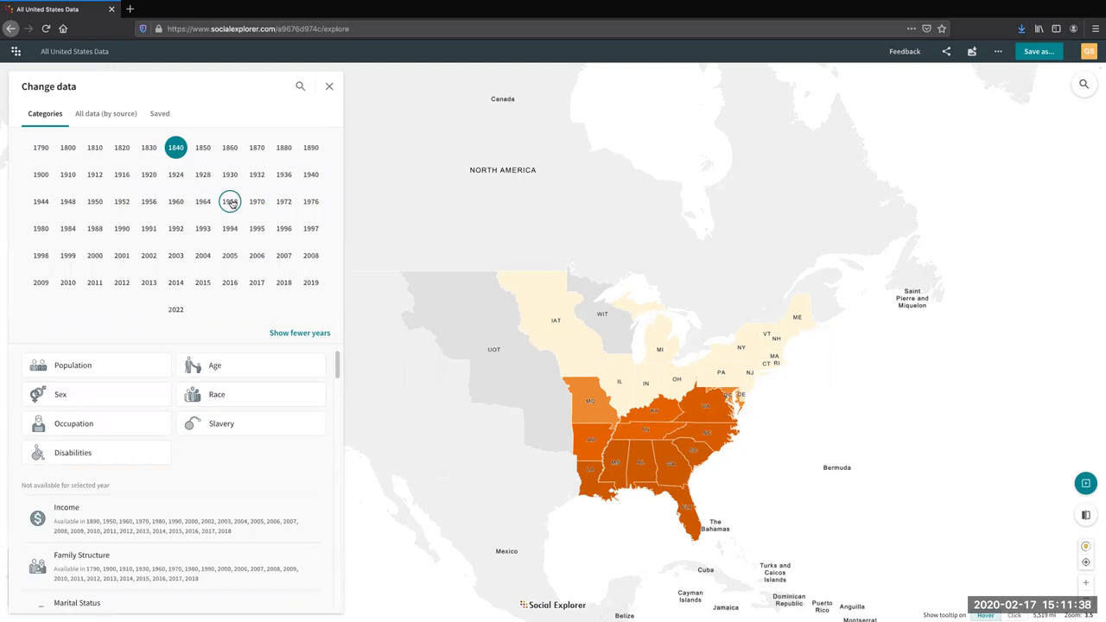
{"action": "left_click", "coordinate": [86, 117]}
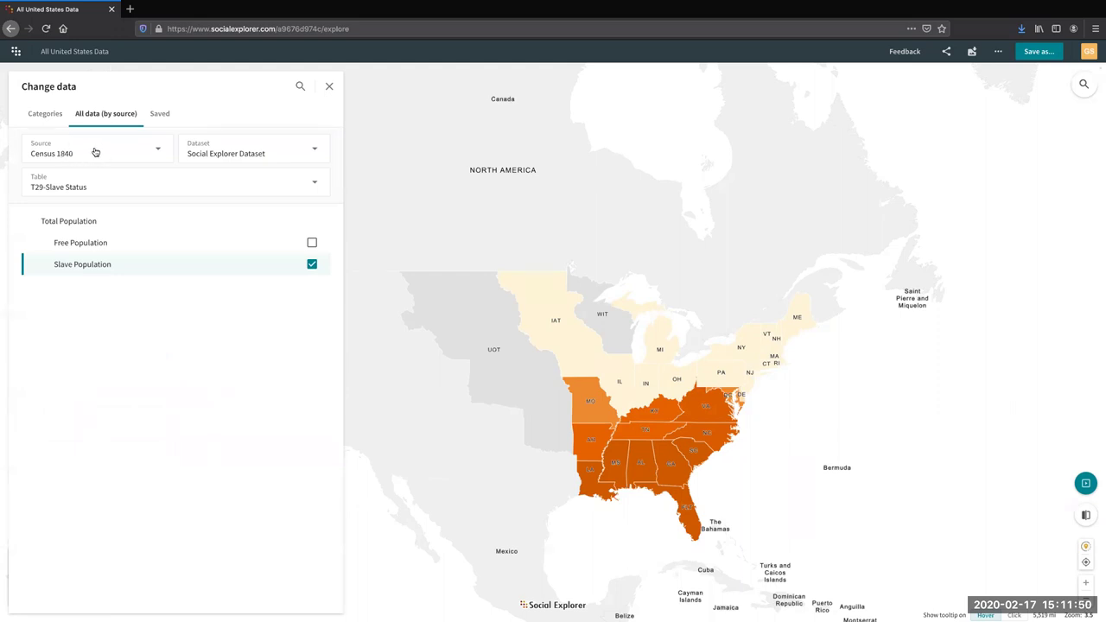
{"action": "left_click", "coordinate": [94, 150]}
{"action": "scroll", "coordinate": [168, 212], "scroll_direction": "down", "scroll_amount": 3}
{"action": "left_click_drag", "start_coordinate": [169, 216], "coordinate": [159, 249]}
{"action": "scroll", "coordinate": [161, 250], "scroll_direction": "down", "scroll_amount": 3}
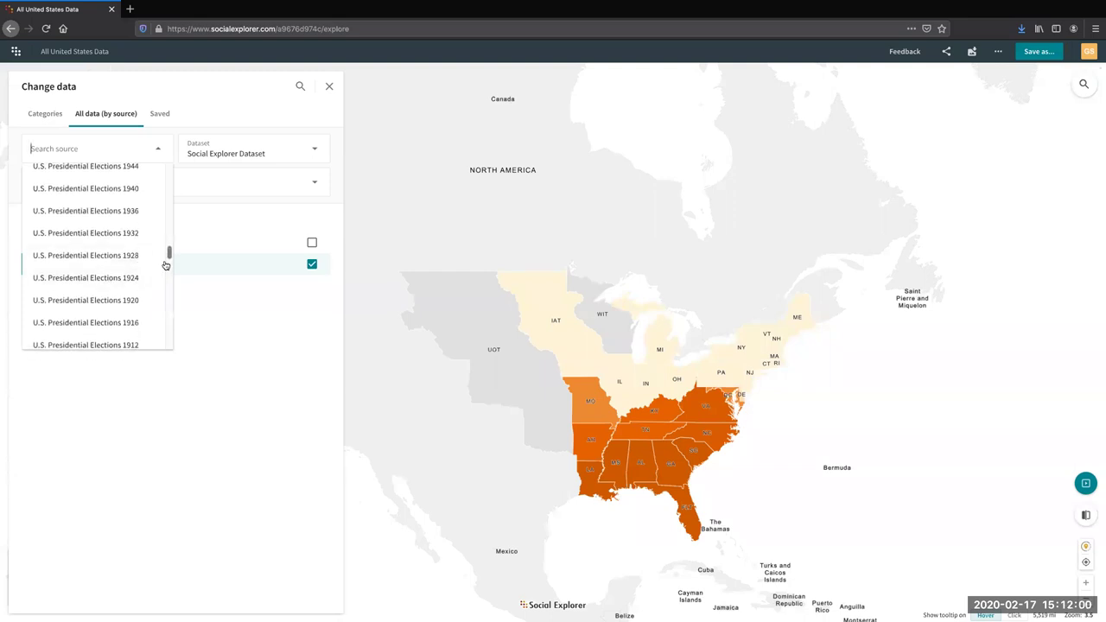
{"action": "scroll", "coordinate": [165, 265], "scroll_direction": "down", "scroll_amount": 15}
{"action": "left_click_drag", "start_coordinate": [166, 282], "coordinate": [150, 329]}
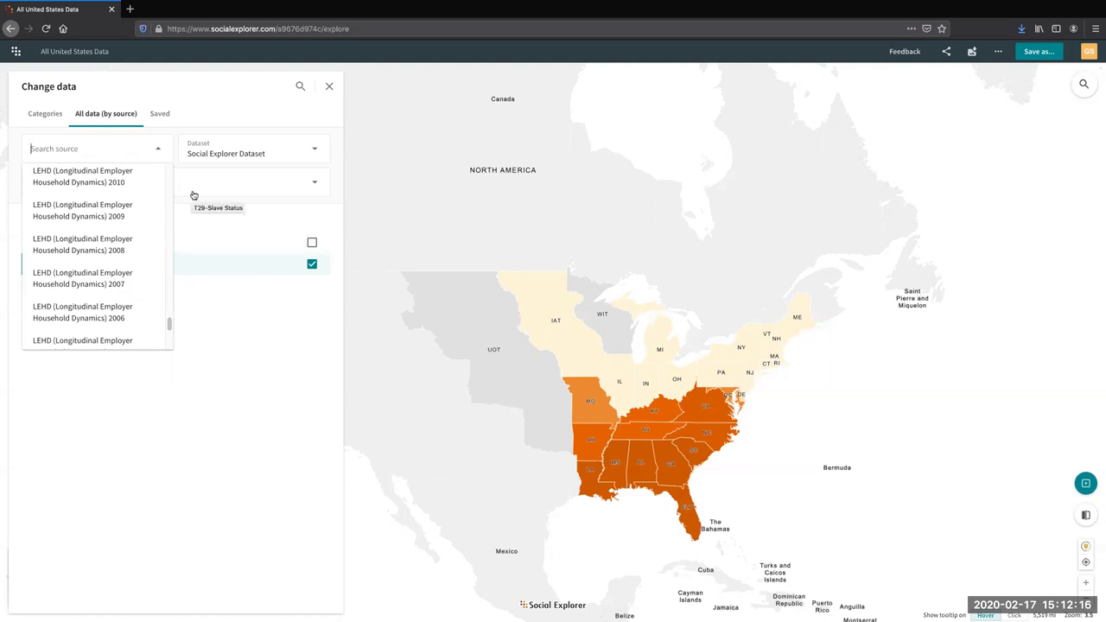
{"action": "left_click", "coordinate": [218, 347]}
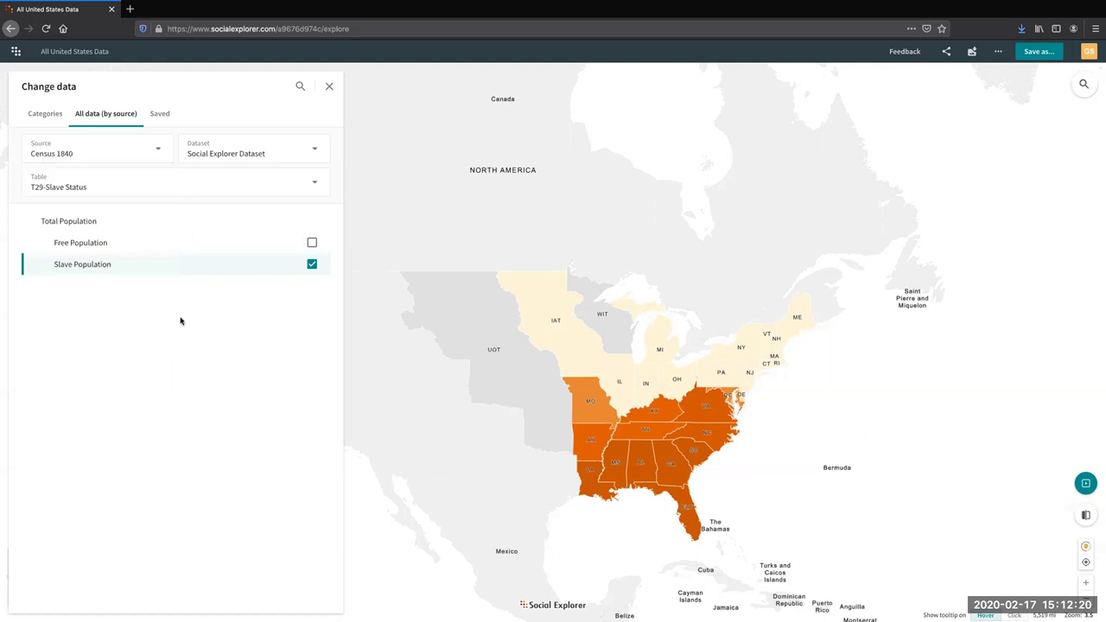
Step: Search the data variables for "female income" across all years
{"action": "left_click", "coordinate": [299, 89]}
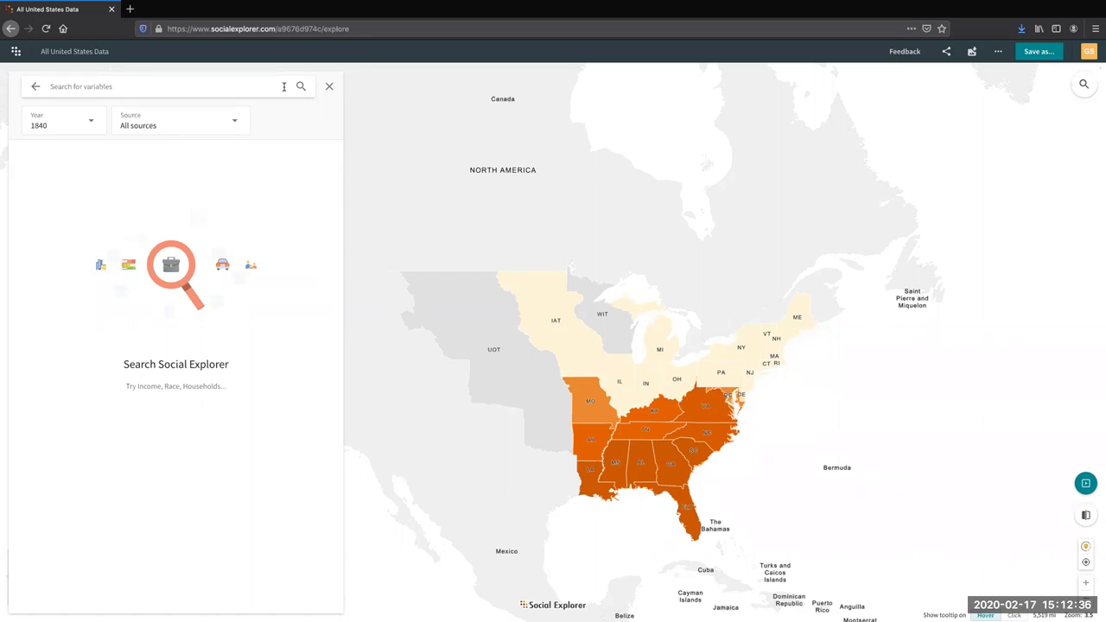
{"action": "type", "text": "female income"}
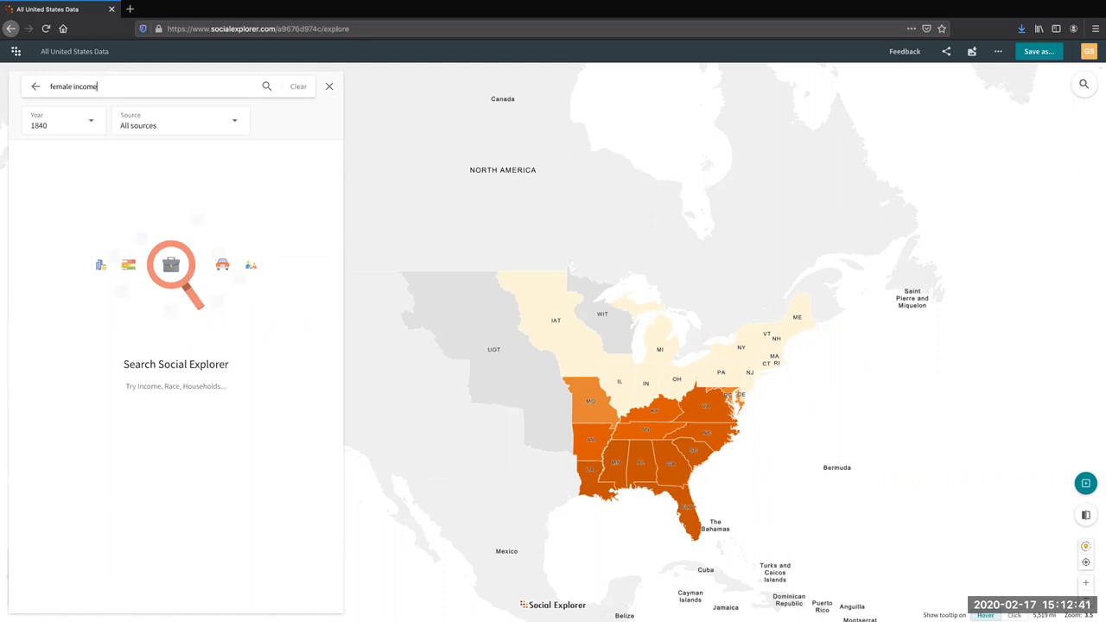
{"action": "left_click", "coordinate": [94, 123]}
{"action": "scroll", "coordinate": [102, 311], "scroll_direction": "up", "scroll_amount": 5}
{"action": "scroll", "coordinate": [110, 178], "scroll_direction": "up", "scroll_amount": 10}
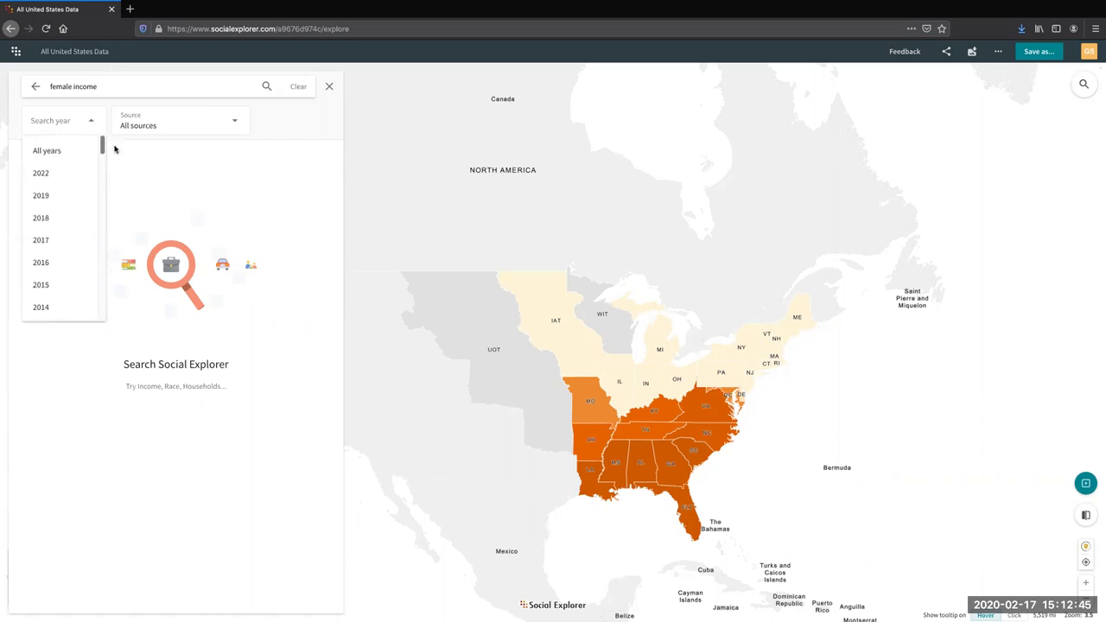
{"action": "left_click", "coordinate": [52, 150]}
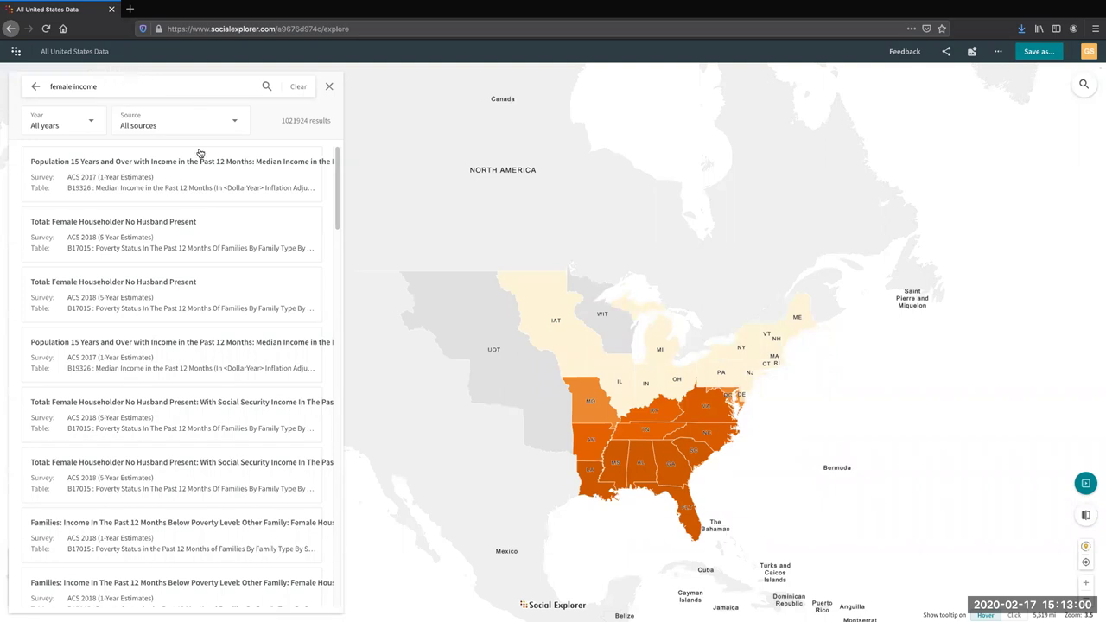
Step: Map Median Income for Population 15 Years and Over: Female: Other from the ACS 2018 (1-Year Estimates) search results
{"action": "left_click_drag", "start_coordinate": [338, 163], "coordinate": [321, 276]}
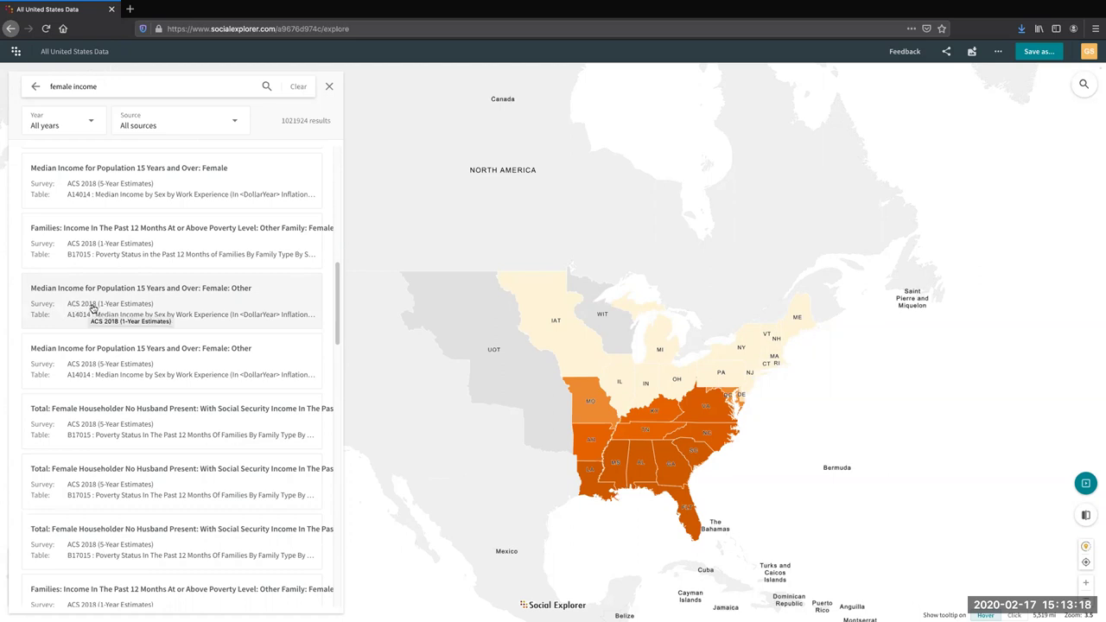
{"action": "left_click", "coordinate": [156, 298]}
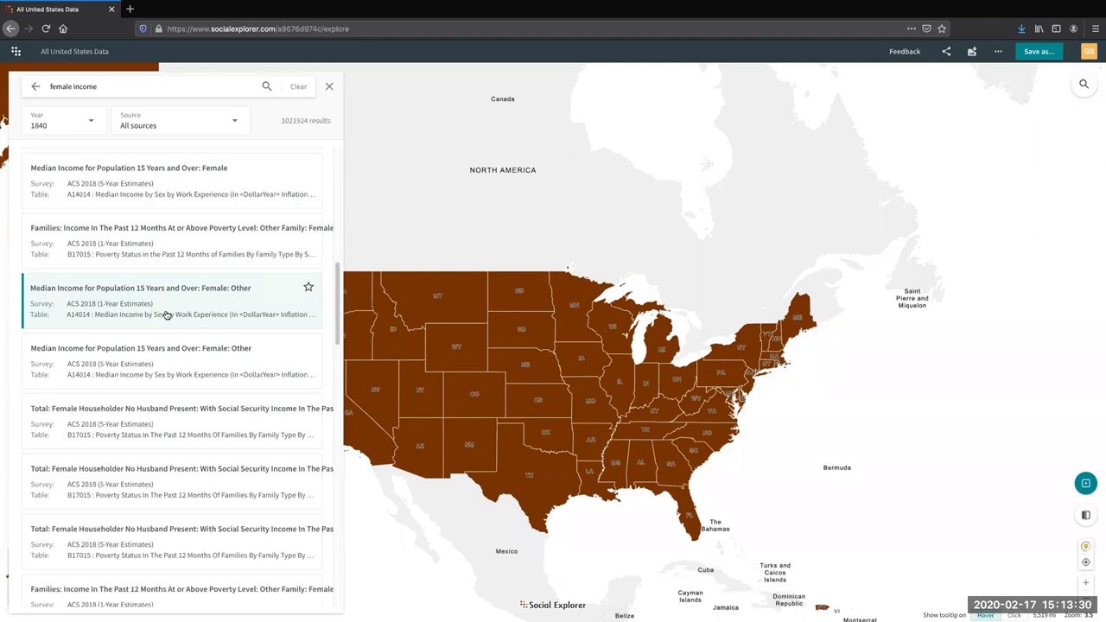
{"action": "left_click", "coordinate": [329, 90]}
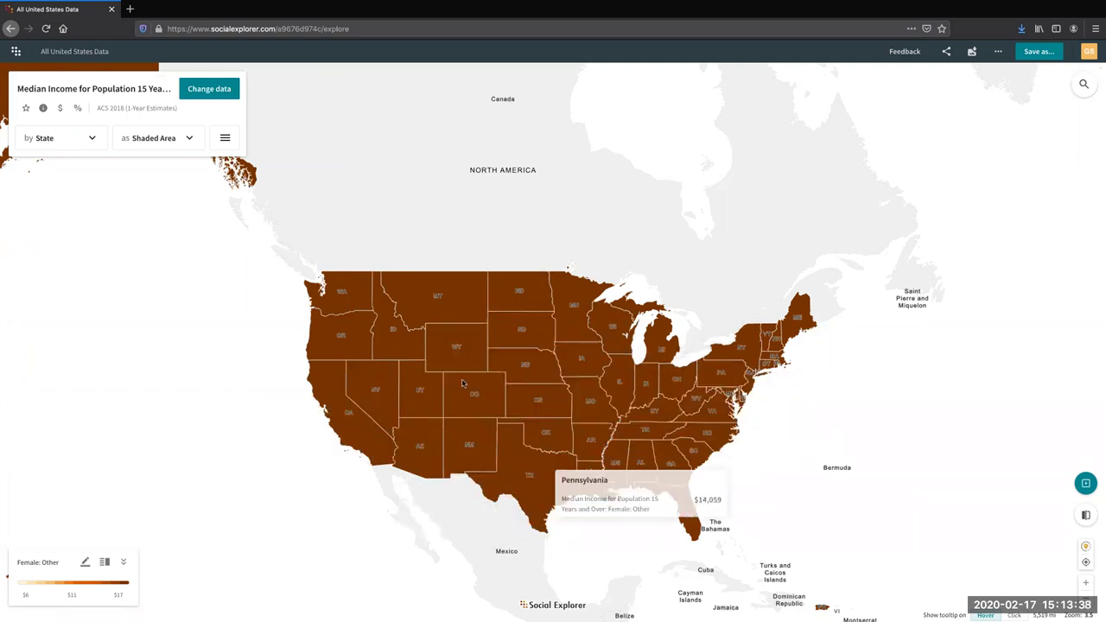
Step: Return to the "female income" results, map Total: Female Householder No Husband Present from ACS 2018 (5-Year Estimates), and inspect state figures such as Mississippi's
{"action": "left_click", "coordinate": [199, 89]}
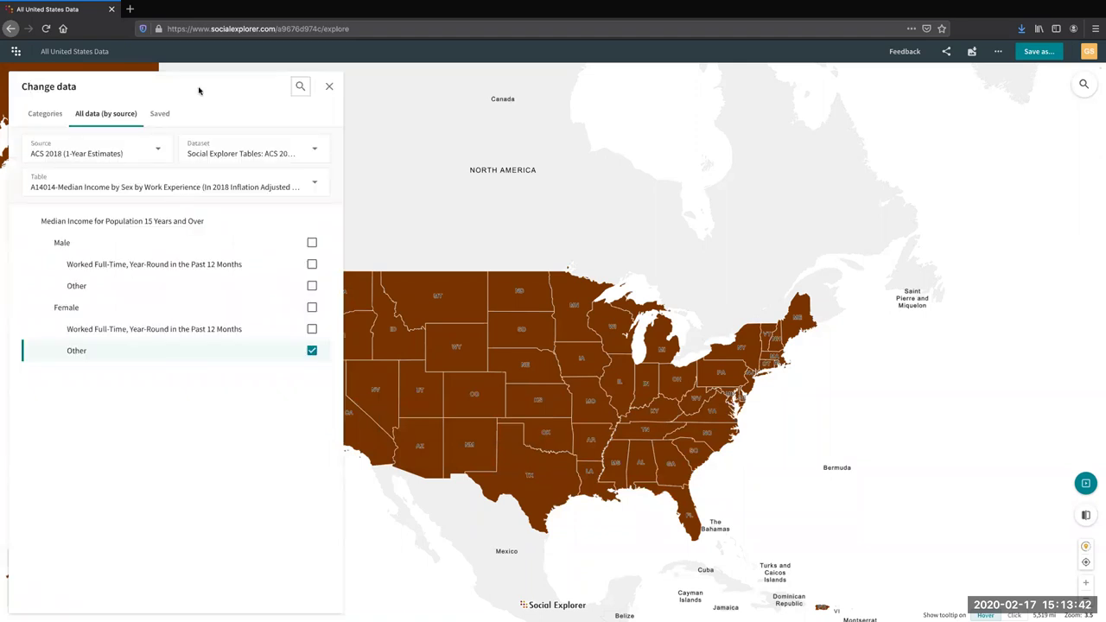
{"action": "left_click", "coordinate": [300, 86]}
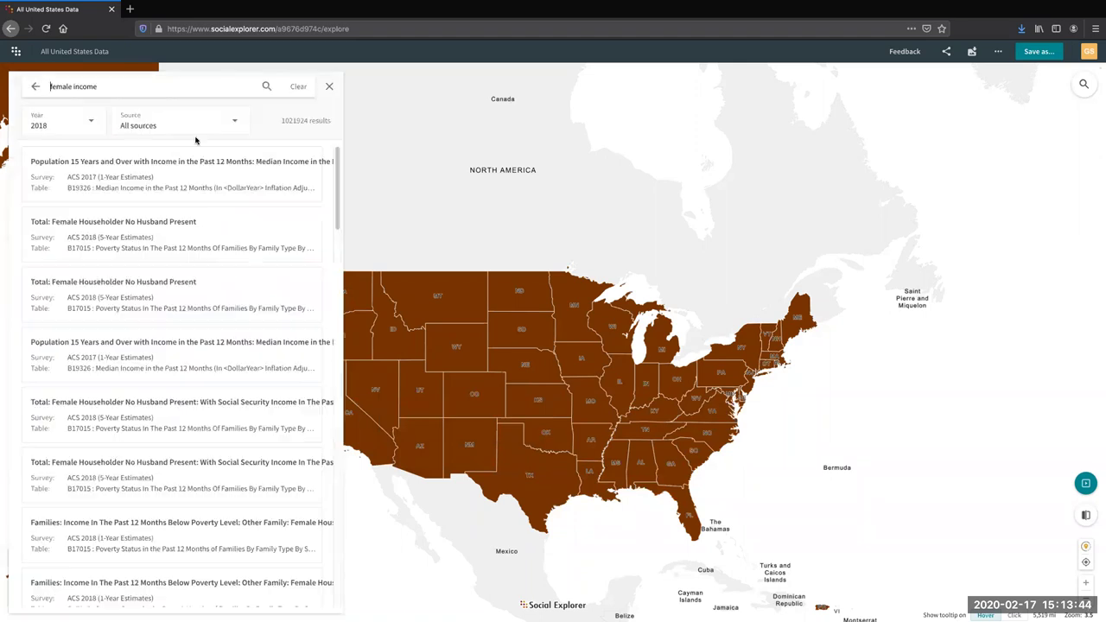
{"action": "scroll", "coordinate": [337, 181], "scroll_direction": "down", "scroll_amount": 1}
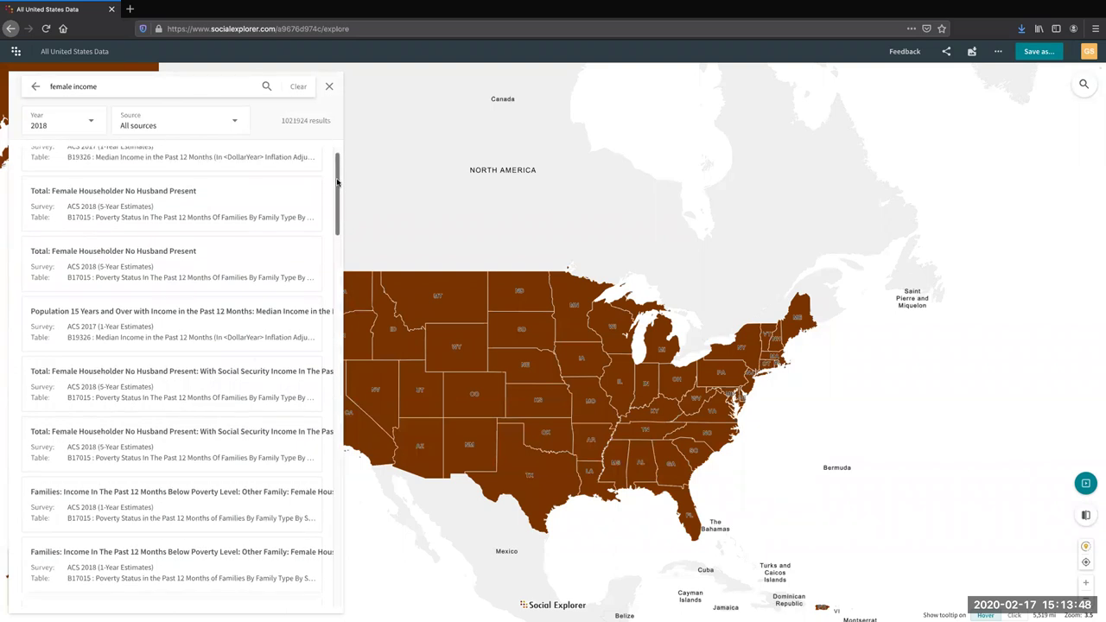
{"action": "left_click", "coordinate": [171, 259]}
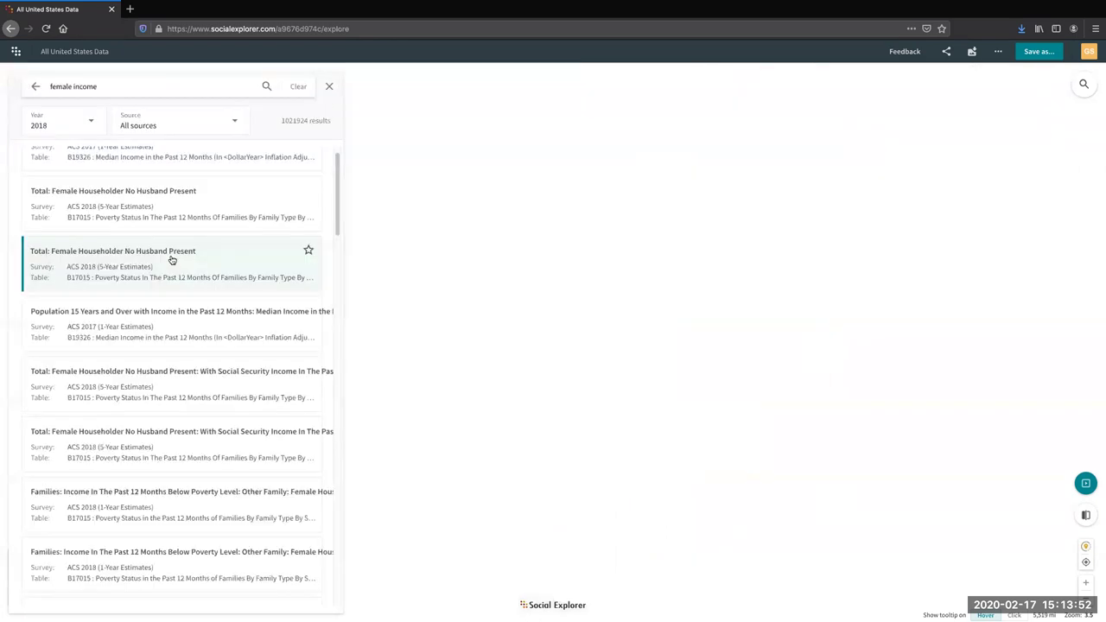
{"action": "left_click", "coordinate": [330, 88]}
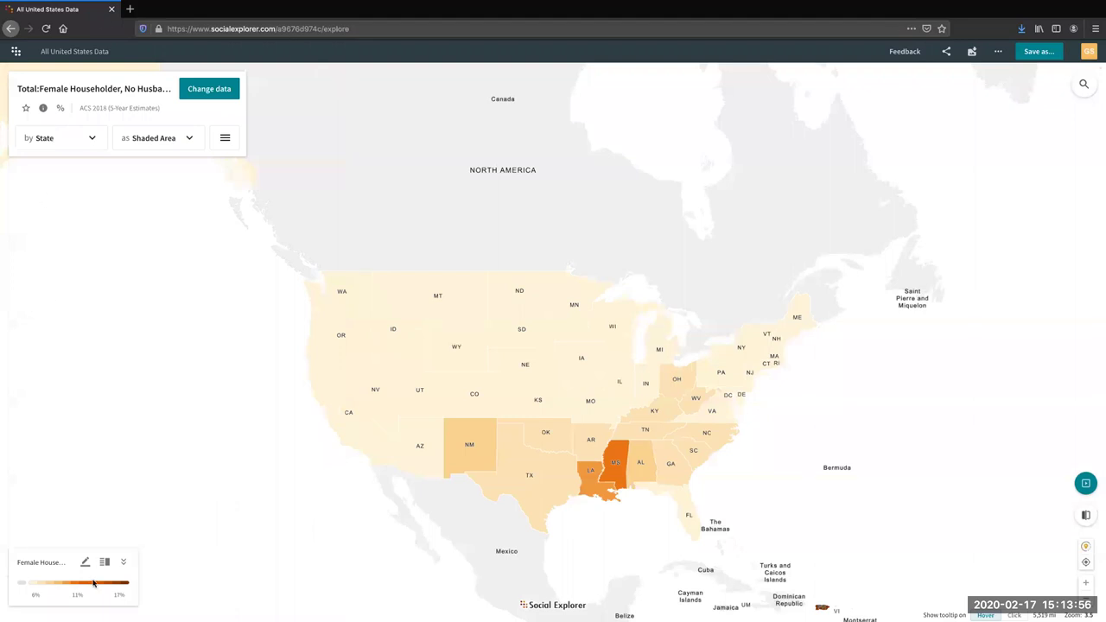
{"action": "mouse_move", "coordinate": [618, 466]}
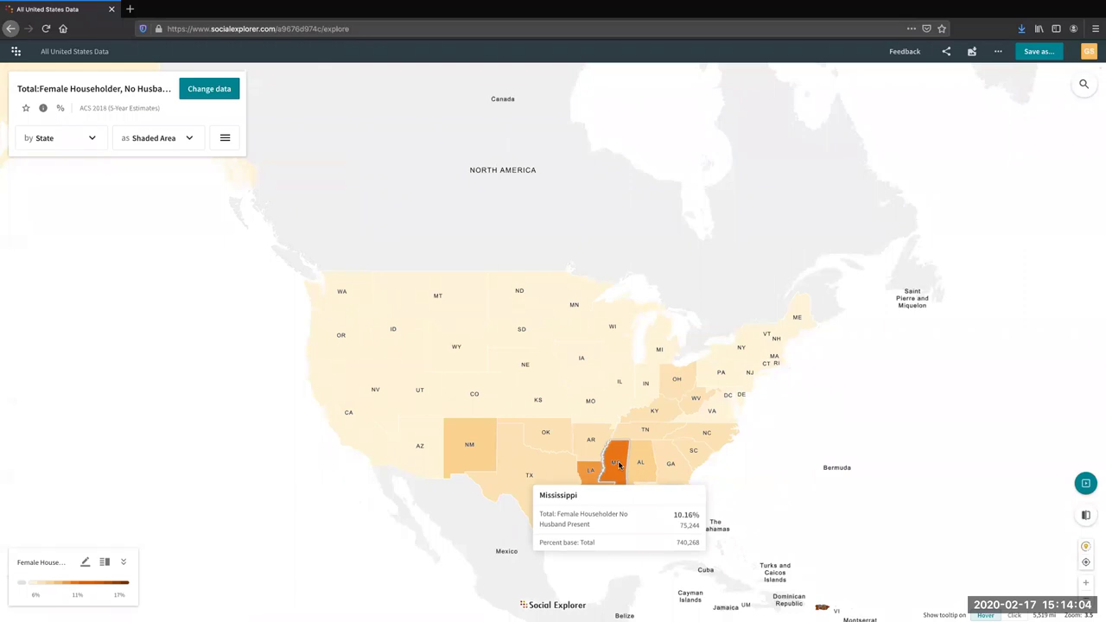
{"action": "mouse_move", "coordinate": [354, 425]}
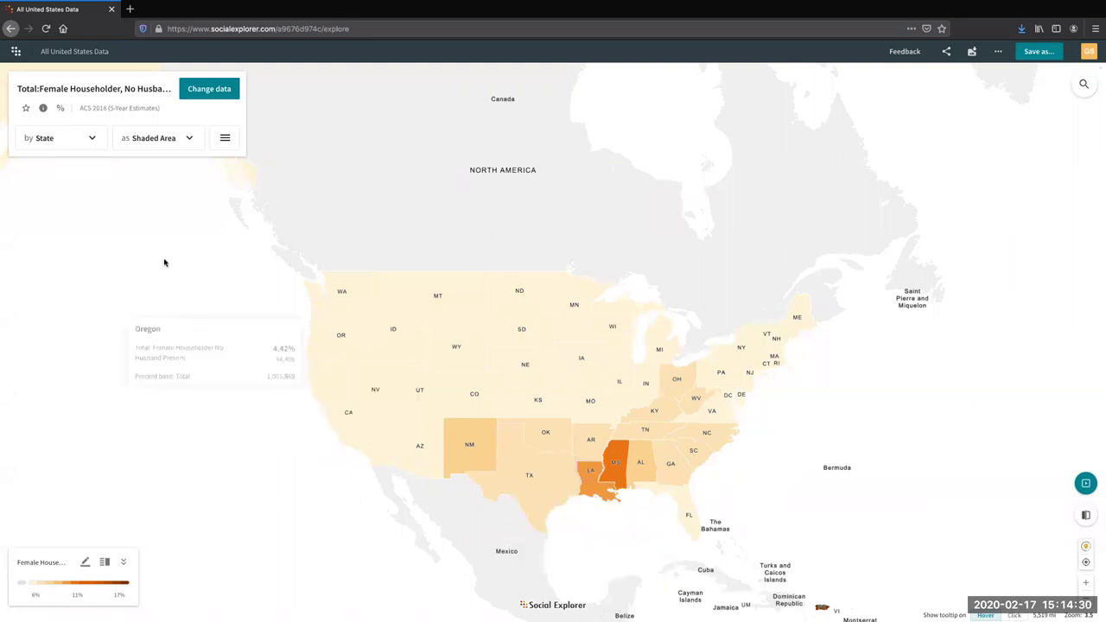
Step: Set the map's geography level to County and look through the remaining geography levels down to State Legislative Districts Lower Chamber
{"action": "left_click", "coordinate": [40, 143]}
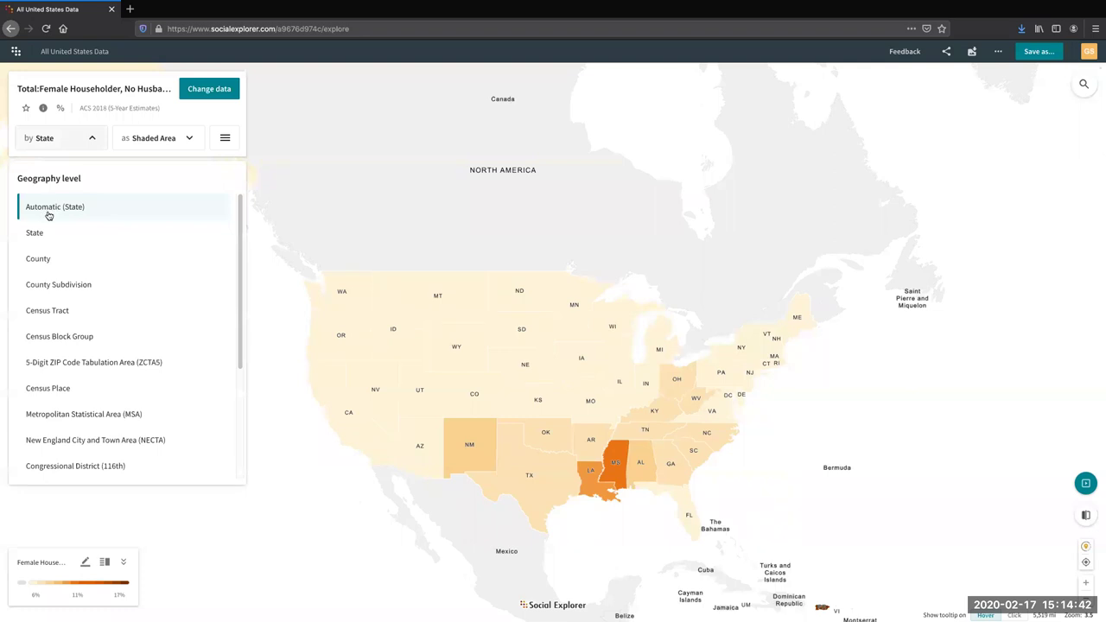
{"action": "left_click", "coordinate": [43, 258]}
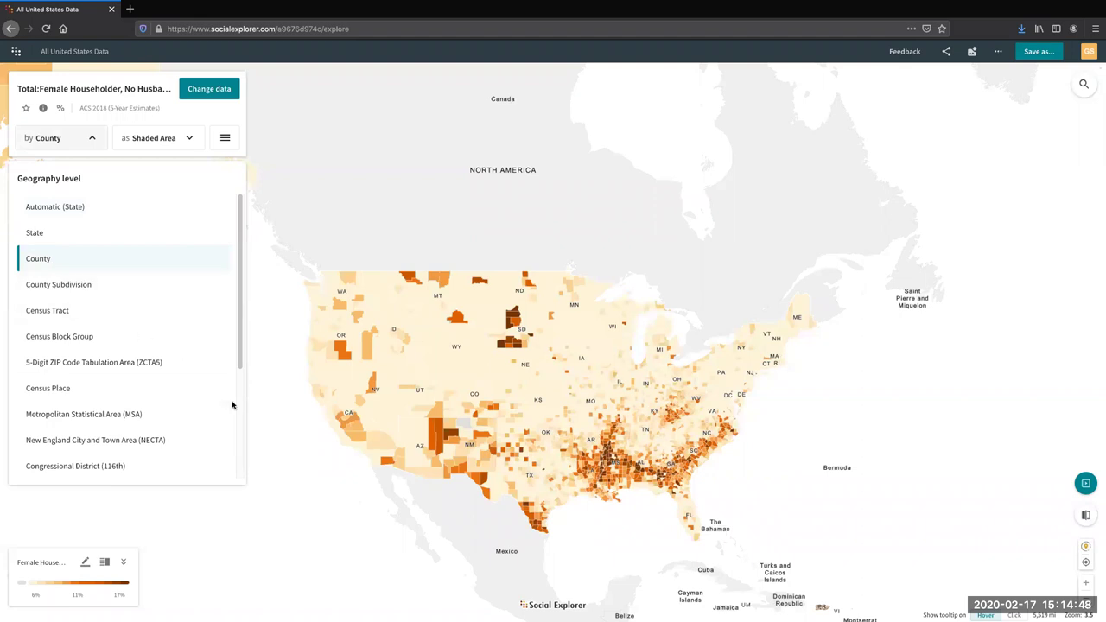
{"action": "left_click_drag", "start_coordinate": [239, 223], "coordinate": [239, 243]}
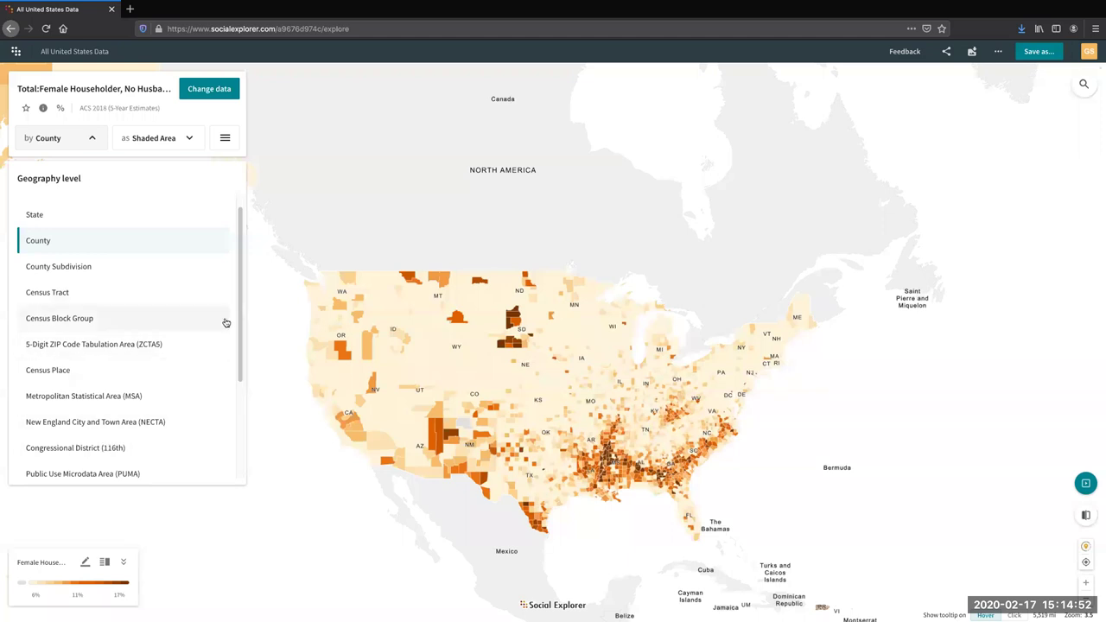
{"action": "left_click_drag", "start_coordinate": [240, 309], "coordinate": [239, 382]}
{"action": "scroll", "coordinate": [111, 217], "scroll_direction": "down", "scroll_amount": 1}
{"action": "scroll", "coordinate": [240, 320], "scroll_direction": "down", "scroll_amount": 1}
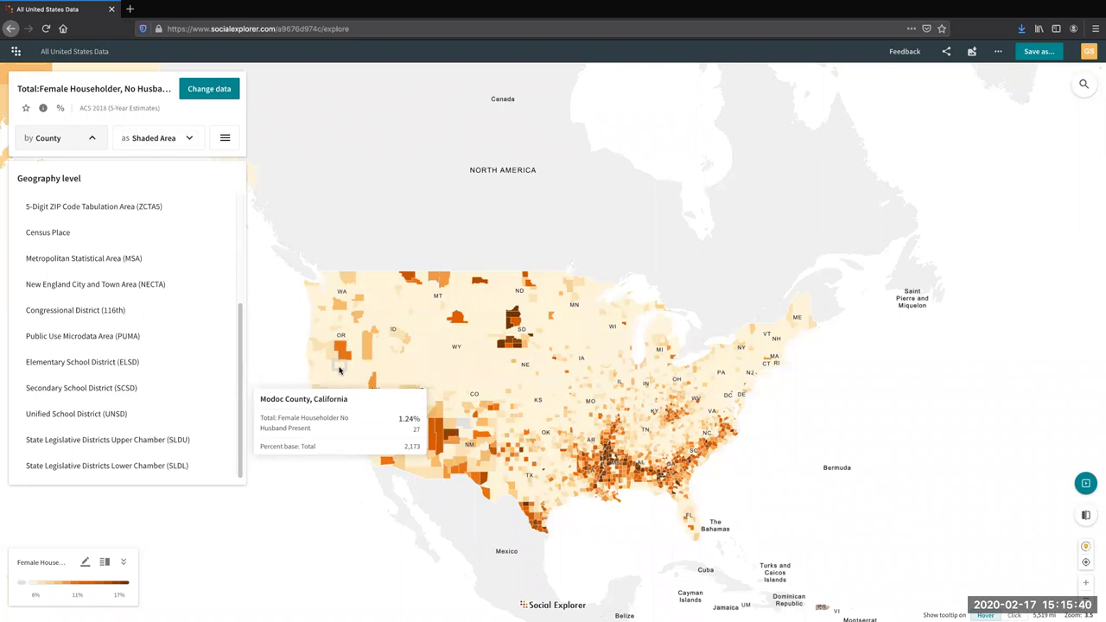
Step: Try the Bubbles and Dot Density visualizations on the county map, return to Shaded Area, and inspect a Michigan county's figures
{"action": "left_click", "coordinate": [190, 140]}
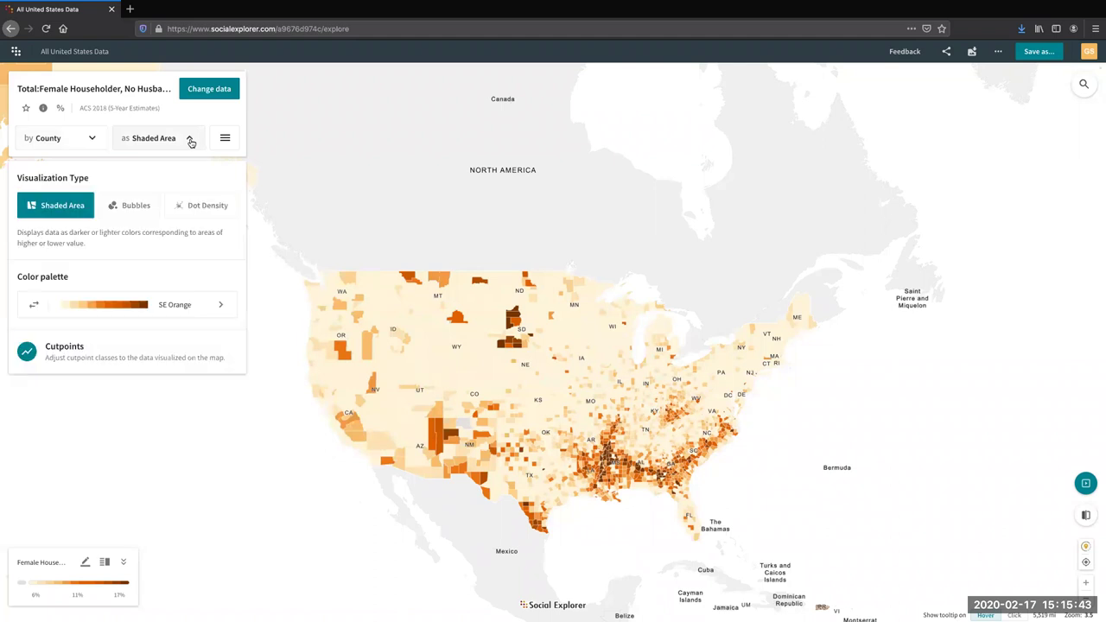
{"action": "left_click", "coordinate": [131, 209]}
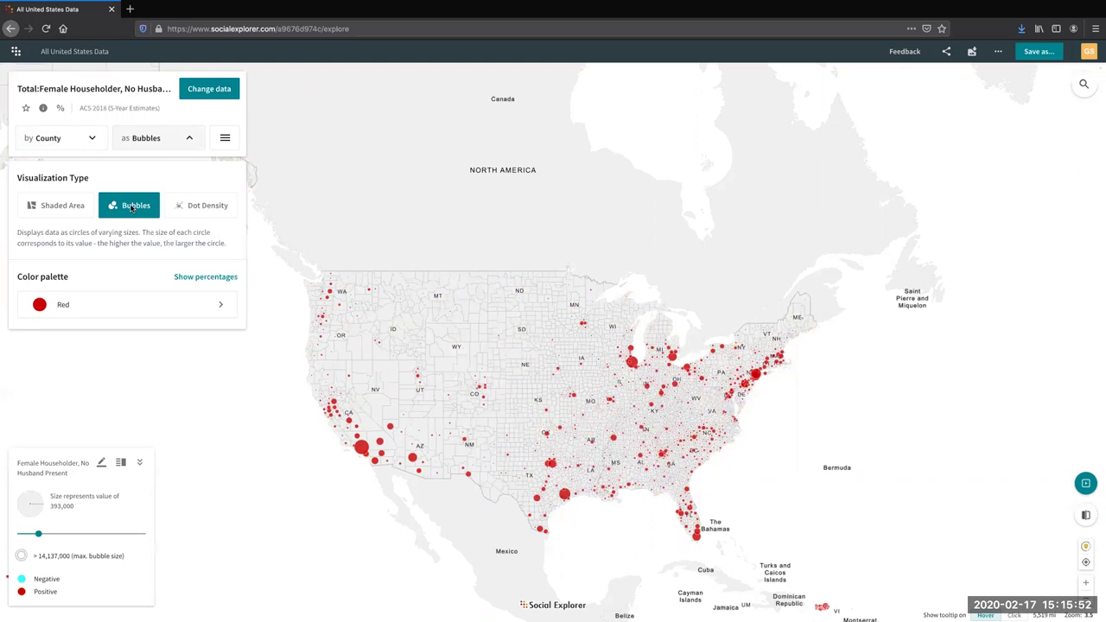
{"action": "left_click", "coordinate": [220, 207]}
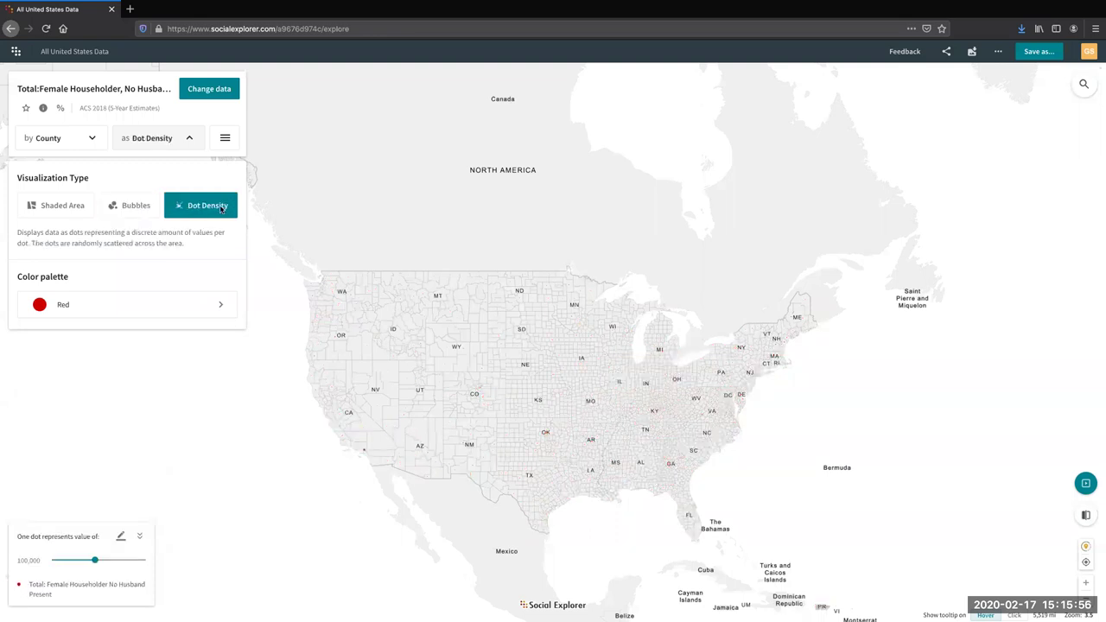
{"action": "mouse_move", "coordinate": [363, 452]}
{"action": "left_click", "coordinate": [62, 204]}
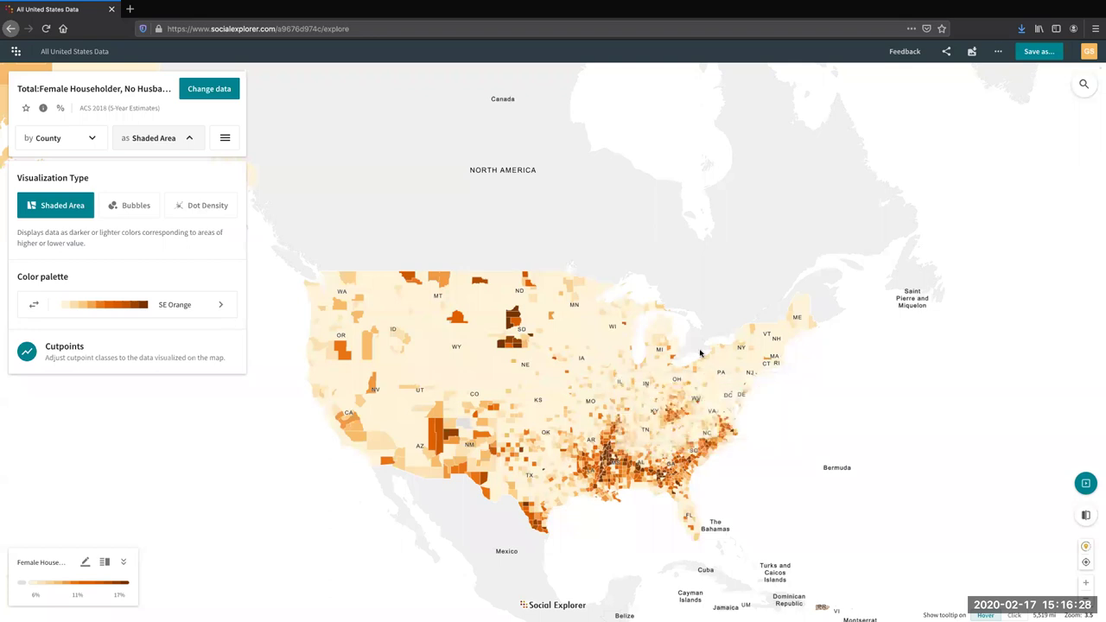
{"action": "mouse_move", "coordinate": [651, 365]}
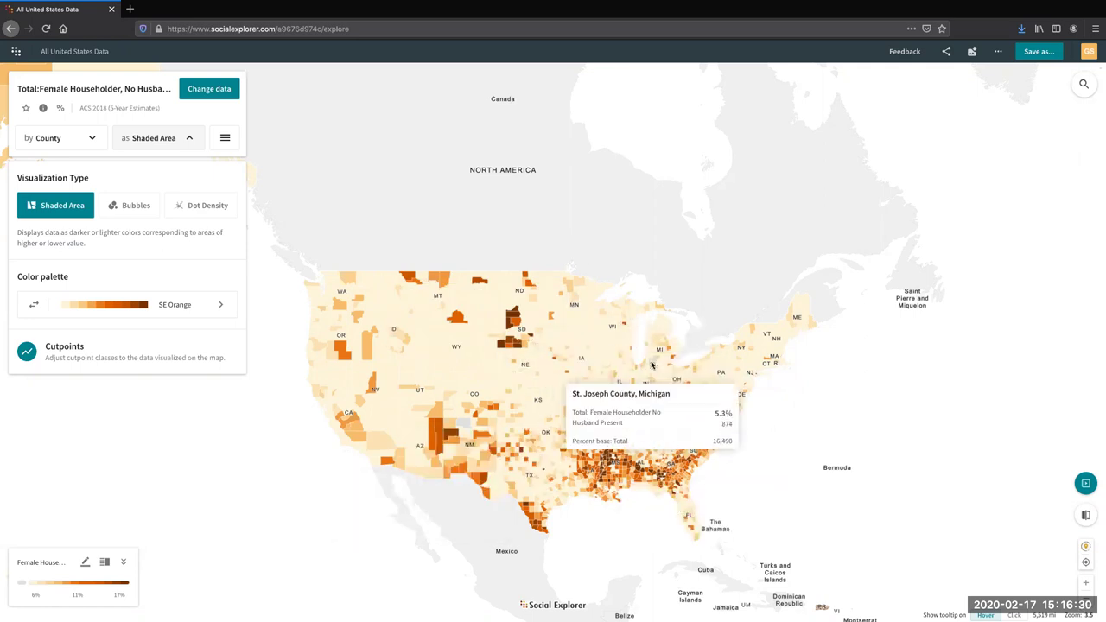
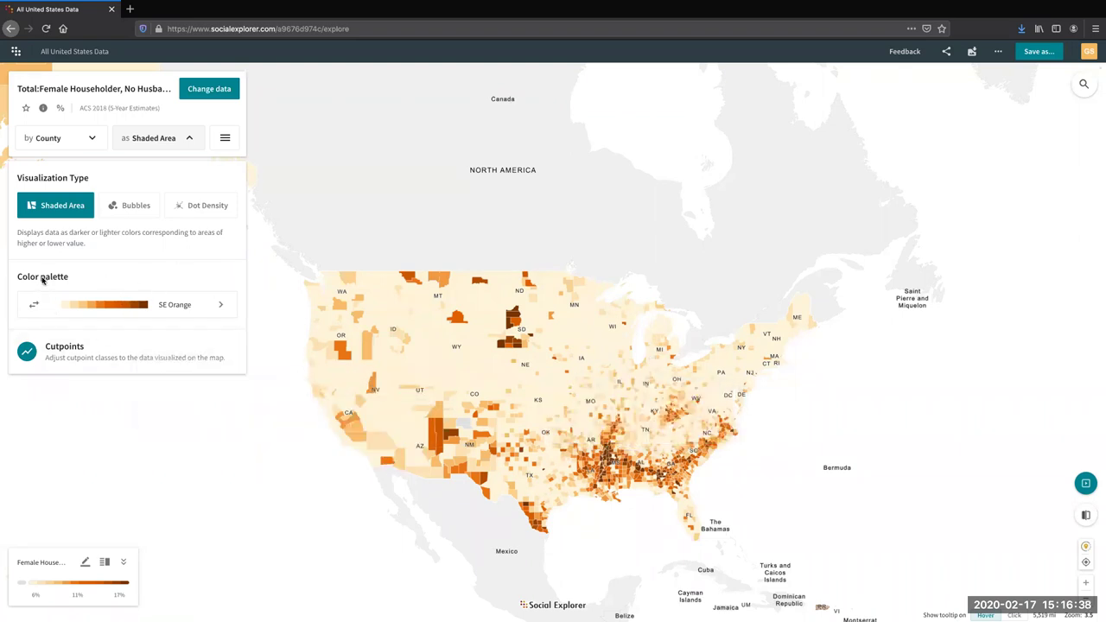
Step: Try the Fern Green palette on the shaded county map, apply the Blue palette instead, and review the visualization settings from the legend
{"action": "left_click", "coordinate": [201, 306]}
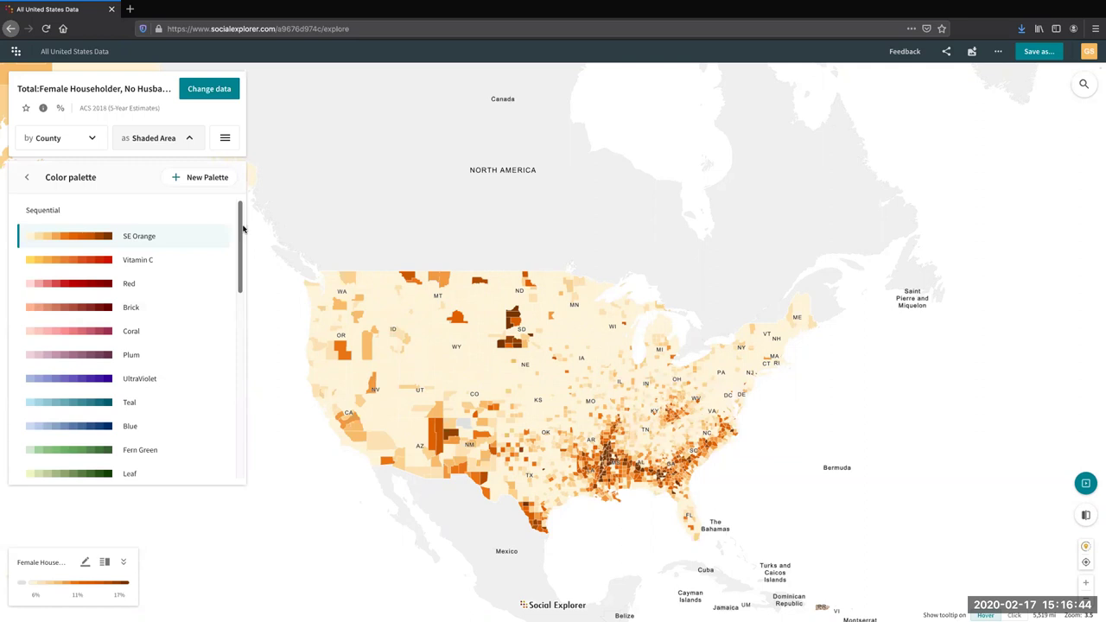
{"action": "left_click_drag", "start_coordinate": [243, 229], "coordinate": [225, 296]}
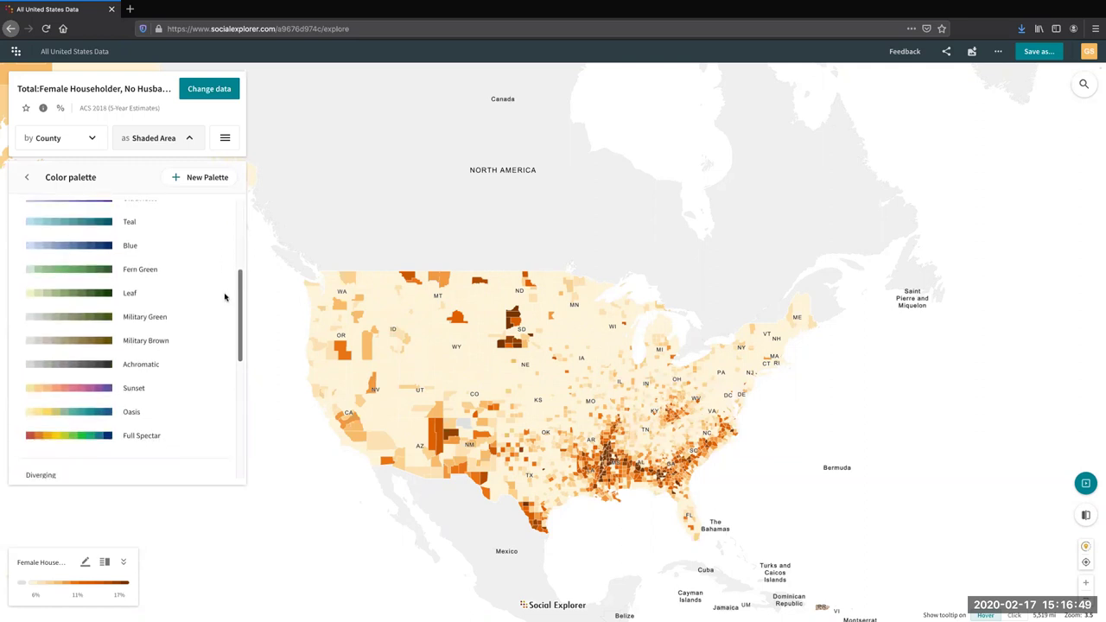
{"action": "left_click", "coordinate": [106, 280]}
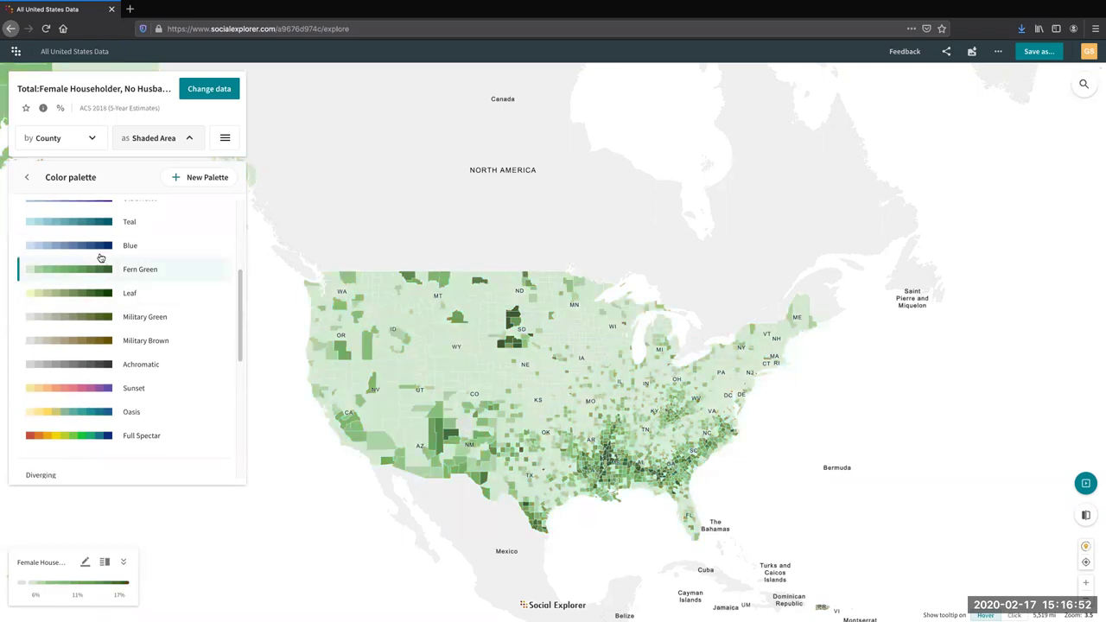
{"action": "left_click", "coordinate": [98, 252]}
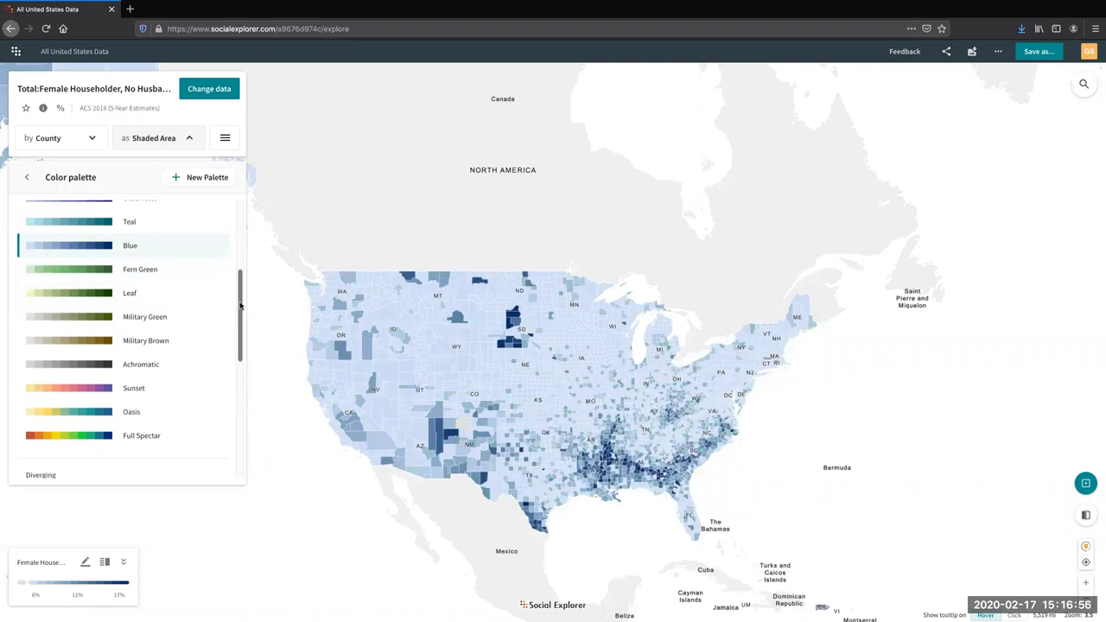
{"action": "mouse_move", "coordinate": [240, 304]}
{"action": "left_mouse_down"}
{"action": "mouse_move", "coordinate": [240, 335]}
{"action": "mouse_move", "coordinate": [238, 291]}
{"action": "left_mouse_up"}
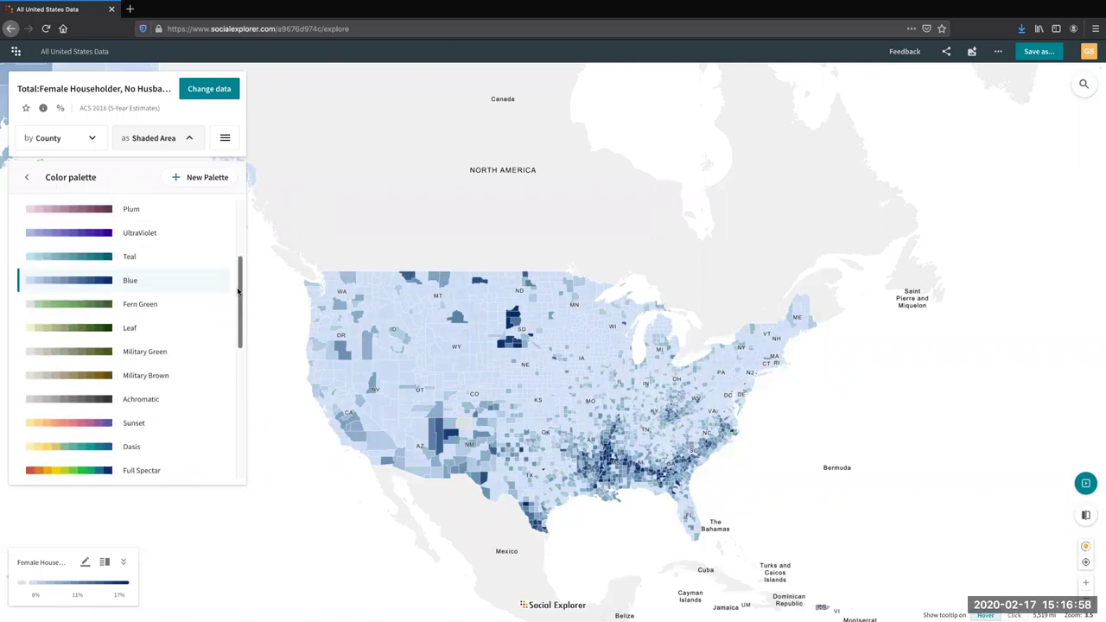
{"action": "left_click", "coordinate": [268, 325]}
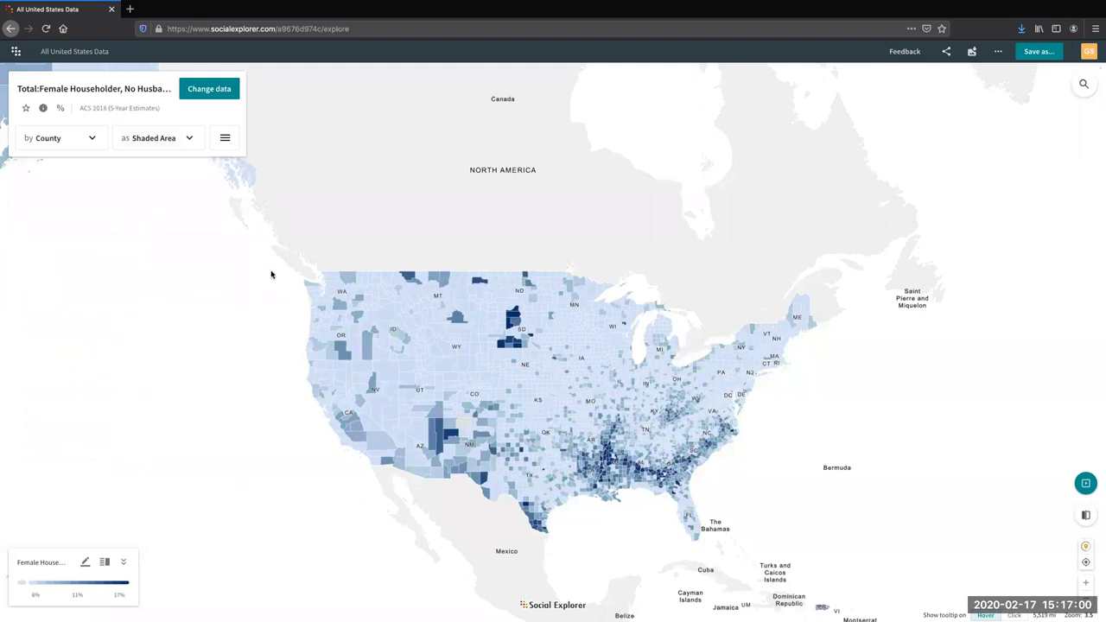
{"action": "left_click", "coordinate": [86, 564]}
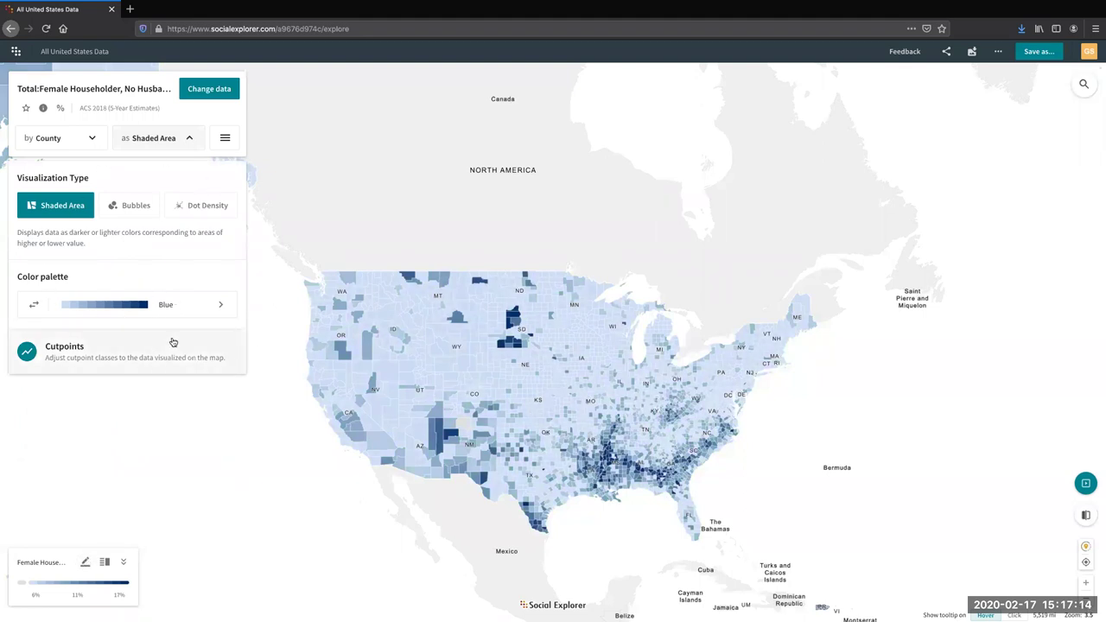
{"action": "left_click", "coordinate": [167, 469]}
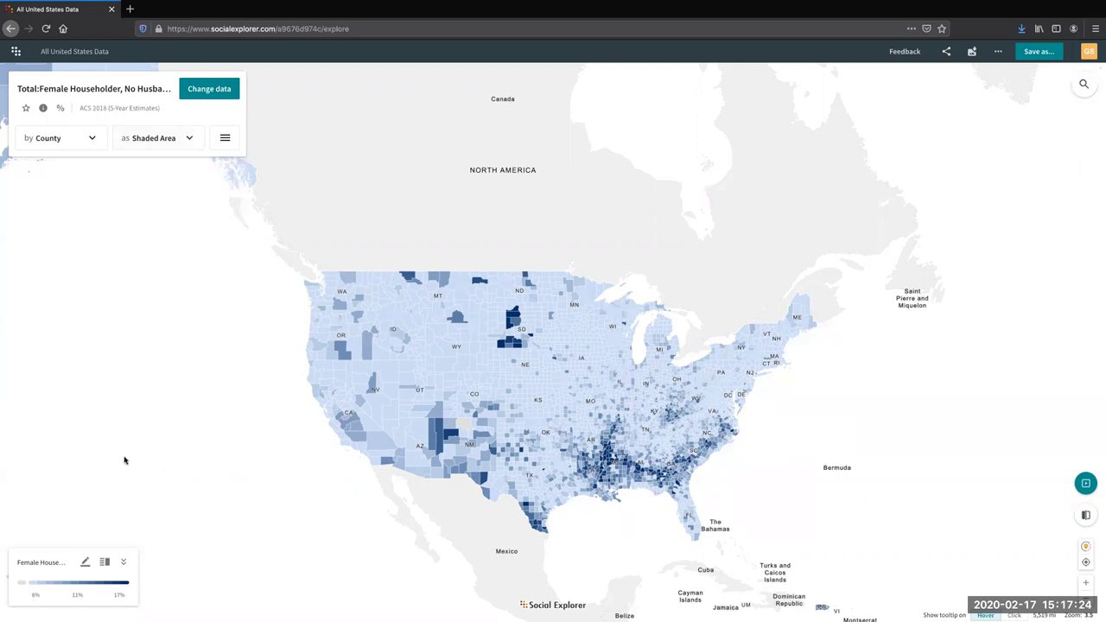
Step: Mask the map data by county with a rectangular selection covering the Dakotas and adjoining counties
{"action": "left_click", "coordinate": [226, 139]}
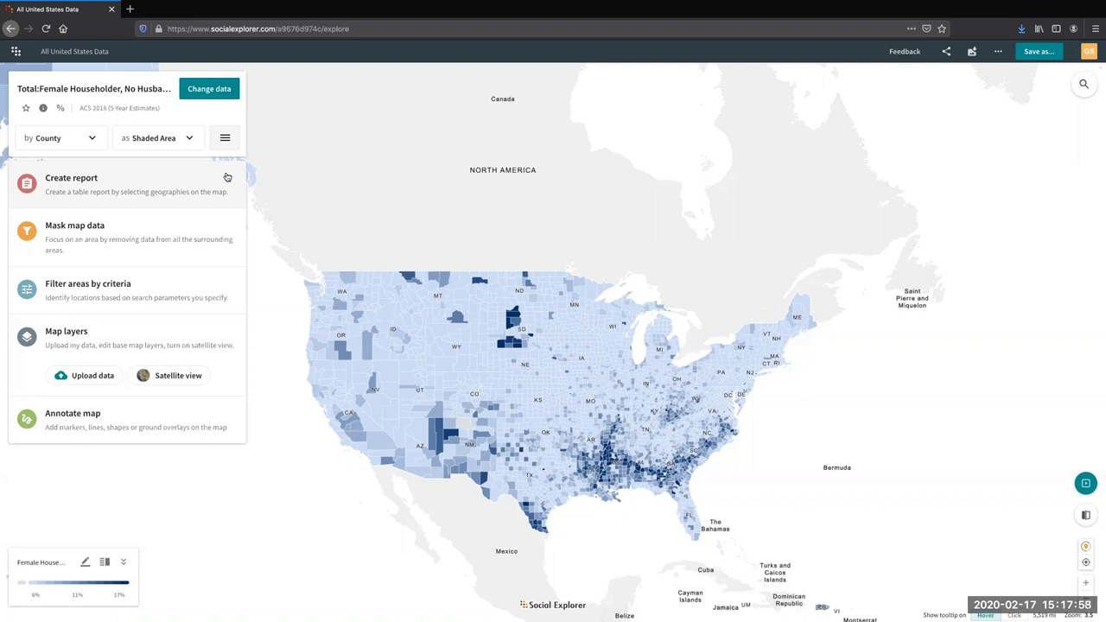
{"action": "left_click", "coordinate": [106, 219]}
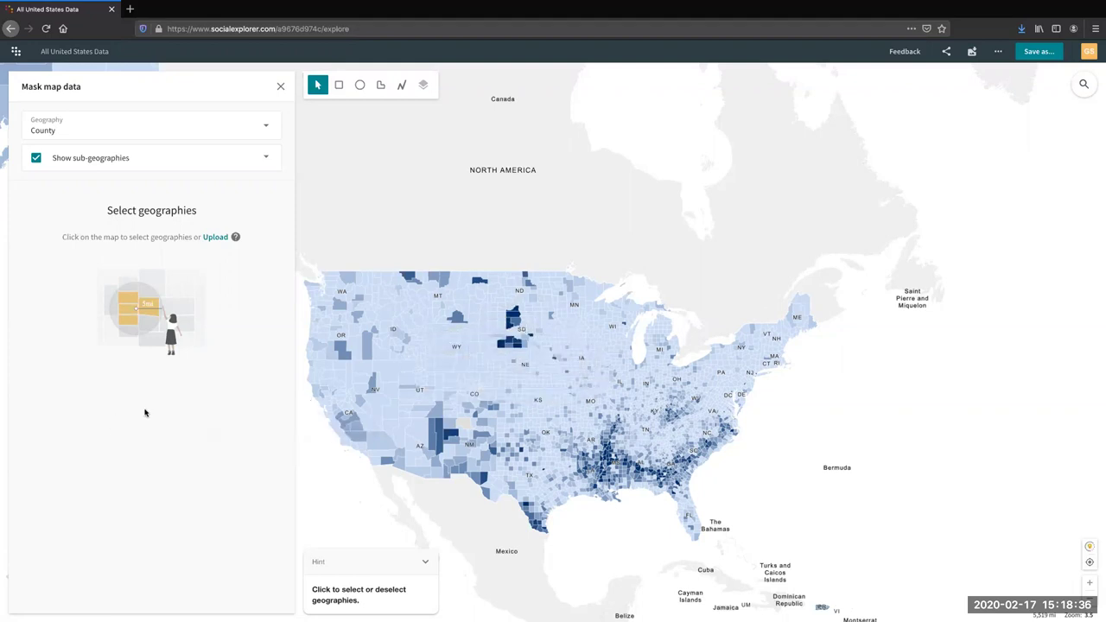
{"action": "left_click", "coordinate": [338, 89]}
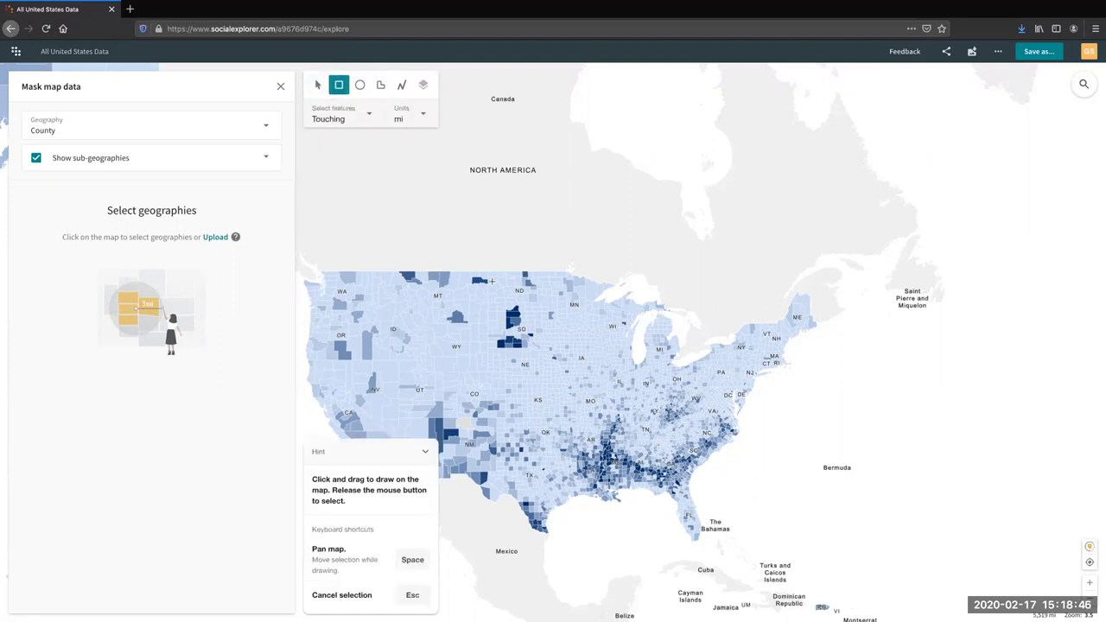
{"action": "left_click_drag", "start_coordinate": [481, 291], "coordinate": [554, 361]}
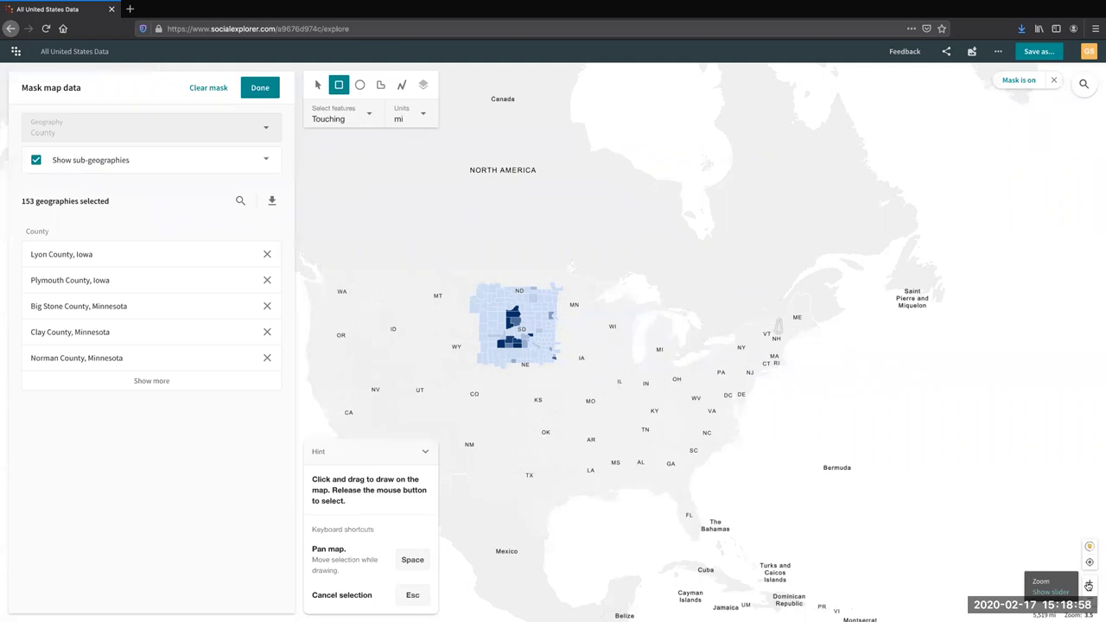
Step: Add a second rectangular selection of counties across central Illinois and Indiana to the mask
{"action": "left_click", "coordinate": [1089, 586]}
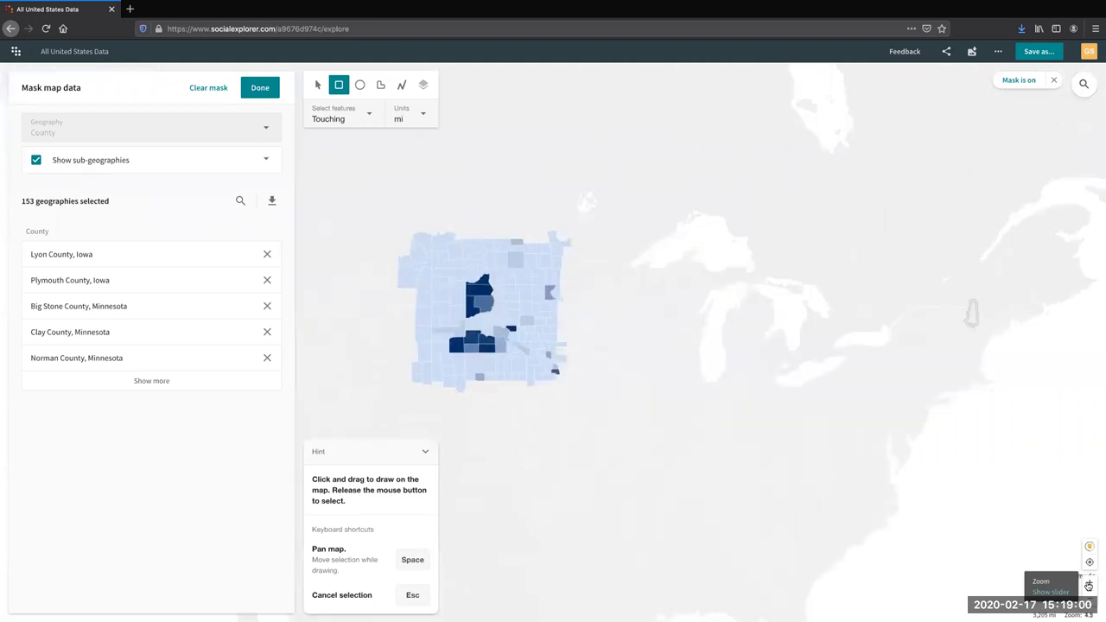
{"action": "left_click", "coordinate": [1089, 586]}
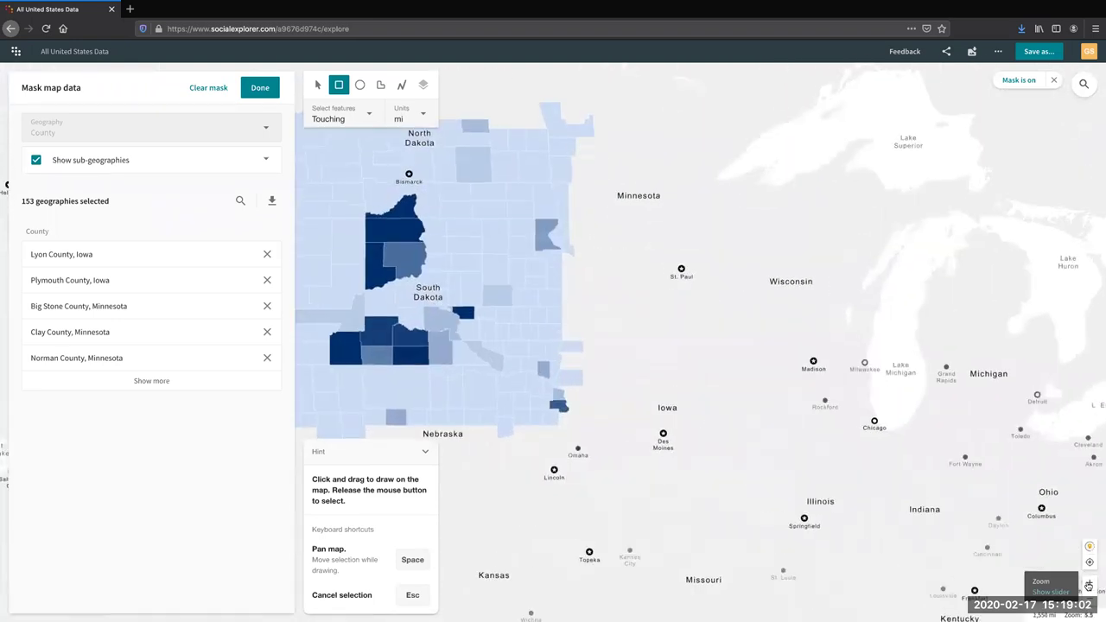
{"action": "left_click_drag", "start_coordinate": [738, 510], "coordinate": [985, 566]}
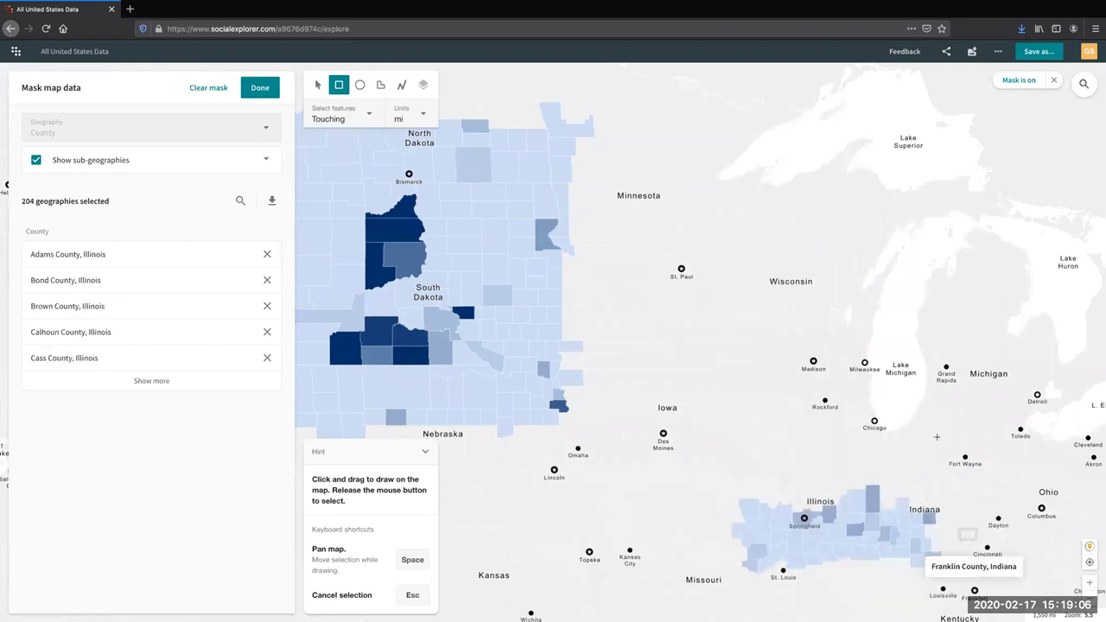
Step: Clear the county mask, try another rectangular selection over the Dakotas and Nebraska, clear the selection again, and finish masking
{"action": "left_click", "coordinate": [217, 89]}
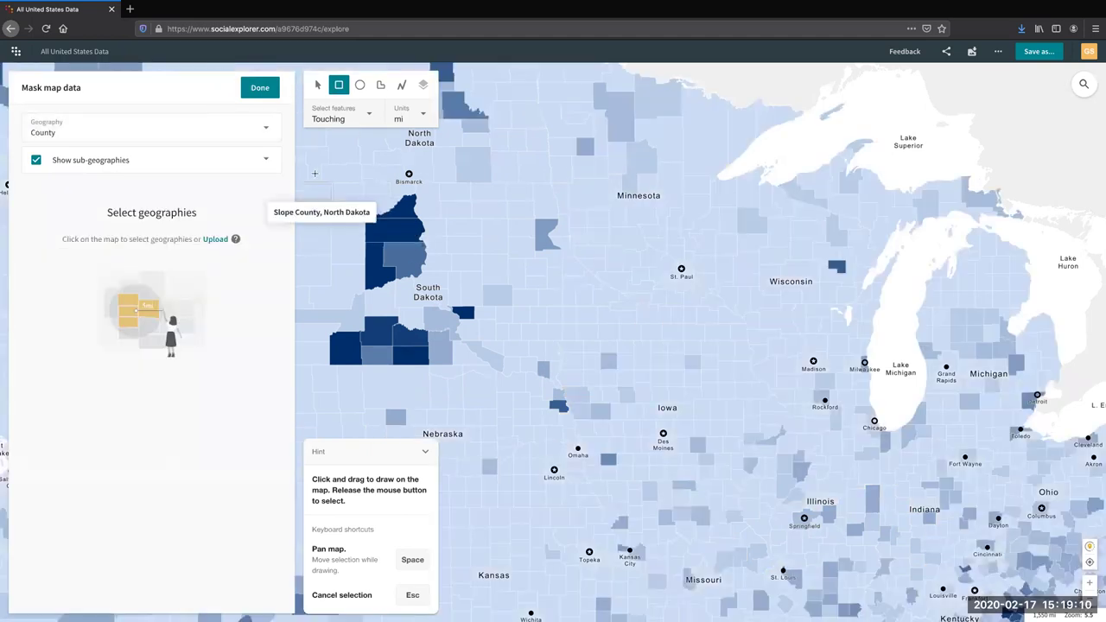
{"action": "left_click_drag", "start_coordinate": [336, 173], "coordinate": [539, 420]}
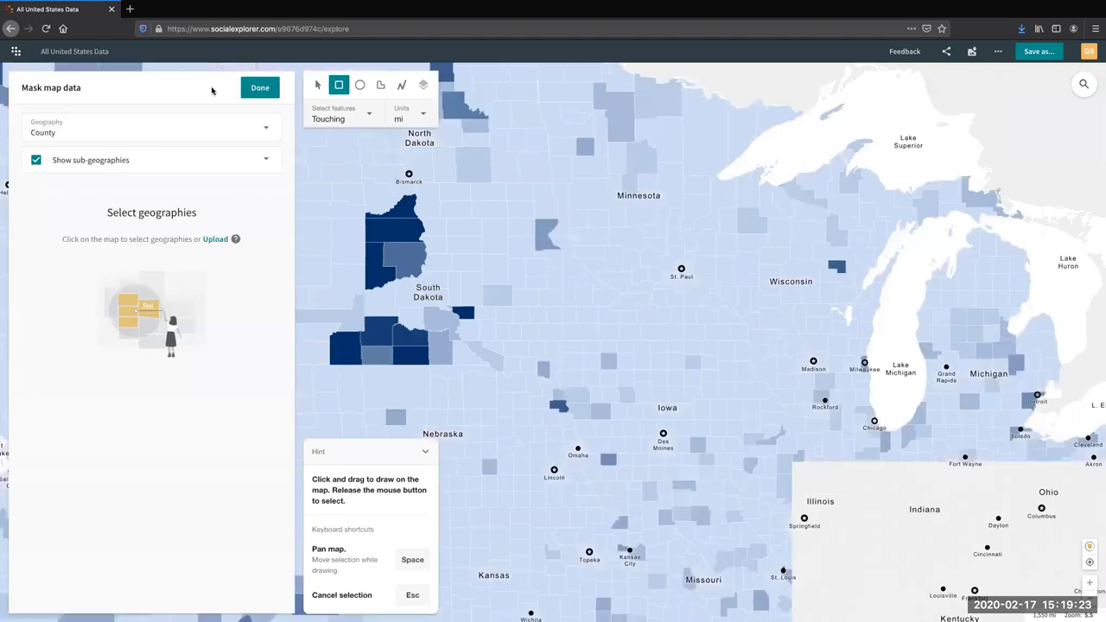
{"action": "left_click", "coordinate": [213, 91]}
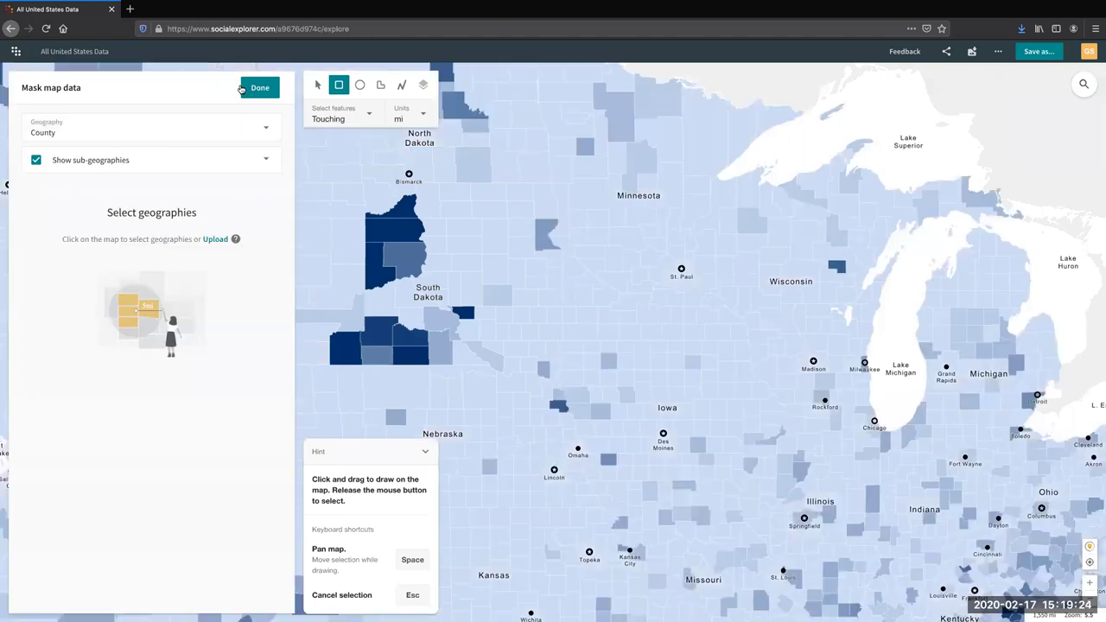
{"action": "left_click", "coordinate": [252, 89]}
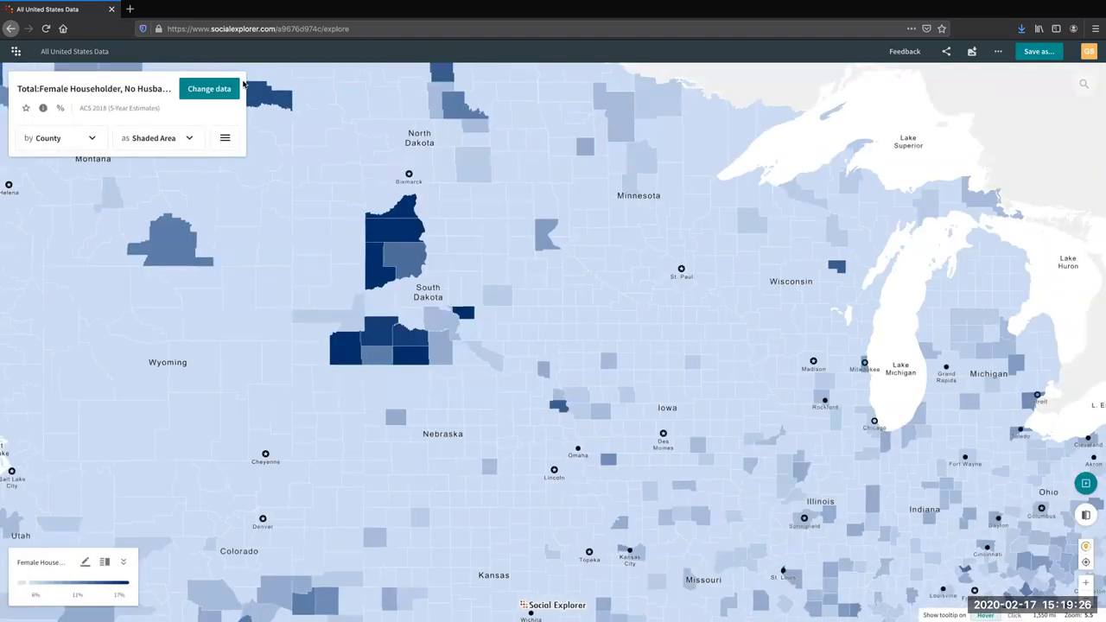
Step: Start a new filter by criteria for the county map and browse the 2018 Race variables
{"action": "left_click", "coordinate": [1087, 602]}
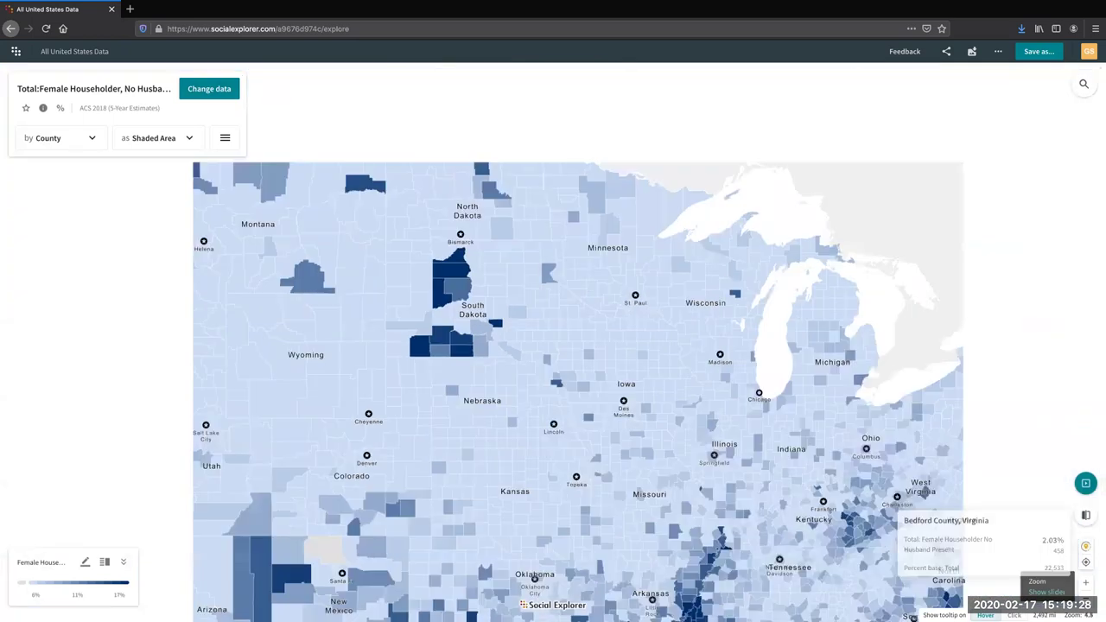
{"action": "left_click", "coordinate": [1087, 602]}
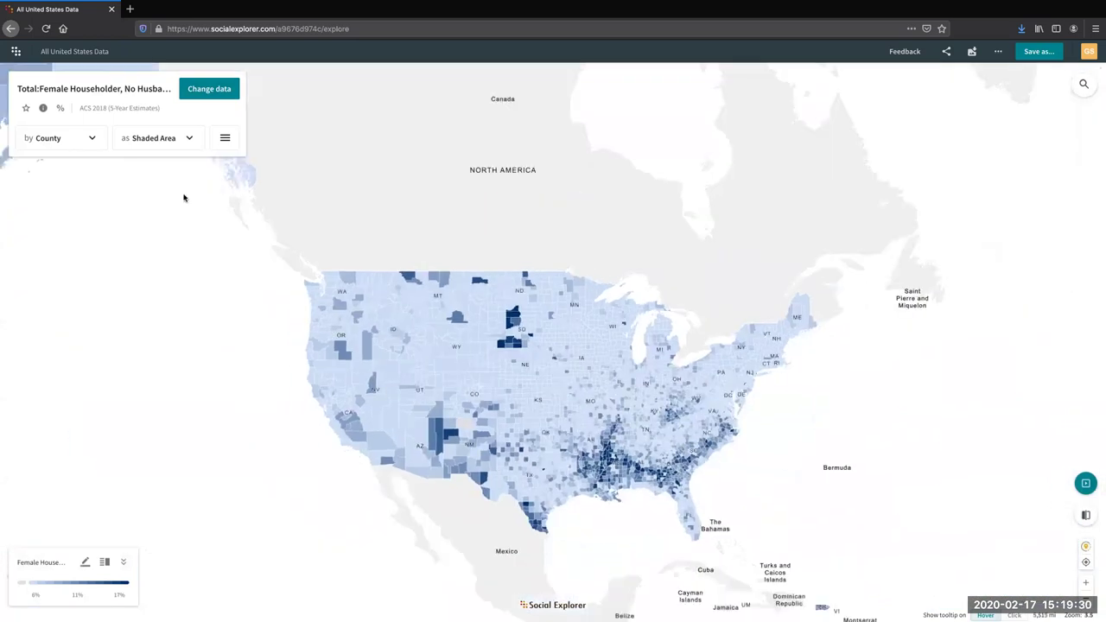
{"action": "left_click", "coordinate": [226, 139]}
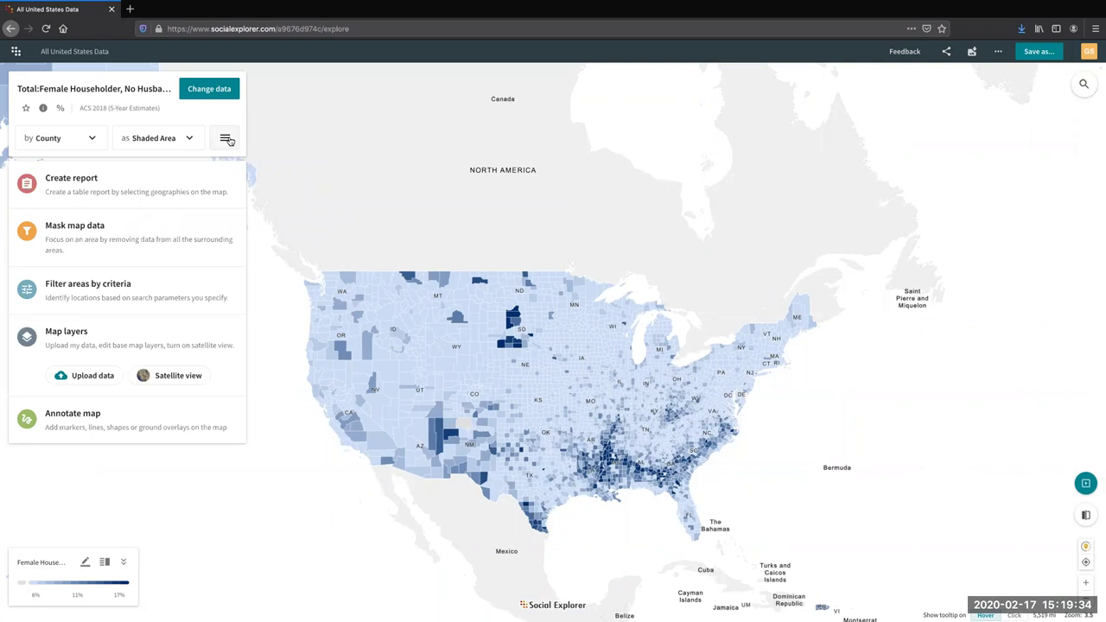
{"action": "left_click", "coordinate": [145, 286]}
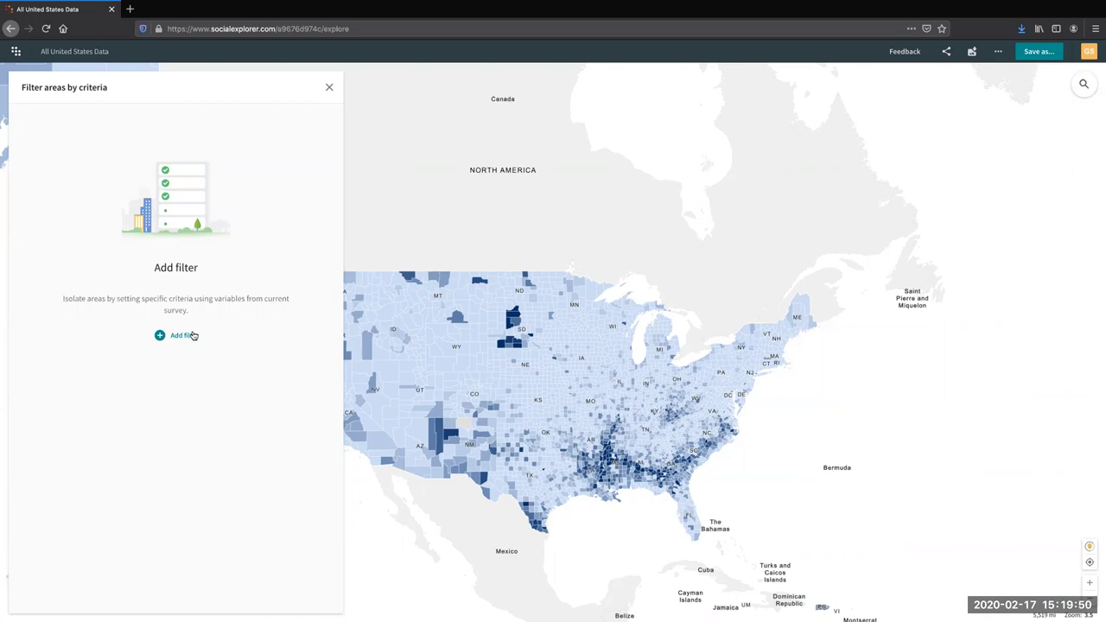
{"action": "left_click", "coordinate": [183, 336]}
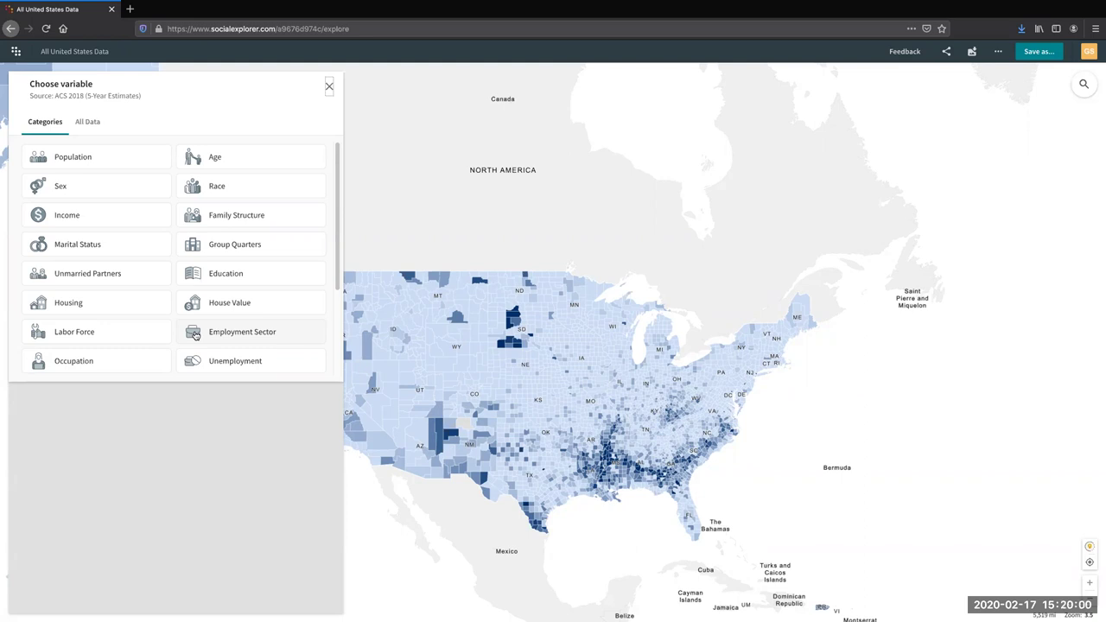
{"action": "left_click", "coordinate": [216, 189]}
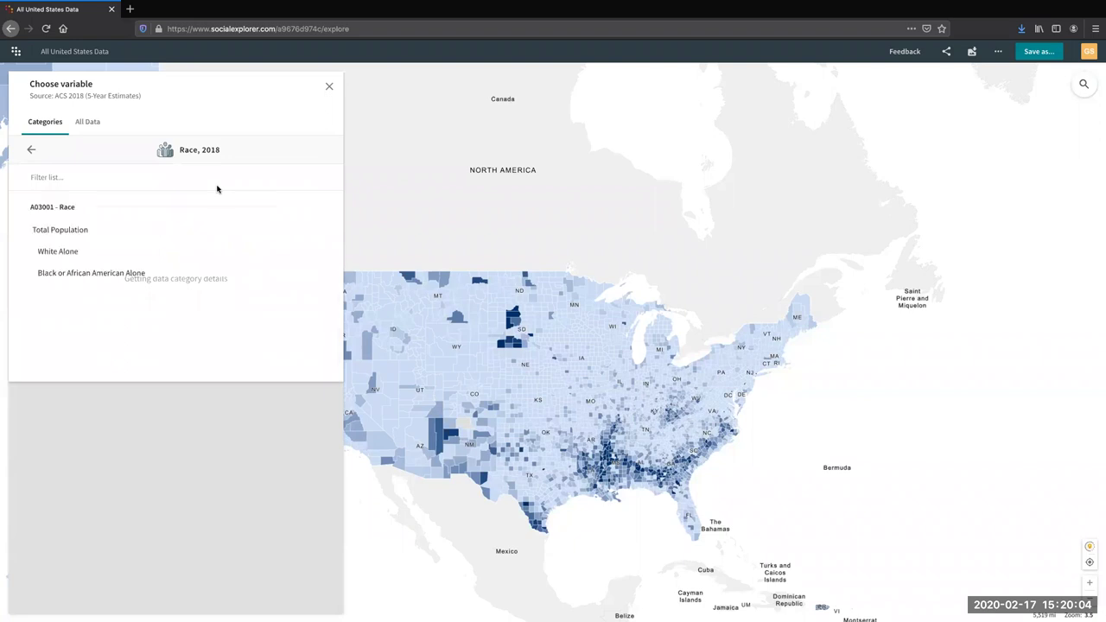
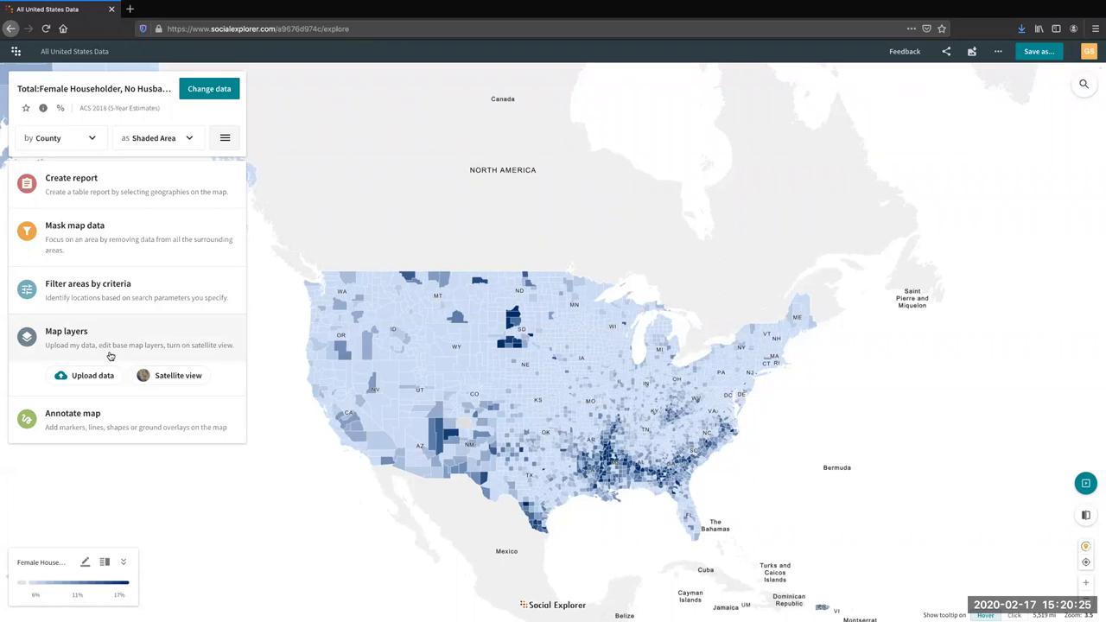
Step: Turn off the state and county boundary layers on the map
{"action": "left_click", "coordinate": [110, 355]}
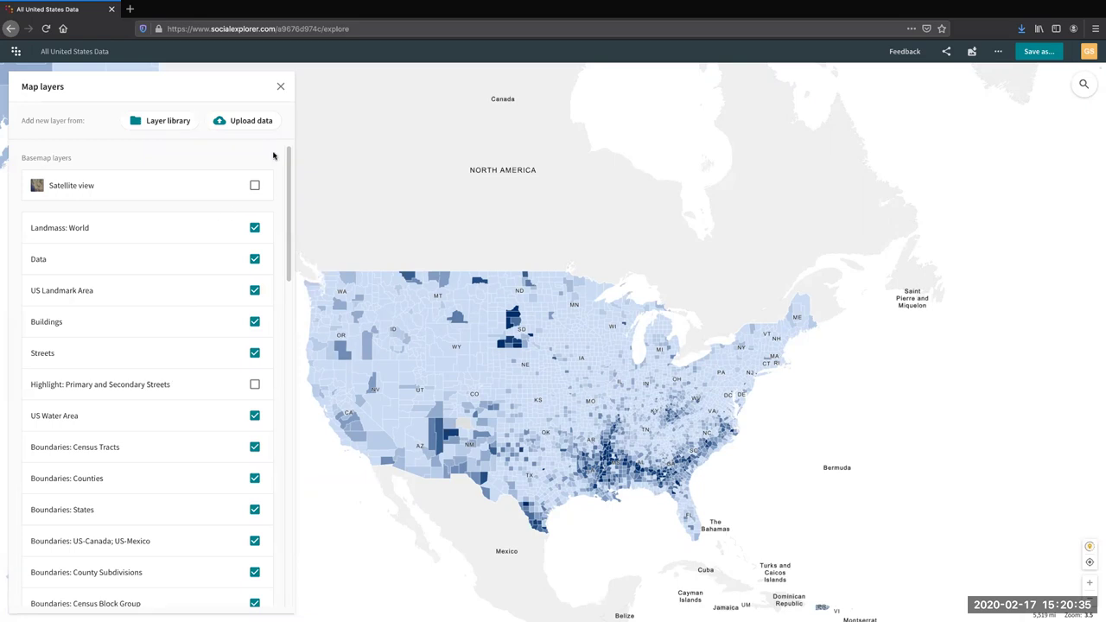
{"action": "left_click_drag", "start_coordinate": [289, 156], "coordinate": [277, 232]}
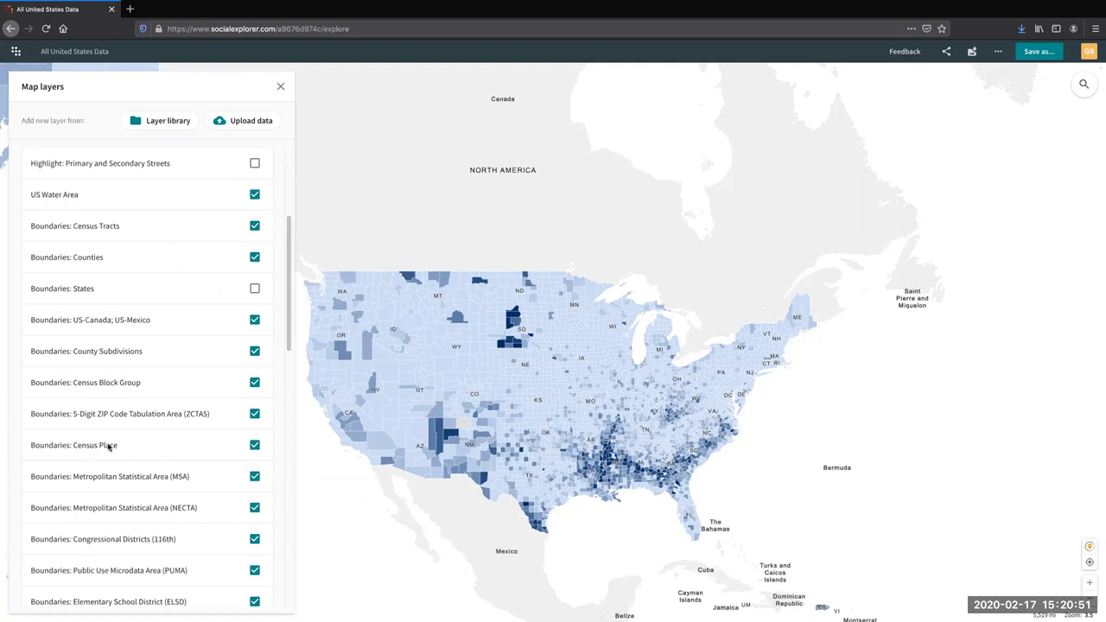
{"action": "left_click", "coordinate": [255, 259]}
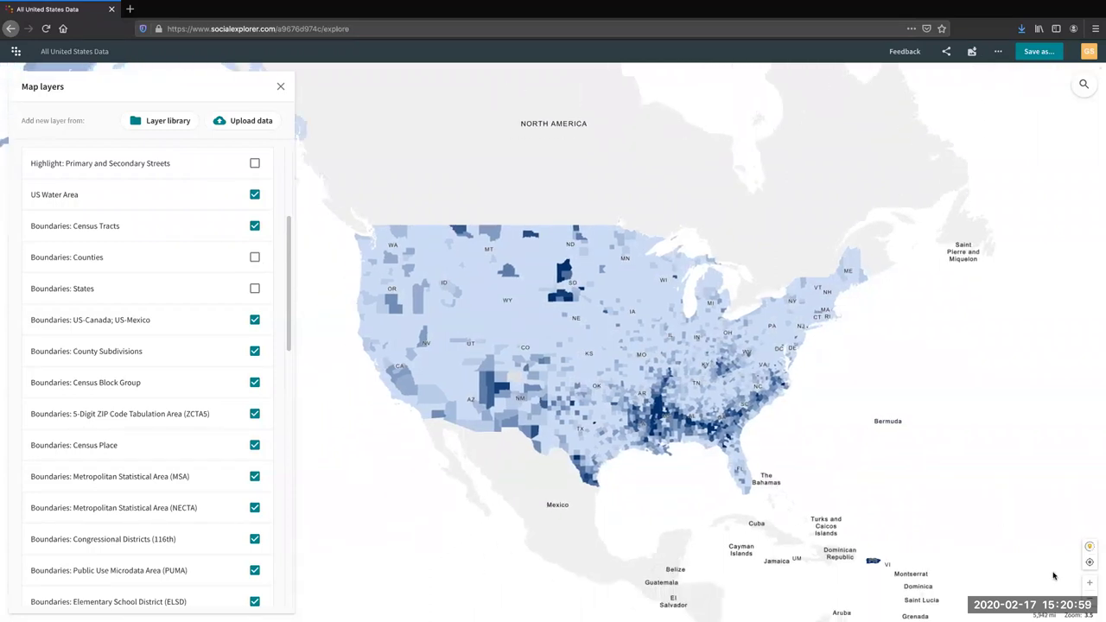
{"action": "left_click", "coordinate": [1091, 583]}
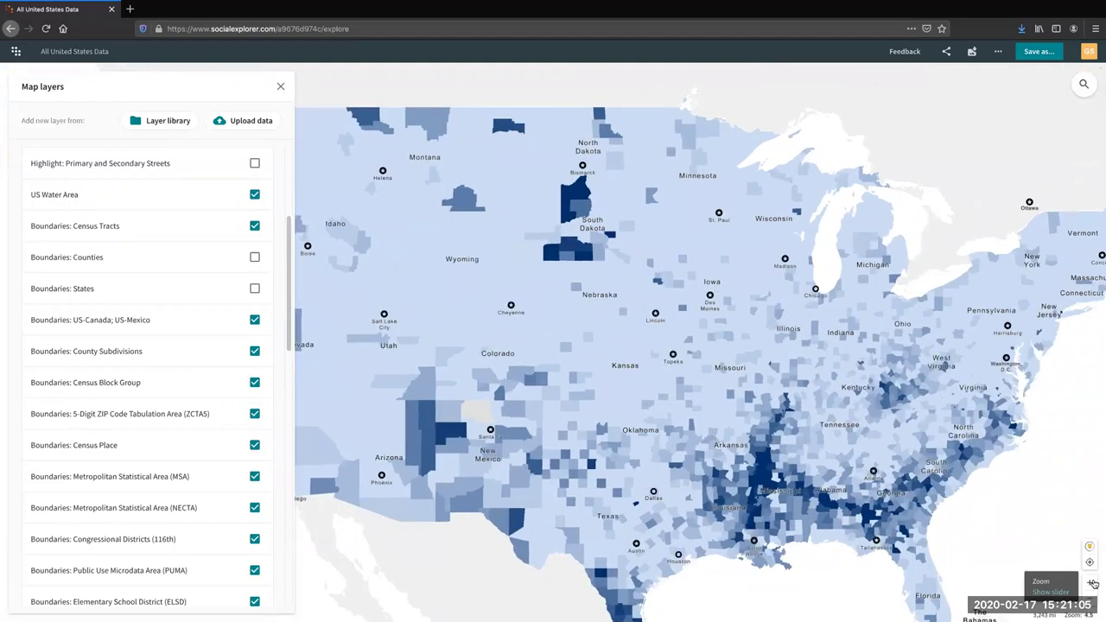
{"action": "left_click", "coordinate": [1092, 583]}
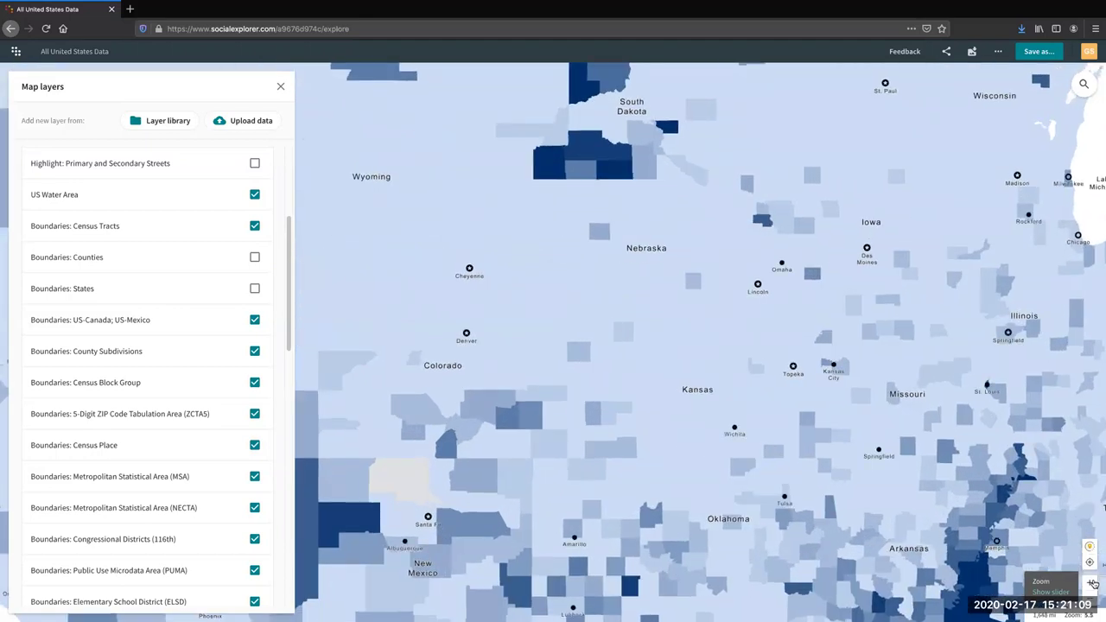
{"action": "left_click", "coordinate": [1092, 584]}
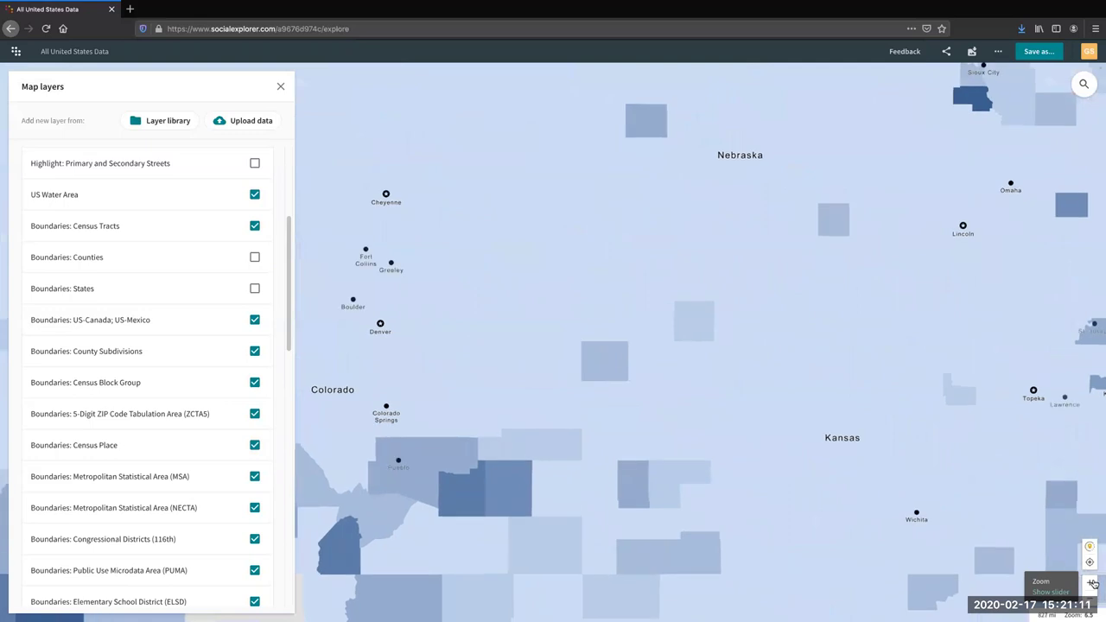
{"action": "left_click", "coordinate": [1092, 583]}
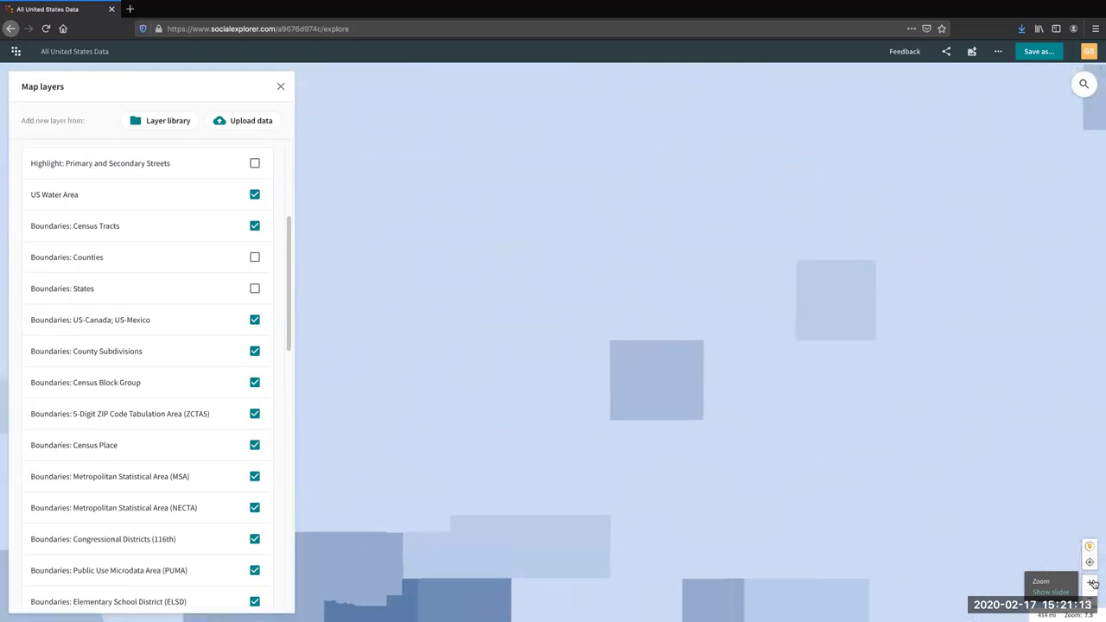
{"action": "left_click", "coordinate": [1093, 584]}
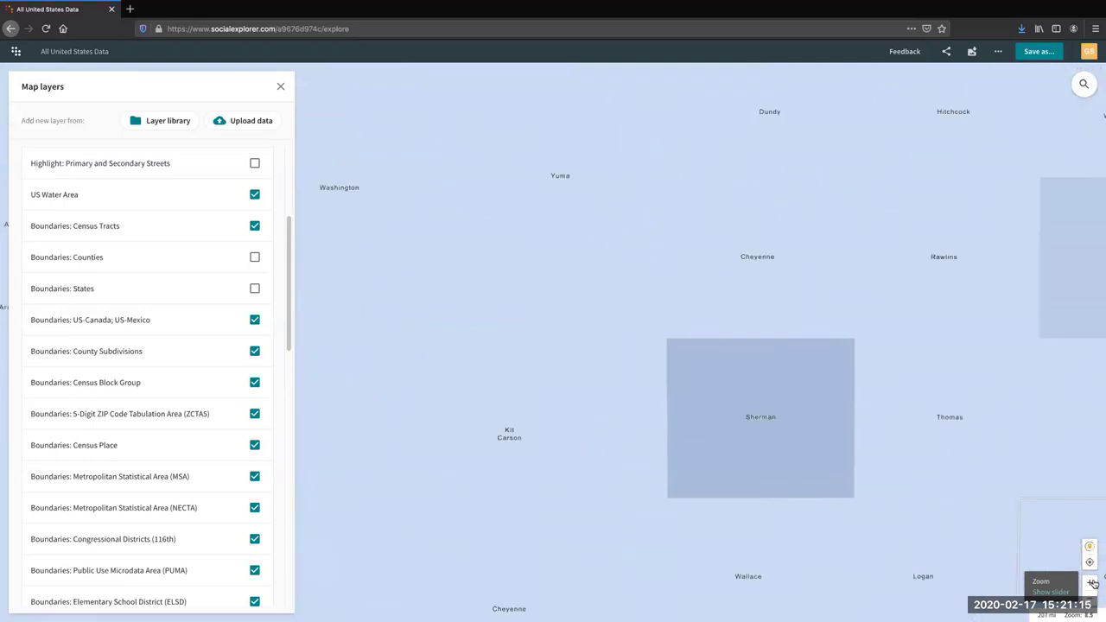
{"action": "left_click", "coordinate": [1092, 584]}
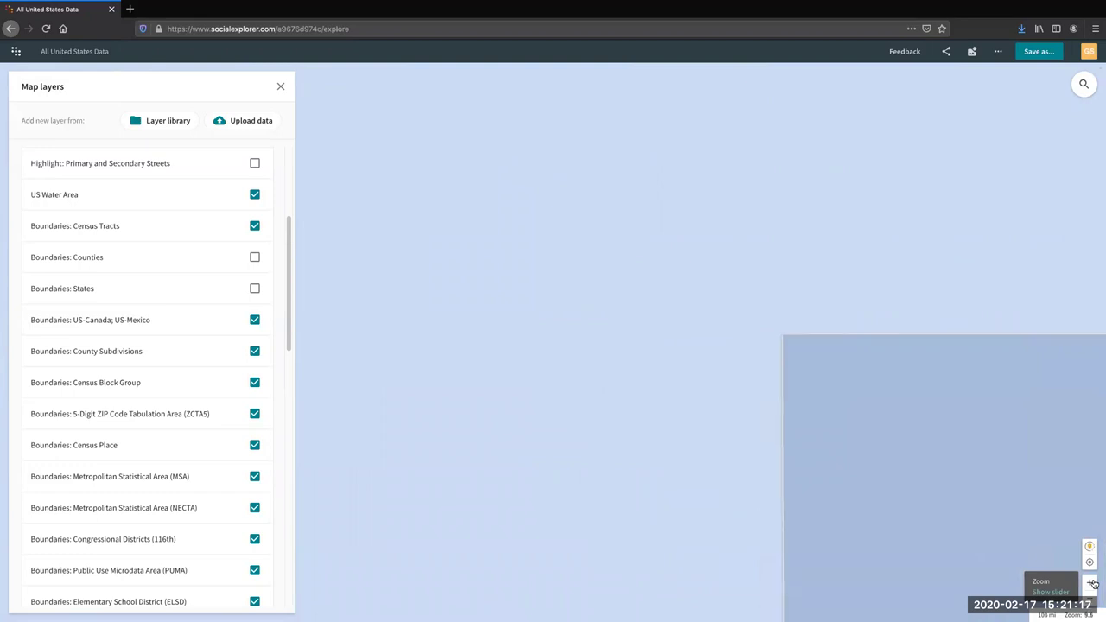
{"action": "left_click", "coordinate": [1092, 584]}
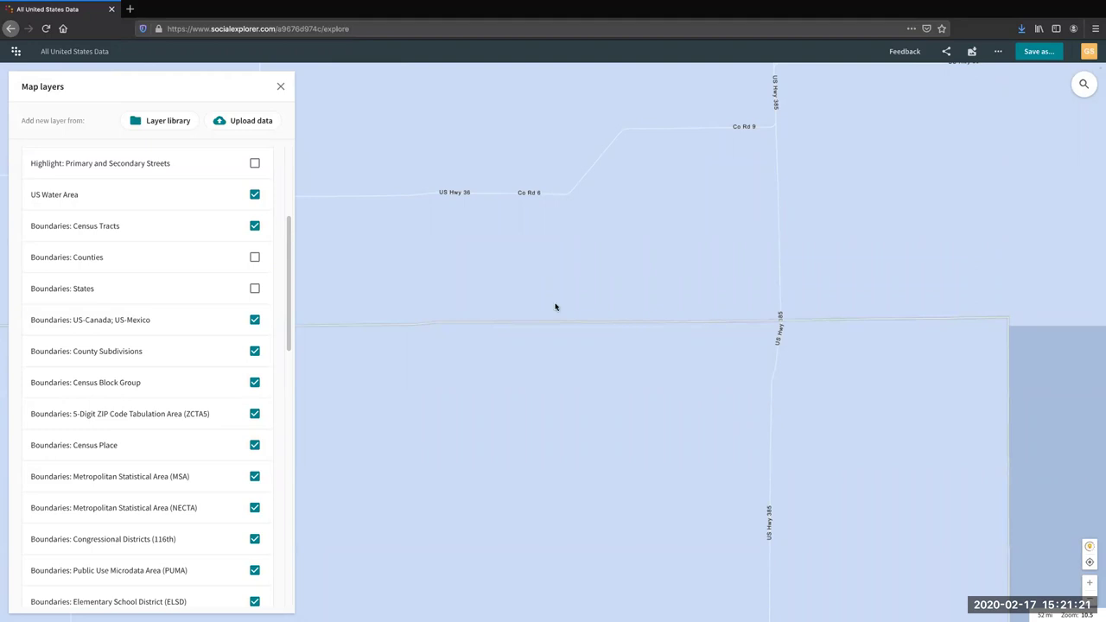
Step: Turn off the labels for streets, US cities and US capitals, and close the map layers settings
{"action": "left_click_drag", "start_coordinate": [289, 222], "coordinate": [285, 374]}
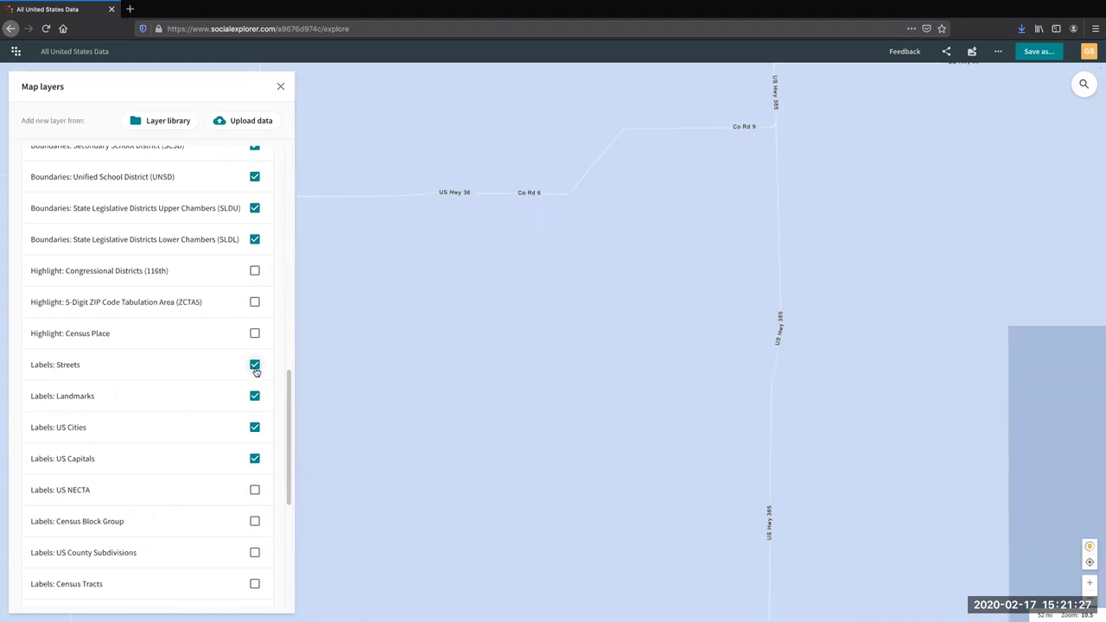
{"action": "left_click", "coordinate": [255, 367]}
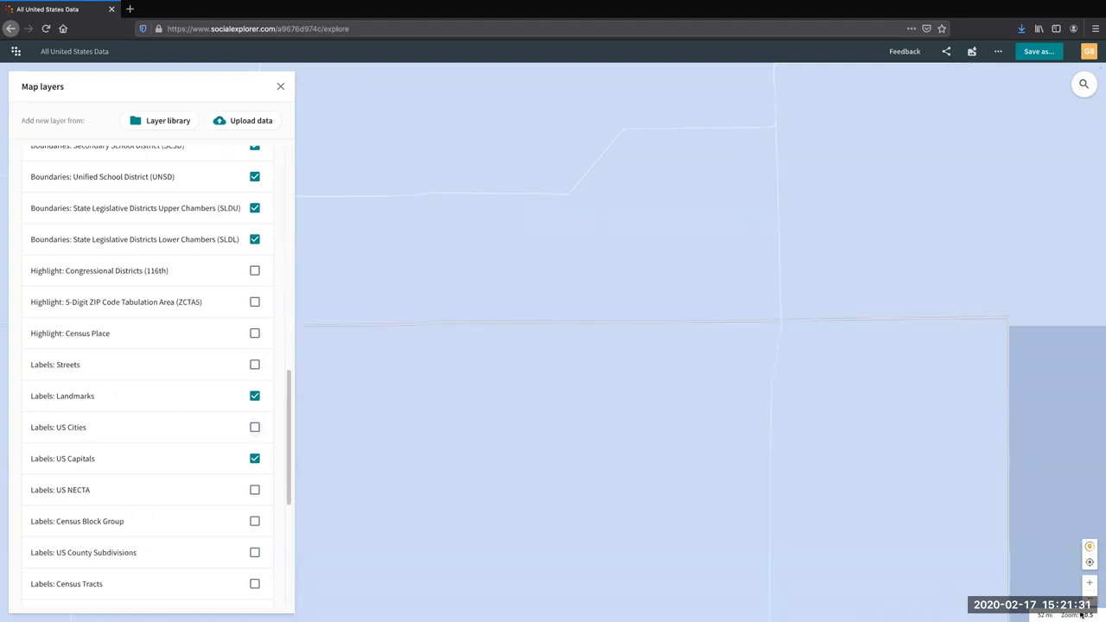
{"action": "left_click", "coordinate": [255, 458]}
{"action": "left_click", "coordinate": [1089, 596]}
{"action": "left_click", "coordinate": [1089, 596]}
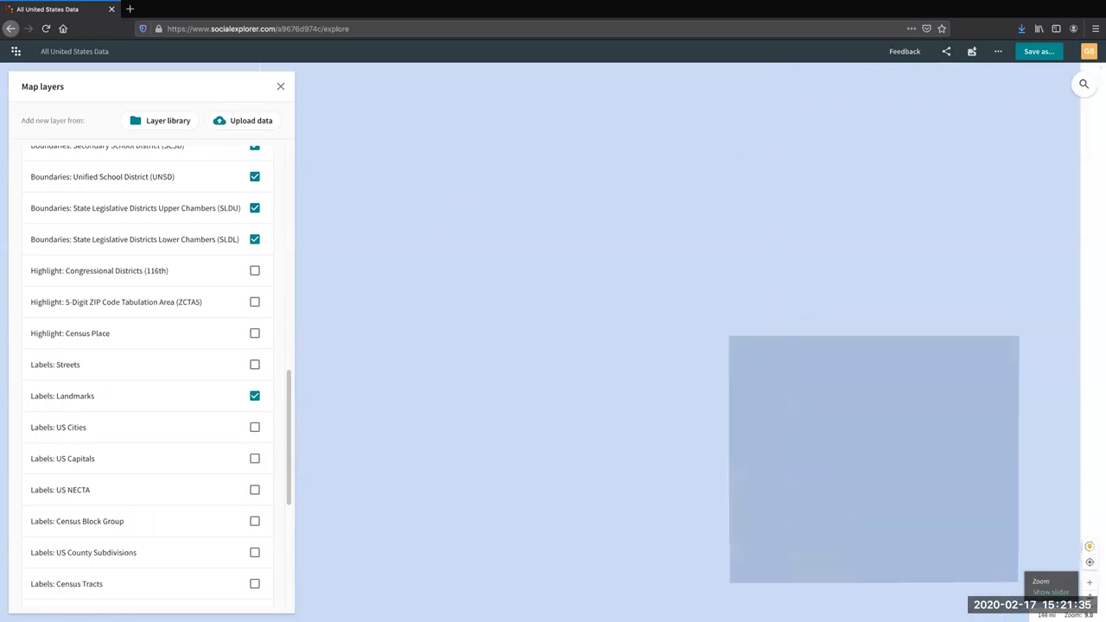
{"action": "left_click", "coordinate": [1090, 596]}
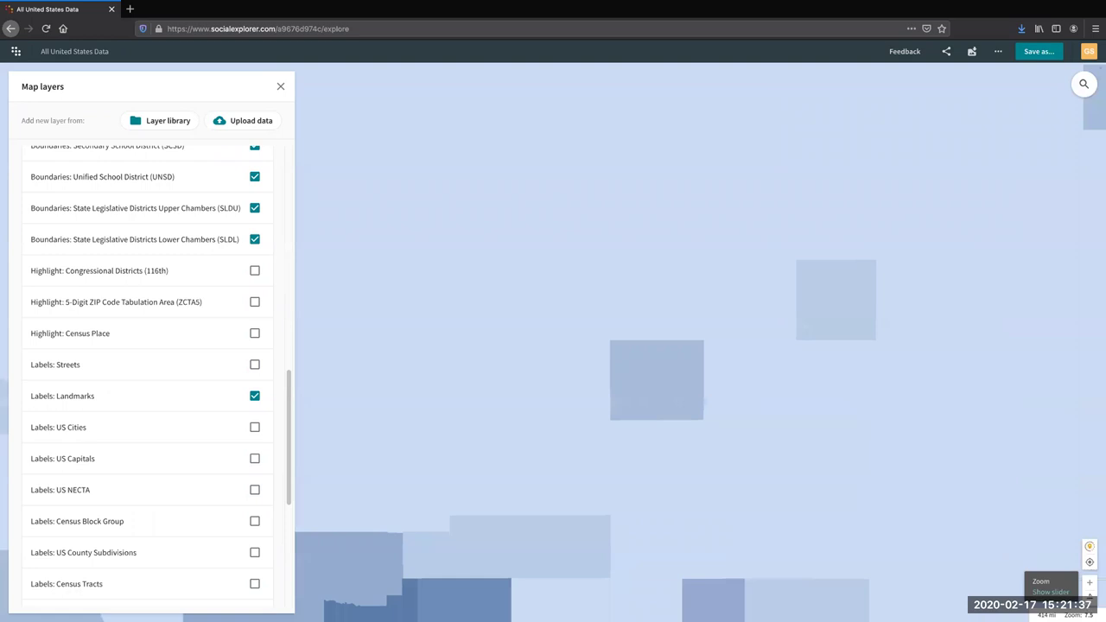
{"action": "left_click", "coordinate": [1090, 597]}
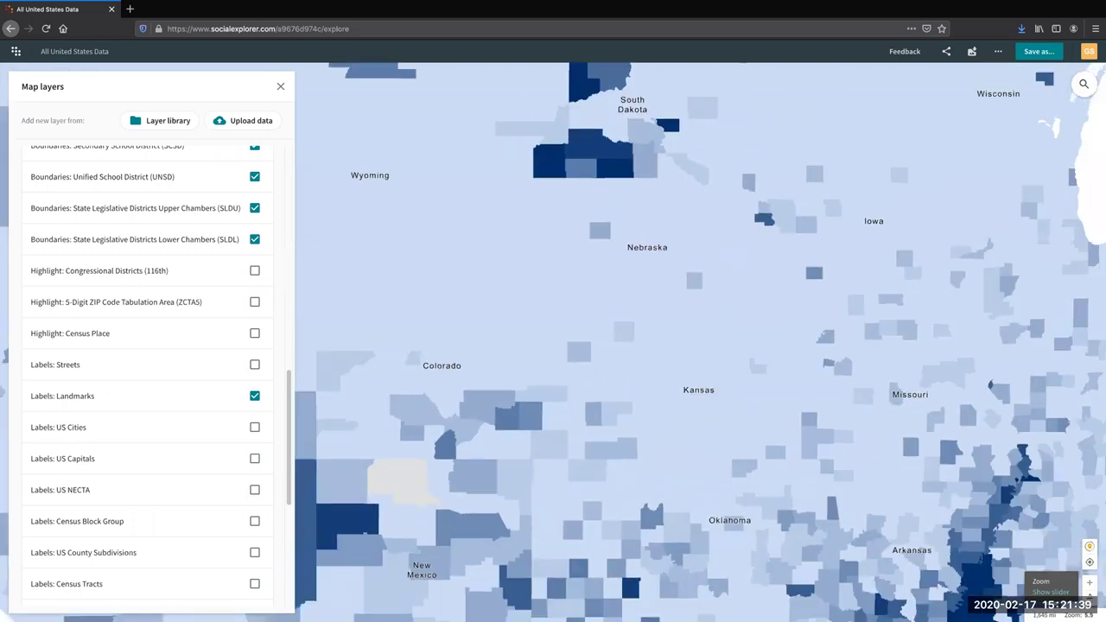
{"action": "left_click", "coordinate": [1090, 597]}
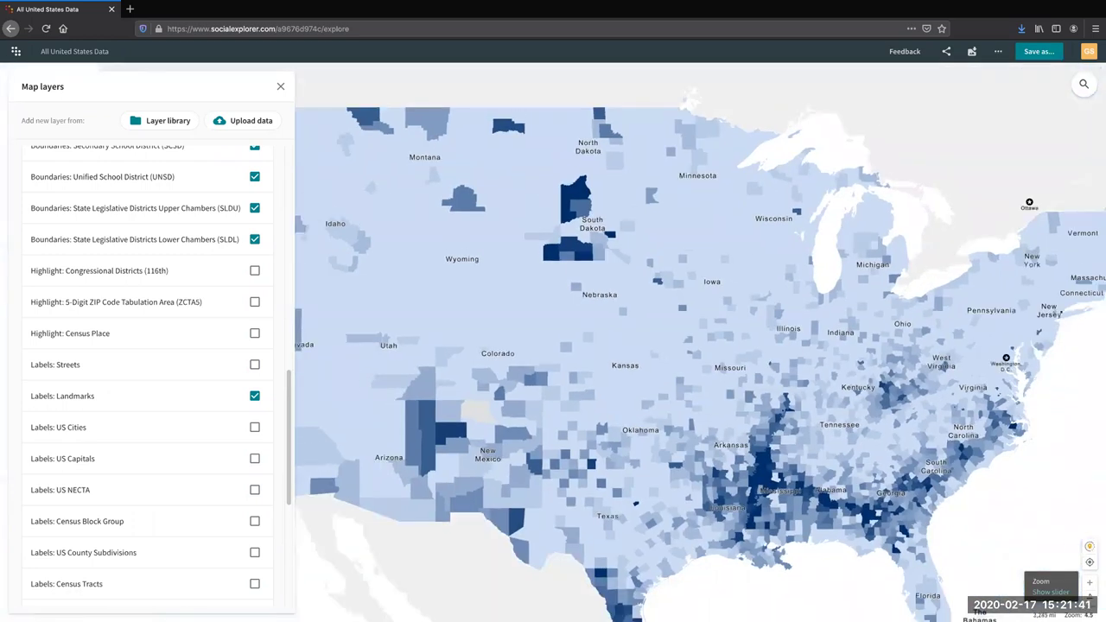
{"action": "left_click", "coordinate": [1090, 596]}
{"action": "left_click", "coordinate": [1089, 584]}
{"action": "left_click", "coordinate": [281, 85]}
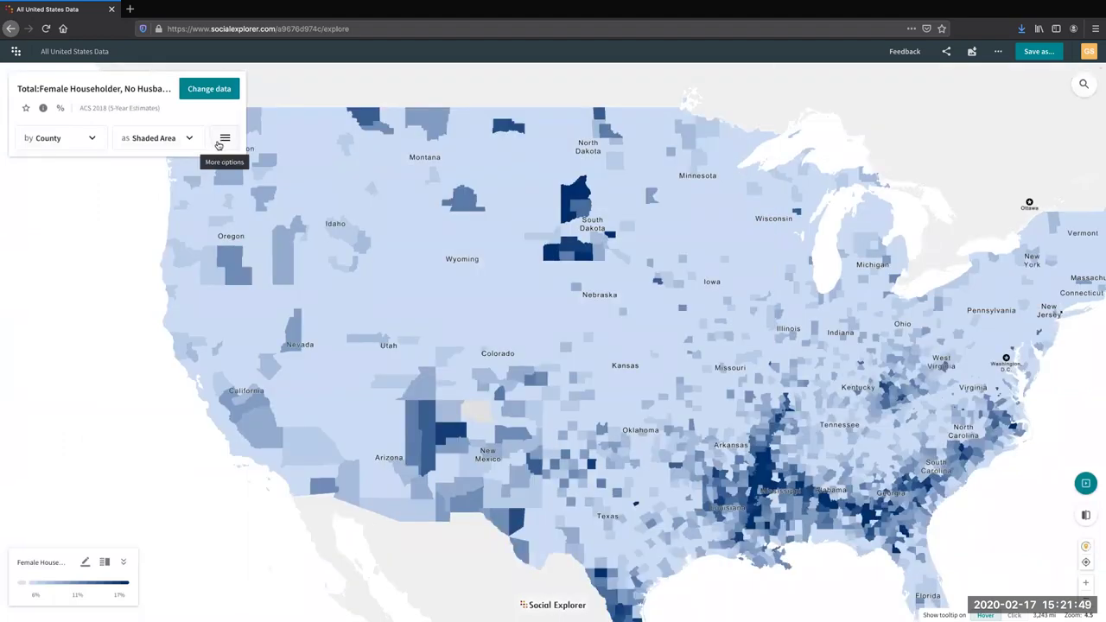
Step: Turn on the satellite view beneath the shaded county data
{"action": "left_click", "coordinate": [223, 140]}
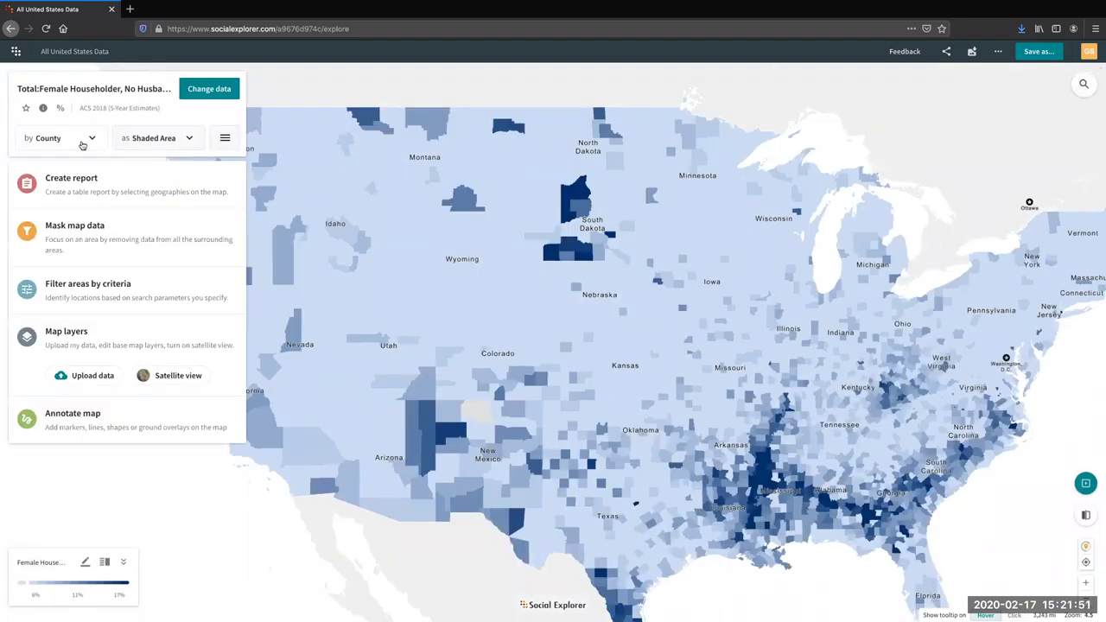
{"action": "left_click", "coordinate": [177, 376]}
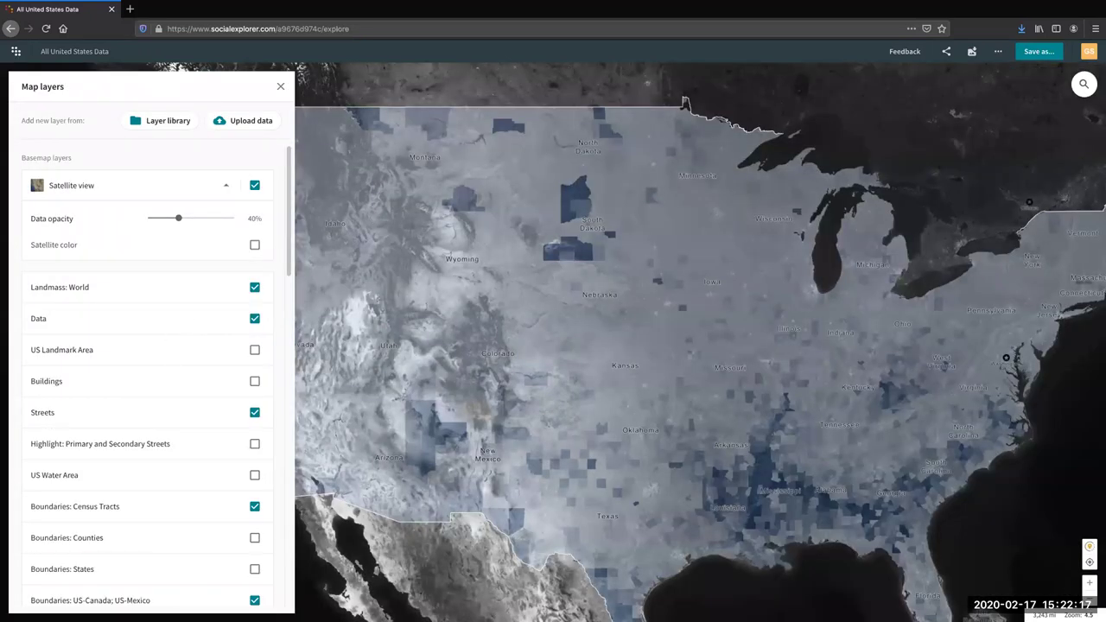
{"action": "scroll", "coordinate": [646, 526], "scroll_direction": "down", "scroll_amount": 3}
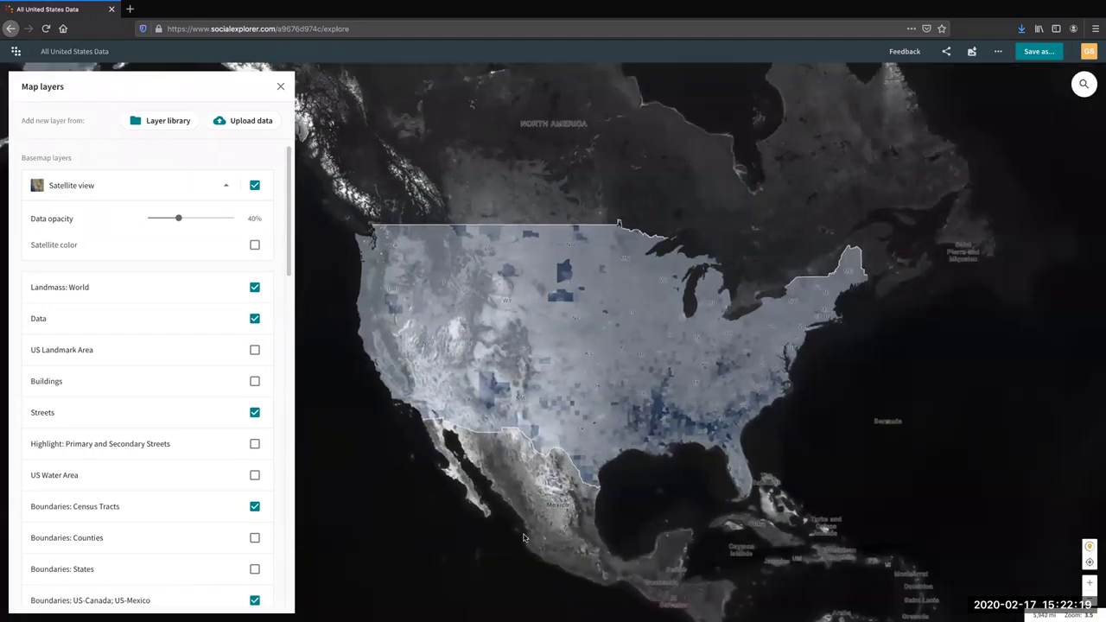
{"action": "left_click", "coordinate": [1089, 580]}
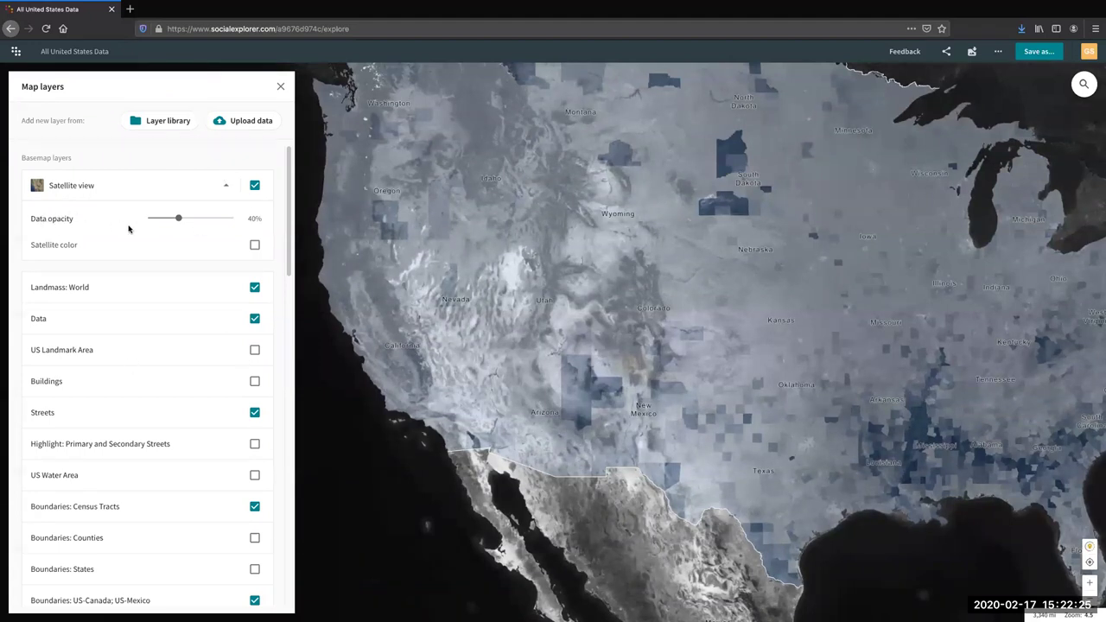
Step: Set the satellite view's data opacity to 50% and enable satellite color
{"action": "mouse_move", "coordinate": [179, 219]}
{"action": "left_mouse_down"}
{"action": "mouse_move", "coordinate": [206, 223]}
{"action": "mouse_move", "coordinate": [187, 221]}
{"action": "left_mouse_up"}
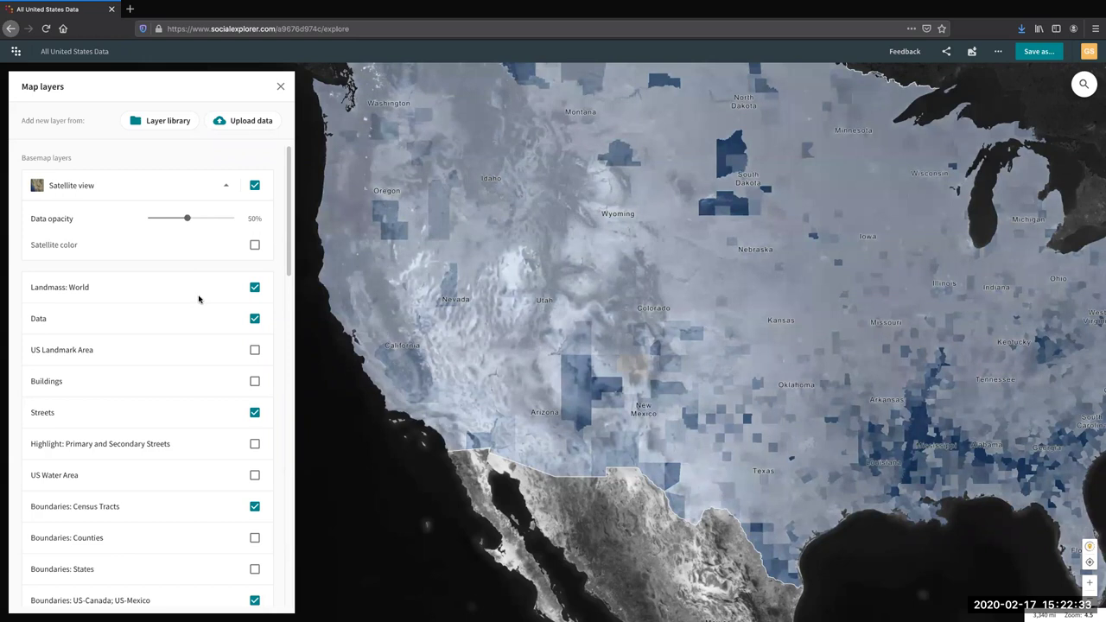
{"action": "left_click", "coordinate": [253, 247]}
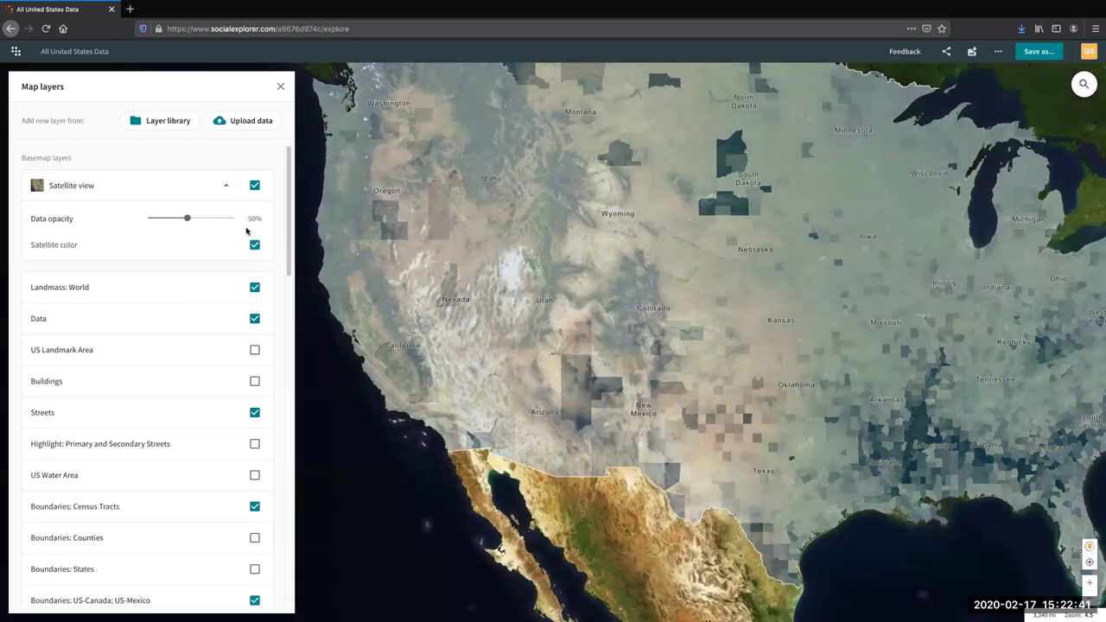
{"action": "scroll", "coordinate": [188, 326], "scroll_direction": "down", "scroll_amount": 3}
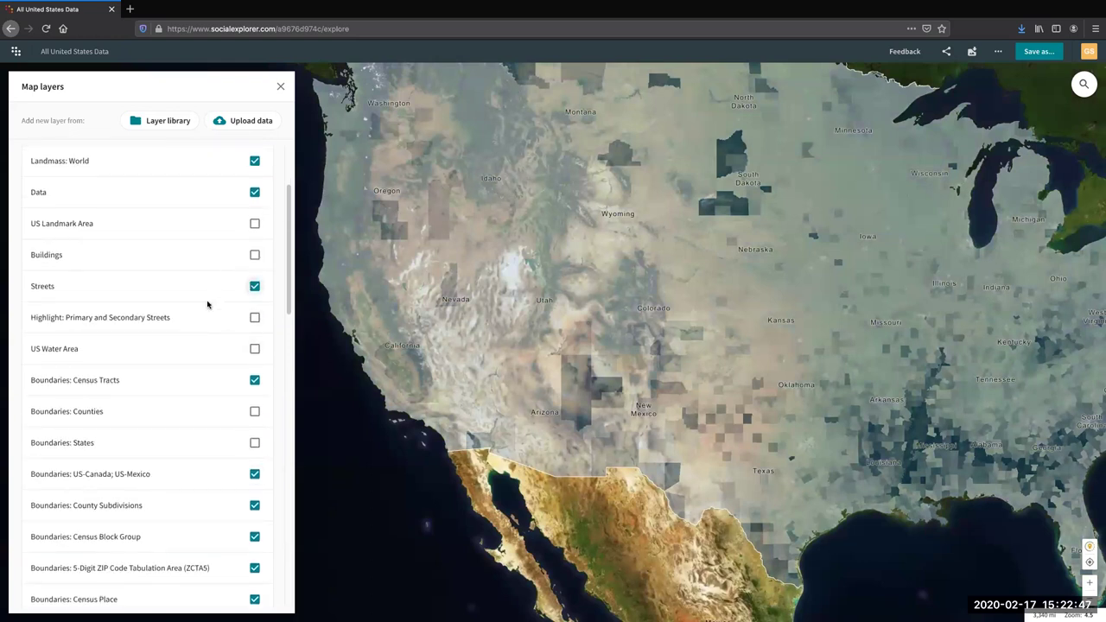
Step: Turn the county and state boundary layers back on and close the map layers settings
{"action": "scroll", "coordinate": [206, 310], "scroll_direction": "down", "scroll_amount": 1}
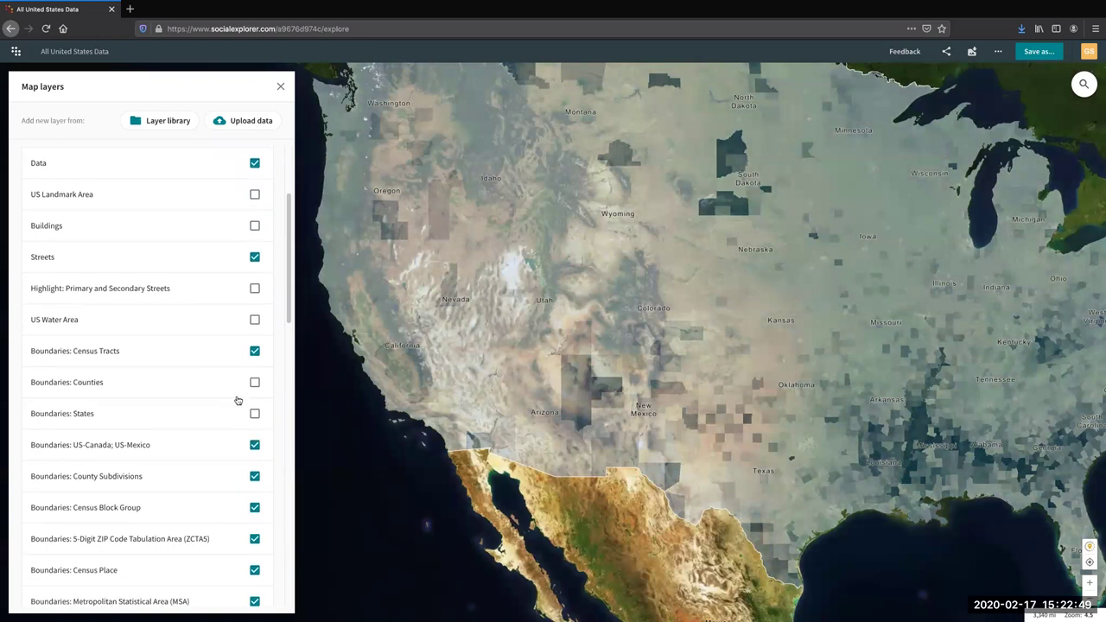
{"action": "left_click", "coordinate": [254, 383]}
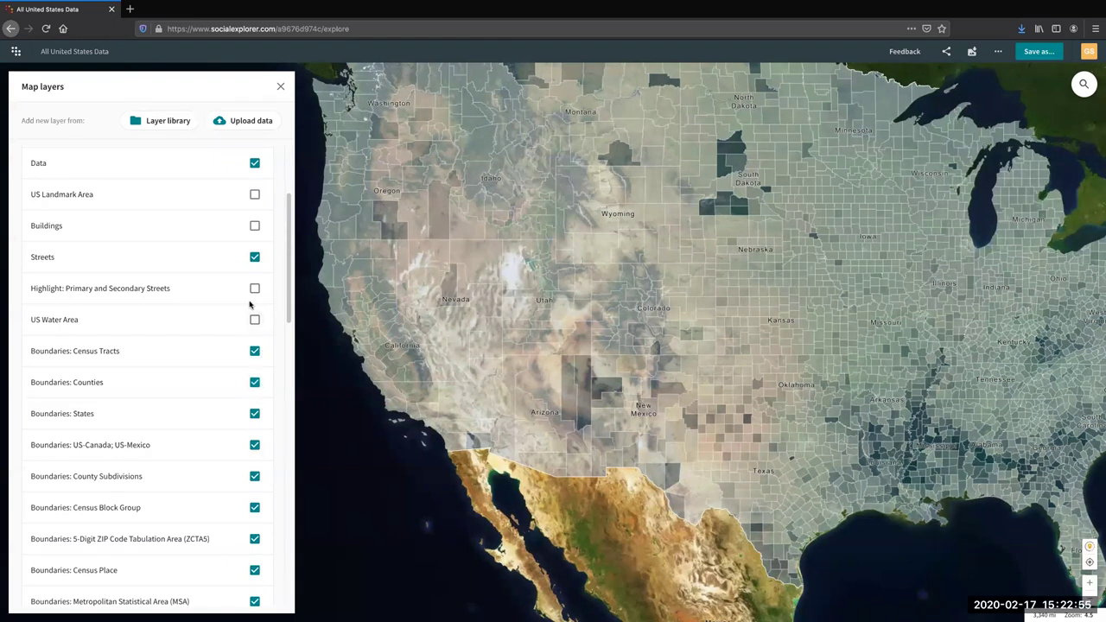
{"action": "left_click", "coordinate": [280, 87]}
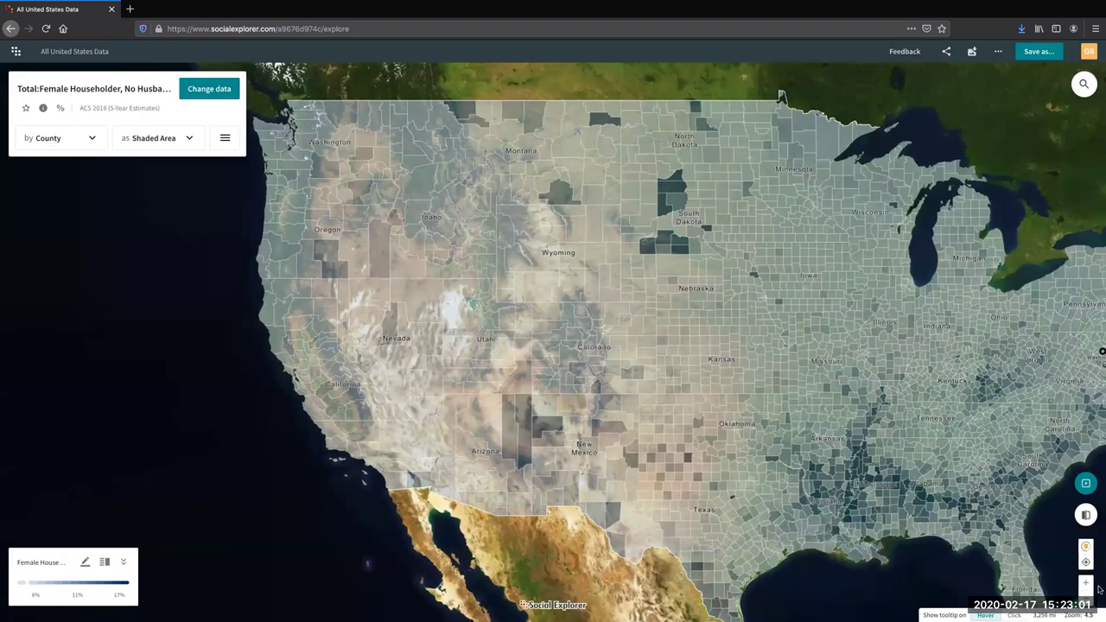
Step: Start annotating the map and place a marker in the upper Midwest, west of Lake Michigan
{"action": "left_click", "coordinate": [1086, 597]}
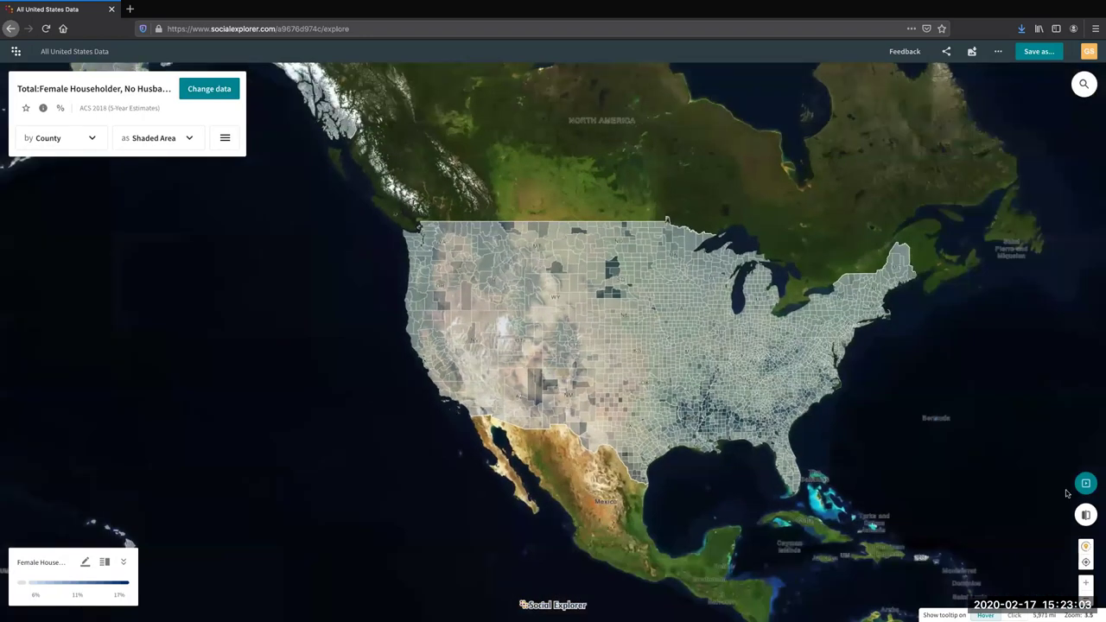
{"action": "left_click", "coordinate": [1087, 583]}
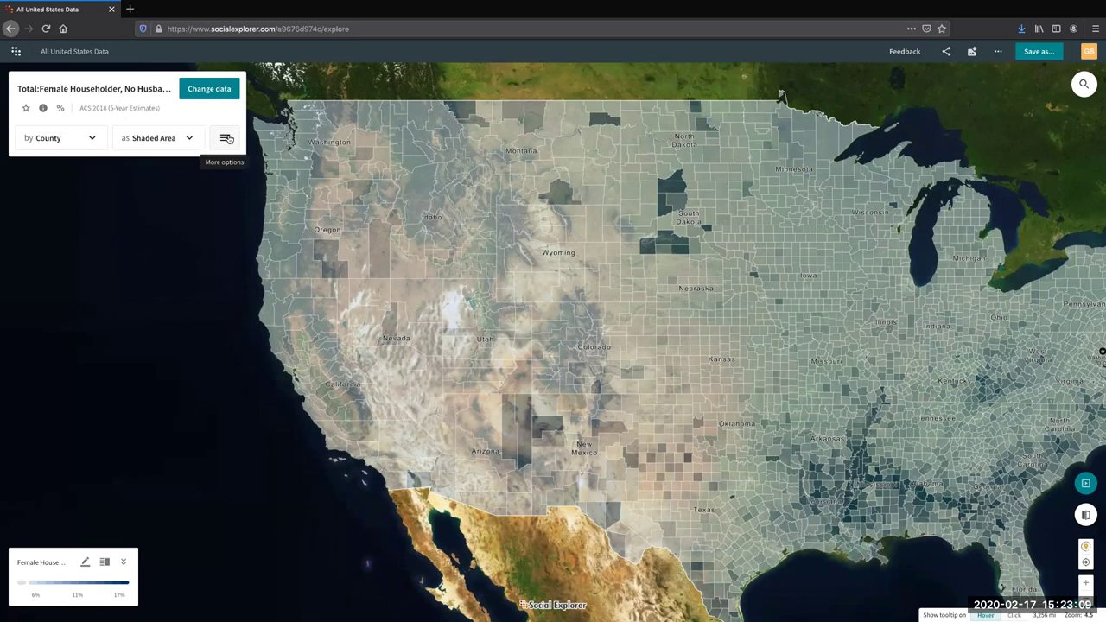
{"action": "left_click", "coordinate": [227, 139]}
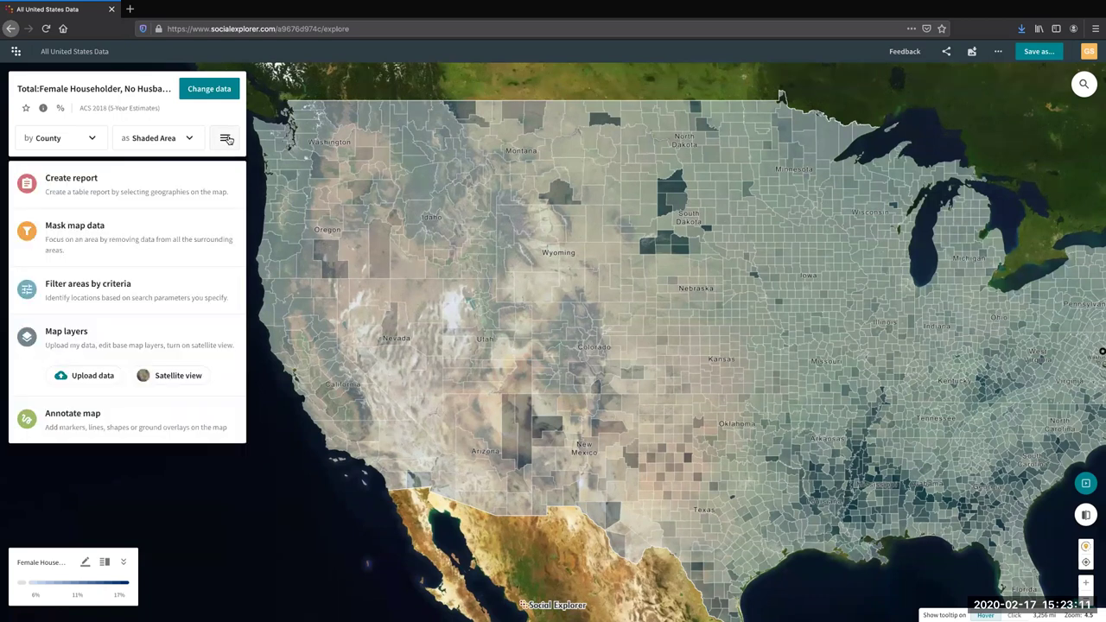
{"action": "left_click", "coordinate": [92, 416]}
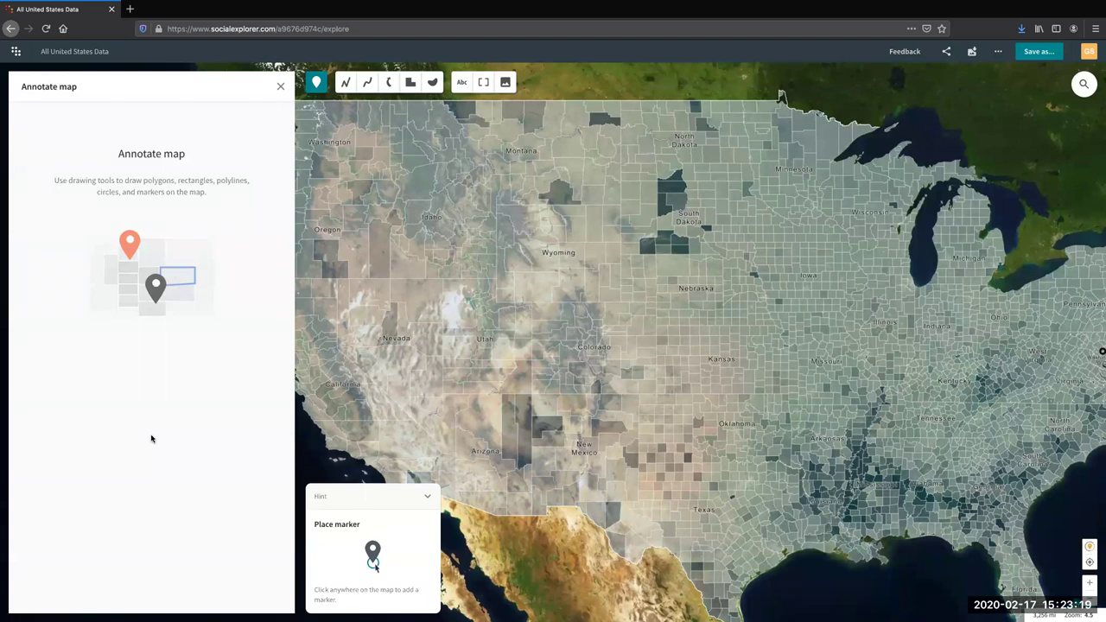
{"action": "left_click", "coordinate": [1090, 597]}
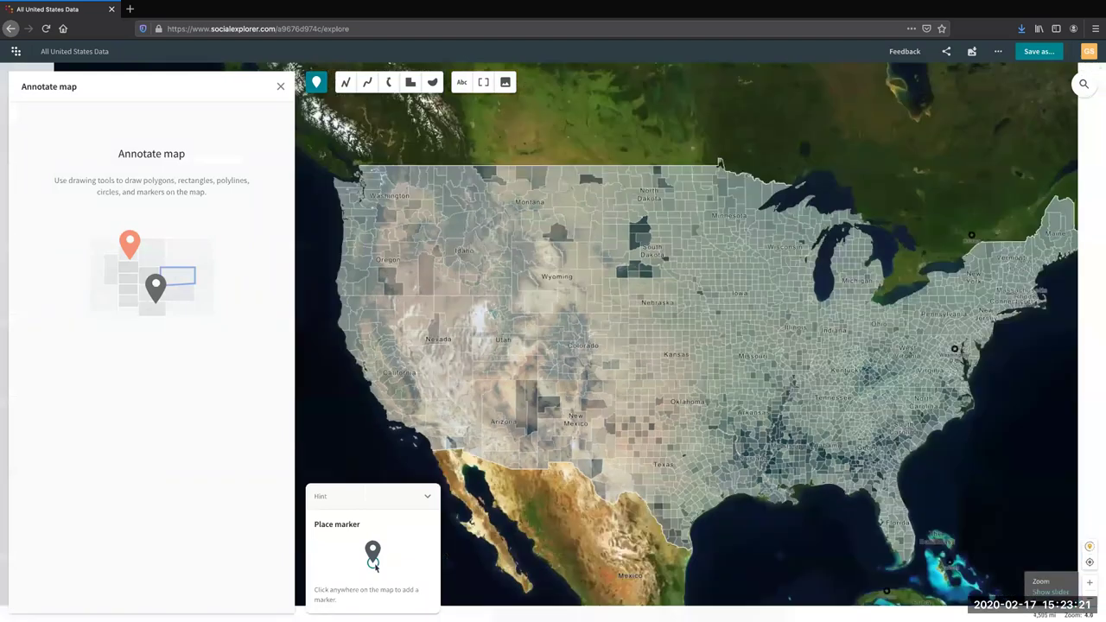
{"action": "left_click", "coordinate": [1089, 598]}
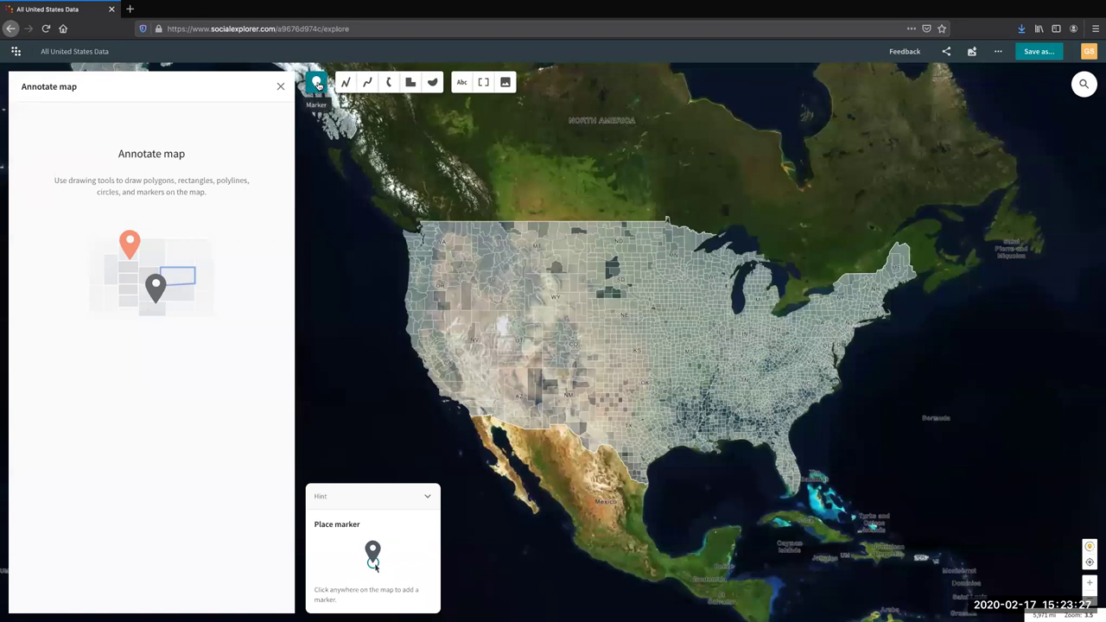
{"action": "left_click", "coordinate": [689, 306]}
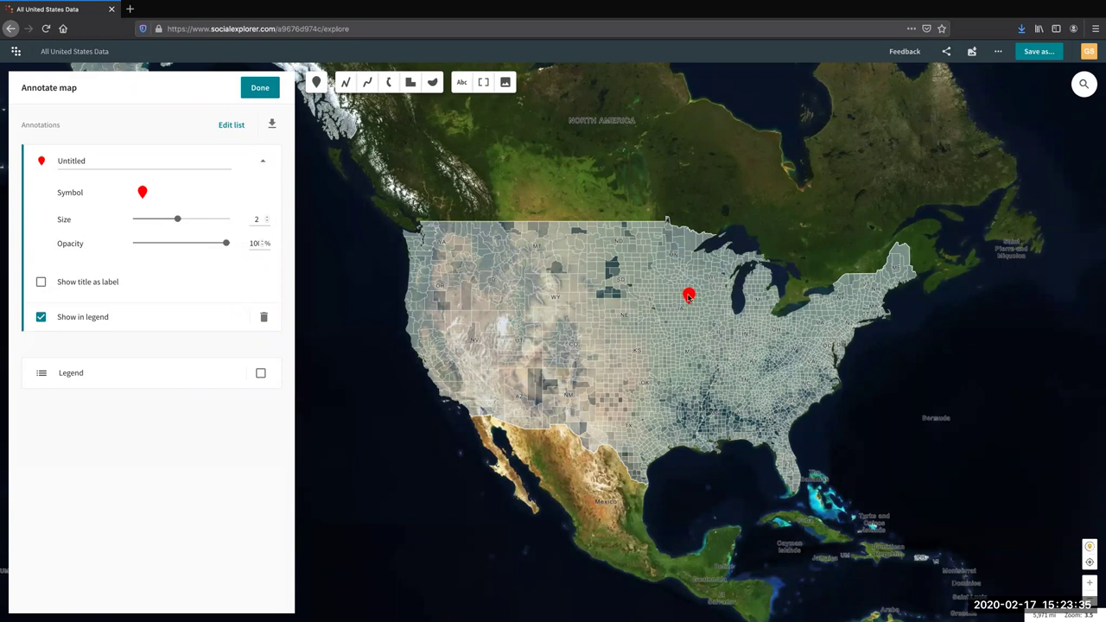
{"action": "left_click_drag", "start_coordinate": [690, 299], "coordinate": [692, 301]}
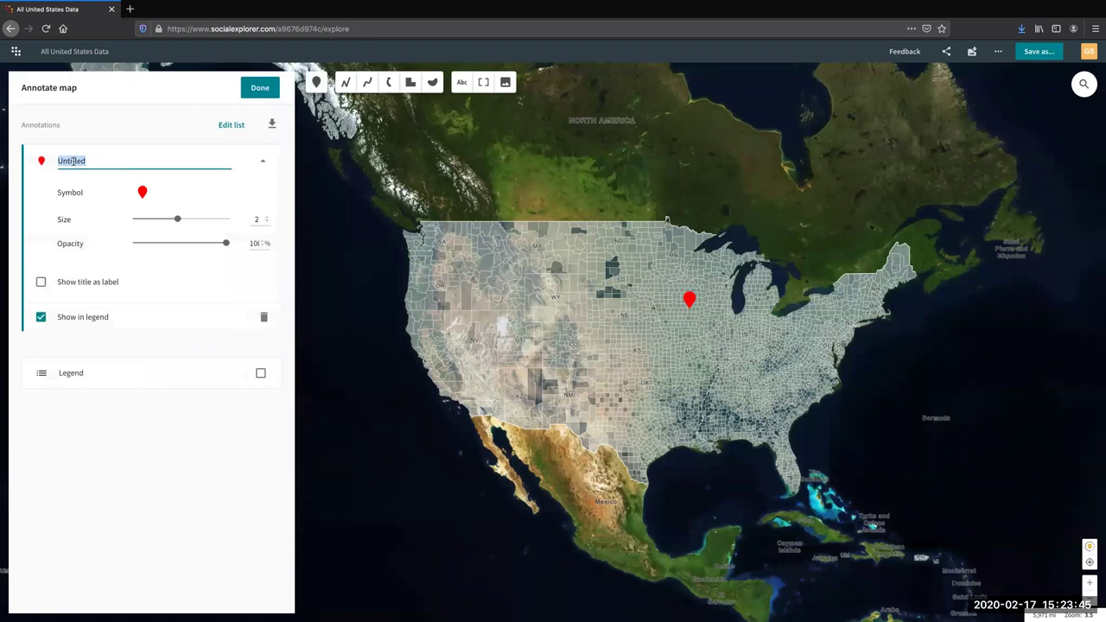
Step: Title the marker "My hometown" and change its symbol color to dark blue
{"action": "type", "text": "My hometown"}
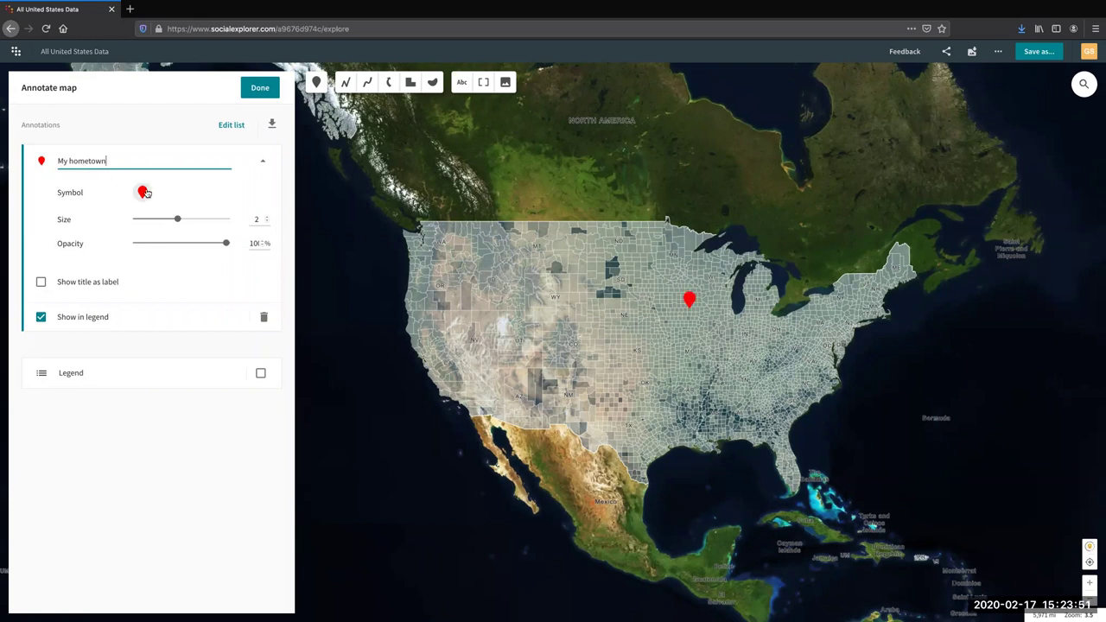
{"action": "left_click", "coordinate": [144, 191]}
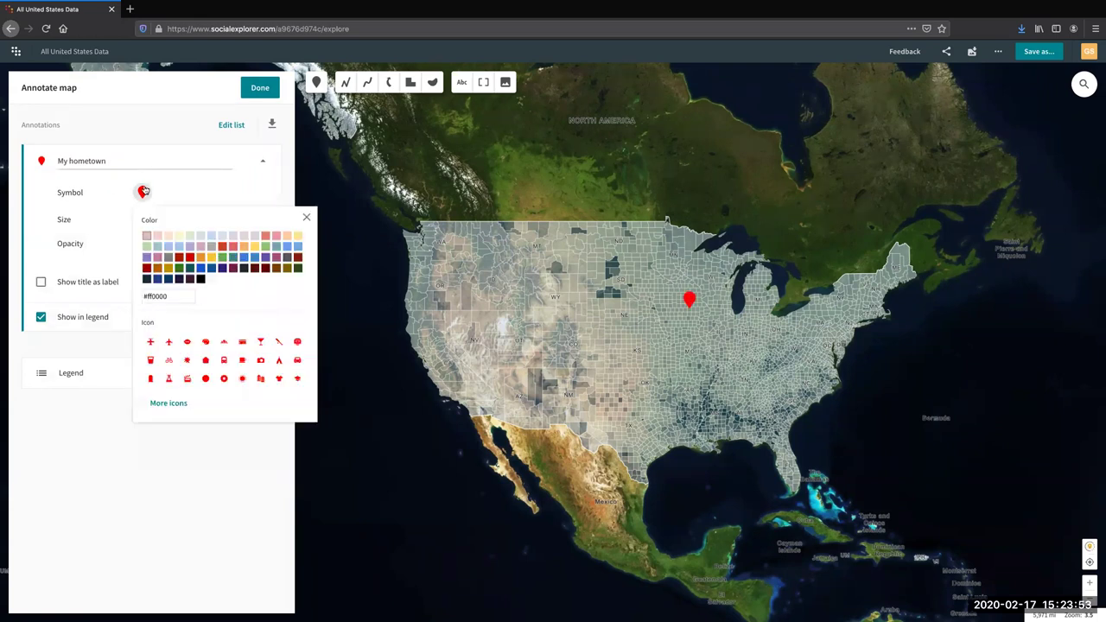
{"action": "left_click", "coordinate": [168, 280]}
Step: Show the marker's title as a label and enable the annotation legend with the My hometown entry excluded
{"action": "left_click", "coordinate": [86, 275]}
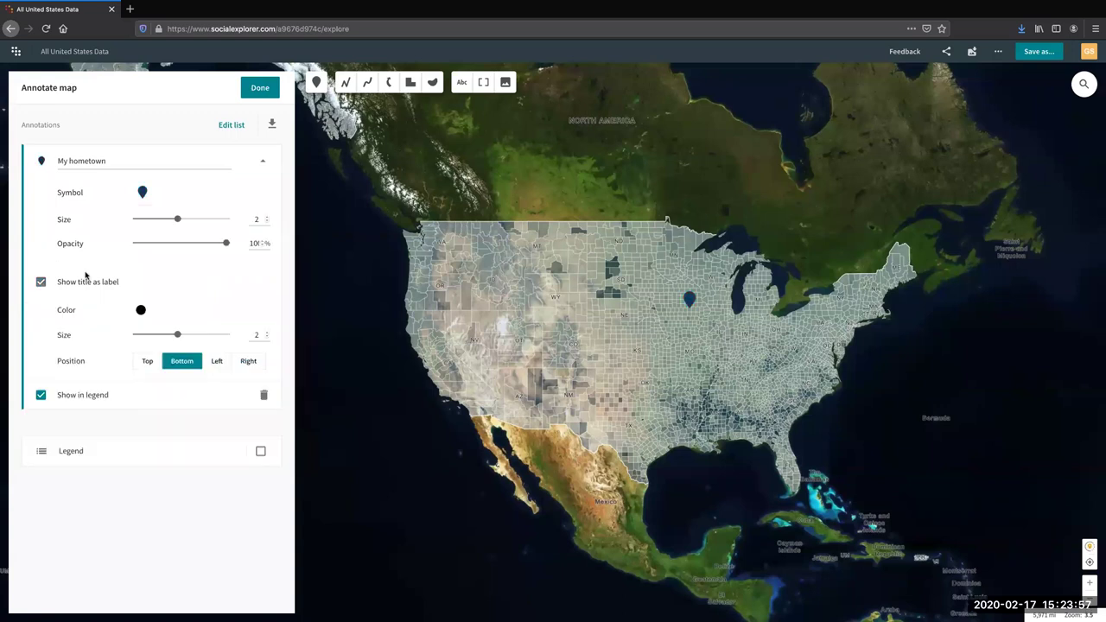
{"action": "left_click_drag", "start_coordinate": [175, 218], "coordinate": [179, 226]}
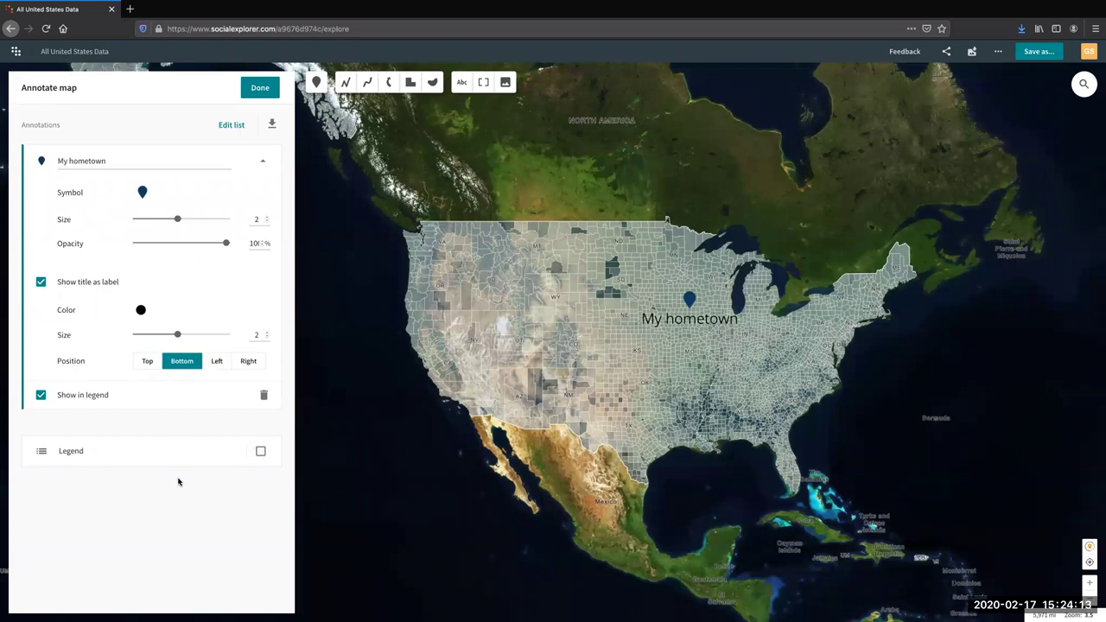
{"action": "left_click", "coordinate": [259, 452]}
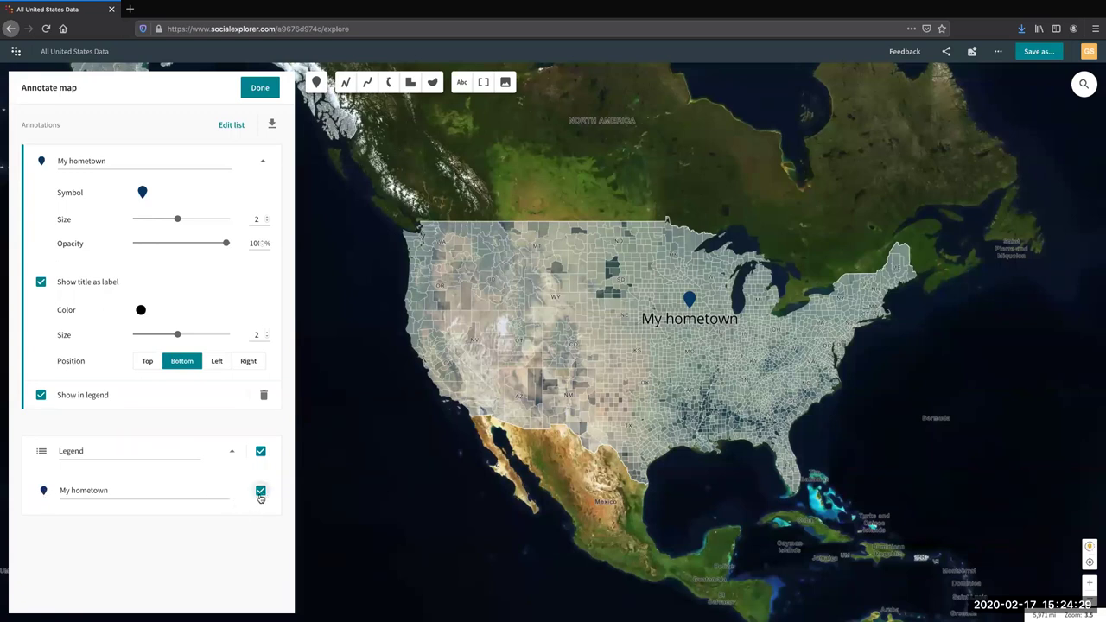
{"action": "left_click", "coordinate": [260, 492]}
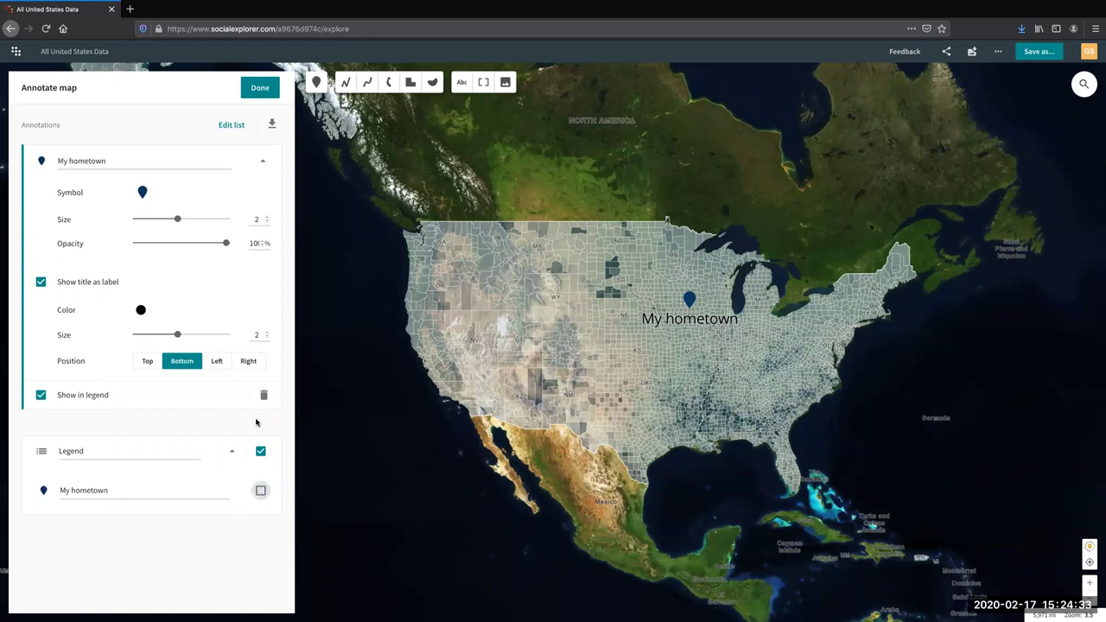
Step: Draw two curved arrows from the hometown marker via Colorado to southern California, and set the second arrow's border width to 2
{"action": "left_click", "coordinate": [390, 83]}
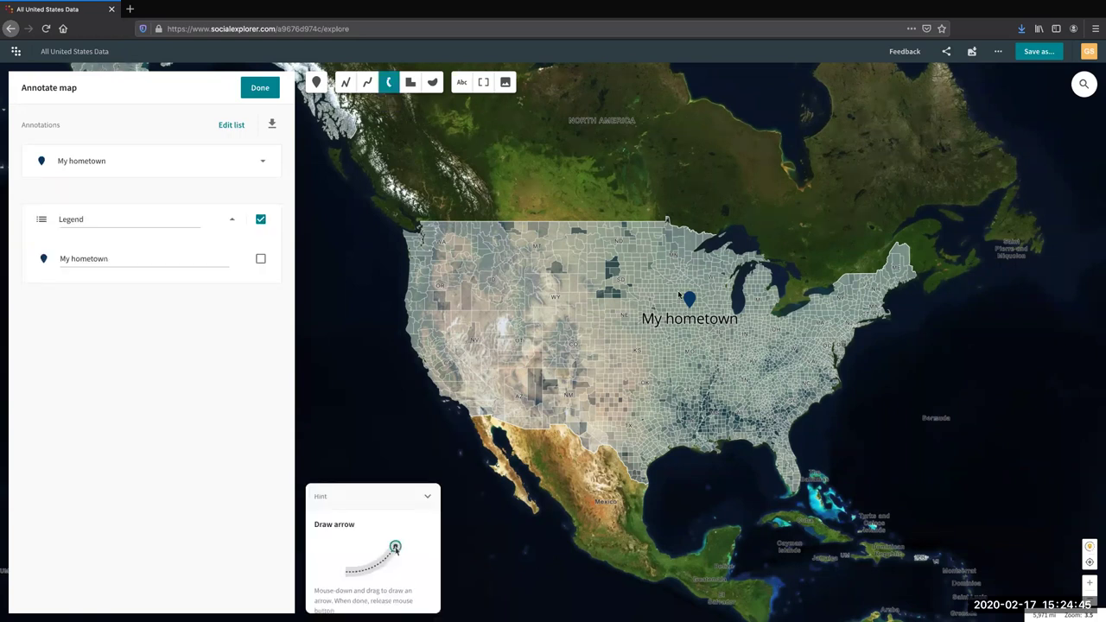
{"action": "mouse_move", "coordinate": [677, 293]}
{"action": "left_mouse_down"}
{"action": "mouse_move", "coordinate": [616, 295]}
{"action": "mouse_move", "coordinate": [580, 348]}
{"action": "mouse_move", "coordinate": [565, 329]}
{"action": "mouse_move", "coordinate": [513, 326]}
{"action": "mouse_move", "coordinate": [452, 376]}
{"action": "left_mouse_up"}
{"action": "left_click", "coordinate": [389, 83]}
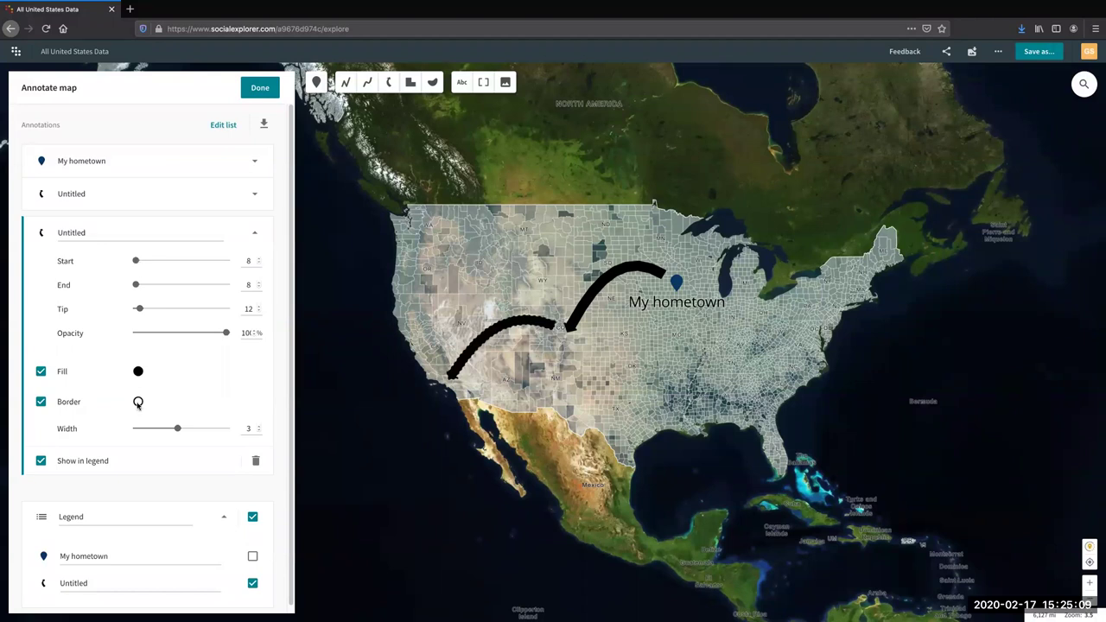
{"action": "left_click_drag", "start_coordinate": [179, 432], "coordinate": [148, 431]}
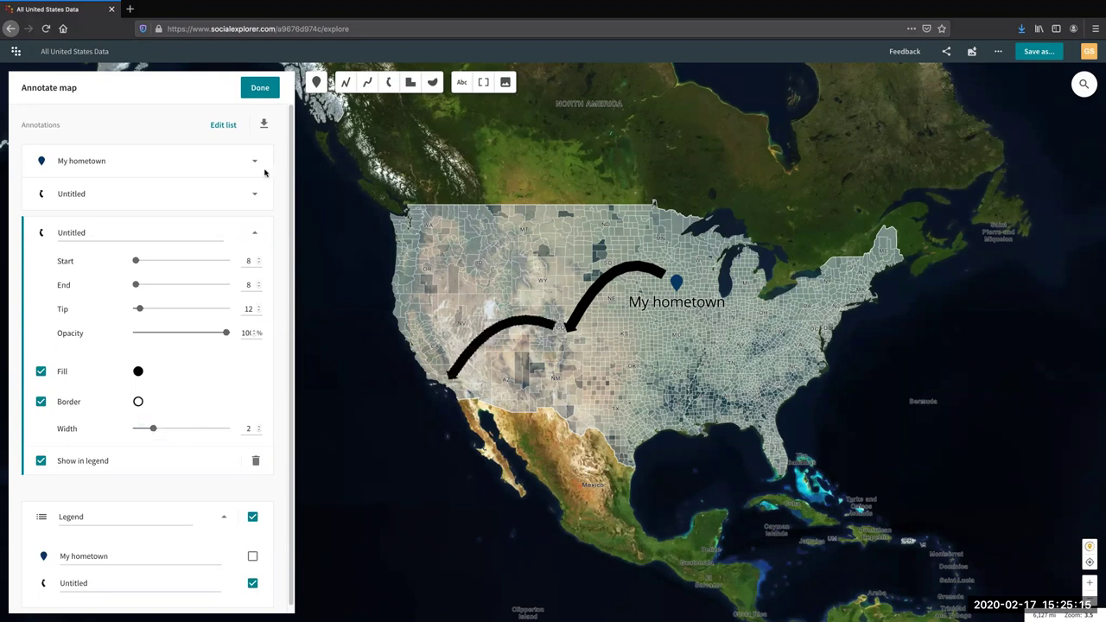
Step: Place a text label near the northwestern US border reading "My journey westward"
{"action": "left_click", "coordinate": [463, 83]}
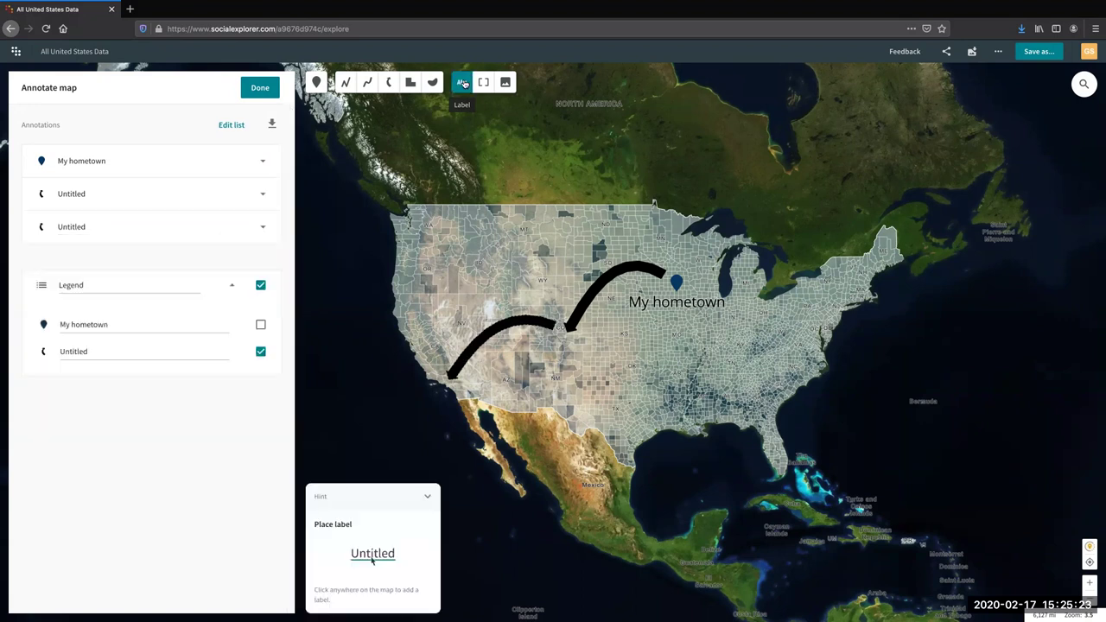
{"action": "left_click", "coordinate": [469, 196]}
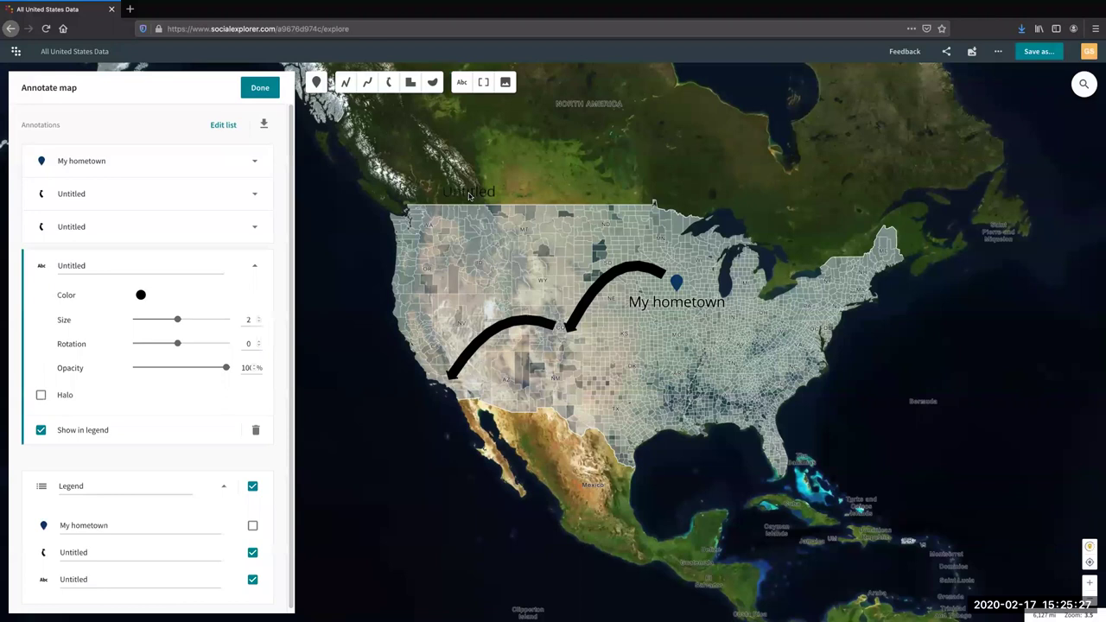
{"action": "double_click", "coordinate": [93, 266]}
{"action": "mouse_move", "coordinate": [970, 5]}
{"action": "type", "text": "My journey westward"}
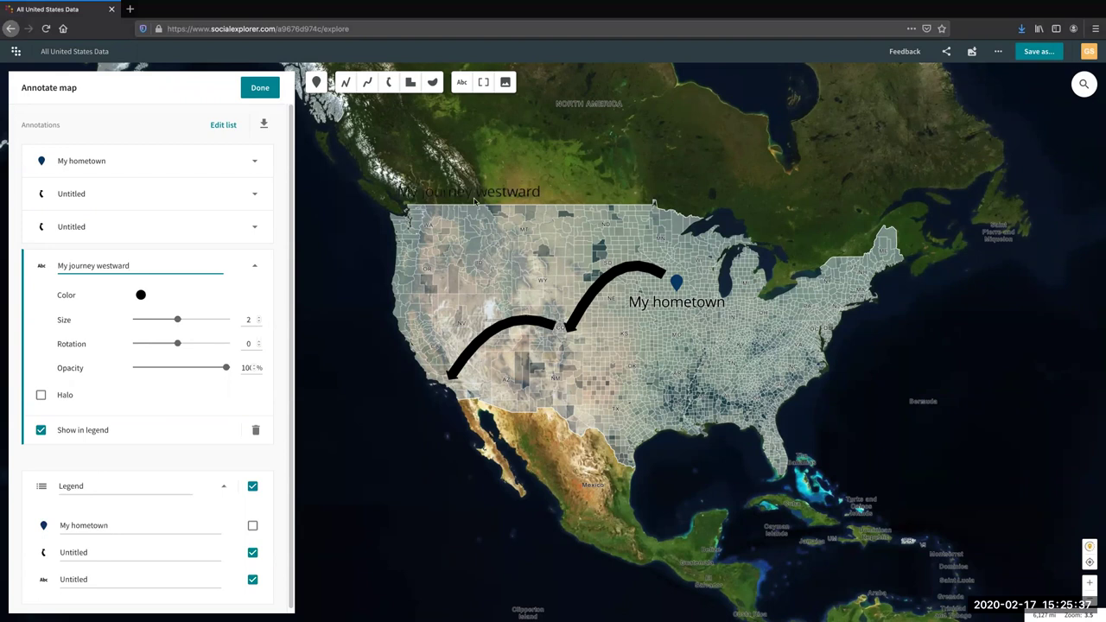
Step: Format the "My journey westward" label in off-white #f5f5f5 at size 3 and center it above the US northern border
{"action": "left_click", "coordinate": [142, 296]}
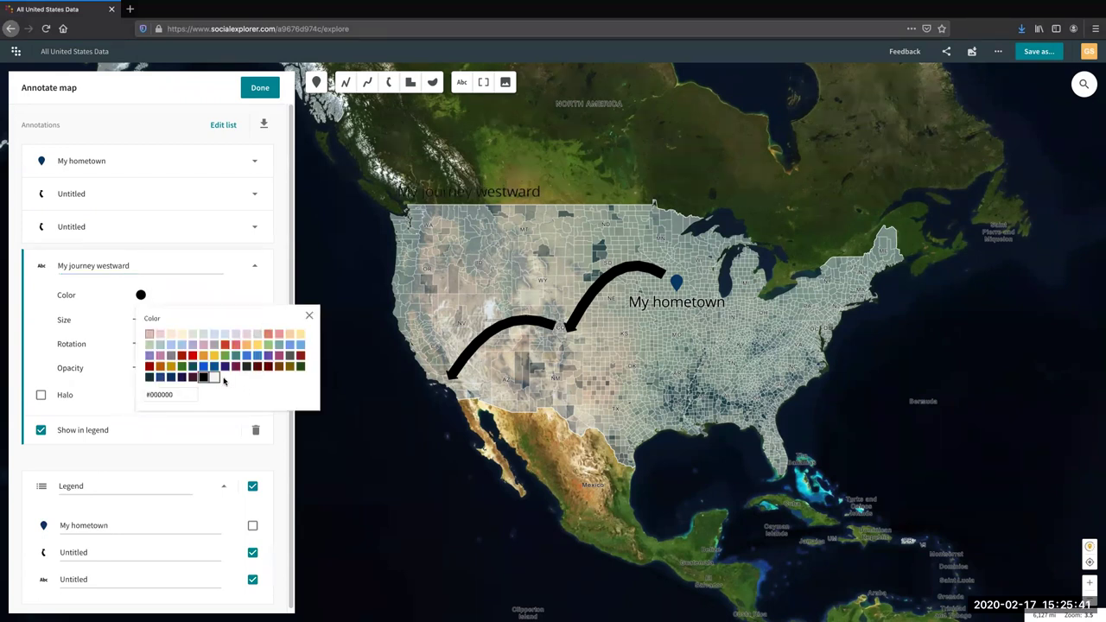
{"action": "left_click", "coordinate": [214, 378]}
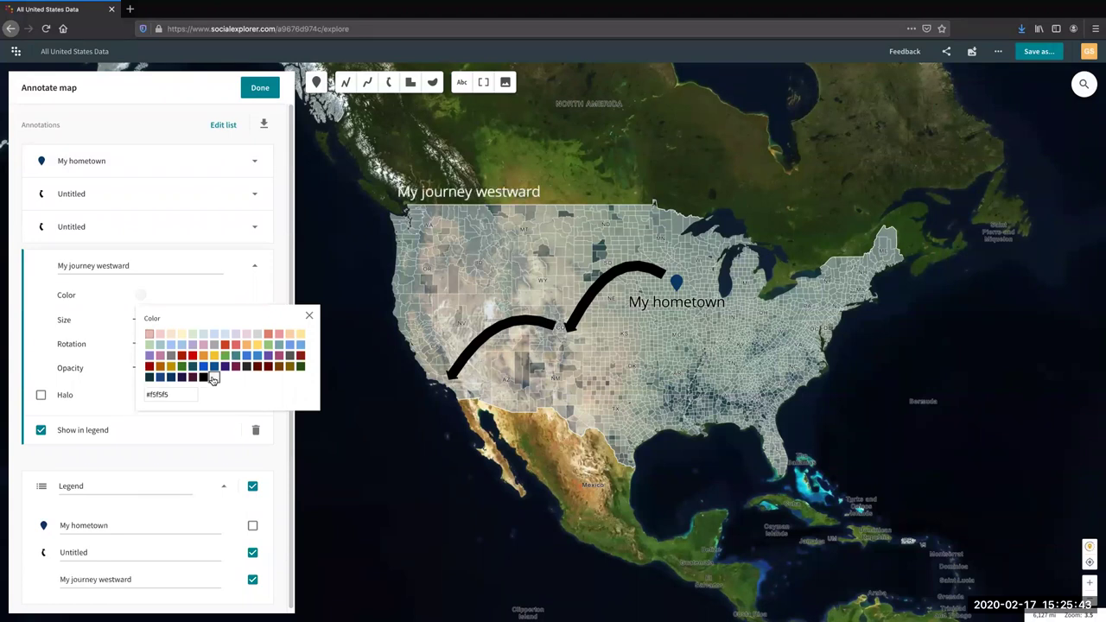
{"action": "left_click", "coordinate": [177, 289]}
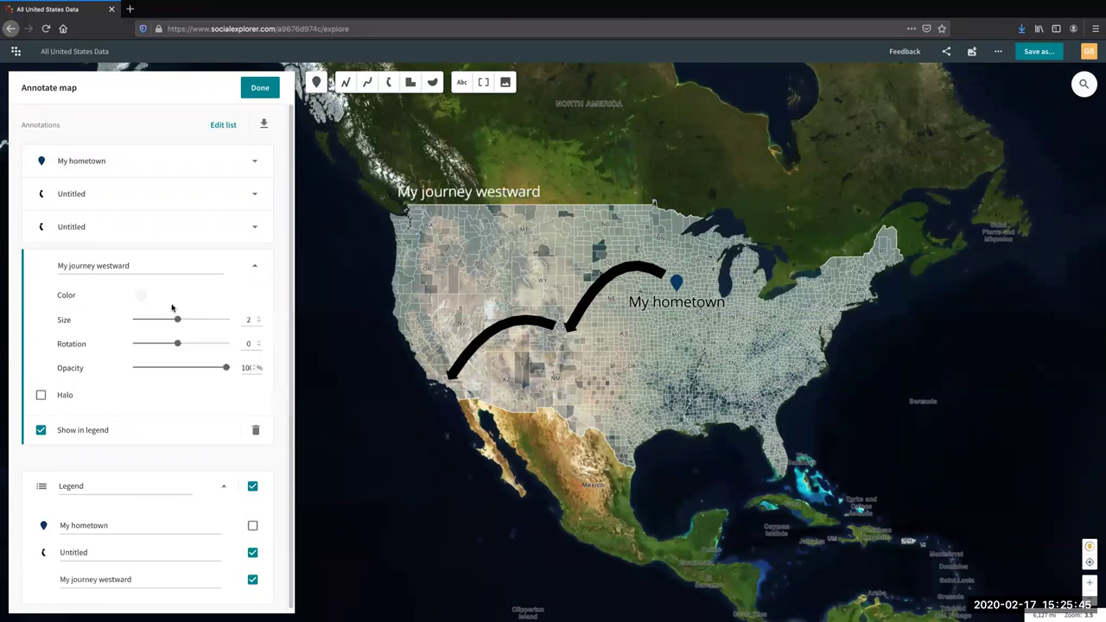
{"action": "left_click_drag", "start_coordinate": [177, 321], "coordinate": [200, 320]}
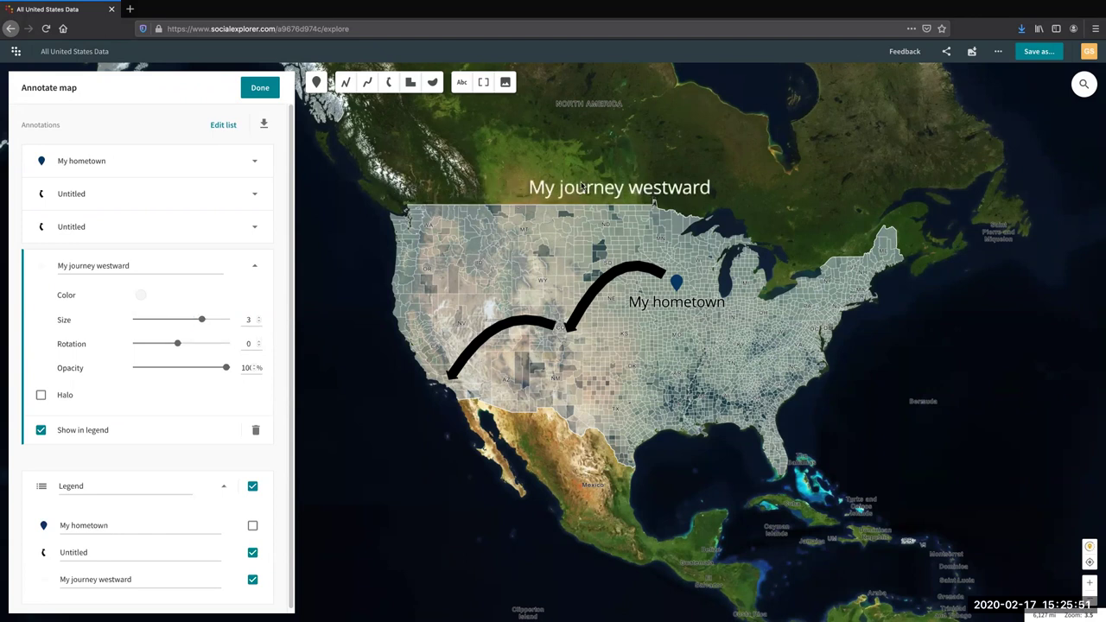
{"action": "left_click_drag", "start_coordinate": [585, 195], "coordinate": [582, 175]}
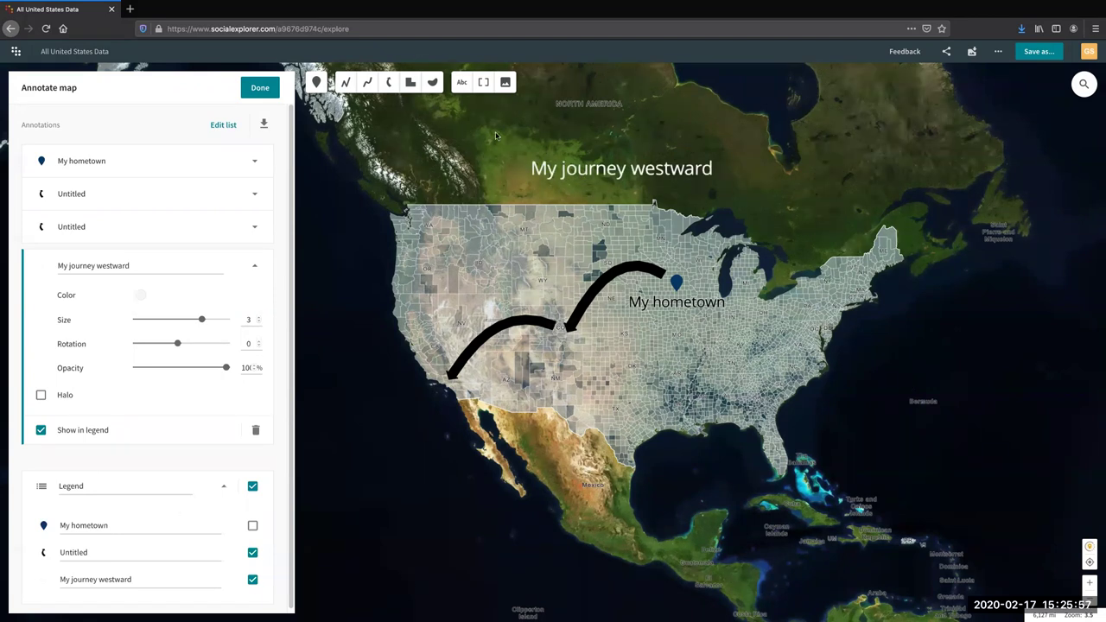
Step: Place an image placeholder at the arrow's end in southern California, adjust its size, and finish annotating
{"action": "left_click", "coordinate": [506, 85]}
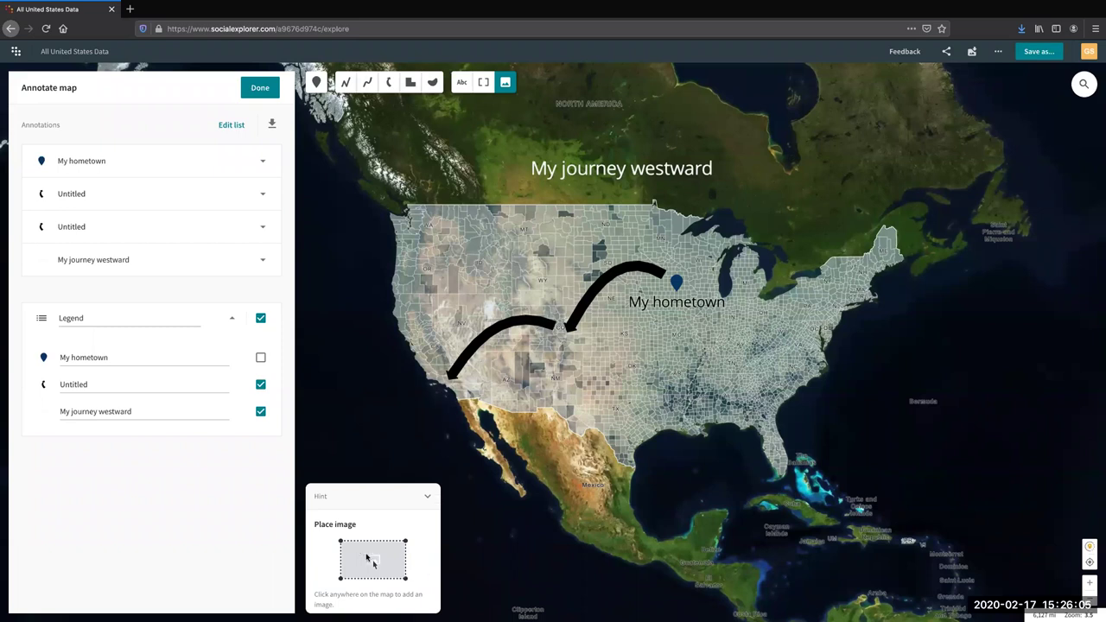
{"action": "left_click", "coordinate": [453, 400]}
{"action": "left_click_drag", "start_coordinate": [499, 373], "coordinate": [487, 393]}
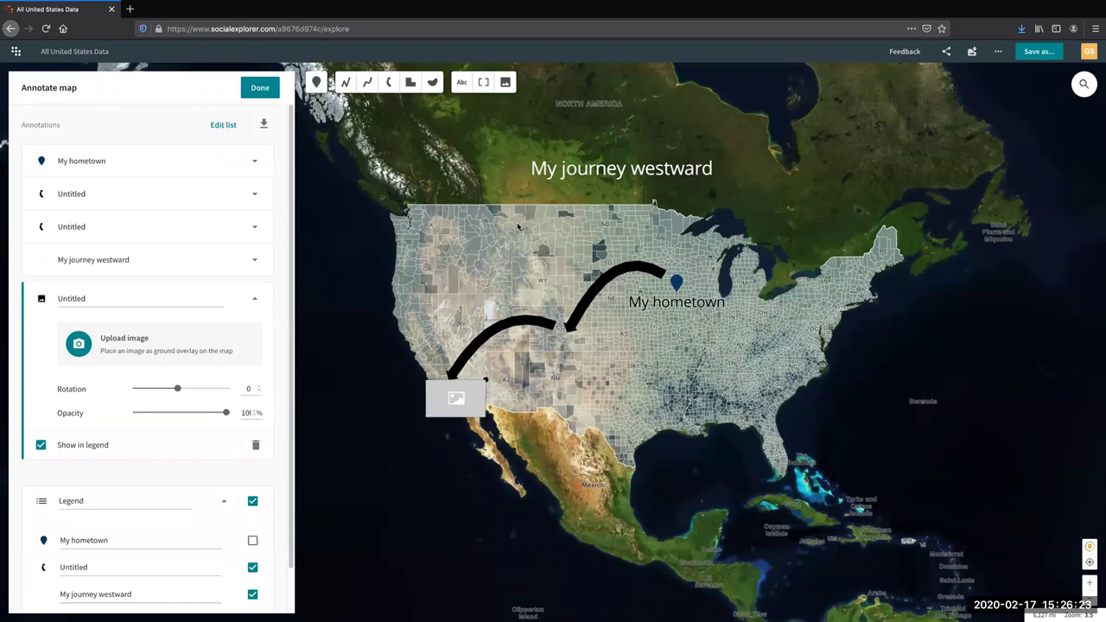
{"action": "left_click", "coordinate": [257, 90]}
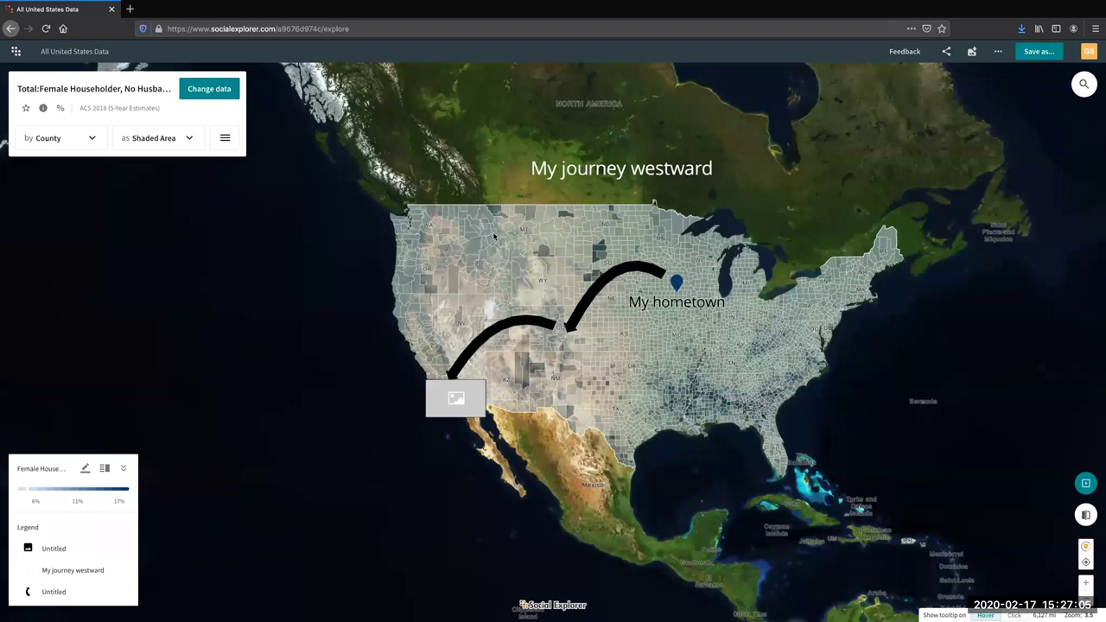
Step: Change the mapped data to the 1980 Census variable Population Density Per Square Mile in the Population category
{"action": "mouse_move", "coordinate": [577, 259]}
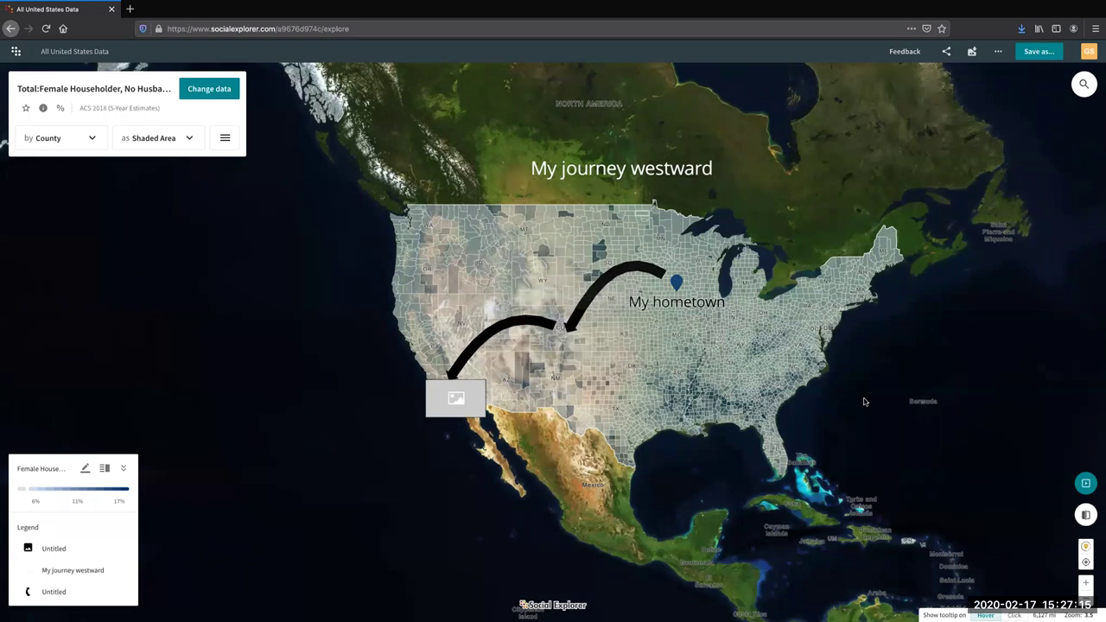
{"action": "mouse_move", "coordinate": [884, 246]}
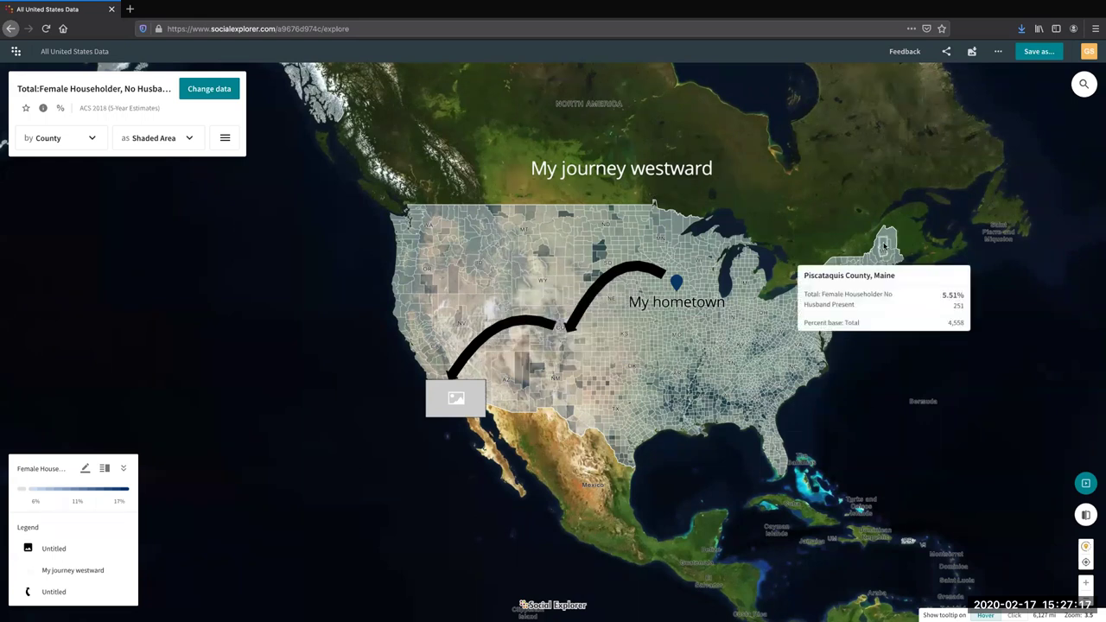
{"action": "left_click", "coordinate": [187, 92]}
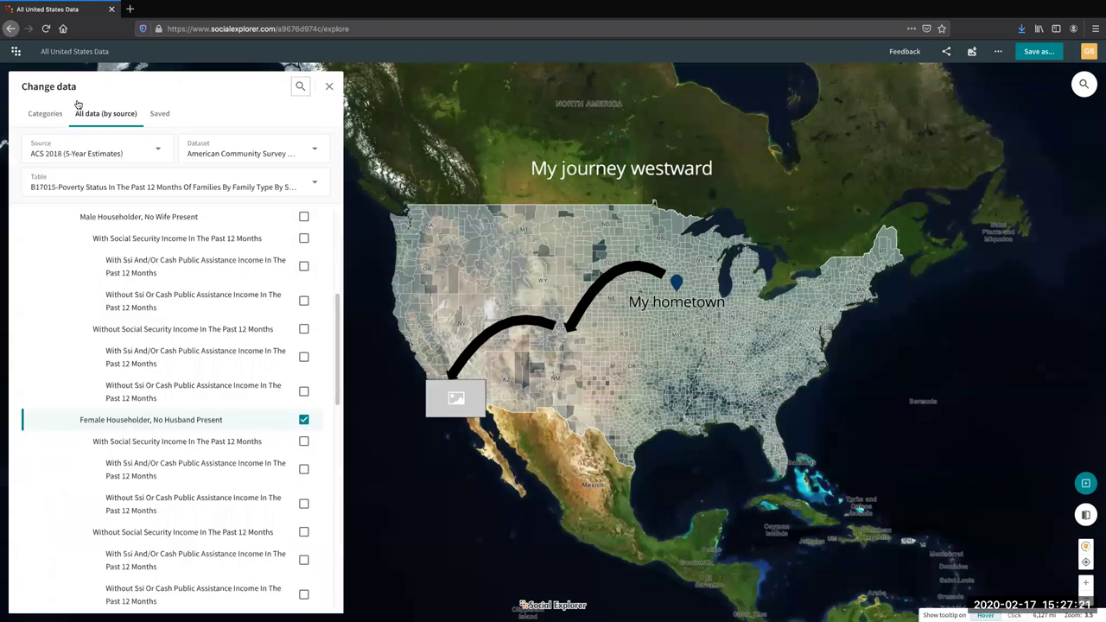
{"action": "left_click", "coordinate": [48, 114]}
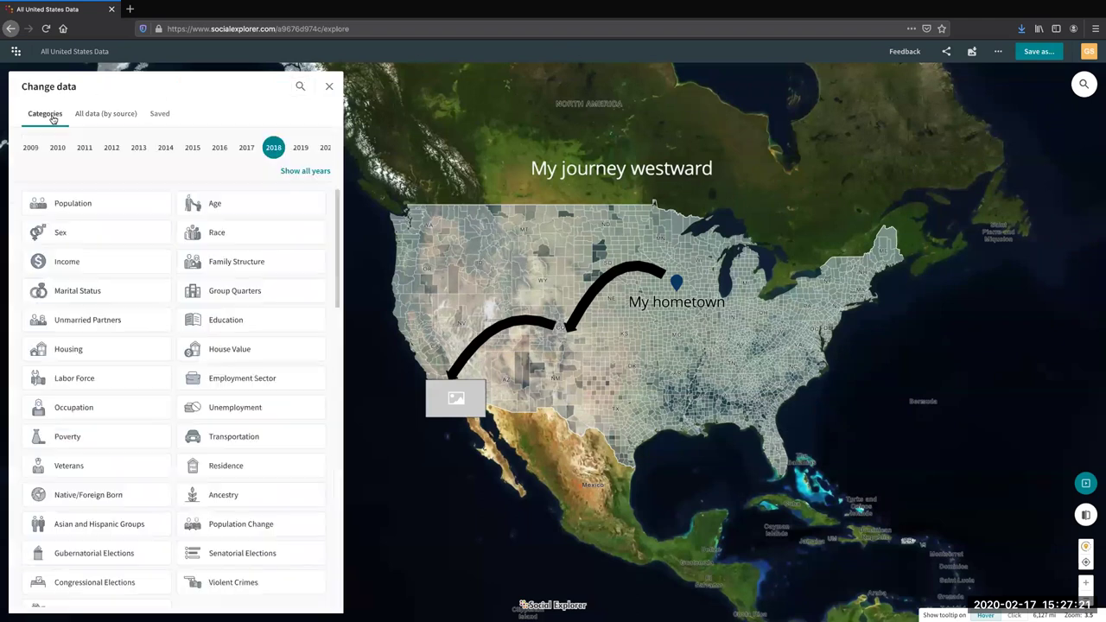
{"action": "left_click", "coordinate": [297, 172]}
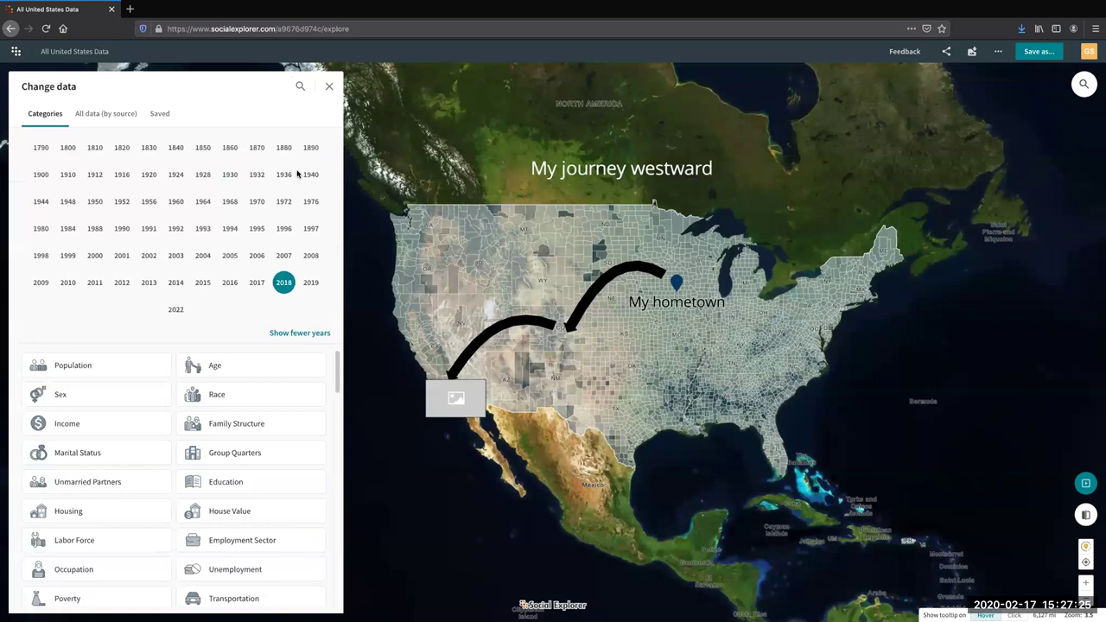
{"action": "left_click", "coordinate": [45, 231]}
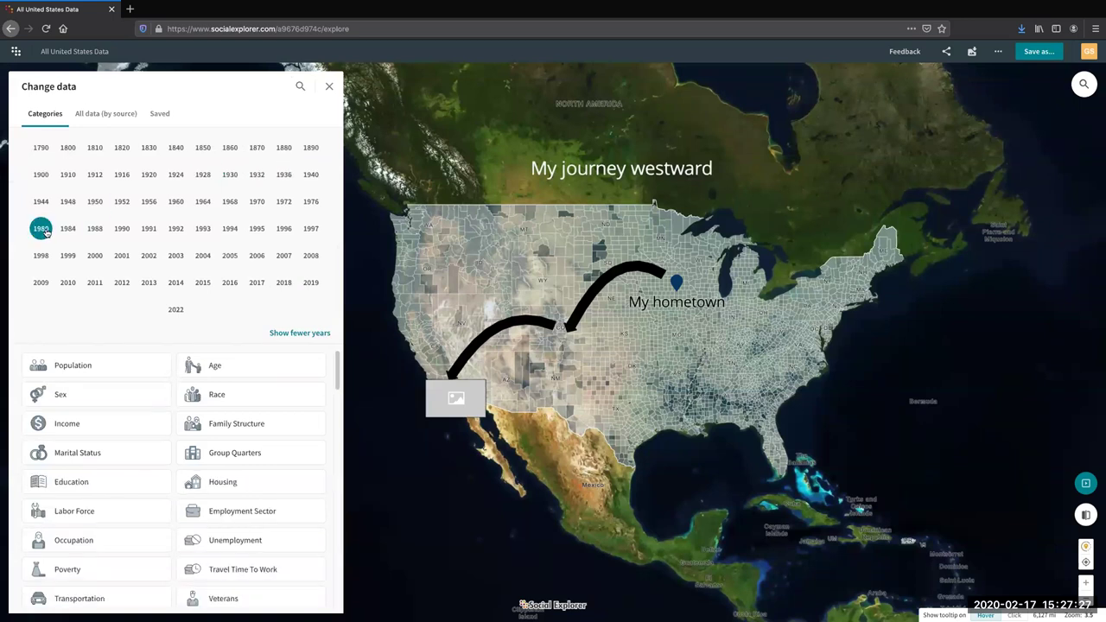
{"action": "left_click", "coordinate": [94, 361]}
{"action": "left_click", "coordinate": [86, 272]}
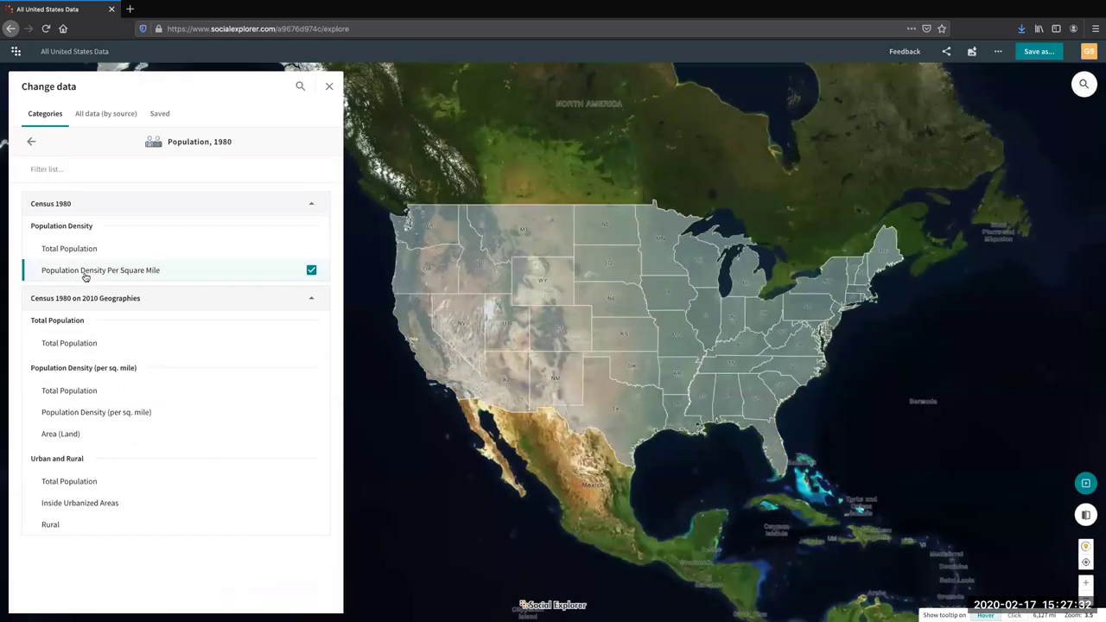
{"action": "left_click", "coordinate": [31, 144]}
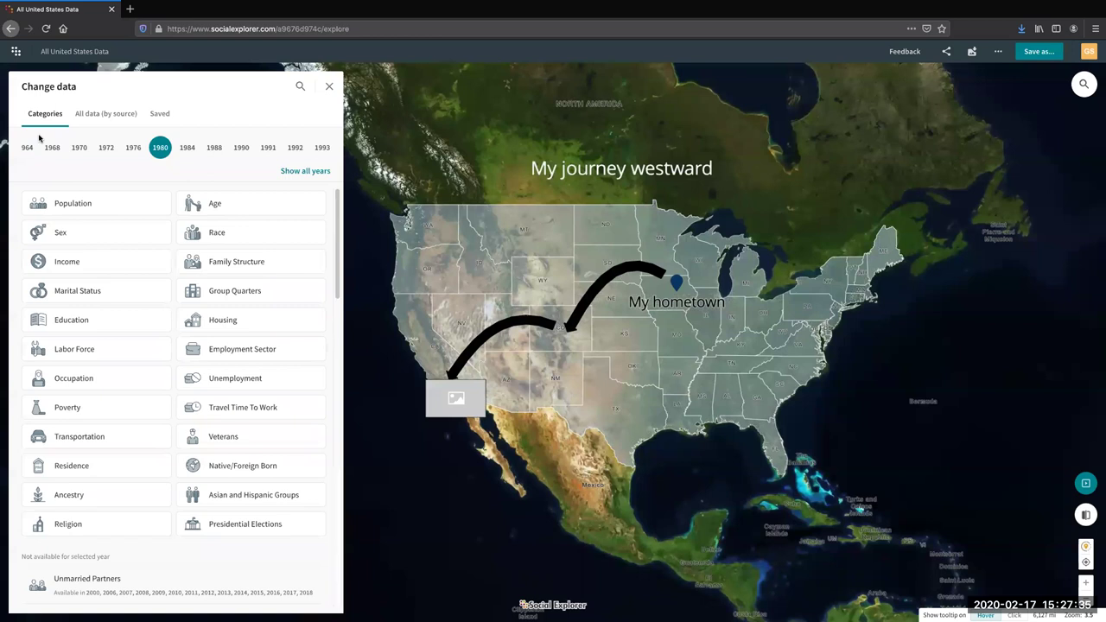
{"action": "left_click", "coordinate": [328, 87]}
Step: Turn off the satellite view in the basemap layers to restore the plain map background
{"action": "left_click", "coordinate": [227, 138]}
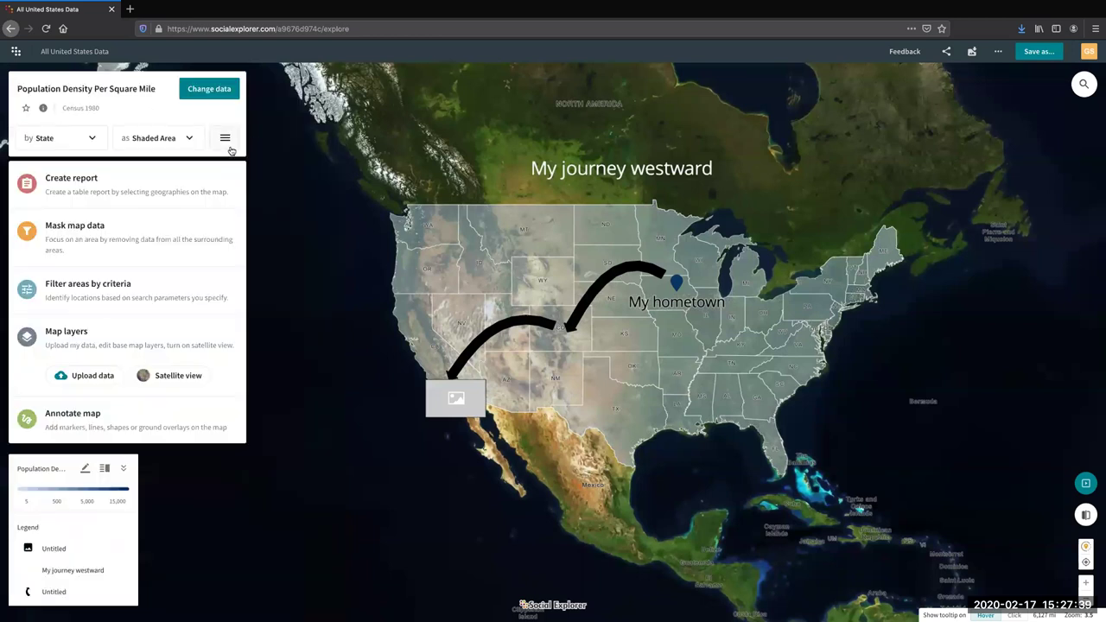
{"action": "left_click", "coordinate": [178, 375]}
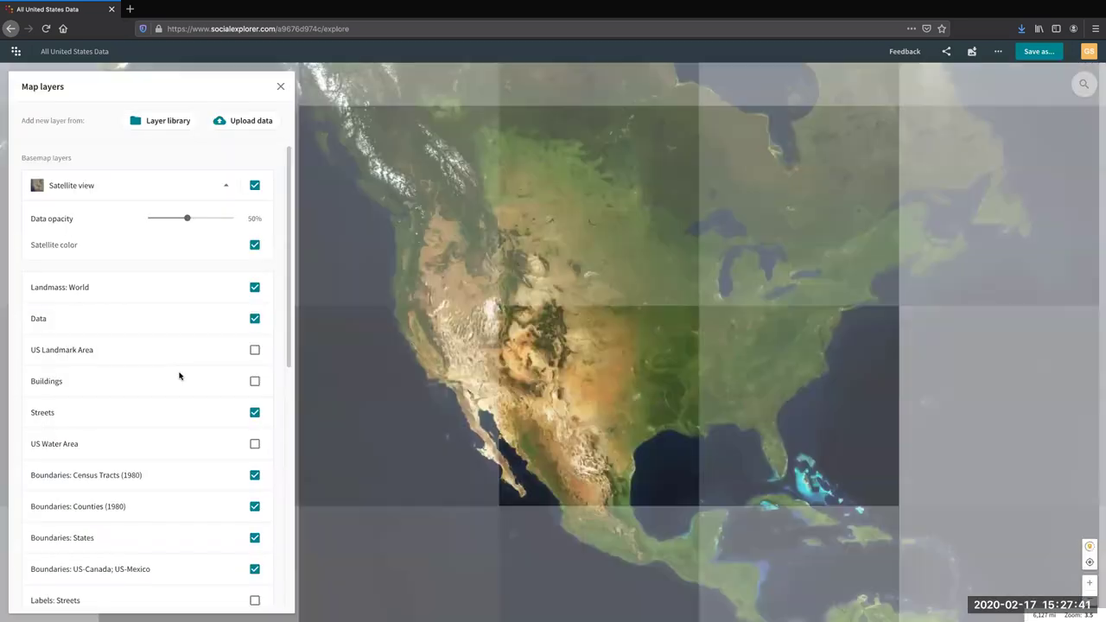
{"action": "left_click", "coordinate": [255, 186]}
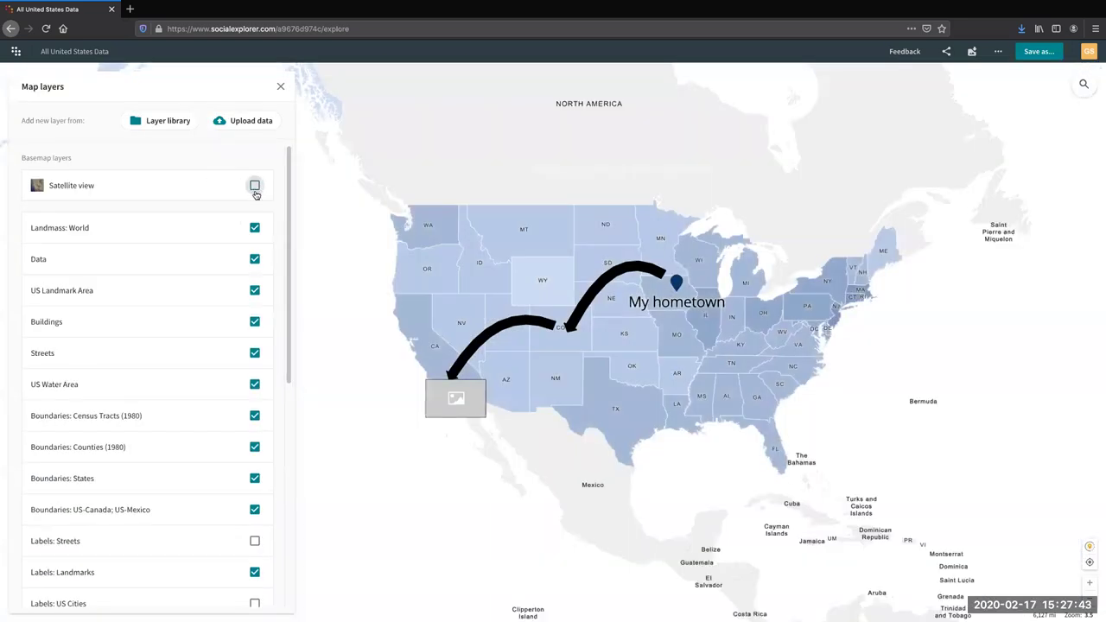
{"action": "left_click", "coordinate": [280, 87]}
Step: Reopen the map annotations and delete the "My hometown" marker and both curved arrows
{"action": "left_click", "coordinate": [225, 138]}
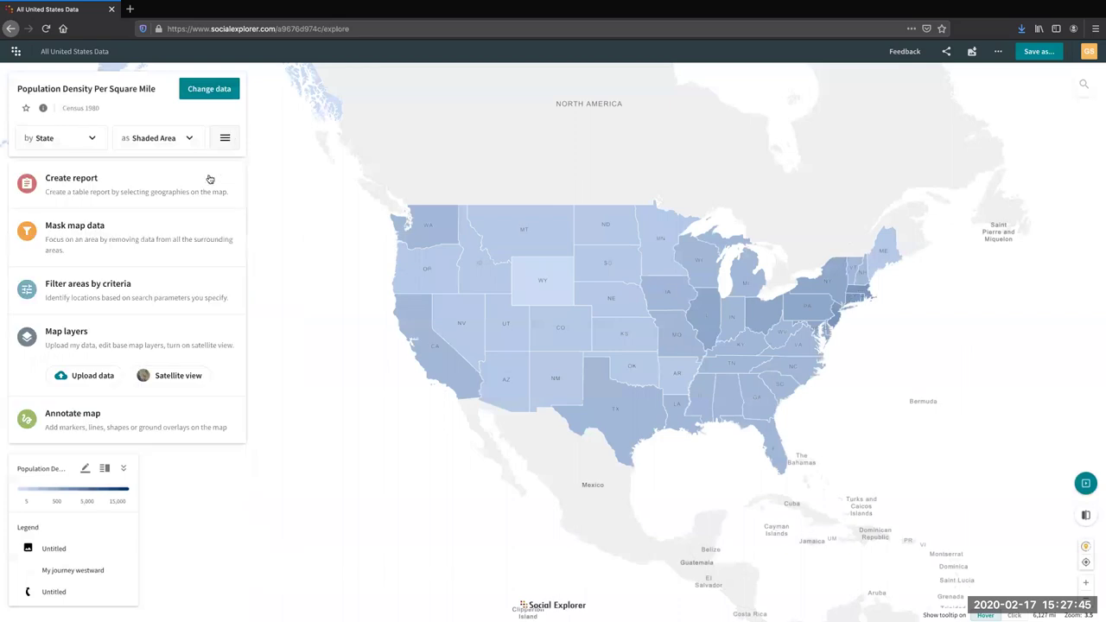
{"action": "left_click", "coordinate": [95, 416]}
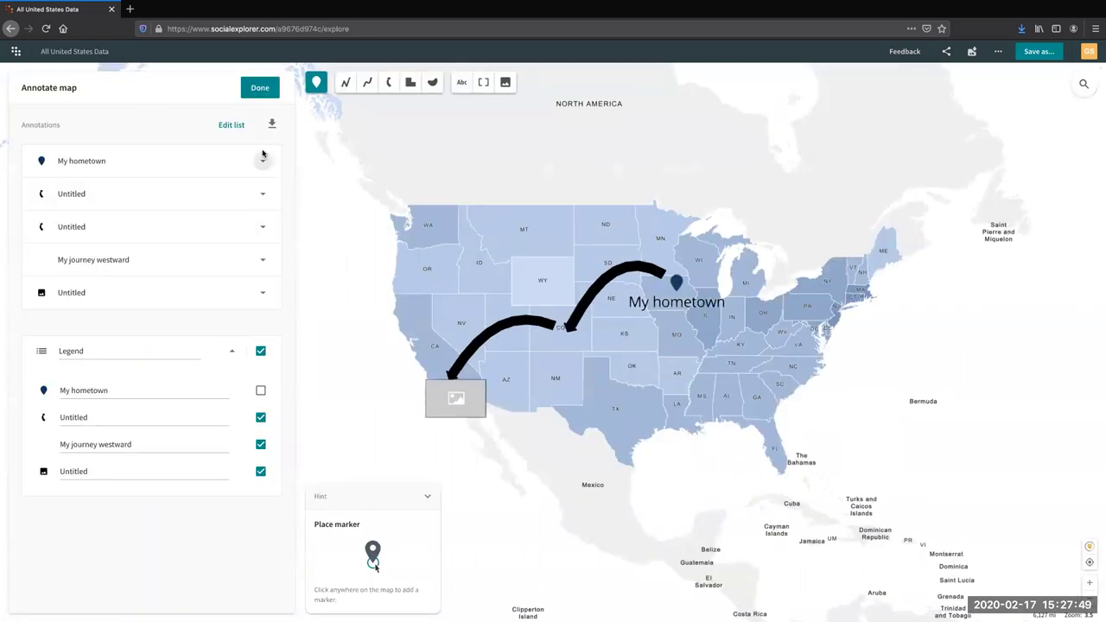
{"action": "left_click", "coordinate": [446, 382]}
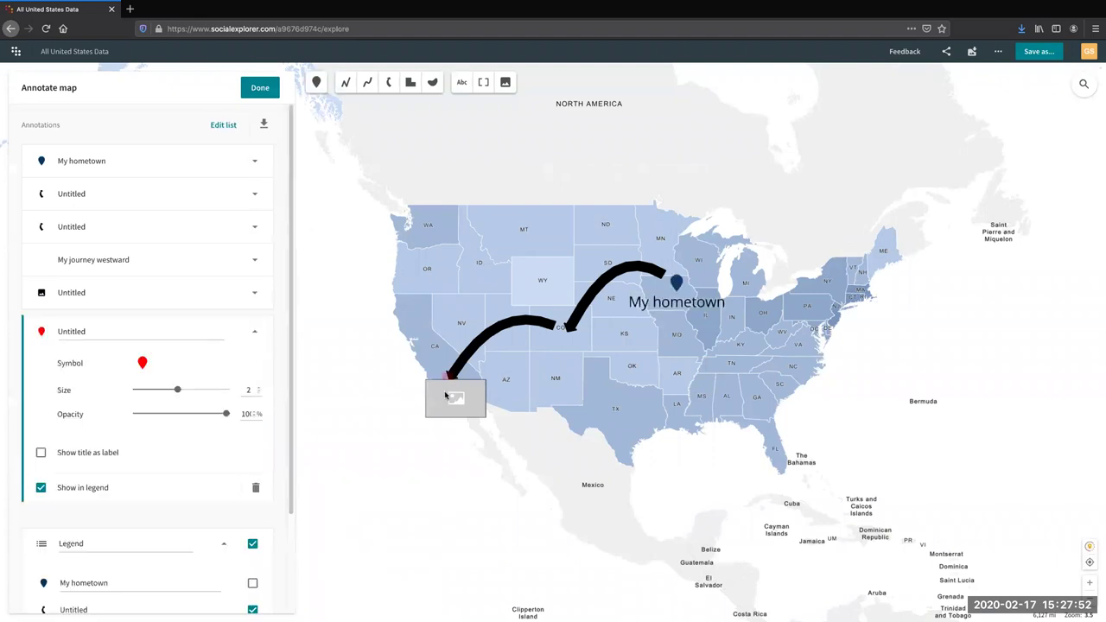
{"action": "left_click", "coordinate": [253, 163]}
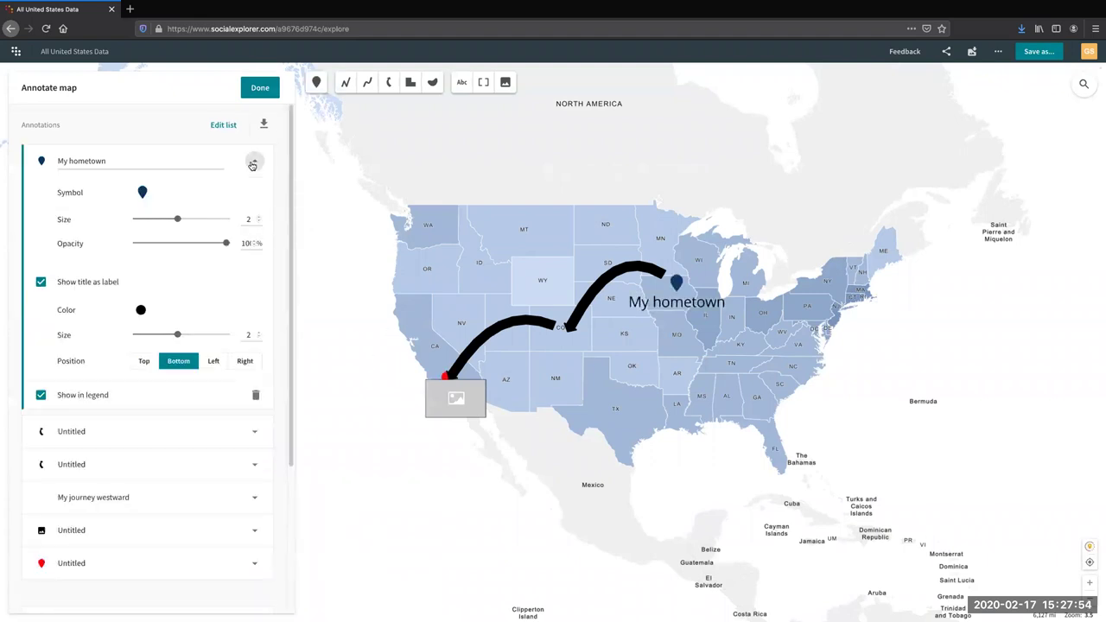
{"action": "left_click", "coordinate": [255, 395]}
{"action": "left_click", "coordinate": [261, 161]}
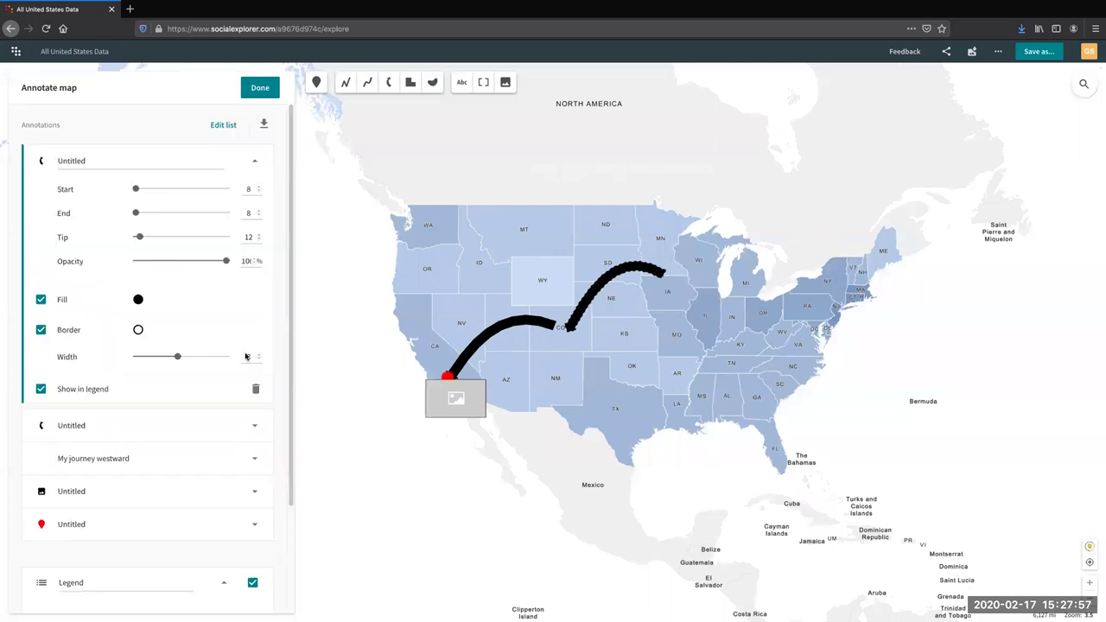
{"action": "left_click", "coordinate": [256, 389]}
{"action": "left_click", "coordinate": [260, 164]}
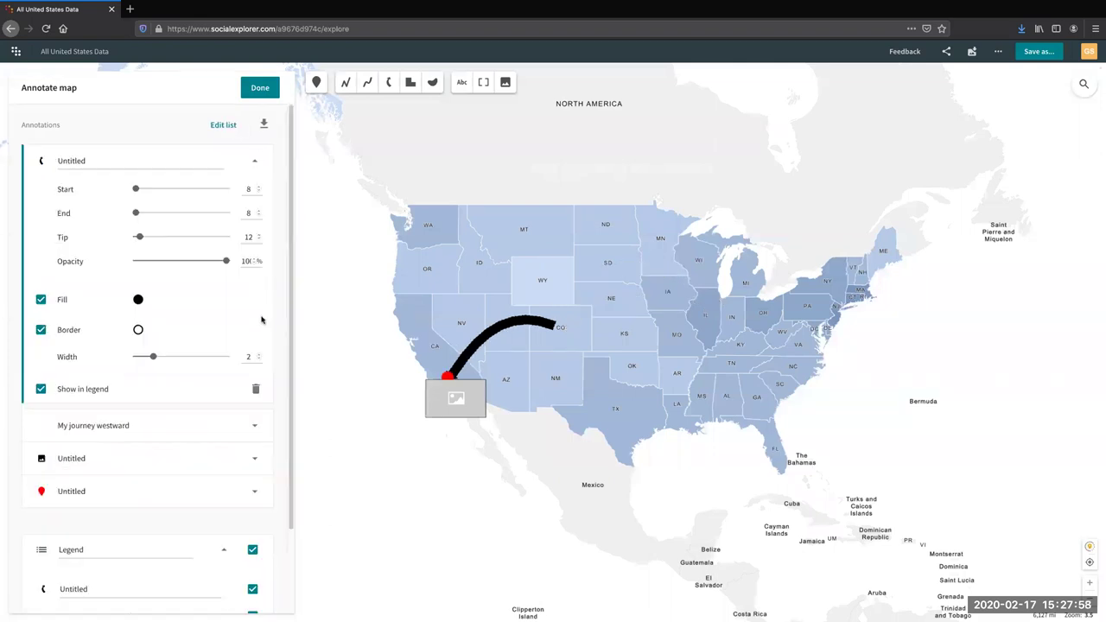
{"action": "left_click", "coordinate": [257, 387]}
Step: Delete the "My journey westward" label, the image placeholder and the red southern California marker, and finish annotating
{"action": "left_click", "coordinate": [262, 162]}
{"action": "left_click", "coordinate": [261, 326]}
{"action": "left_click", "coordinate": [262, 161]}
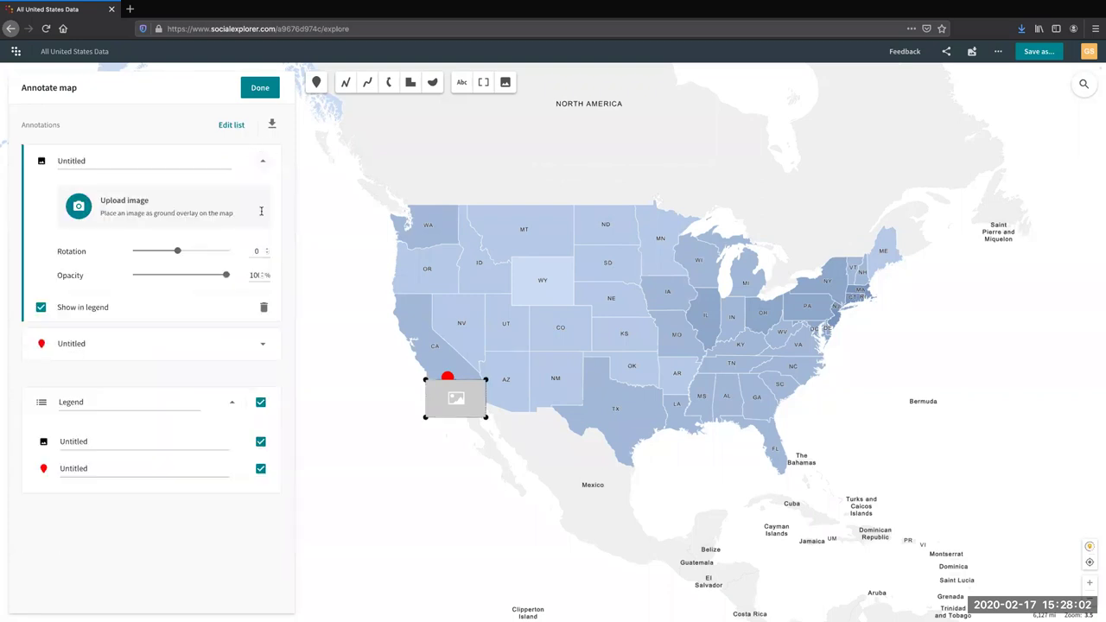
{"action": "left_click", "coordinate": [263, 307]}
{"action": "left_click", "coordinate": [263, 162]}
{"action": "left_click", "coordinate": [261, 317]}
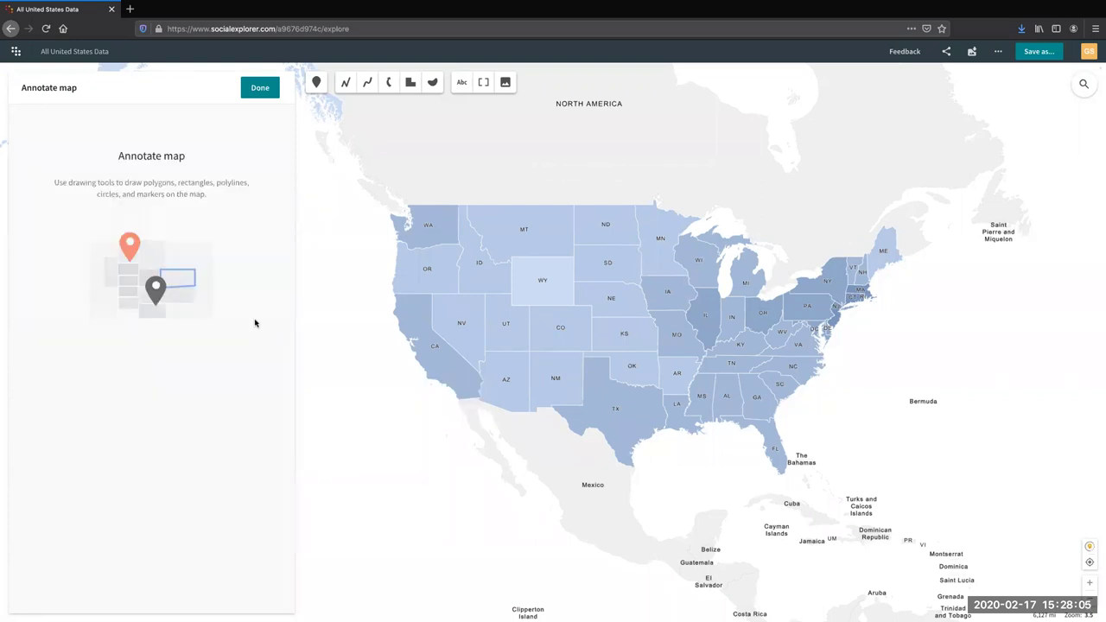
{"action": "left_click", "coordinate": [254, 88]}
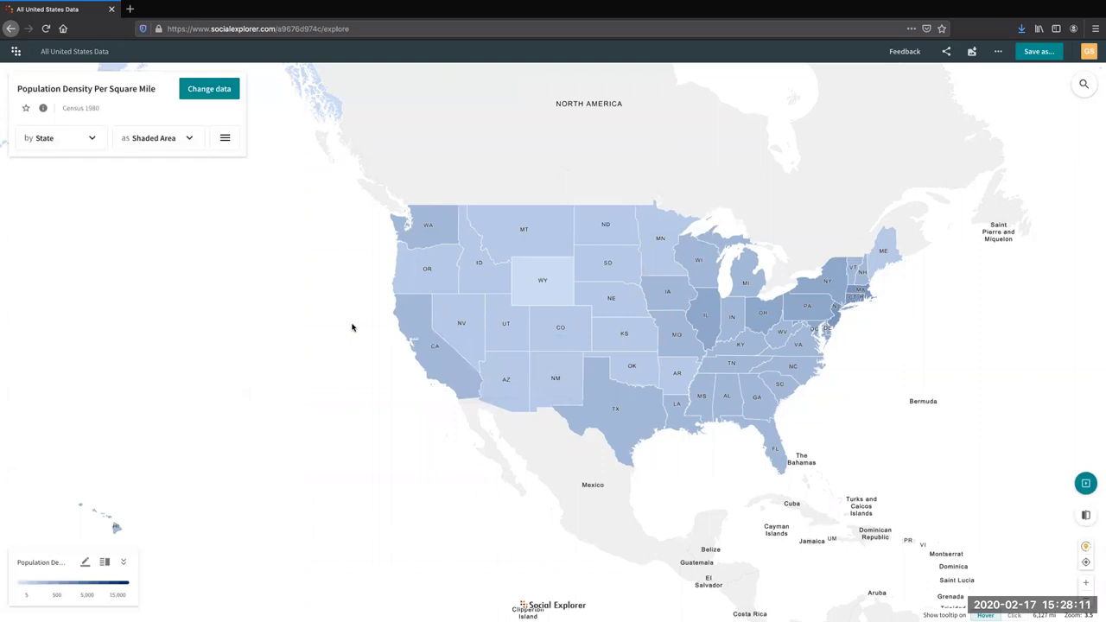
Step: Set the geography level to County and inspect population density in the southwestern states' counties
{"action": "left_click_drag", "start_coordinate": [326, 326], "coordinate": [311, 329]}
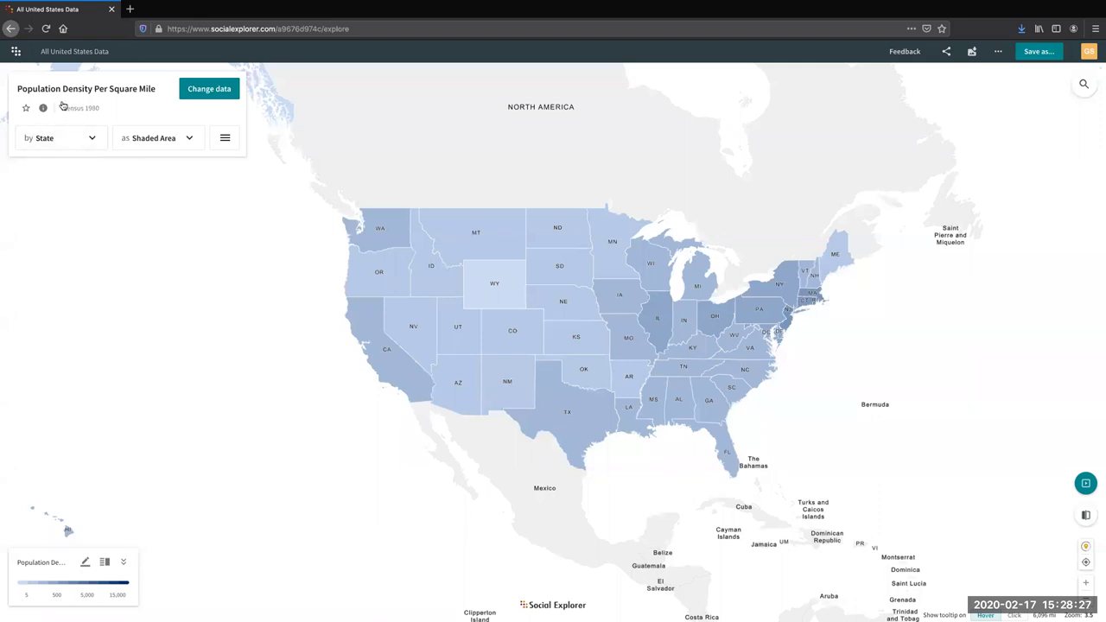
{"action": "left_click", "coordinate": [62, 142]}
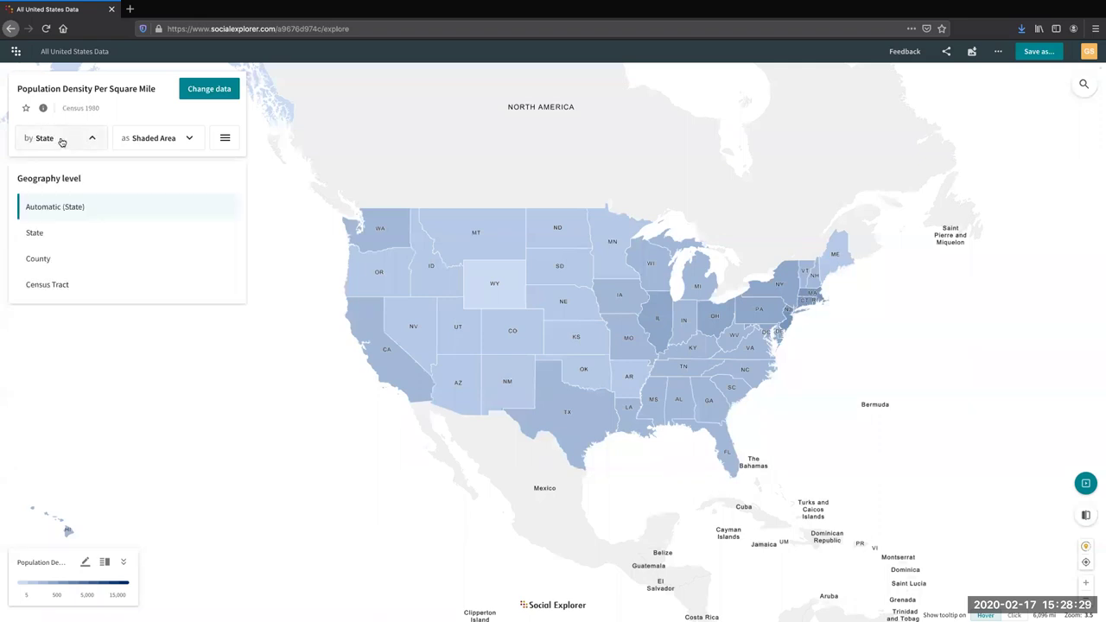
{"action": "left_click", "coordinate": [63, 259]}
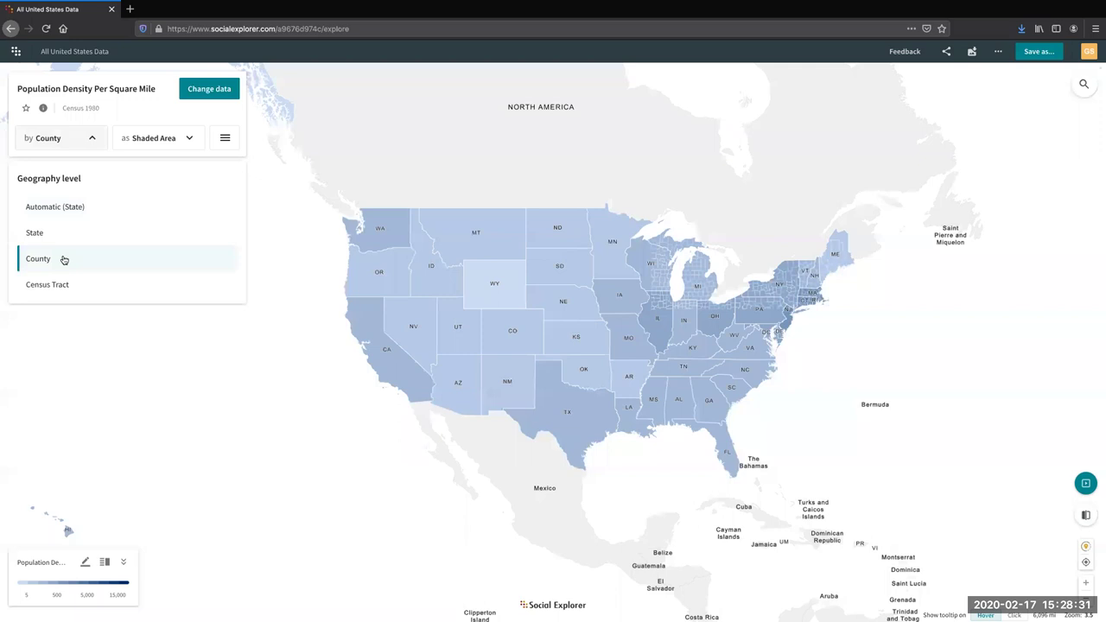
{"action": "double_click", "coordinate": [1088, 584]}
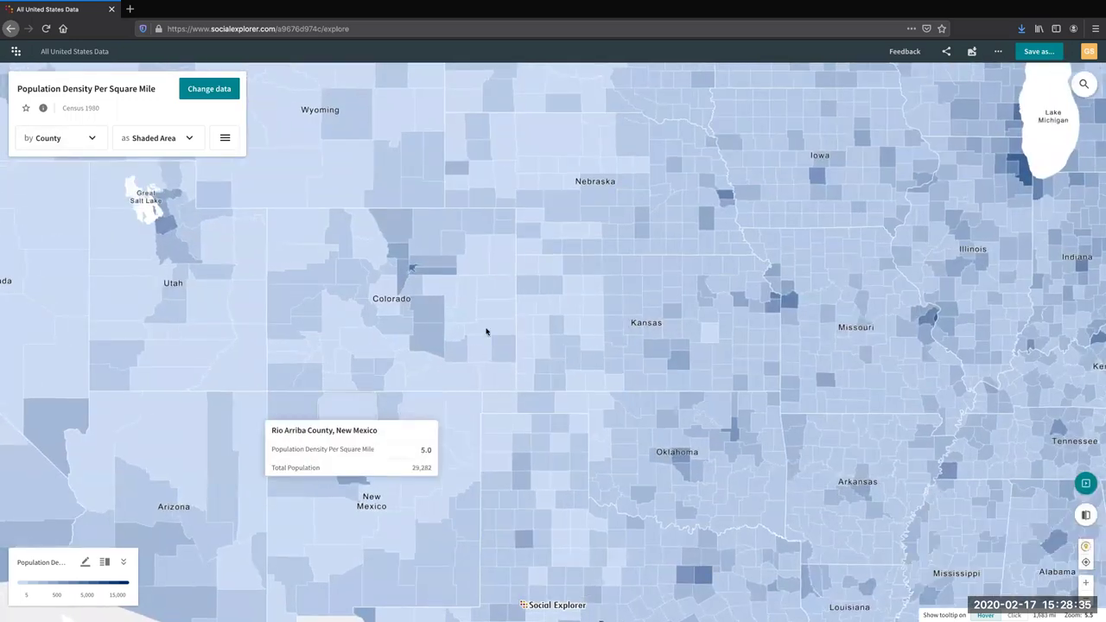
{"action": "left_click_drag", "start_coordinate": [486, 331], "coordinate": [628, 254]}
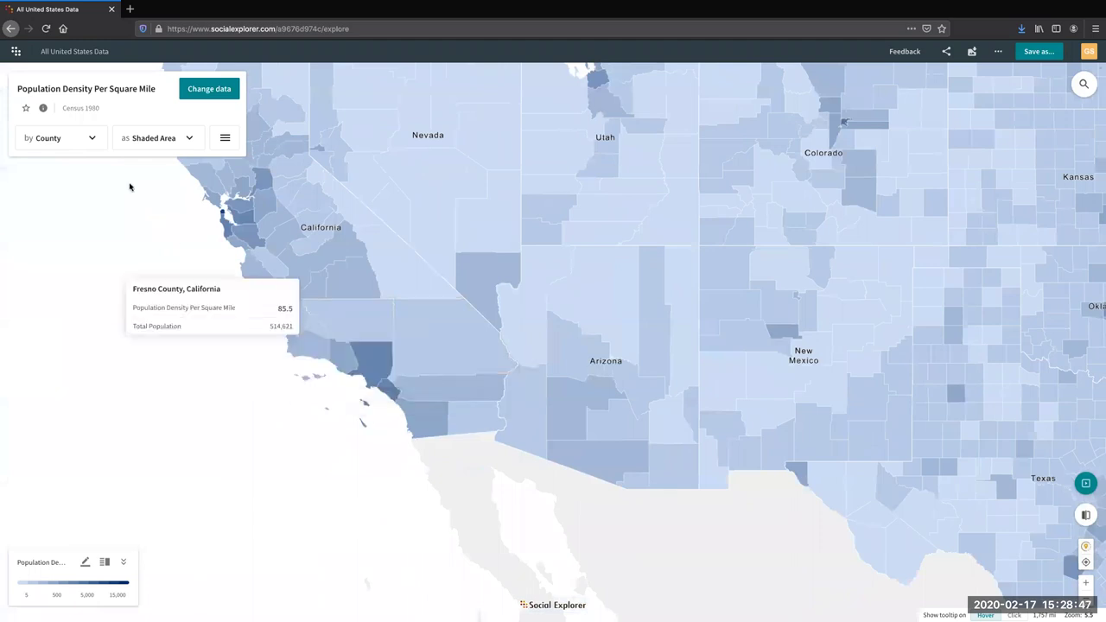
Step: Return to the whole United States and set the geography level to State
{"action": "left_click", "coordinate": [93, 140]}
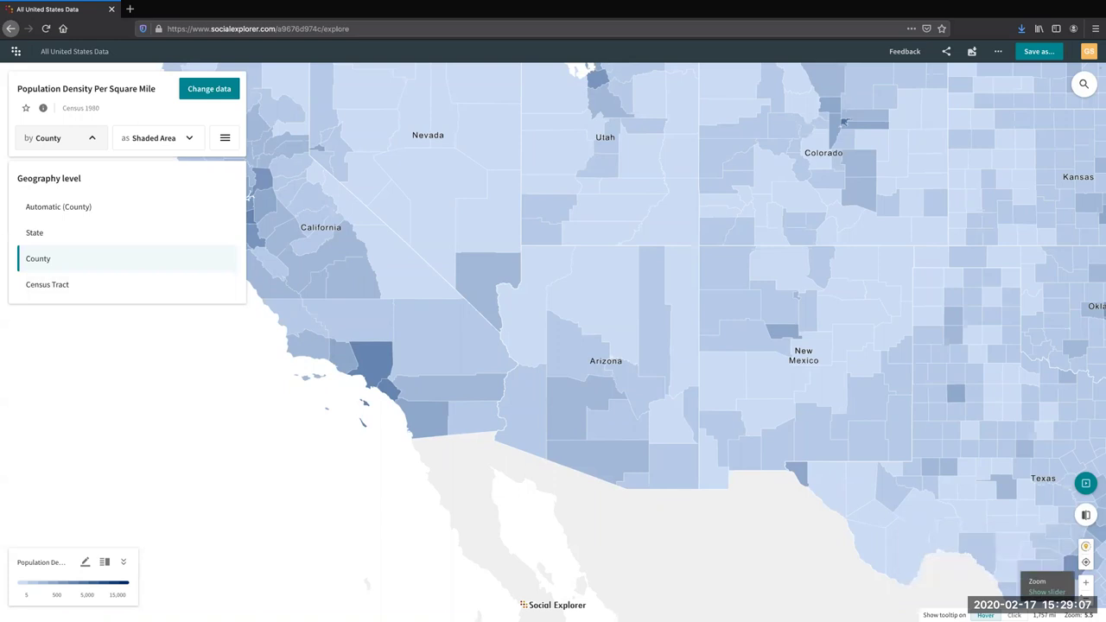
{"action": "left_click", "coordinate": [1087, 595]}
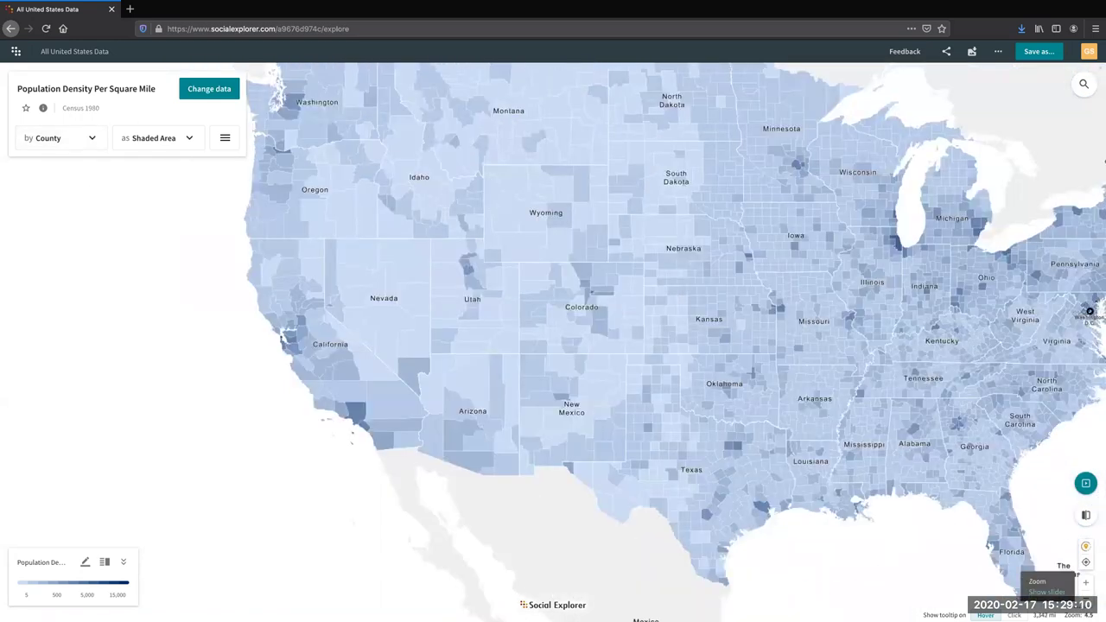
{"action": "left_click", "coordinate": [1087, 595]}
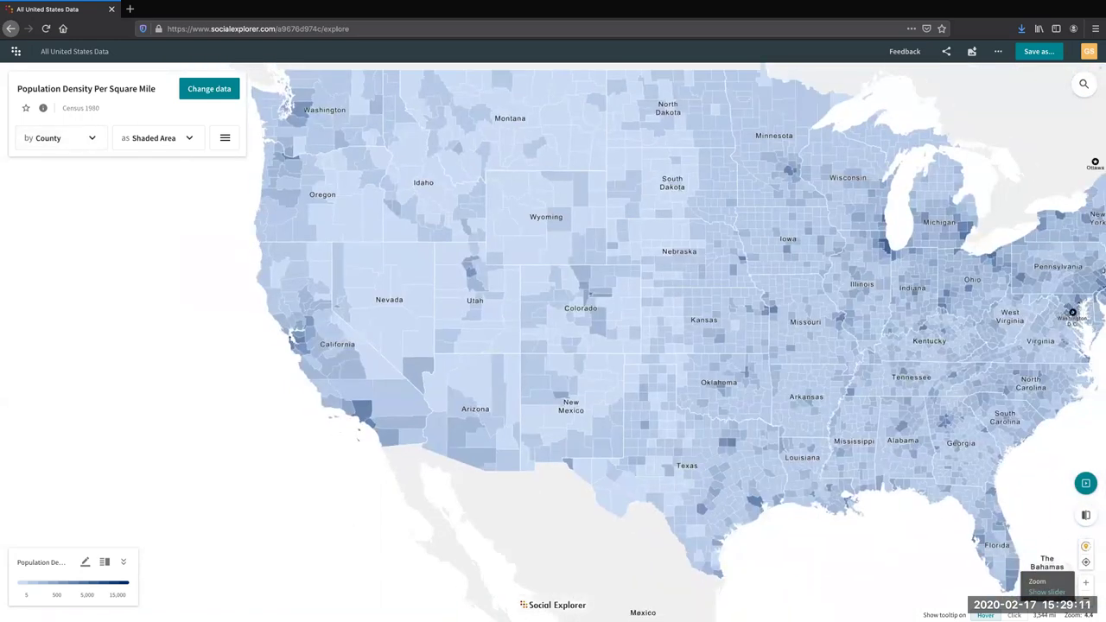
{"action": "left_click", "coordinate": [90, 145]}
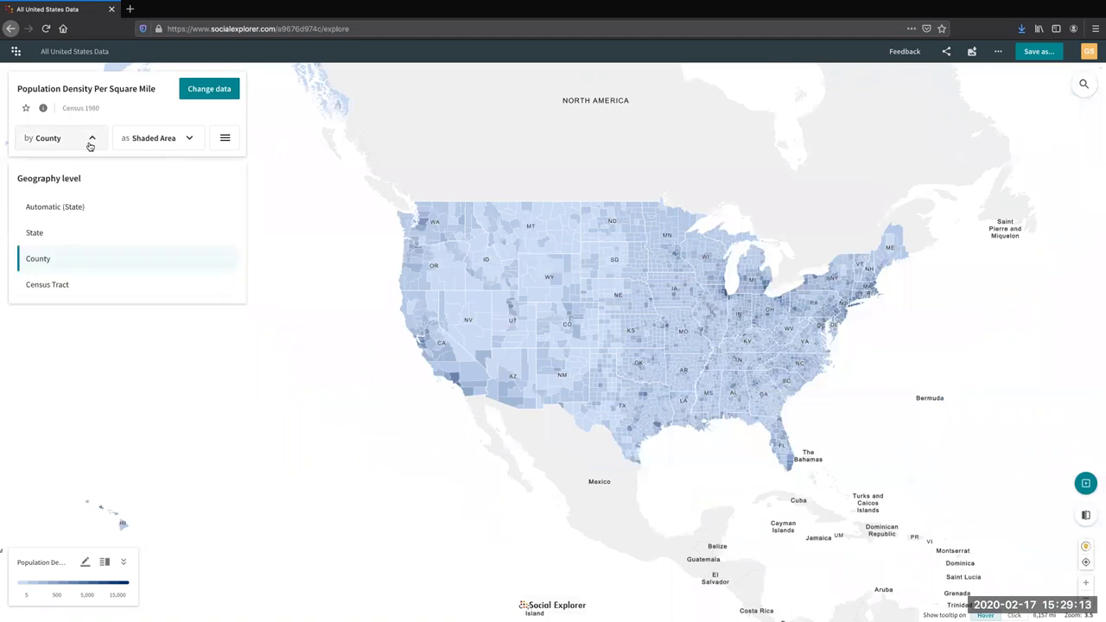
{"action": "left_click", "coordinate": [78, 235]}
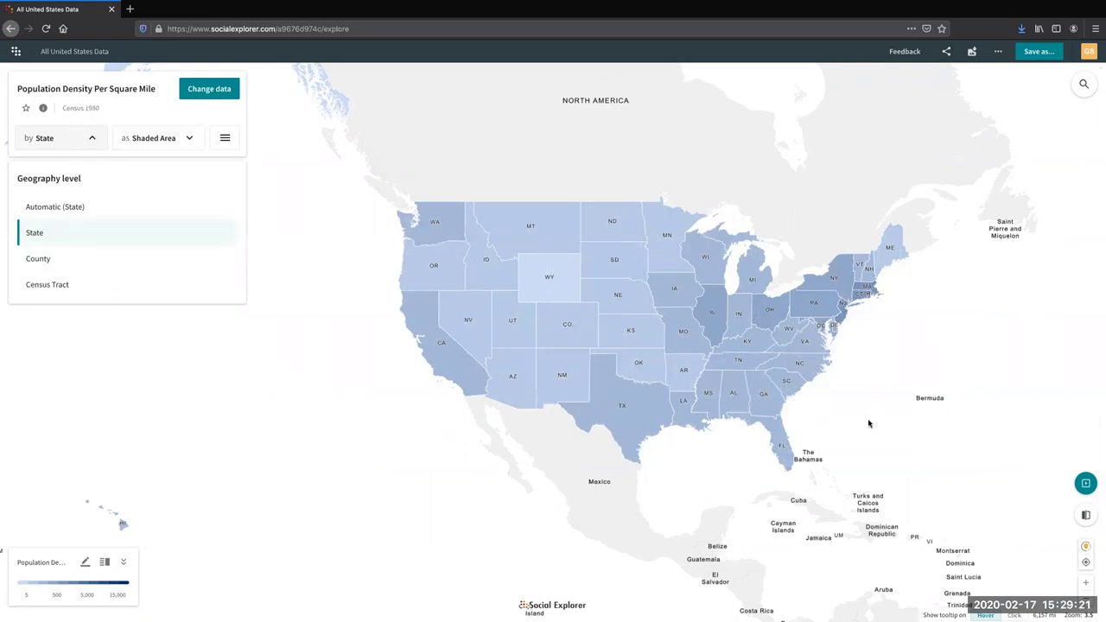
Step: Switch the map view to side by side and center the United States in both maps
{"action": "left_click", "coordinate": [1086, 515]}
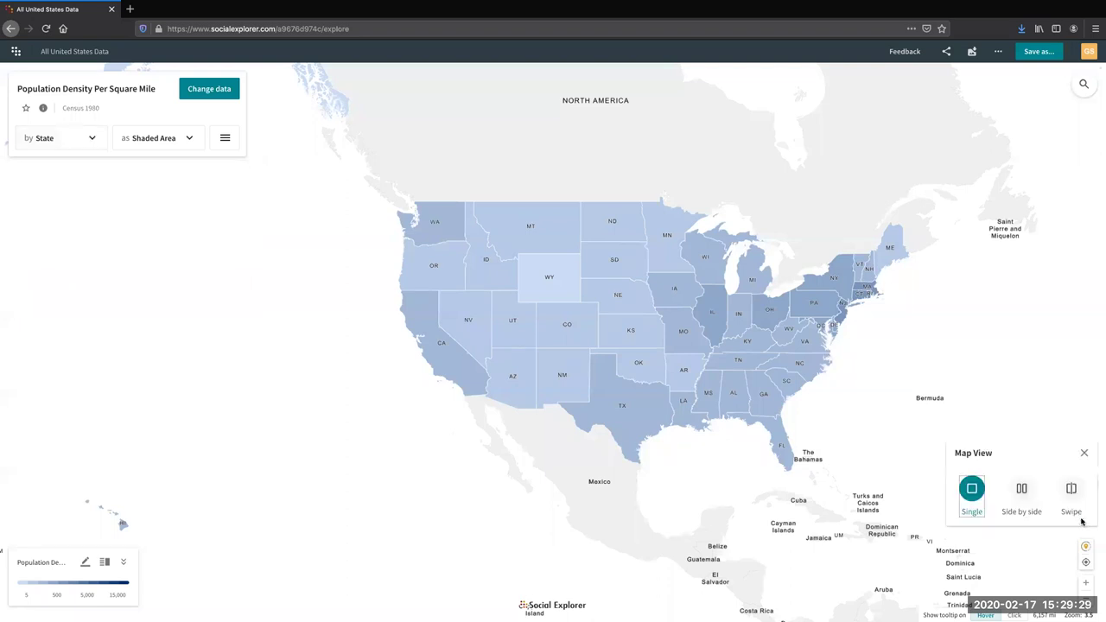
{"action": "left_click", "coordinate": [1019, 490]}
{"action": "left_click_drag", "start_coordinate": [684, 425], "coordinate": [604, 425]}
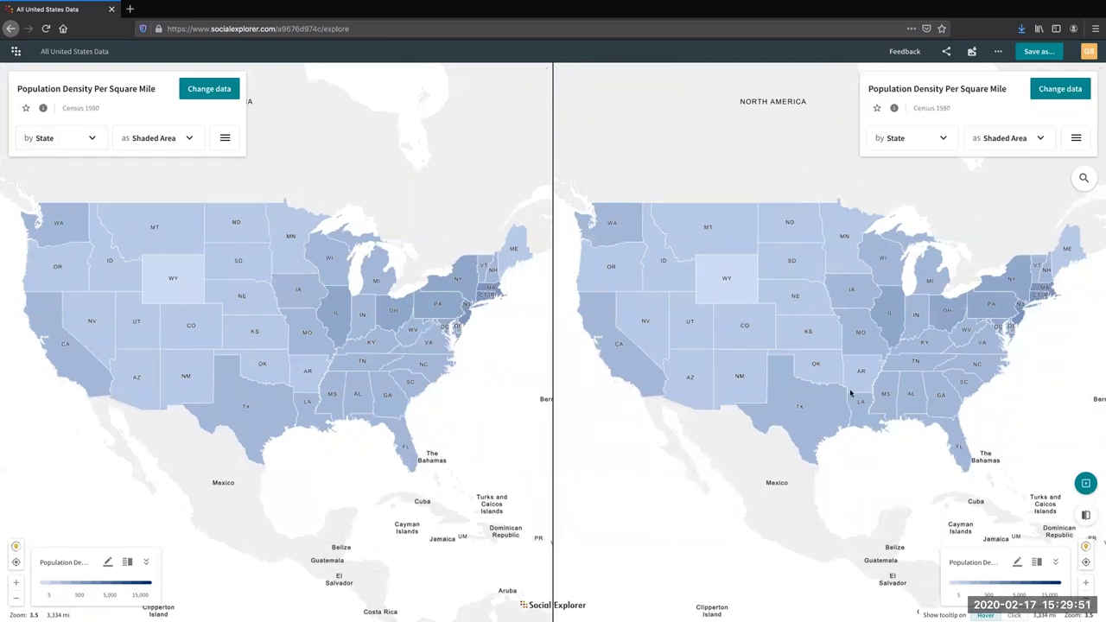
Step: Set the second map's data to Population Density (Per Sq. Mile) from the ACS 2016 (5-Year Estimates)
{"action": "left_click", "coordinate": [1051, 92]}
{"action": "left_click", "coordinate": [1061, 172]}
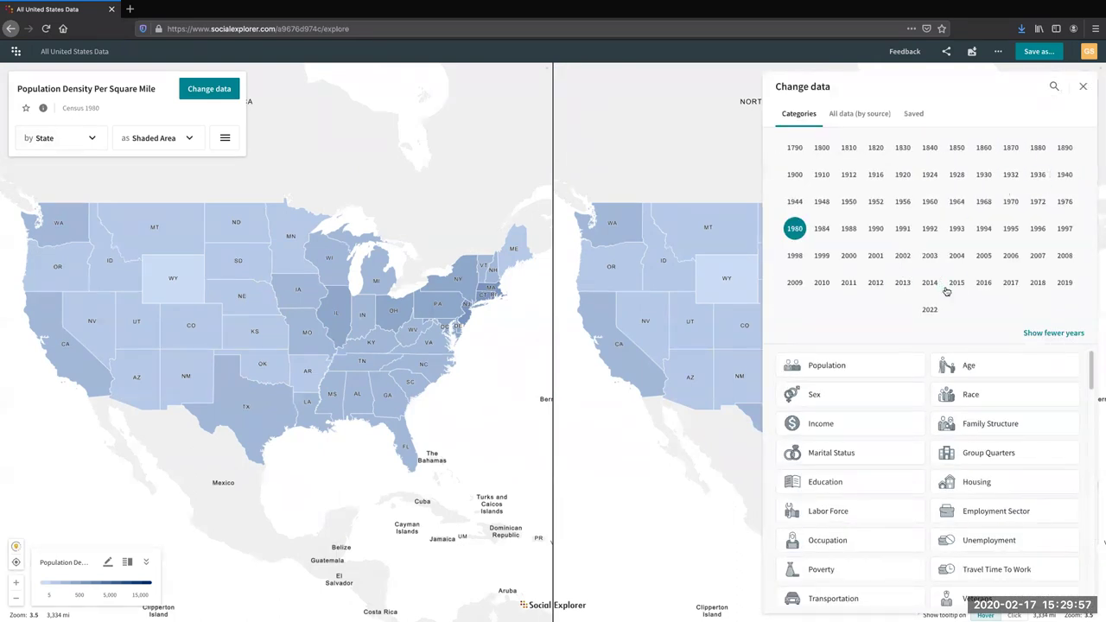
{"action": "left_click", "coordinate": [980, 284]}
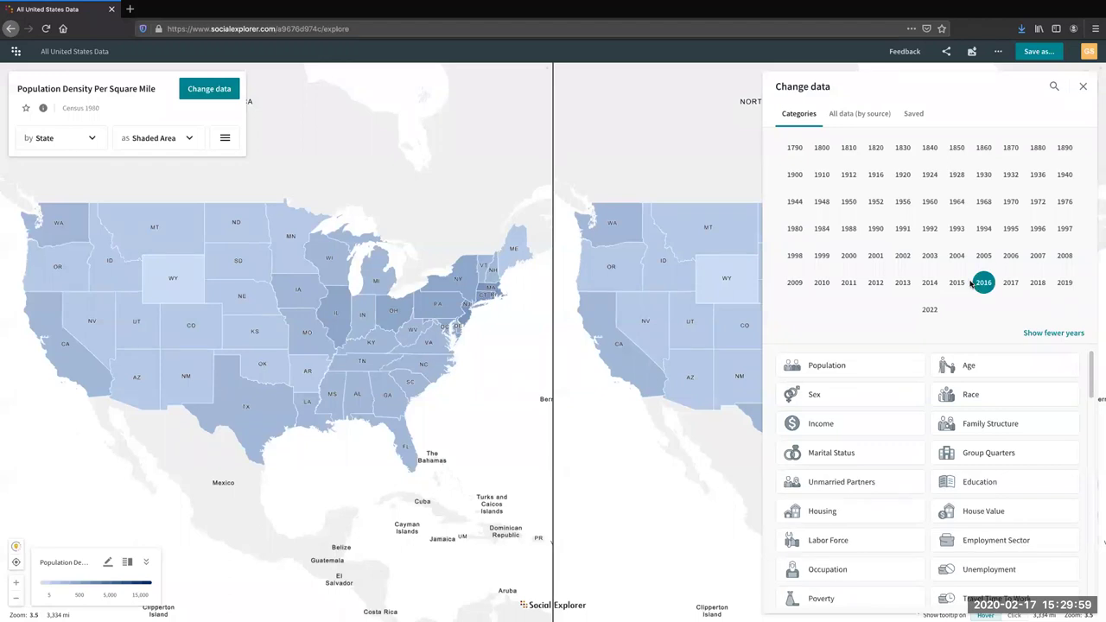
{"action": "left_click", "coordinate": [869, 377]}
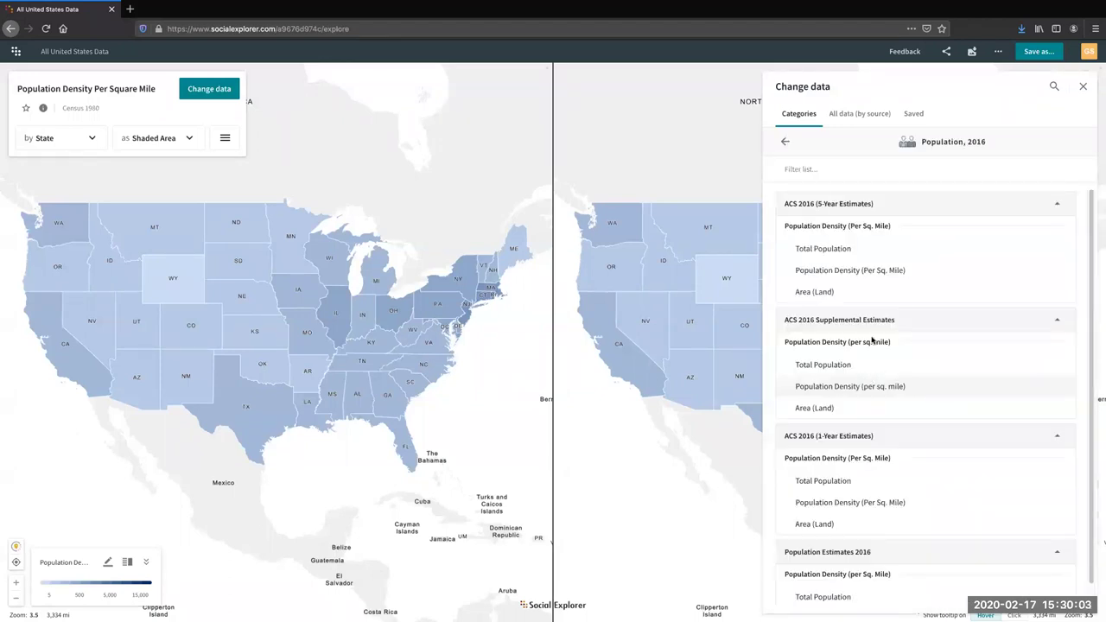
{"action": "left_click", "coordinate": [860, 270]}
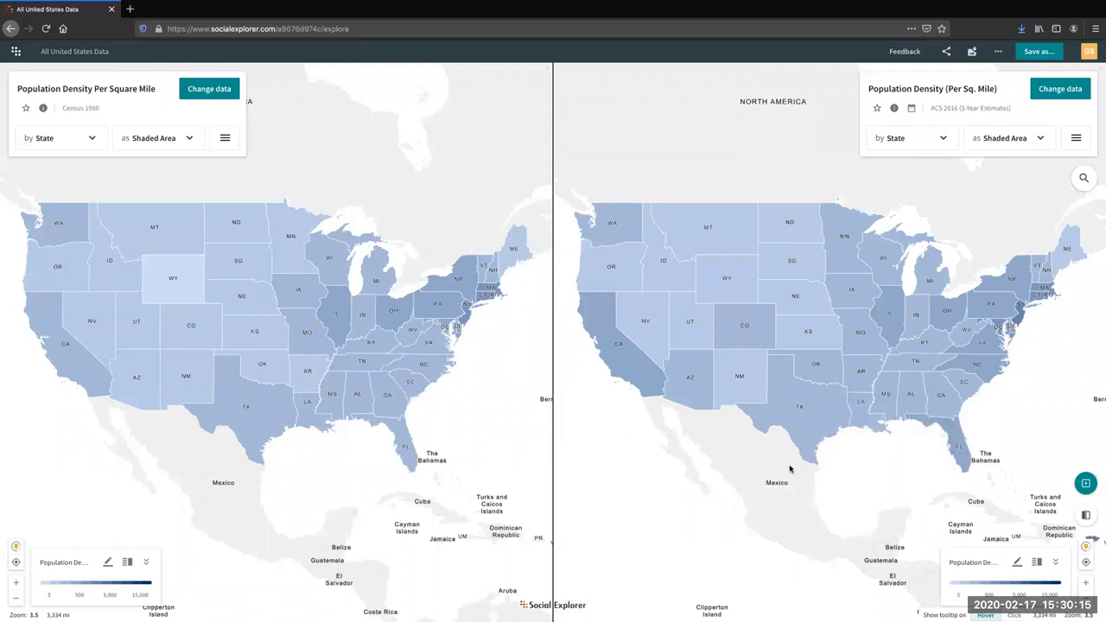
Step: Apply the SE Orange color palette to both the 1980 and the 2016 population density maps
{"action": "left_click_drag", "start_coordinate": [222, 469], "coordinate": [185, 452]}
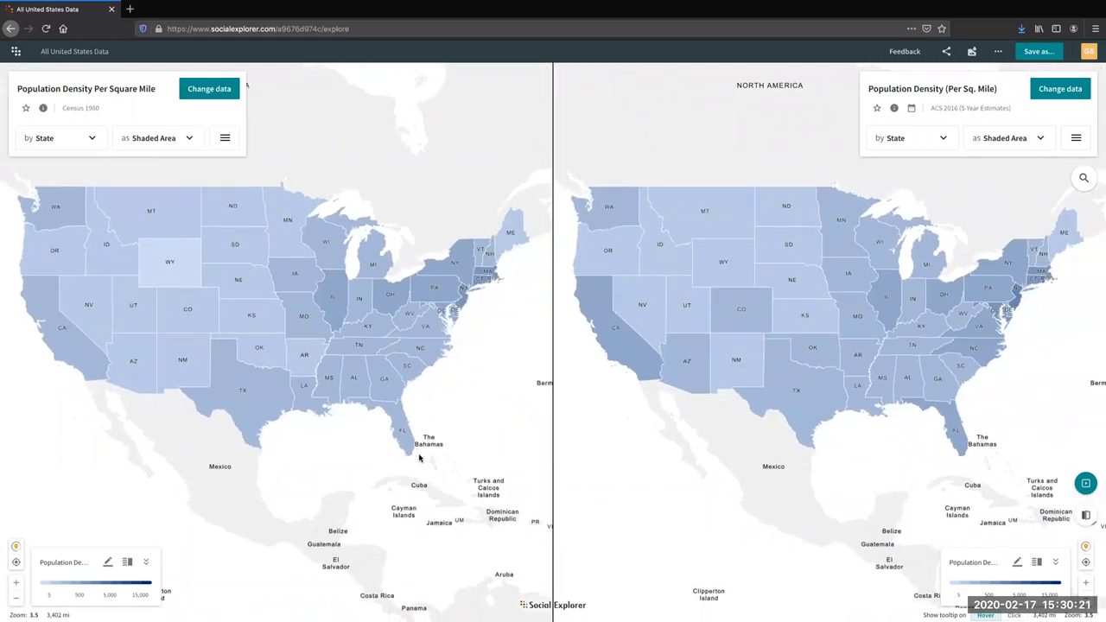
{"action": "mouse_move", "coordinate": [91, 358]}
{"action": "left_click", "coordinate": [108, 562]}
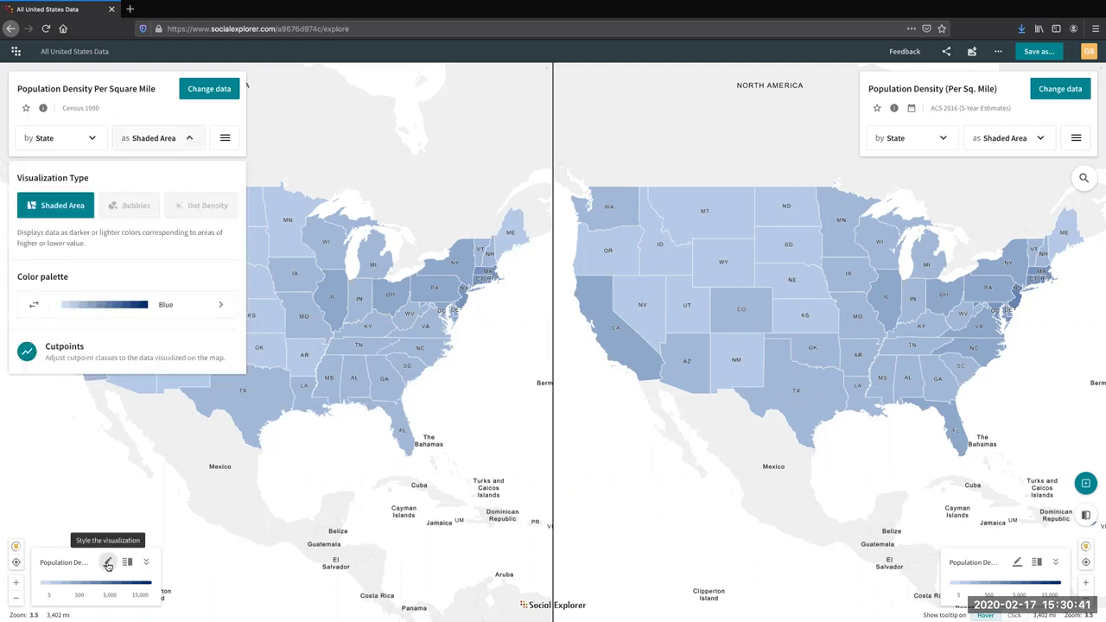
{"action": "left_click", "coordinate": [190, 304]}
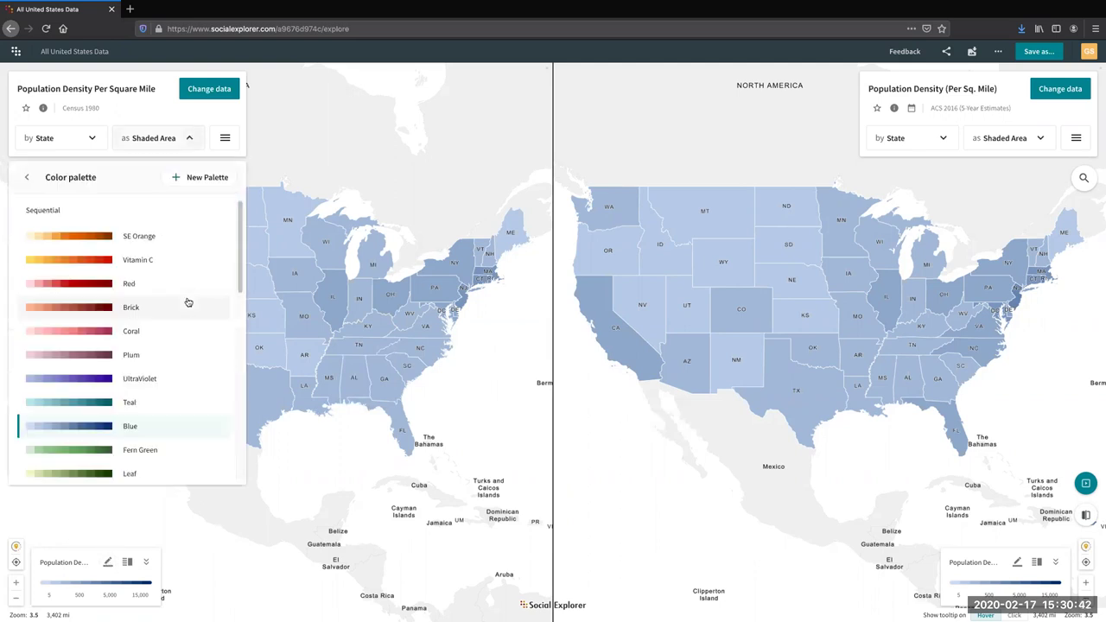
{"action": "left_click", "coordinate": [148, 239]}
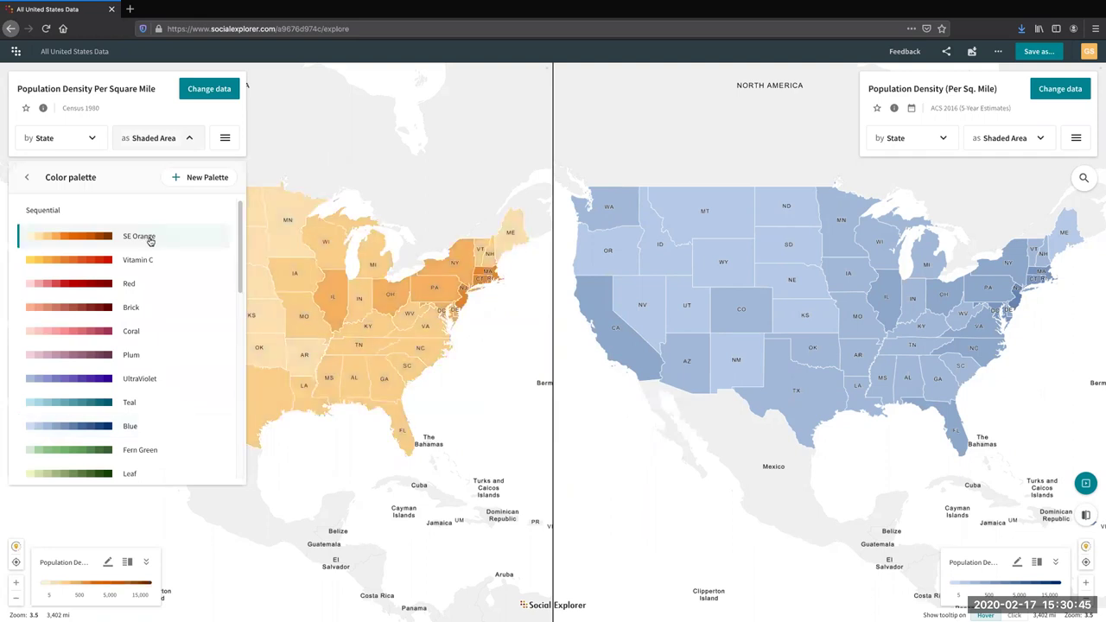
{"action": "left_click", "coordinate": [1019, 563]}
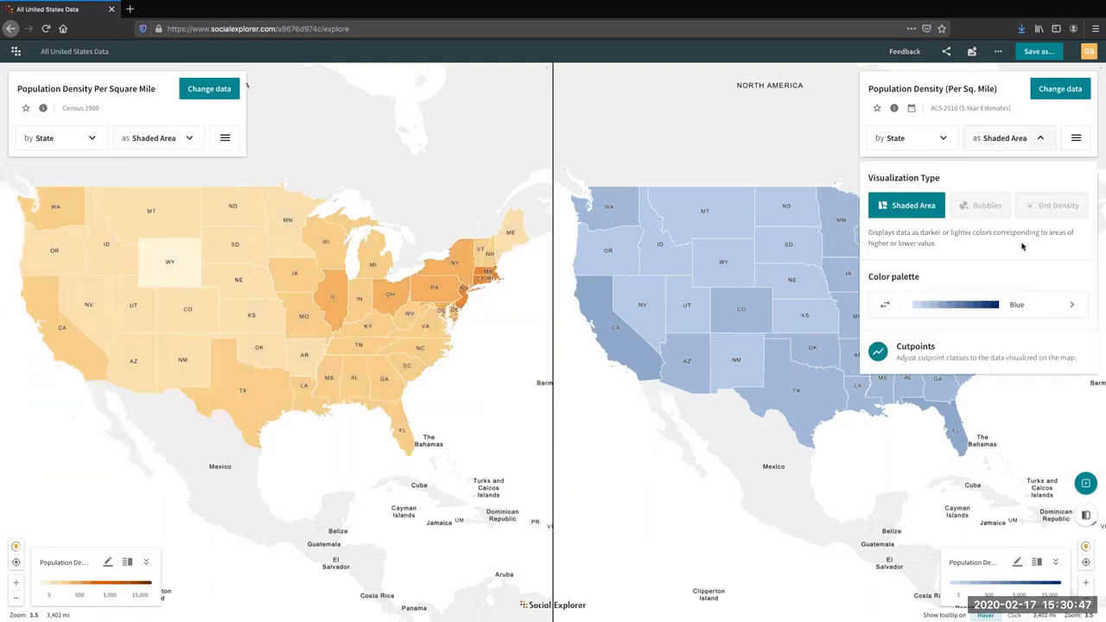
{"action": "left_click", "coordinate": [1035, 315]}
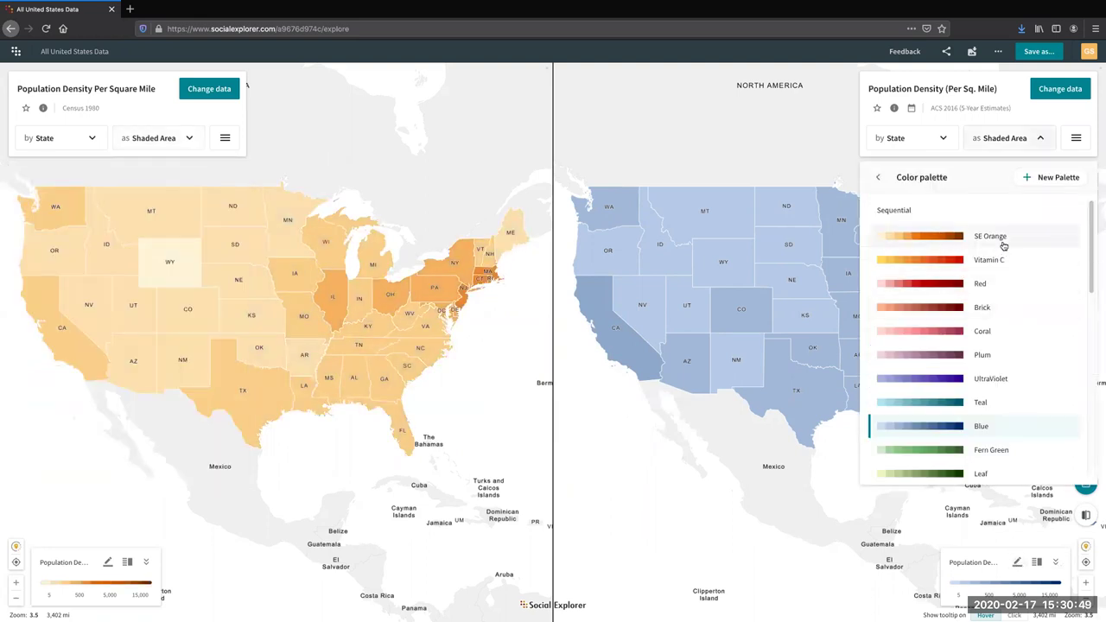
{"action": "left_click", "coordinate": [1003, 246]}
{"action": "left_click", "coordinate": [638, 547]}
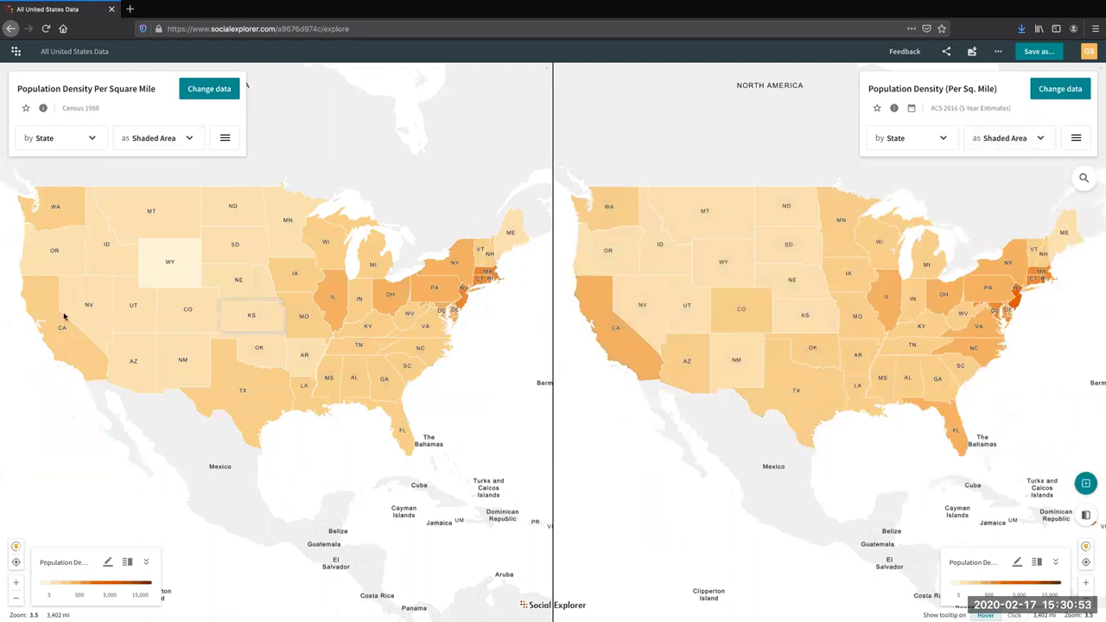
Step: Compare the population density of California, Nevada and Wyoming between the 1980 and 2016 maps
{"action": "mouse_move", "coordinate": [68, 332]}
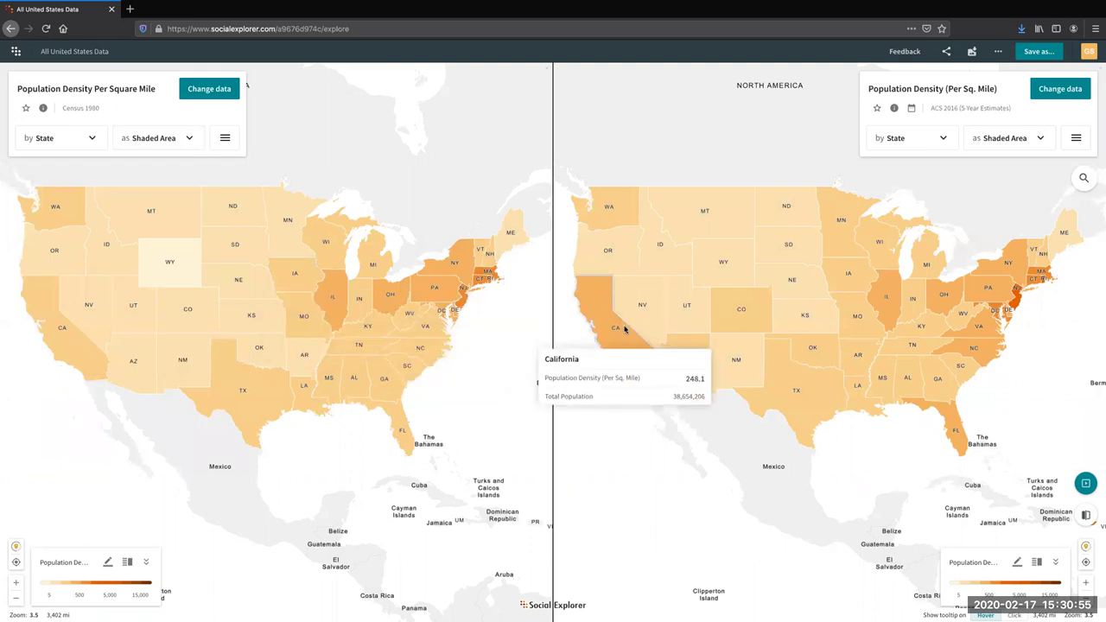
{"action": "mouse_move", "coordinate": [651, 336]}
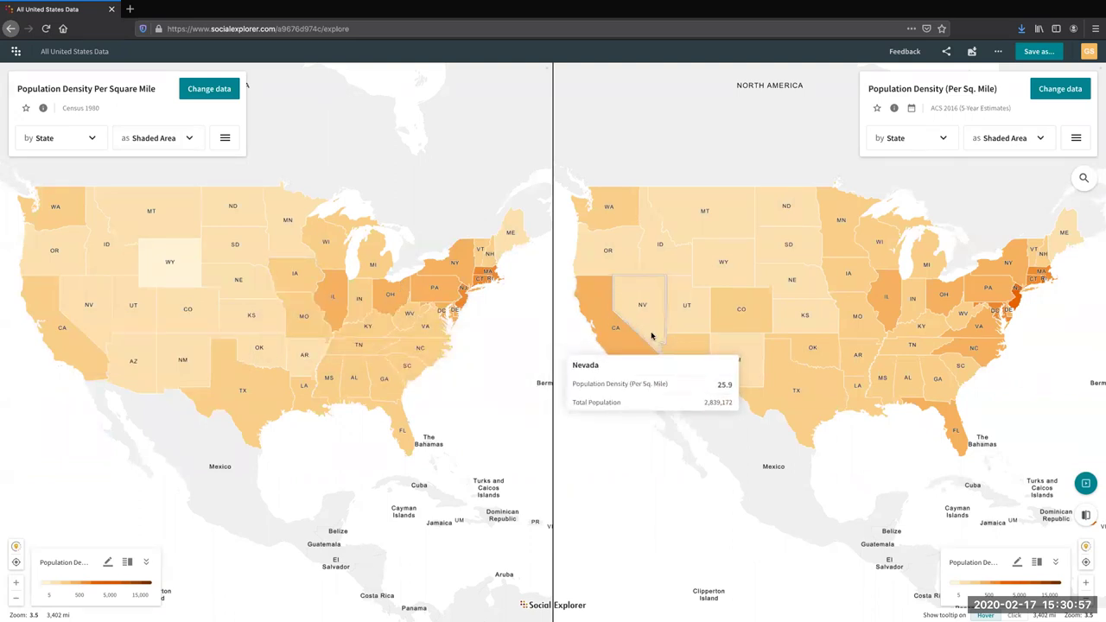
{"action": "mouse_move", "coordinate": [182, 287]}
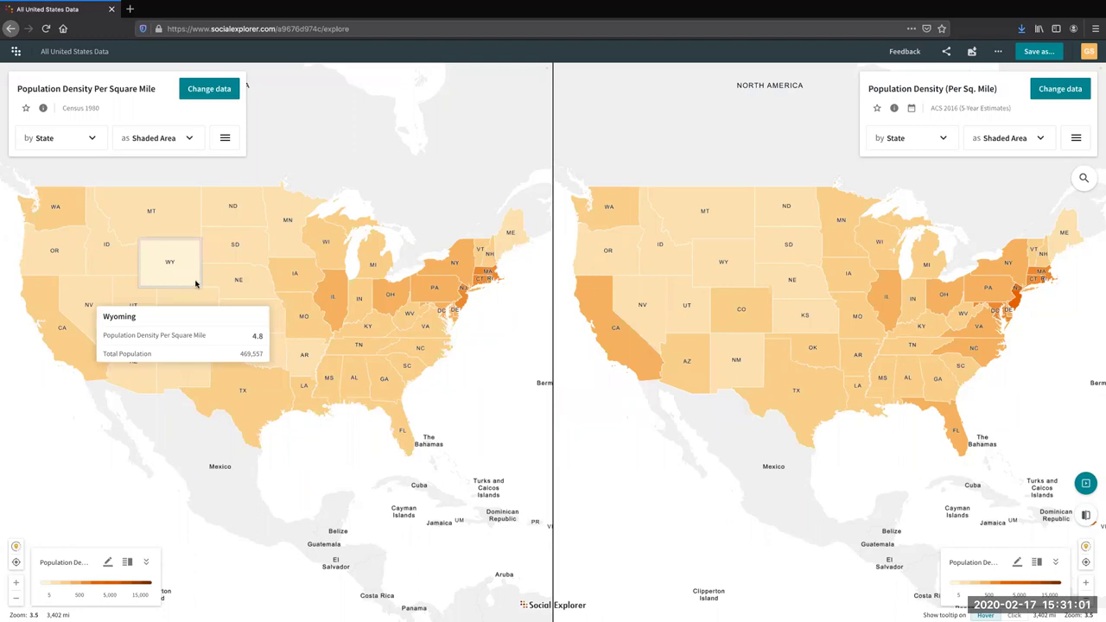
{"action": "mouse_move", "coordinate": [726, 264]}
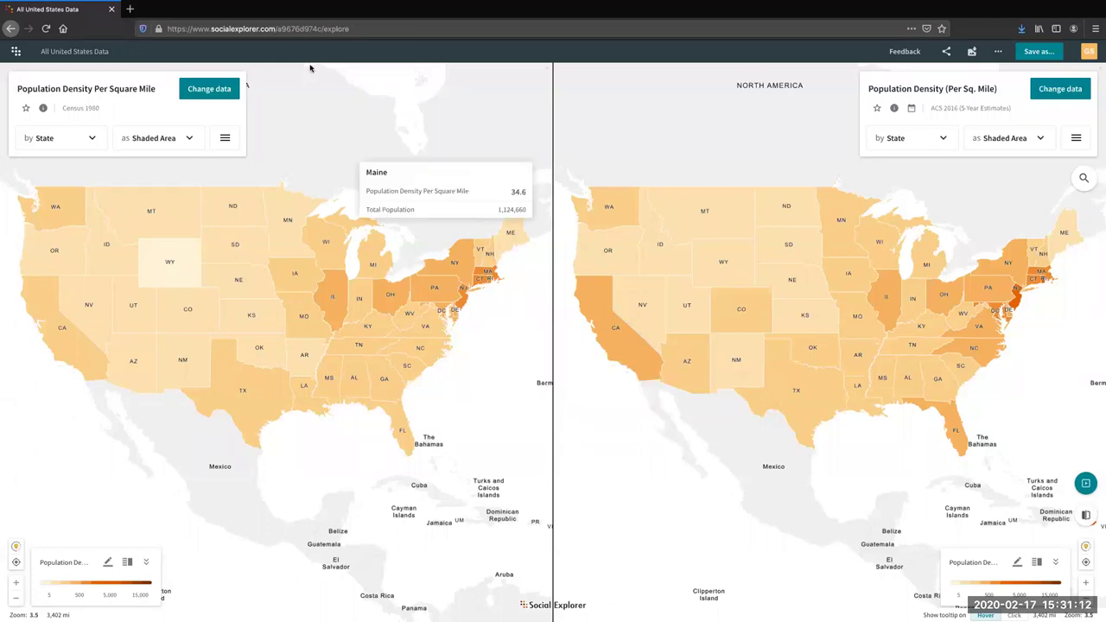
Step: Try Population Density per sq. mile from Census 1950 Census Tract Only in the map showing Census 1980
{"action": "left_click", "coordinate": [206, 93]}
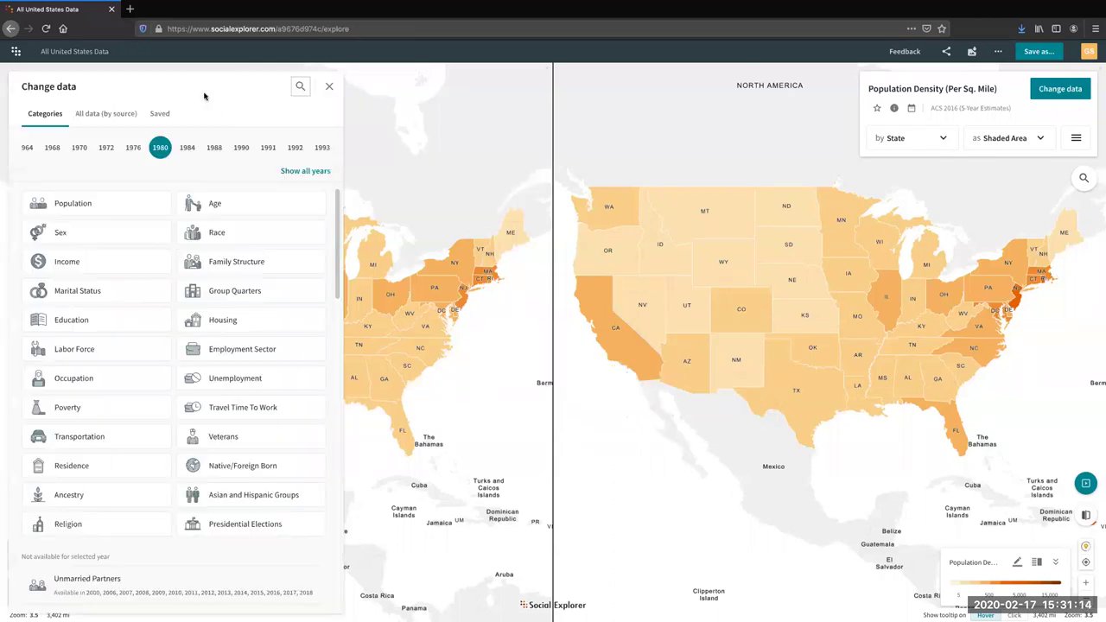
{"action": "left_click", "coordinate": [285, 171]}
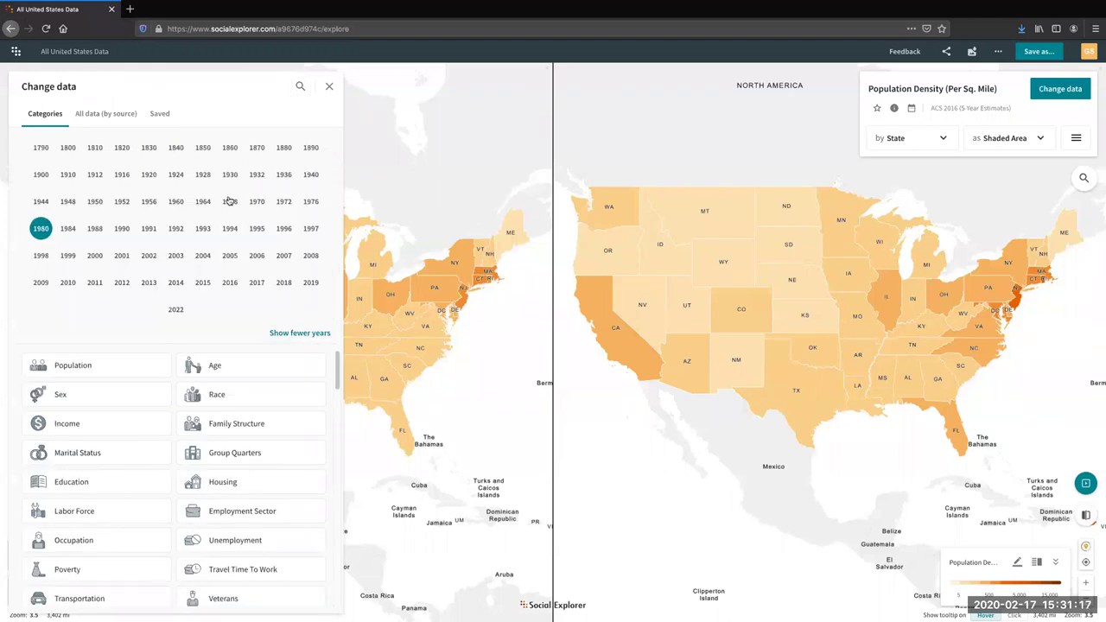
{"action": "left_click", "coordinate": [95, 206]}
{"action": "left_click", "coordinate": [111, 372]}
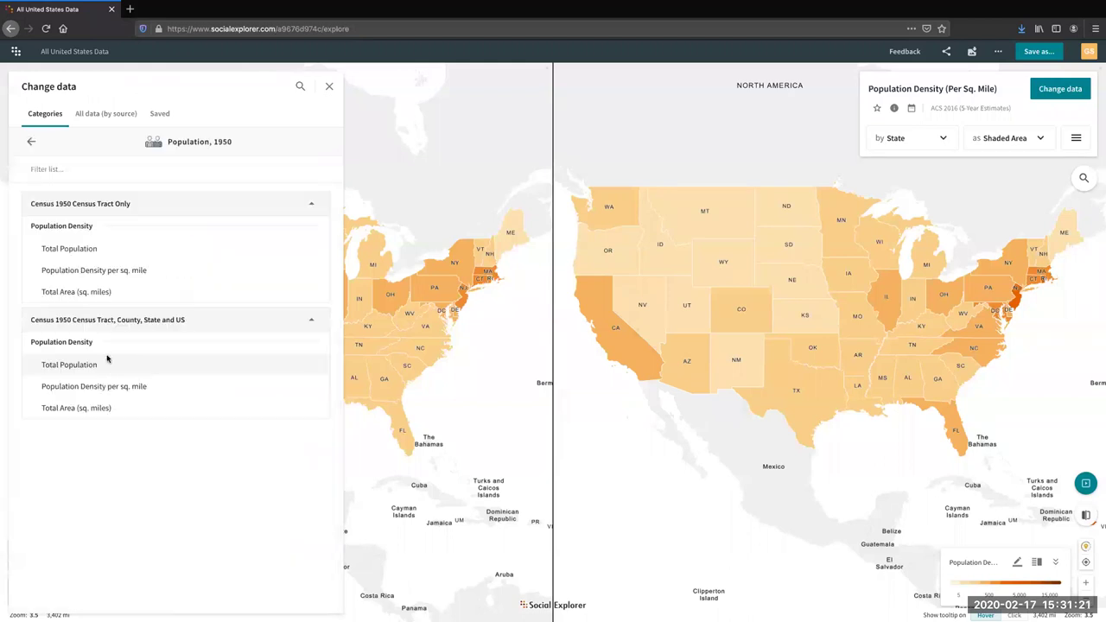
{"action": "left_click", "coordinate": [100, 273]}
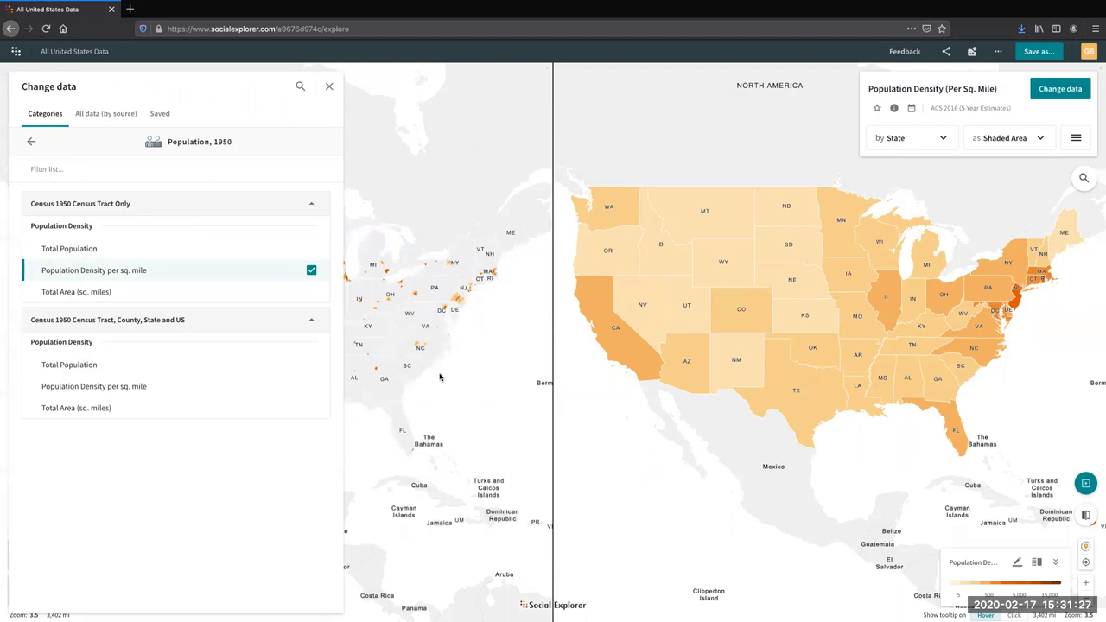
Step: Set the first map's data to Population Density (per sq. mile) from Census 1970 and finish changing its data
{"action": "left_click", "coordinate": [32, 142]}
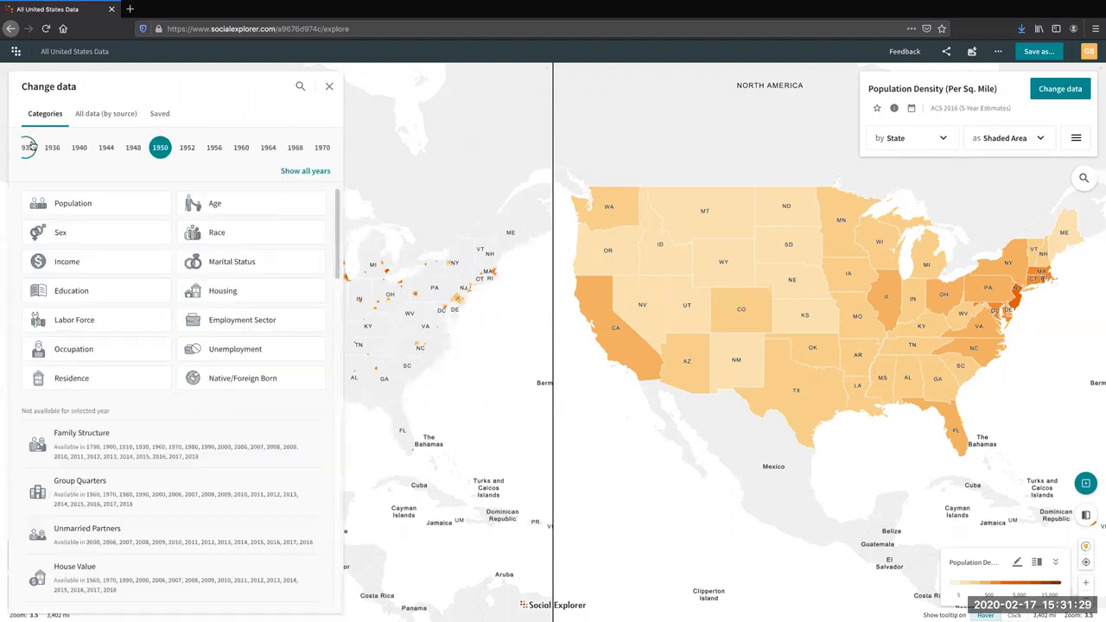
{"action": "left_click", "coordinate": [295, 148]}
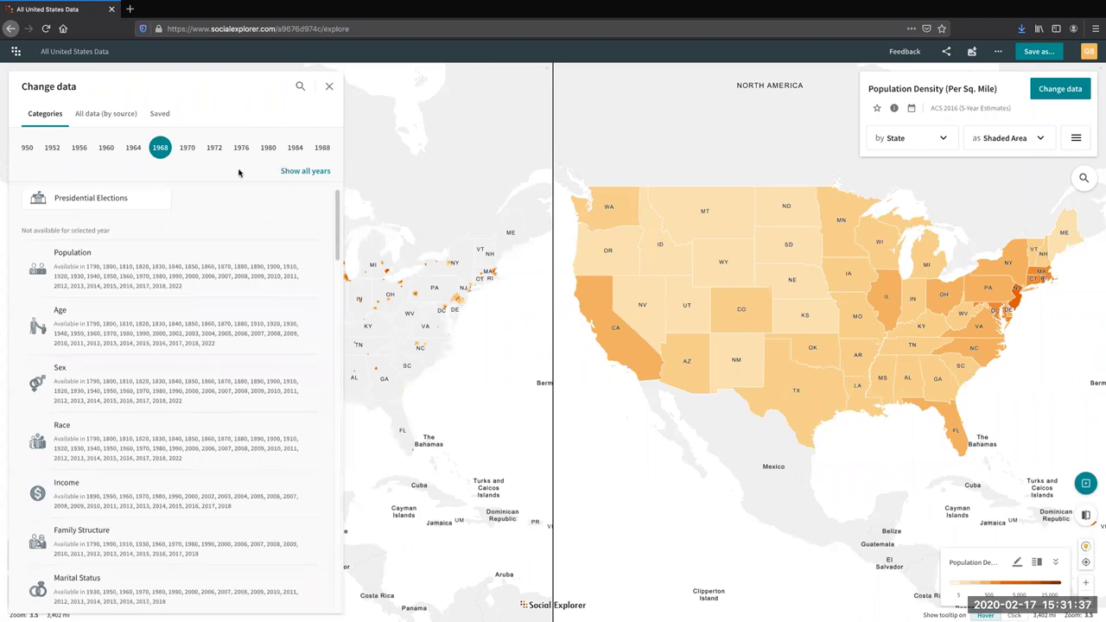
{"action": "left_click", "coordinate": [187, 148]}
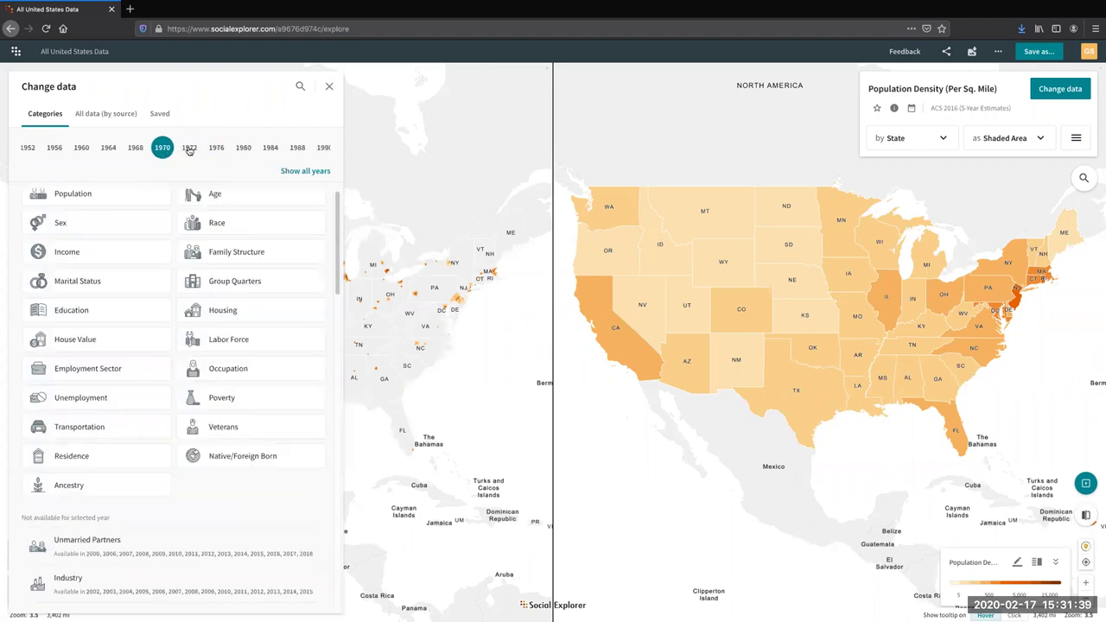
{"action": "left_click", "coordinate": [129, 199]}
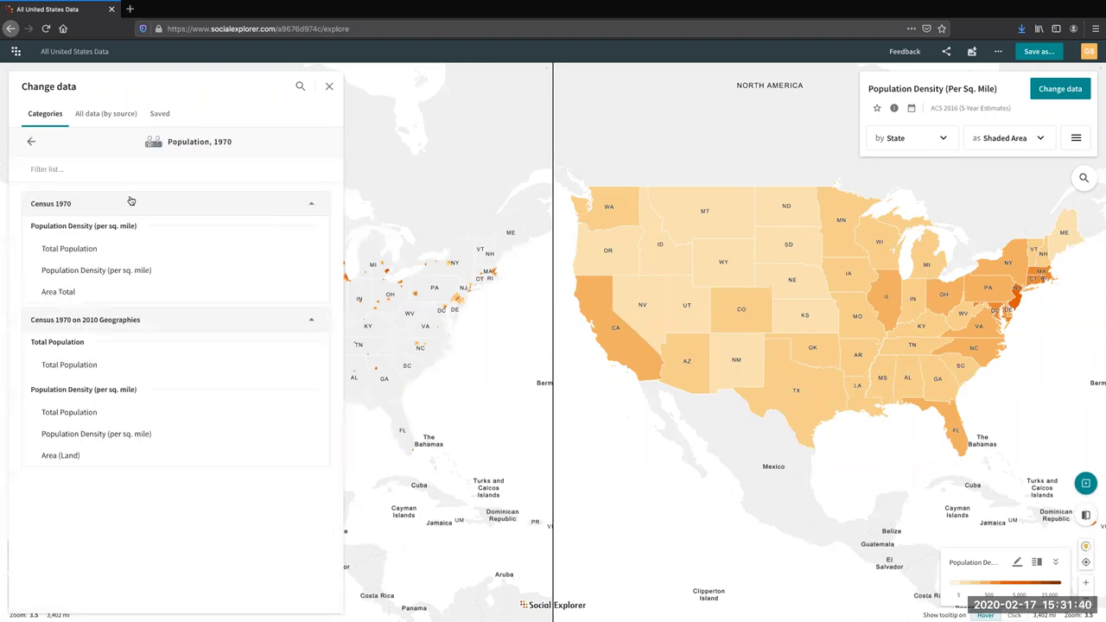
{"action": "left_click", "coordinate": [120, 270]}
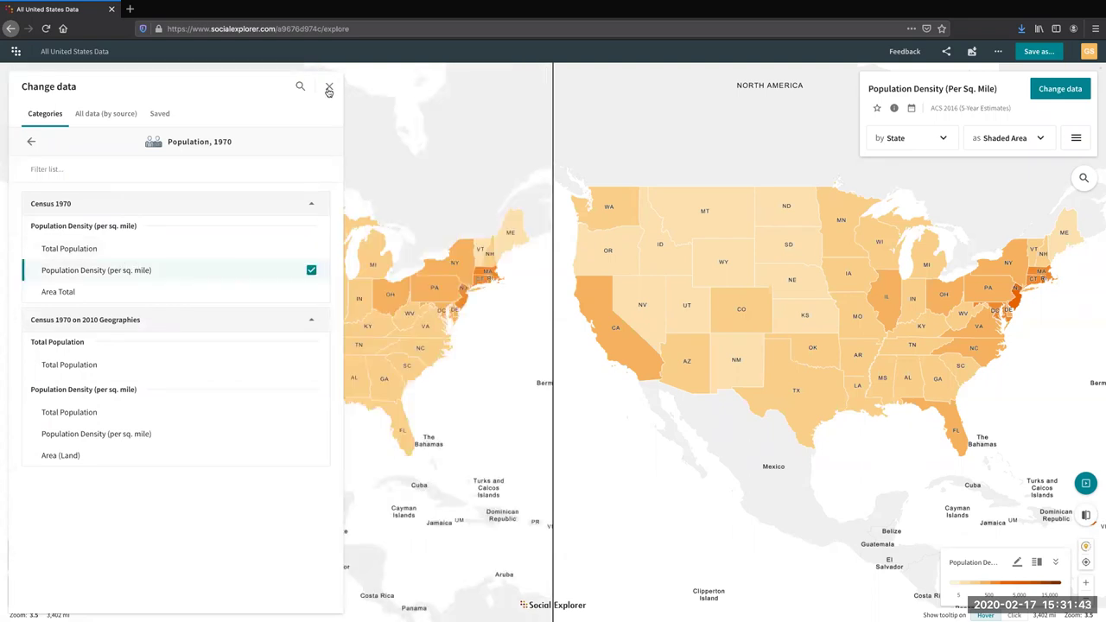
{"action": "left_click", "coordinate": [328, 90]}
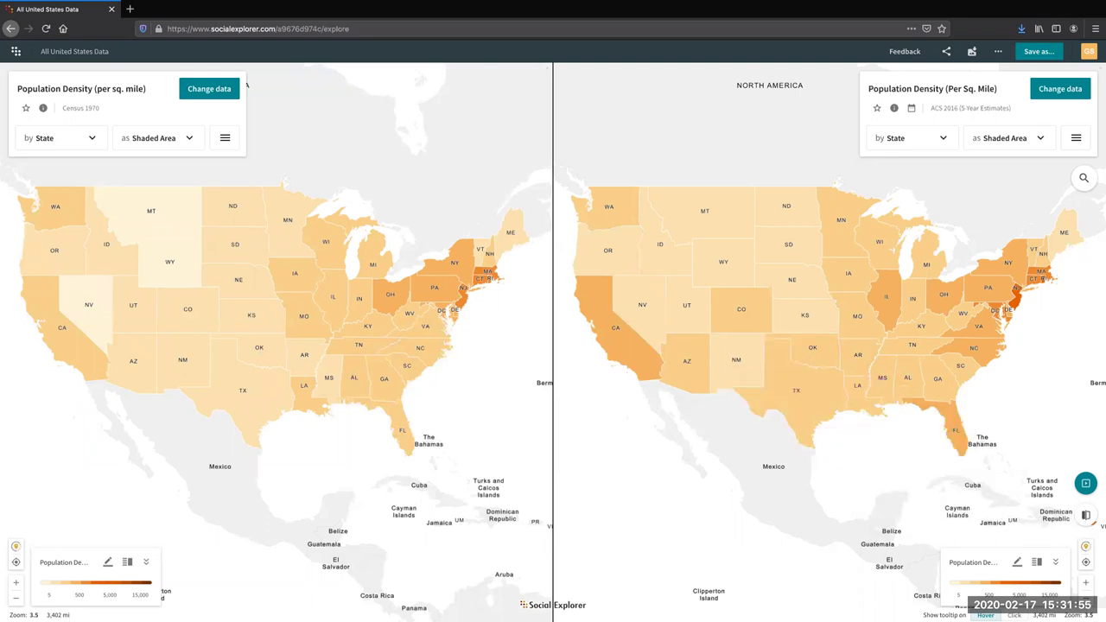
Step: Switch the map view to Swipe and move the United States across the divider to compare 1970 with 2016
{"action": "left_click", "coordinate": [1087, 516]}
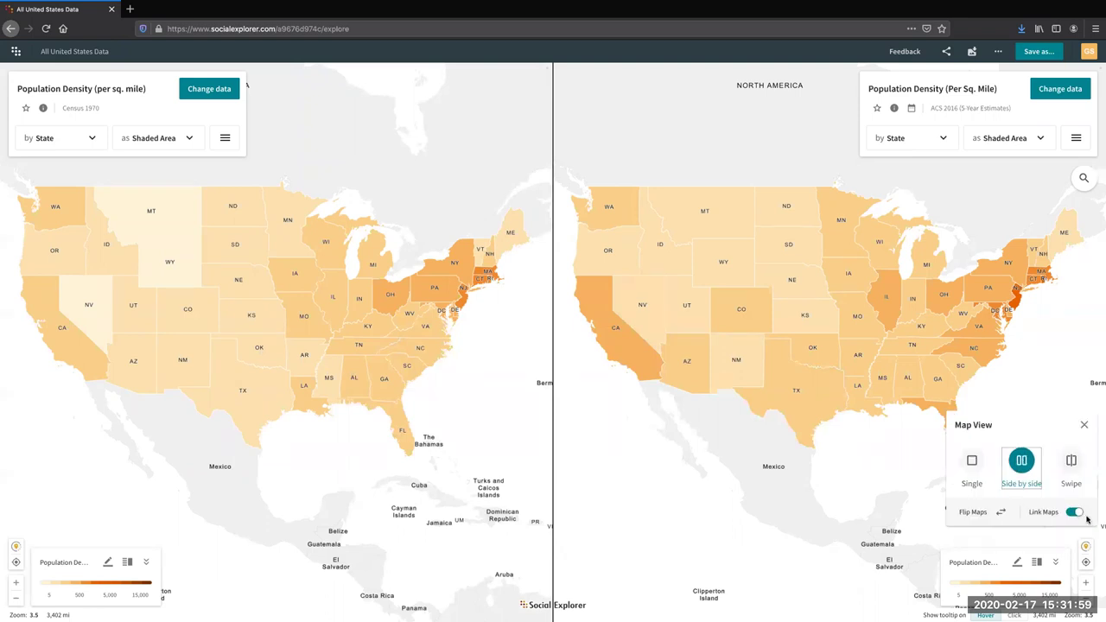
{"action": "left_click", "coordinate": [1069, 461]}
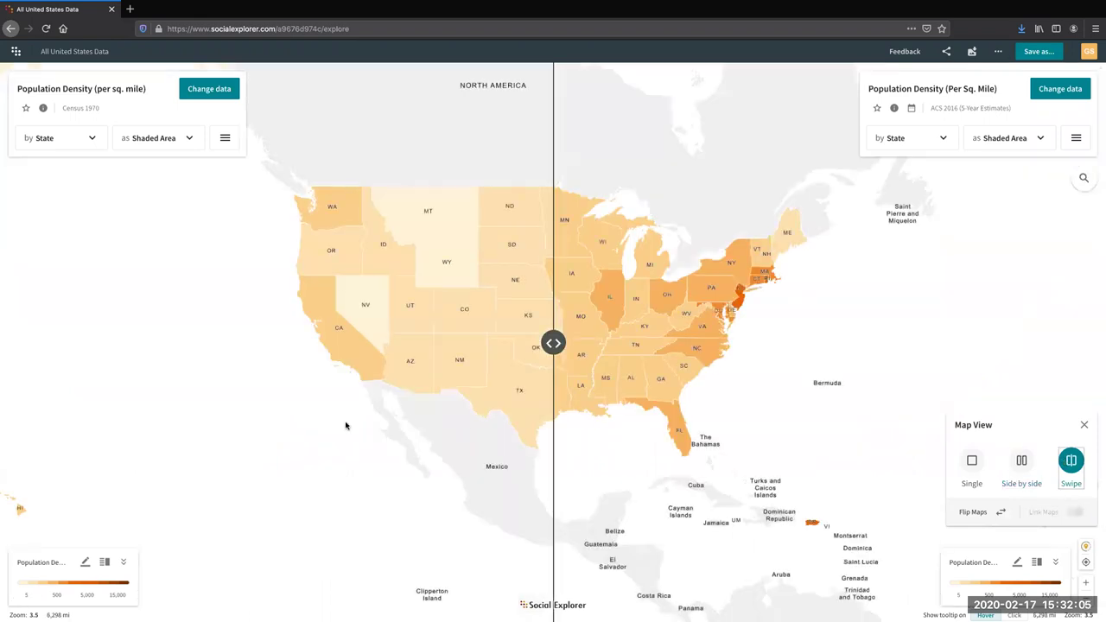
{"action": "left_click_drag", "start_coordinate": [346, 425], "coordinate": [49, 420]}
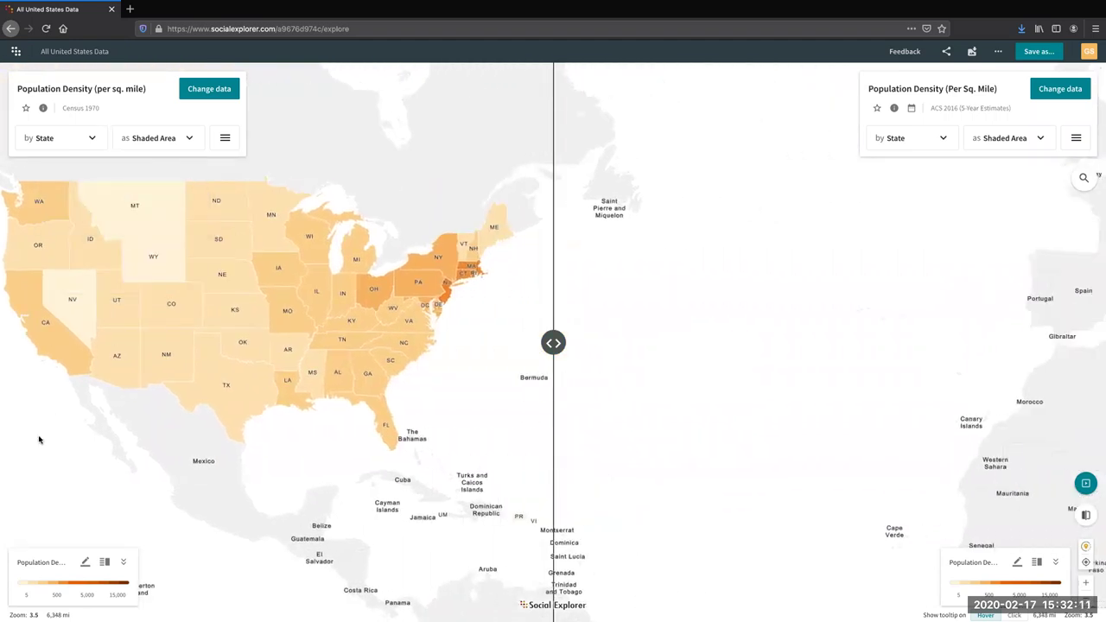
{"action": "left_click_drag", "start_coordinate": [44, 442], "coordinate": [623, 467]}
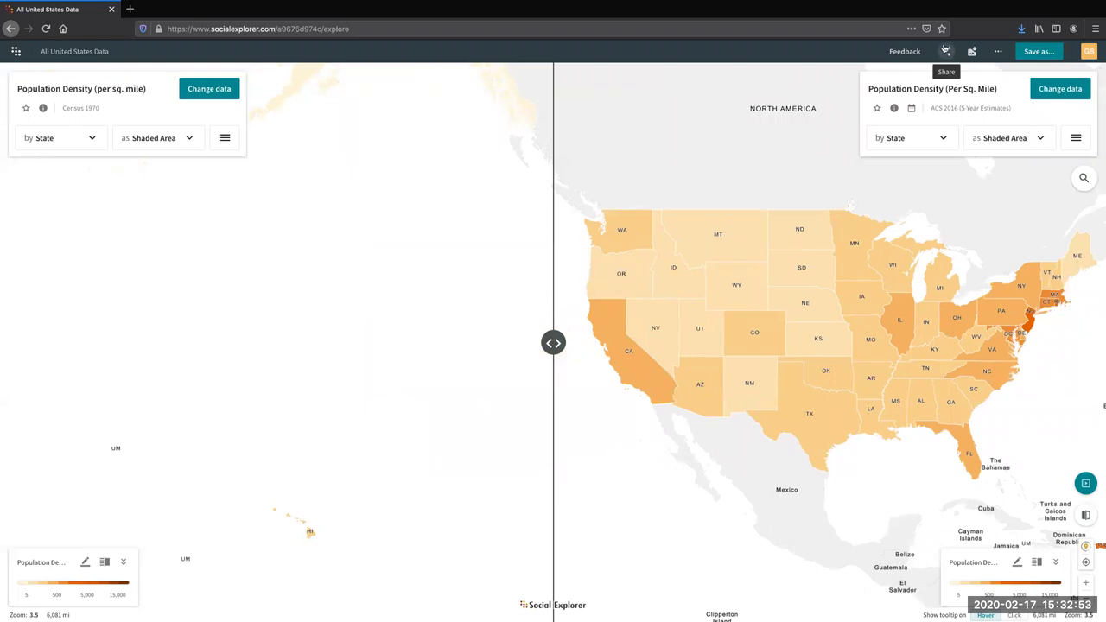
Step: Examine the map's link, embed and e-mail sharing options, and leave sharing
{"action": "left_click", "coordinate": [948, 52]}
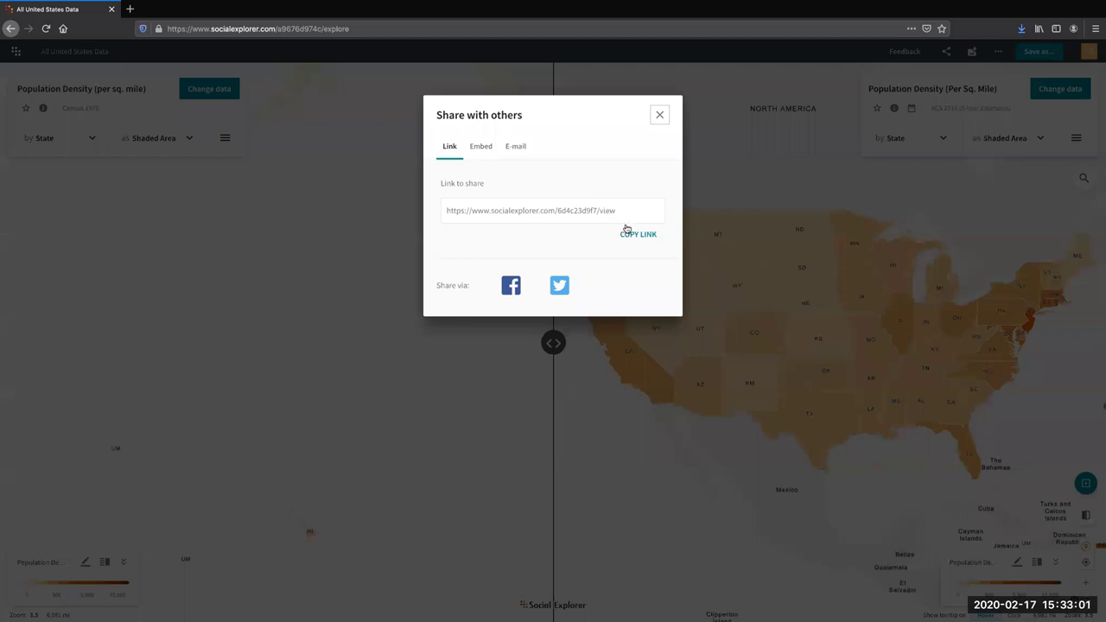
{"action": "left_click", "coordinate": [489, 150]}
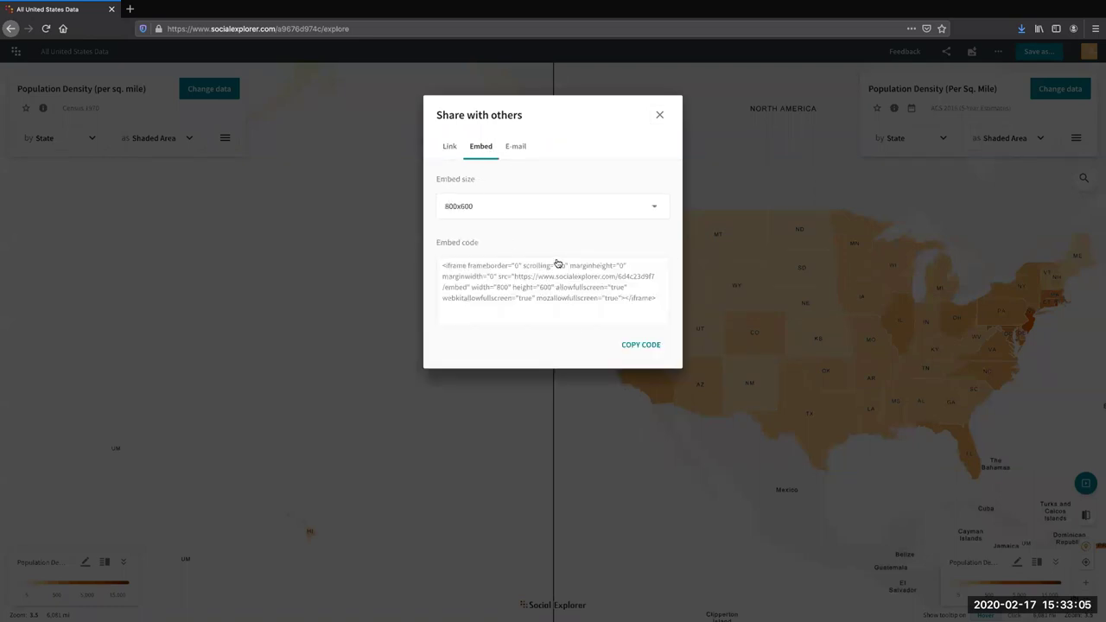
{"action": "left_click", "coordinate": [523, 148]}
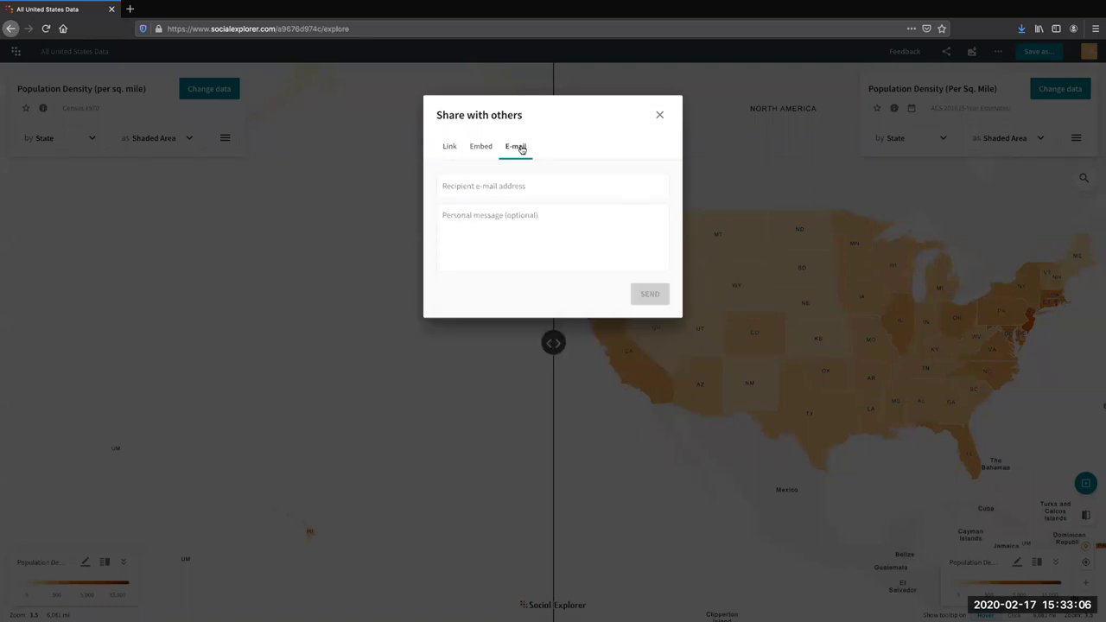
{"action": "left_click", "coordinate": [661, 116]}
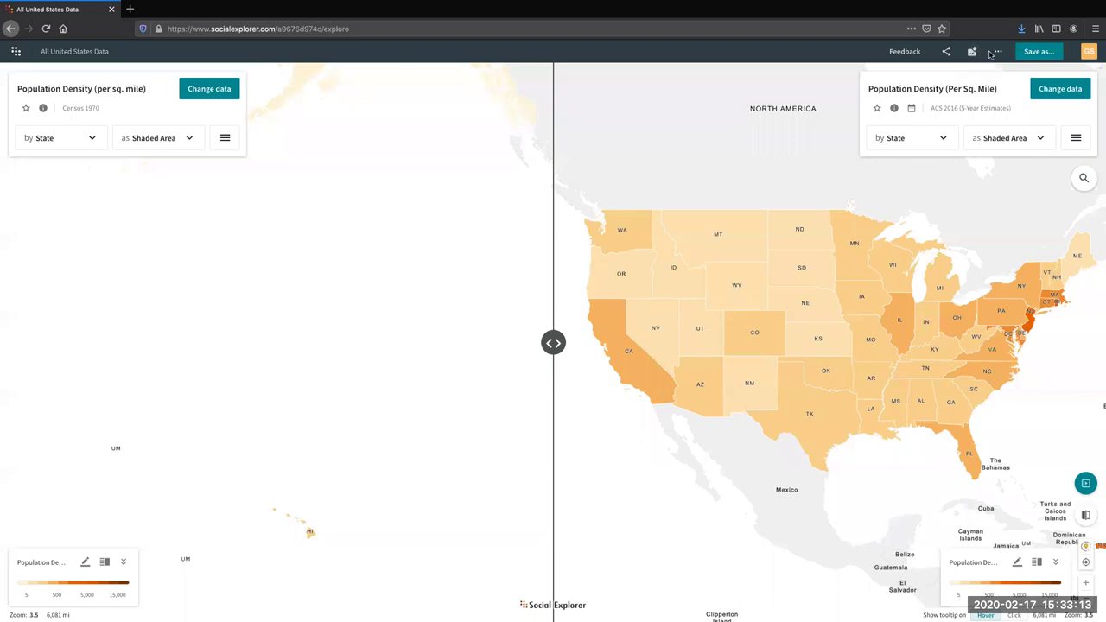
Step: Save the project with the title February Workshop Map and the description Side by side swipe
{"action": "left_click", "coordinate": [1044, 55]}
{"action": "left_click", "coordinate": [571, 156]}
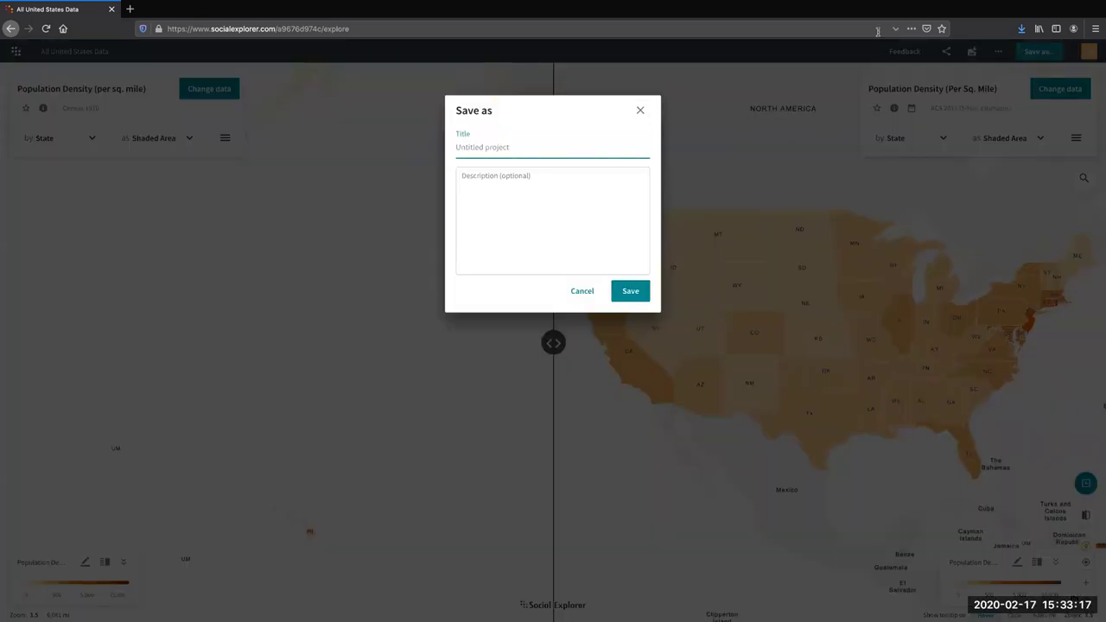
{"action": "type", "text": "February Workshop Map"}
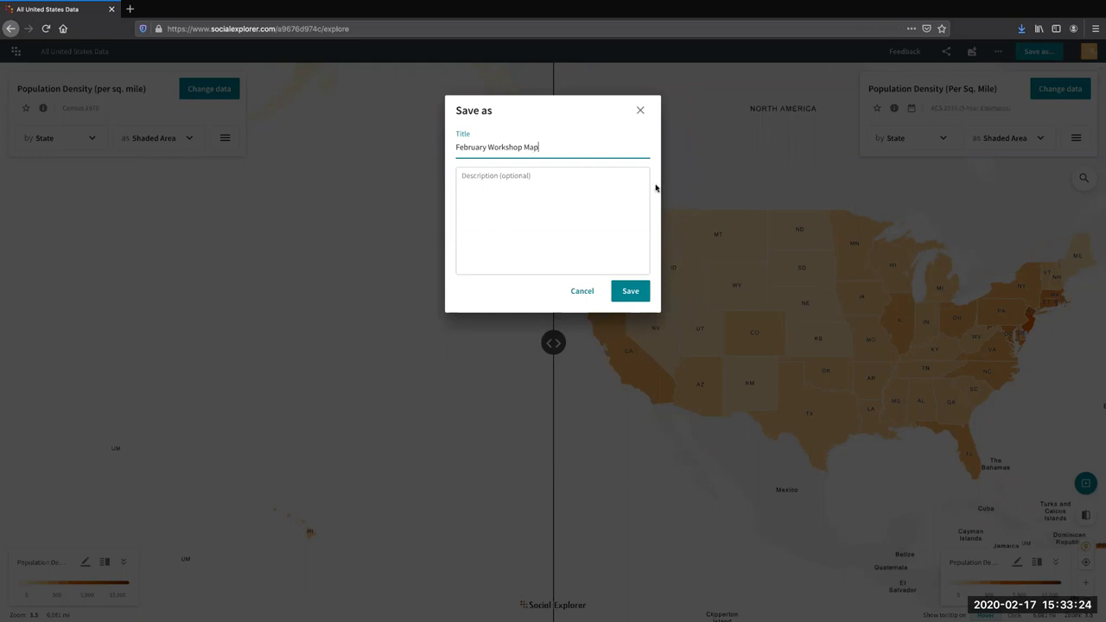
{"action": "left_click", "coordinate": [535, 179]}
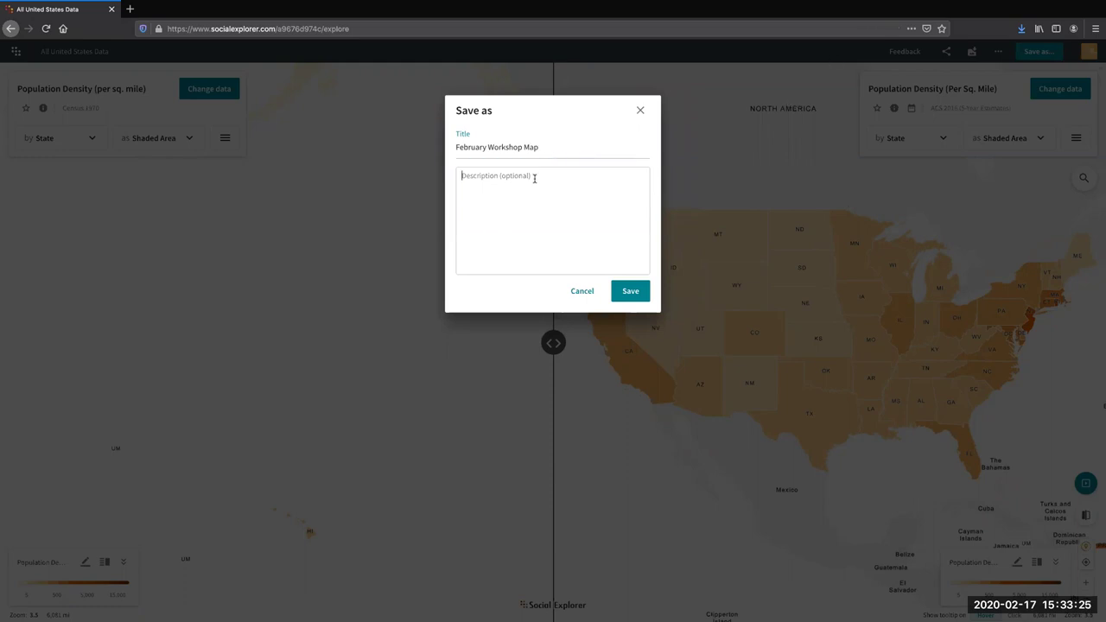
{"action": "type", "text": "Side by side swipe"}
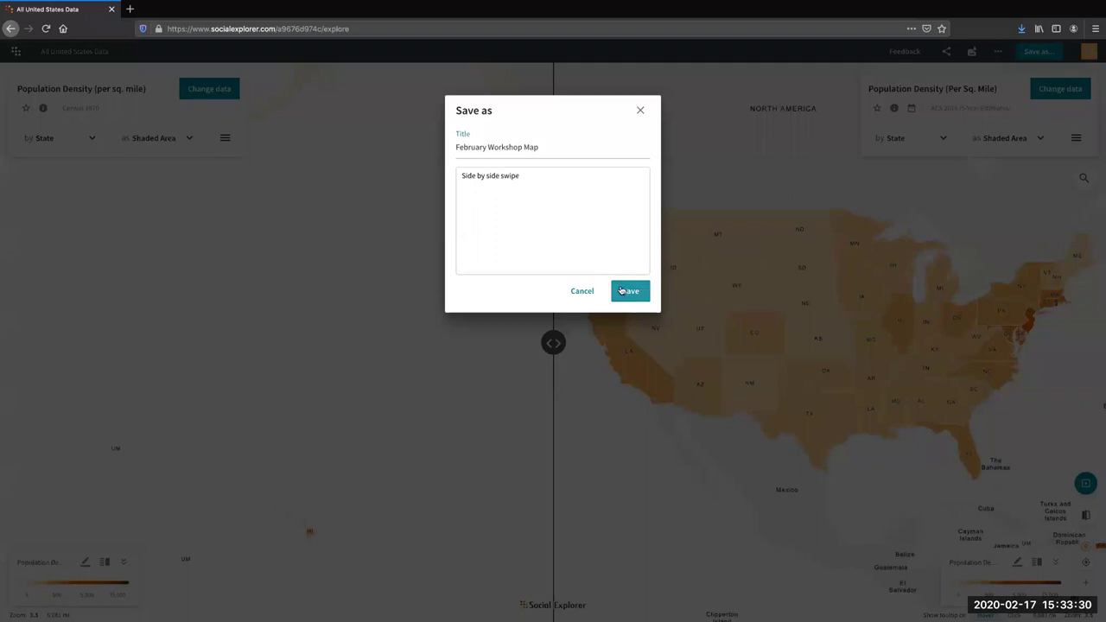
{"action": "left_click", "coordinate": [622, 291]}
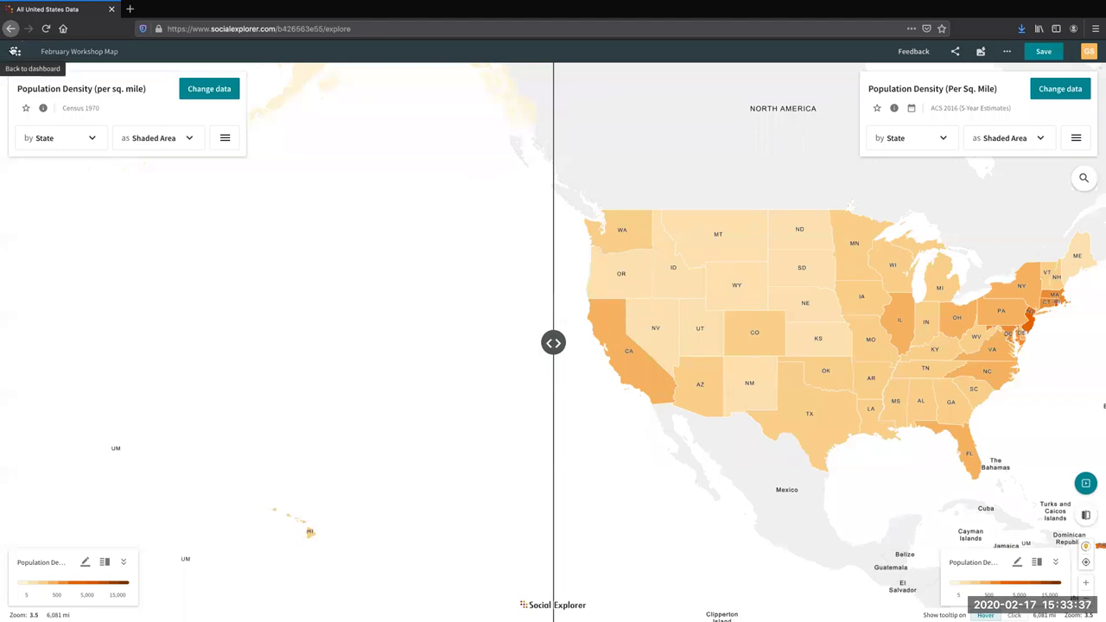
Step: Go to the dashboard, look over the list of saved maps, and return to Explore Maps
{"action": "left_click", "coordinate": [16, 51]}
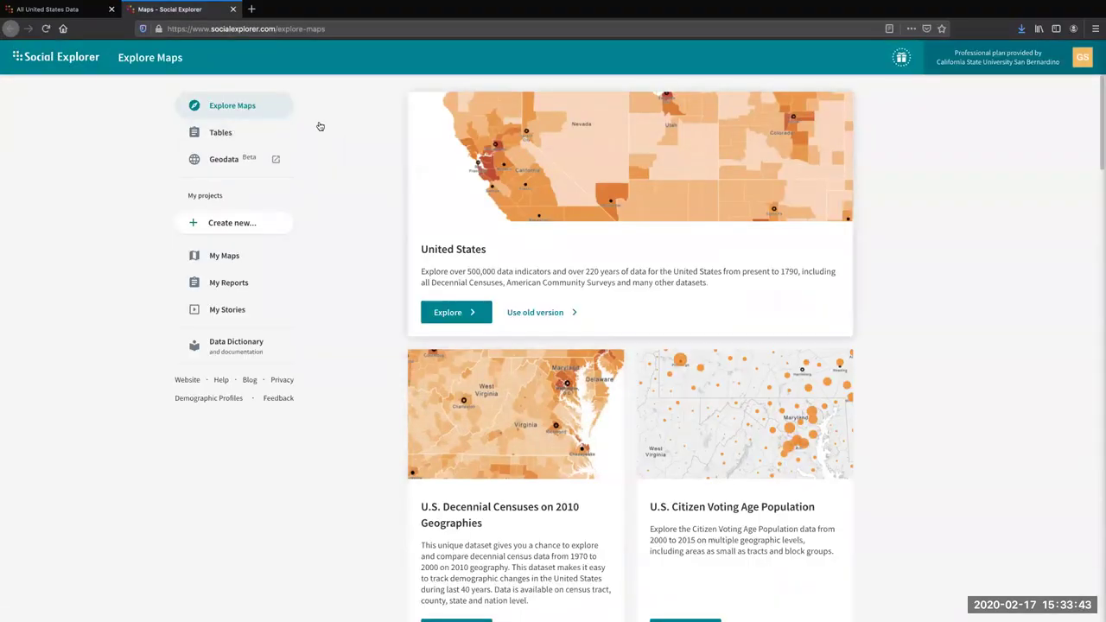
{"action": "left_click", "coordinate": [235, 258]}
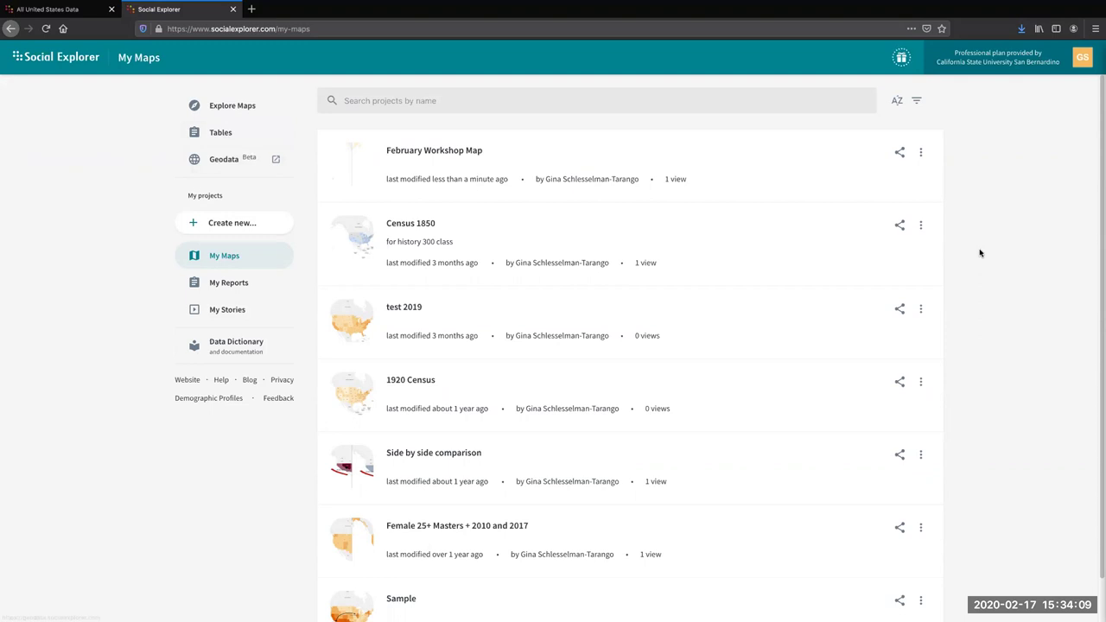
{"action": "scroll", "coordinate": [980, 250], "scroll_direction": "down", "scroll_amount": 1}
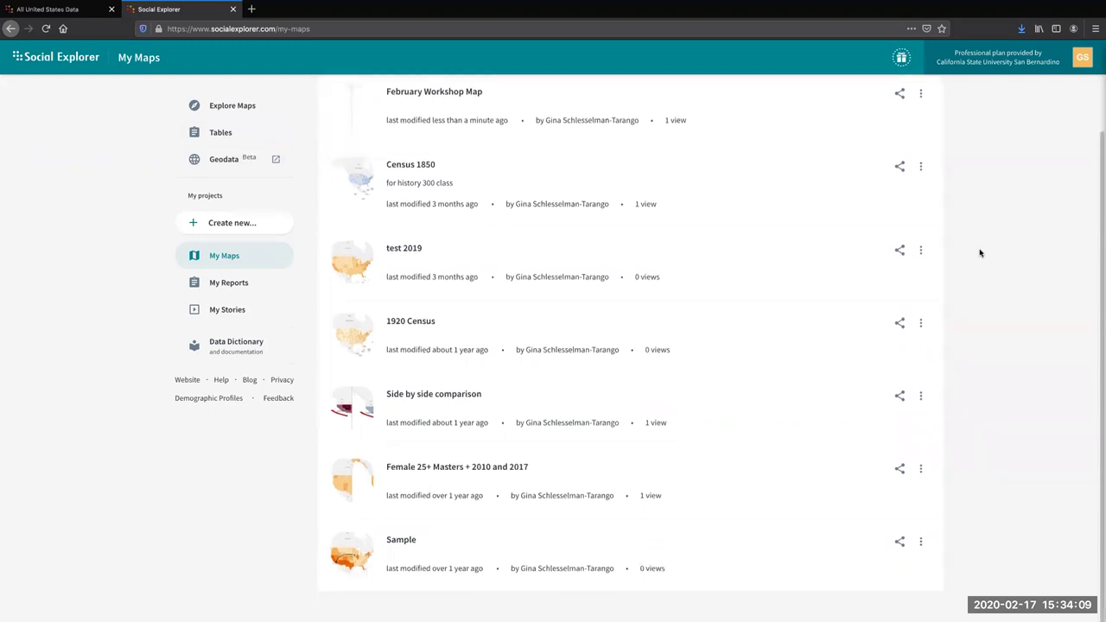
{"action": "left_click", "coordinate": [250, 105]}
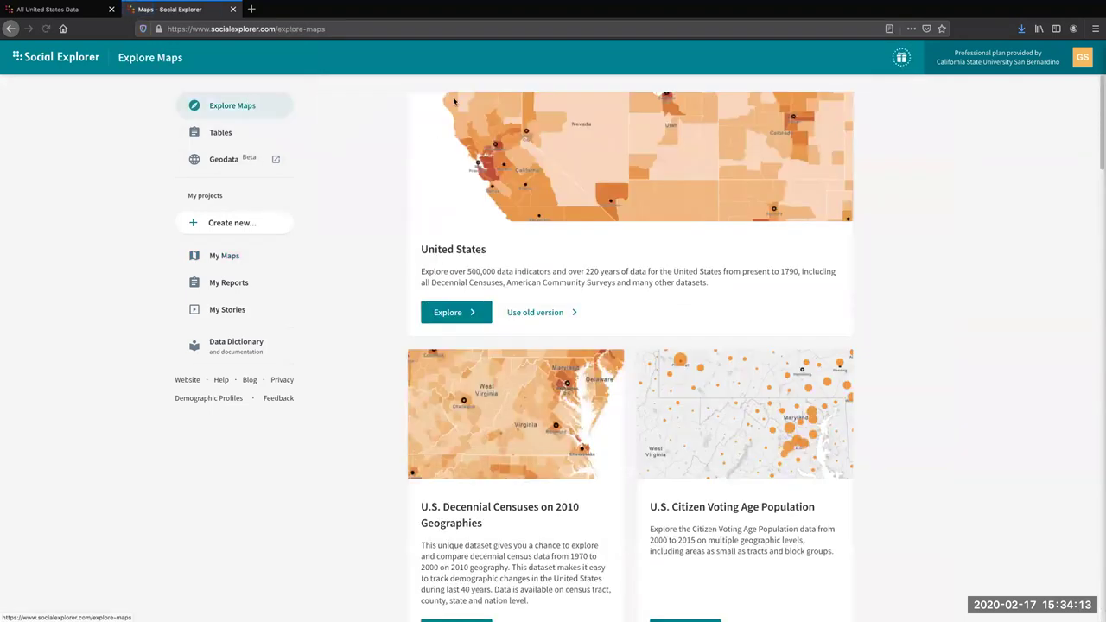
Step: Browse the whole list of datasets available for tables, from U.S. Decennial Census to World Development Indicators
{"action": "left_click", "coordinate": [240, 138]}
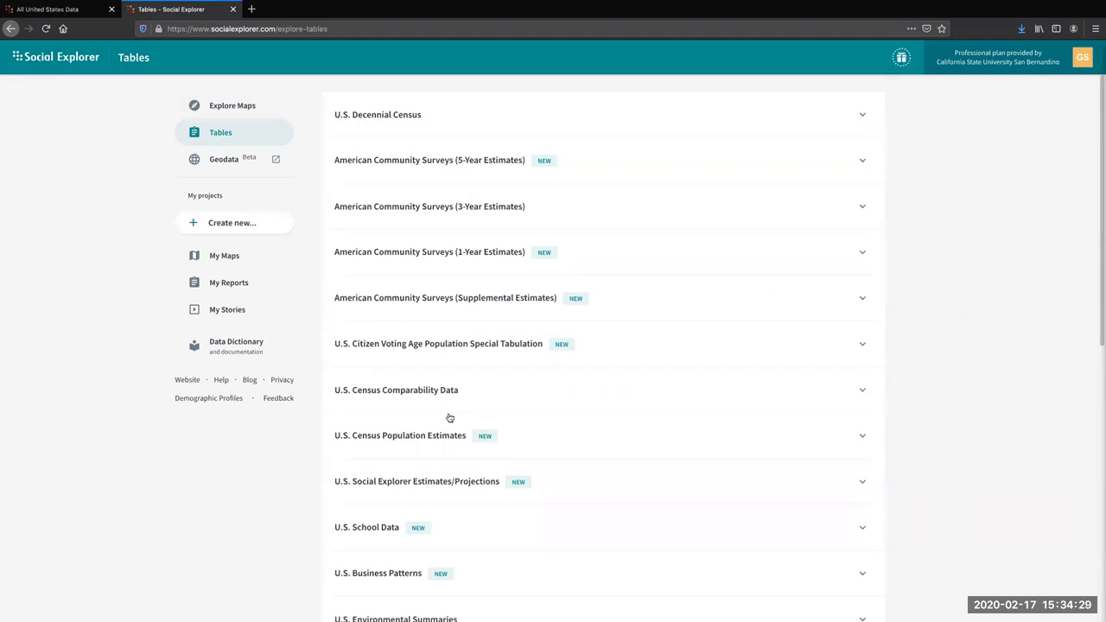
{"action": "scroll", "coordinate": [818, 391], "scroll_direction": "down", "scroll_amount": 5}
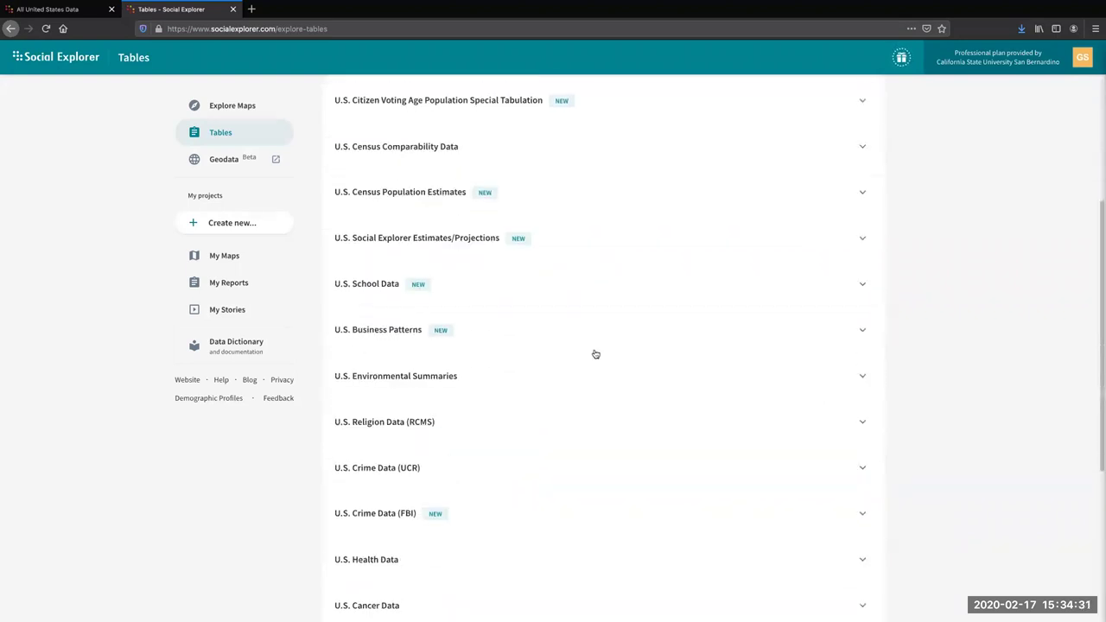
{"action": "scroll", "coordinate": [579, 323], "scroll_direction": "down", "scroll_amount": 6}
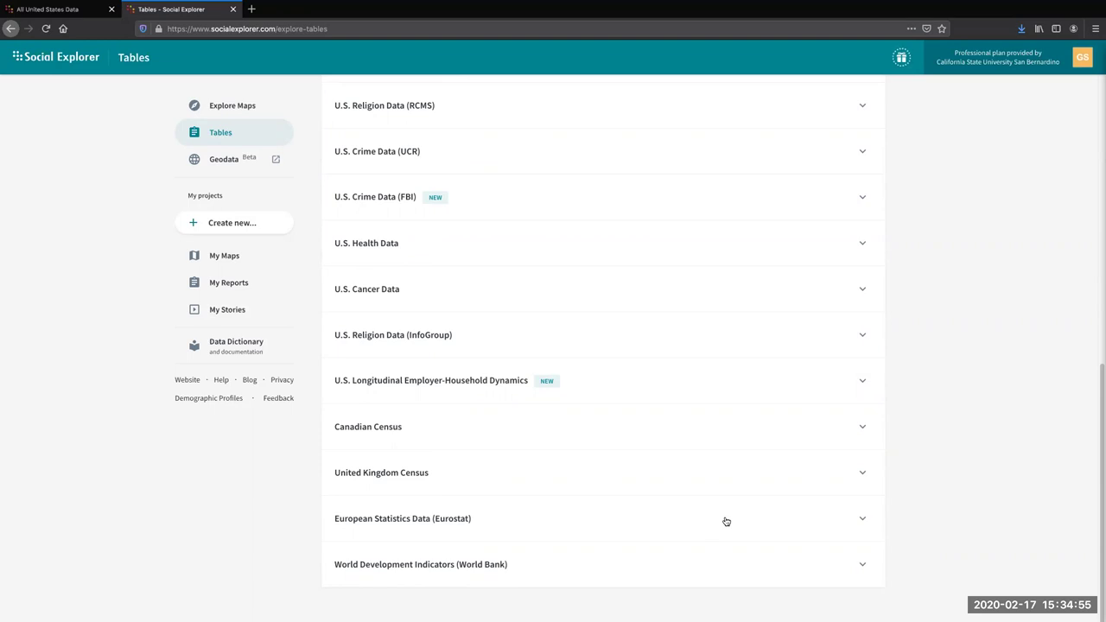
{"action": "scroll", "coordinate": [726, 521], "scroll_direction": "up", "scroll_amount": 5}
{"action": "scroll", "coordinate": [726, 521], "scroll_direction": "up", "scroll_amount": 2}
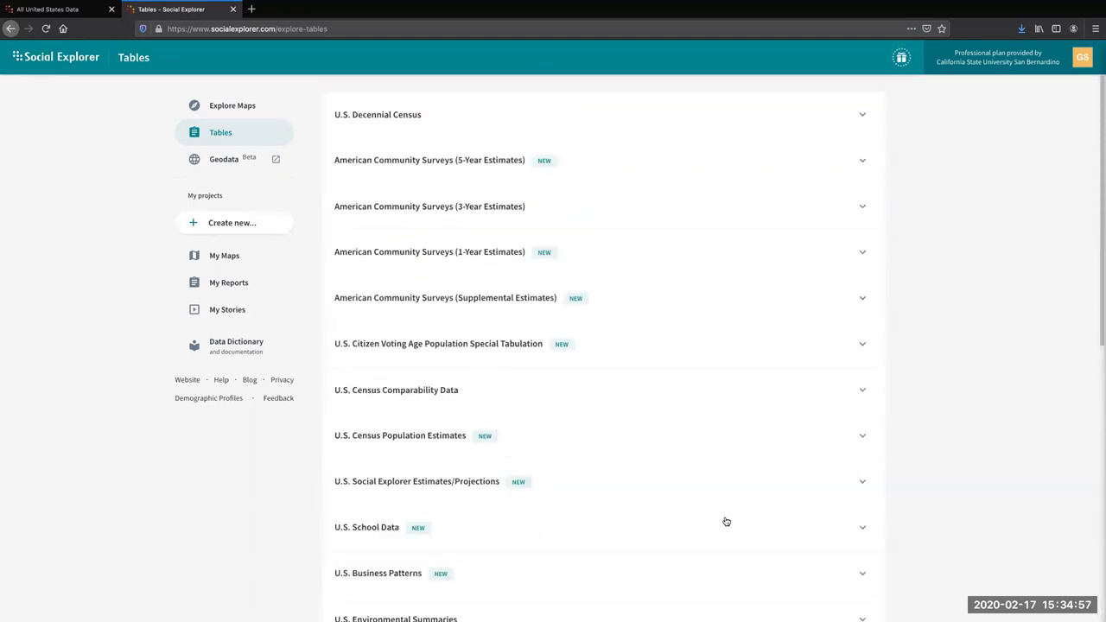
{"action": "scroll", "coordinate": [726, 521], "scroll_direction": "down", "scroll_amount": 1}
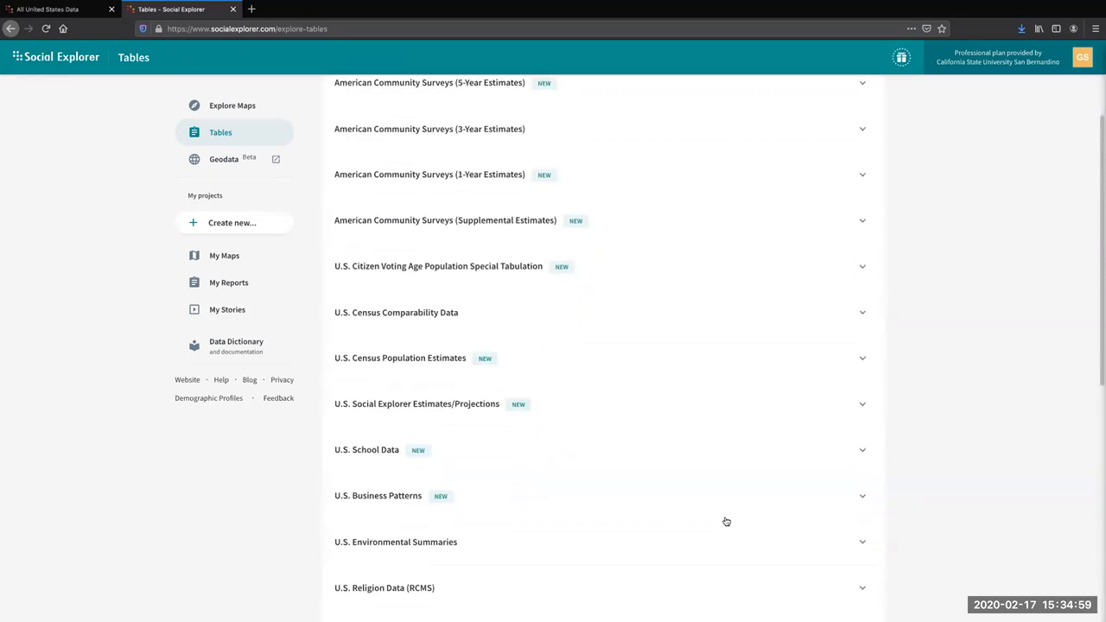
{"action": "scroll", "coordinate": [726, 521], "scroll_direction": "up", "scroll_amount": 1}
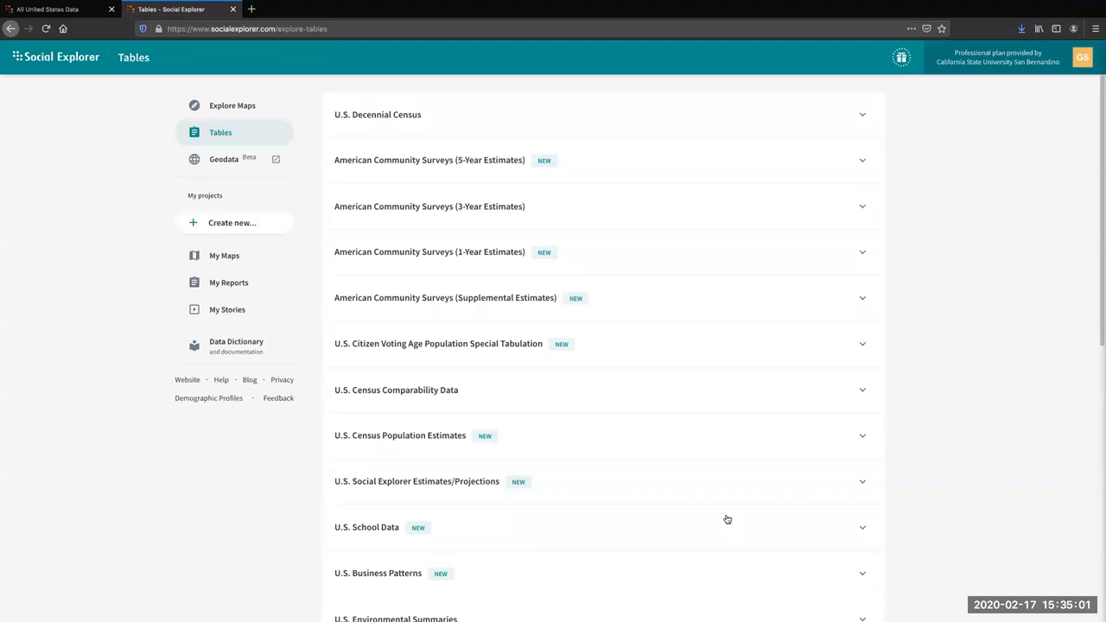
{"action": "scroll", "coordinate": [726, 519], "scroll_direction": "down", "scroll_amount": 2}
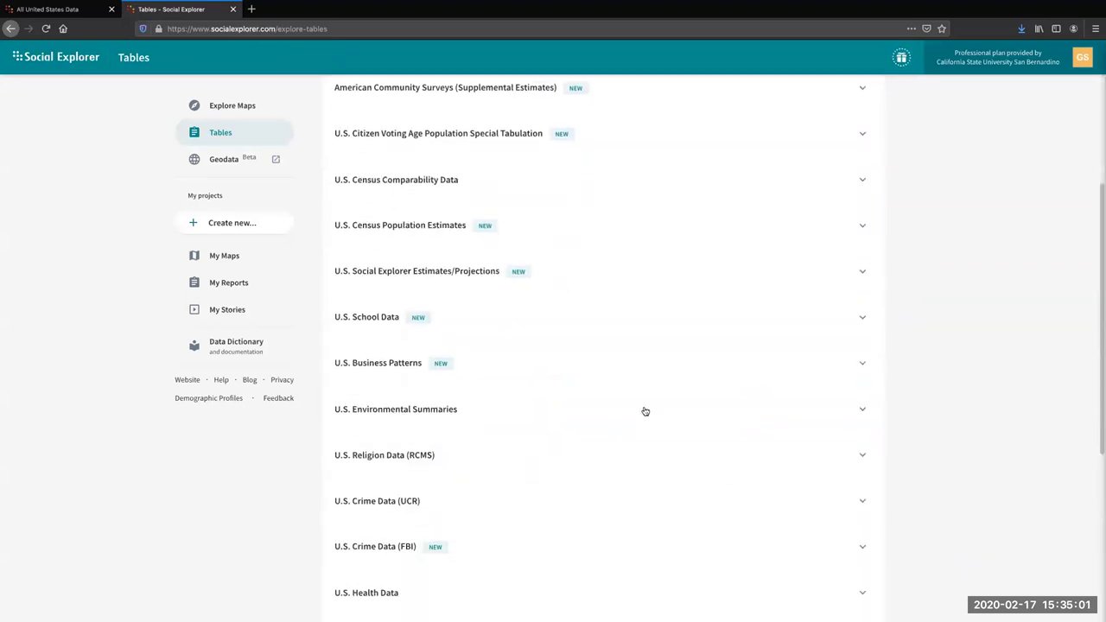
Step: View the additional information on School Digger 2018 under U.S. School Data and return to the tables list
{"action": "left_click", "coordinate": [859, 320]}
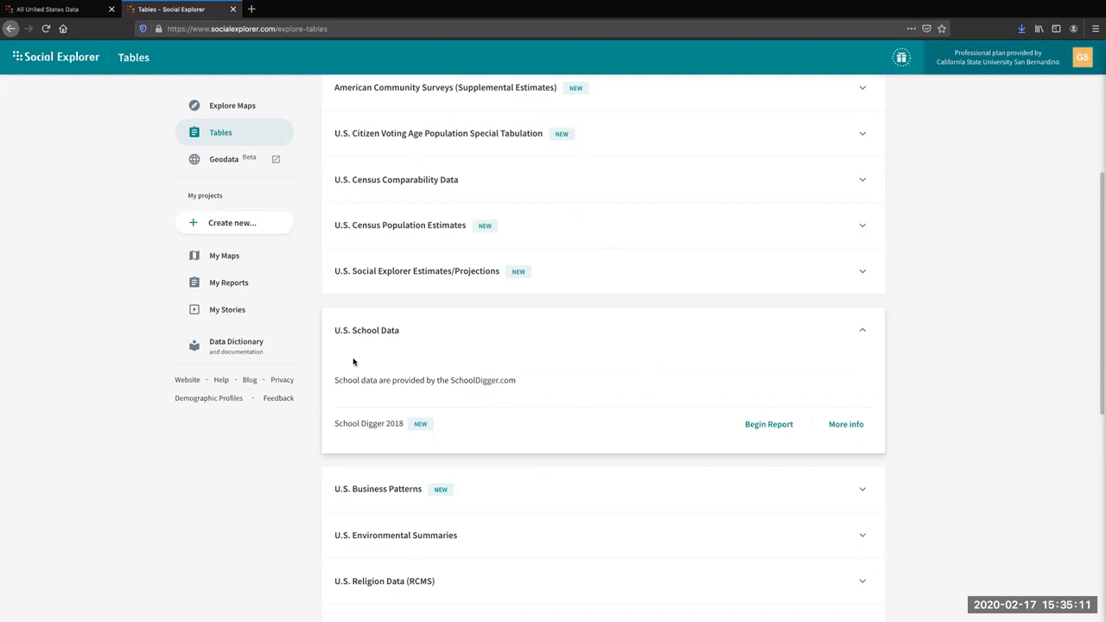
{"action": "left_click", "coordinate": [845, 428]}
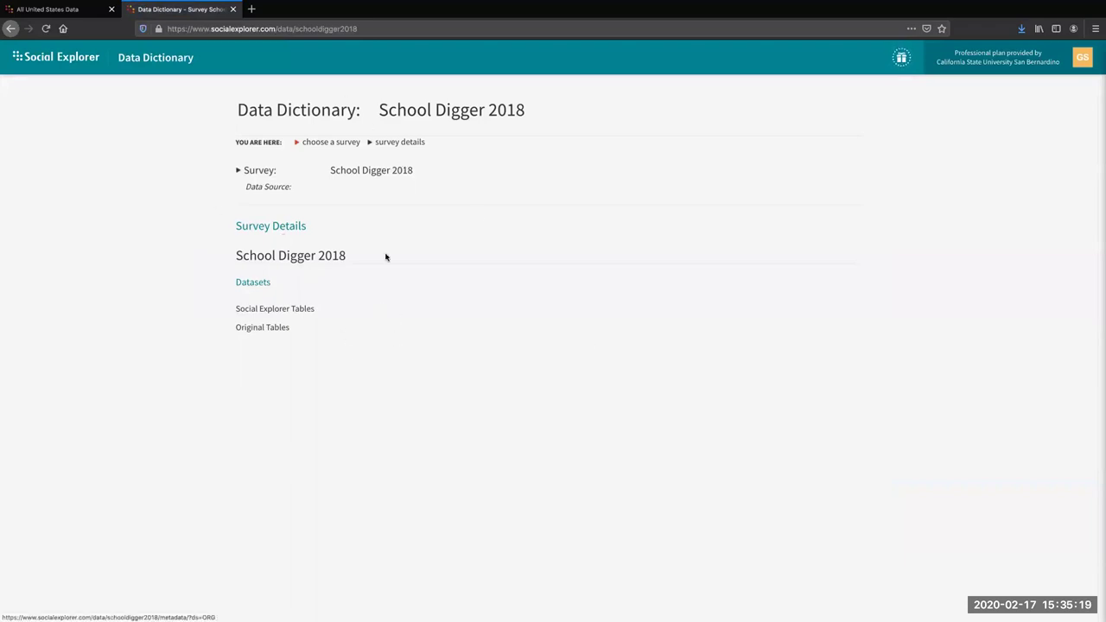
{"action": "left_click", "coordinate": [9, 28]}
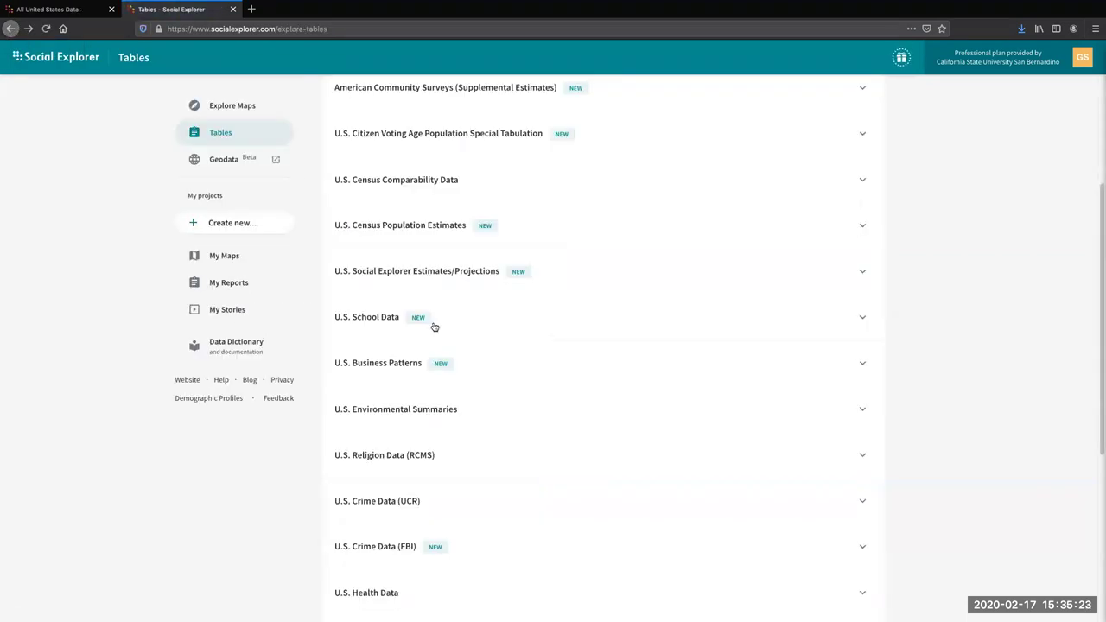
Step: Begin a School Digger 2018 report from U.S. School Data with 040 State as the geographic type
{"action": "left_click", "coordinate": [864, 320]}
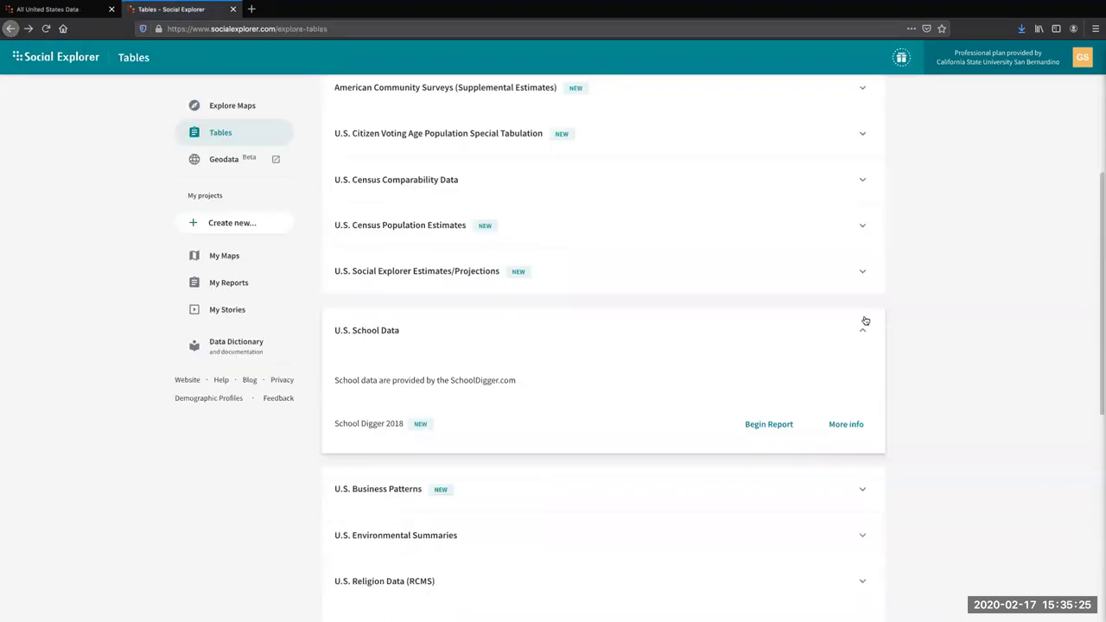
{"action": "left_click", "coordinate": [763, 427]}
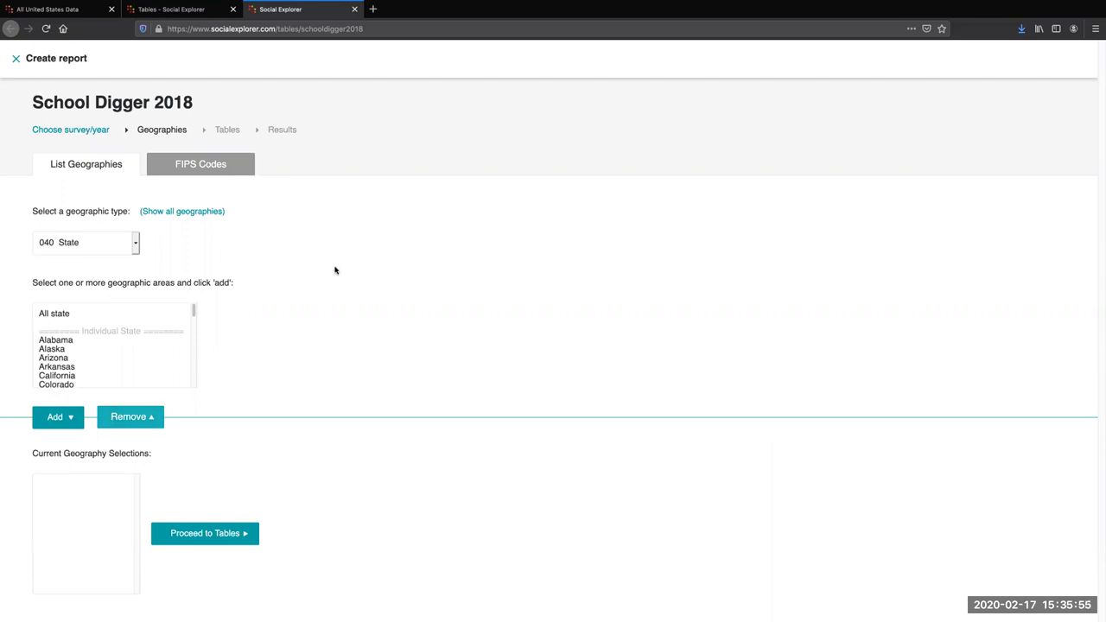
{"action": "left_click", "coordinate": [134, 247]}
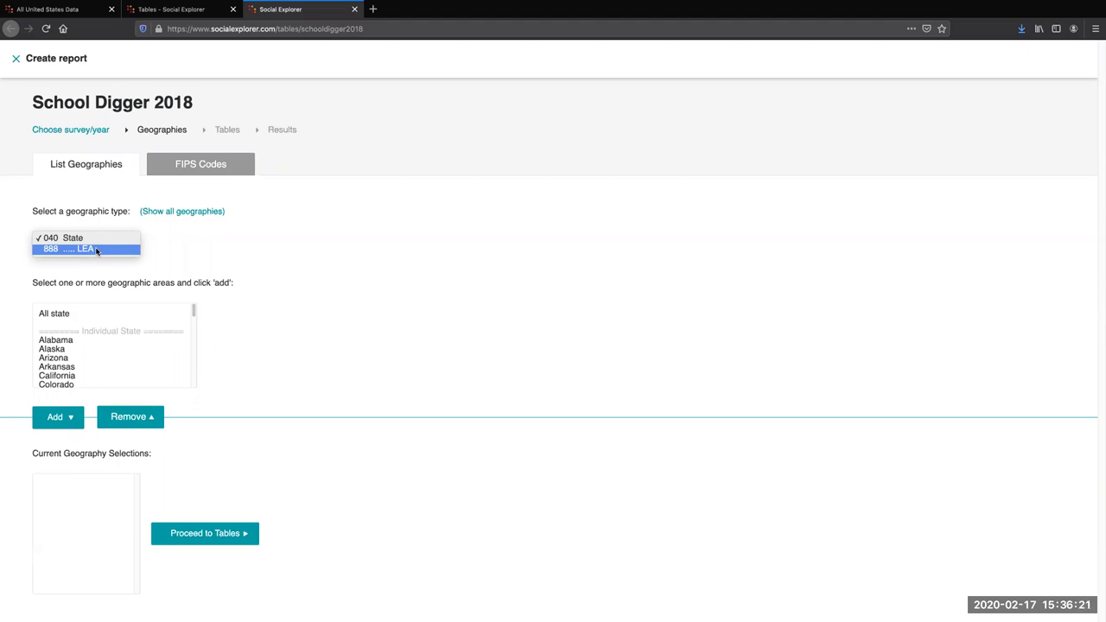
{"action": "left_click", "coordinate": [69, 243]}
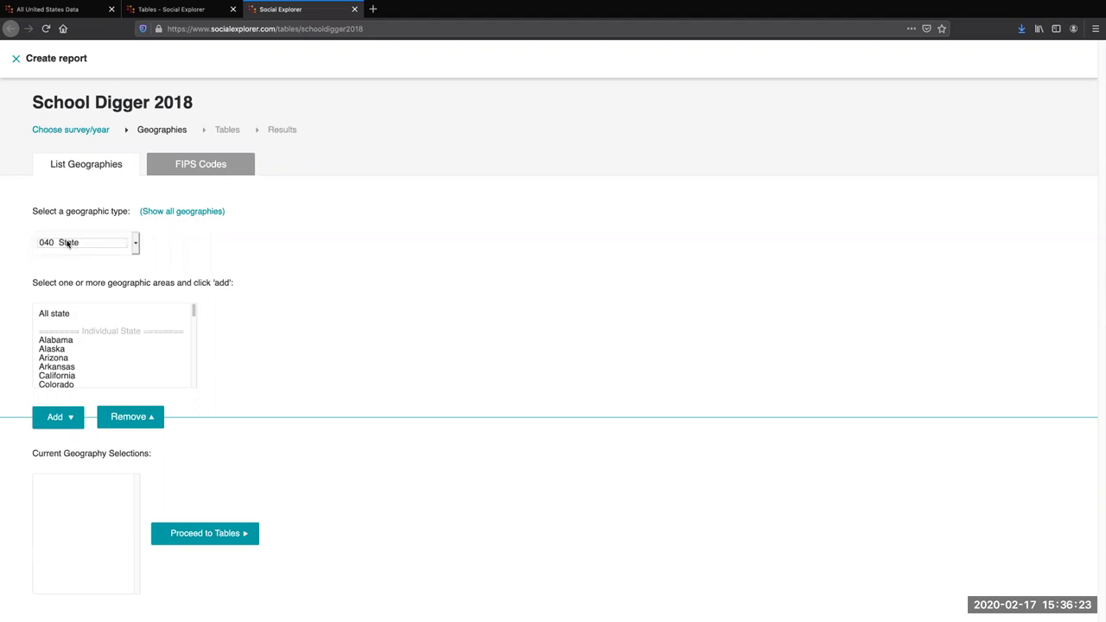
Step: Add California and Iowa to the report's geography selections
{"action": "left_click", "coordinate": [74, 377]}
{"action": "left_click", "coordinate": [78, 420]}
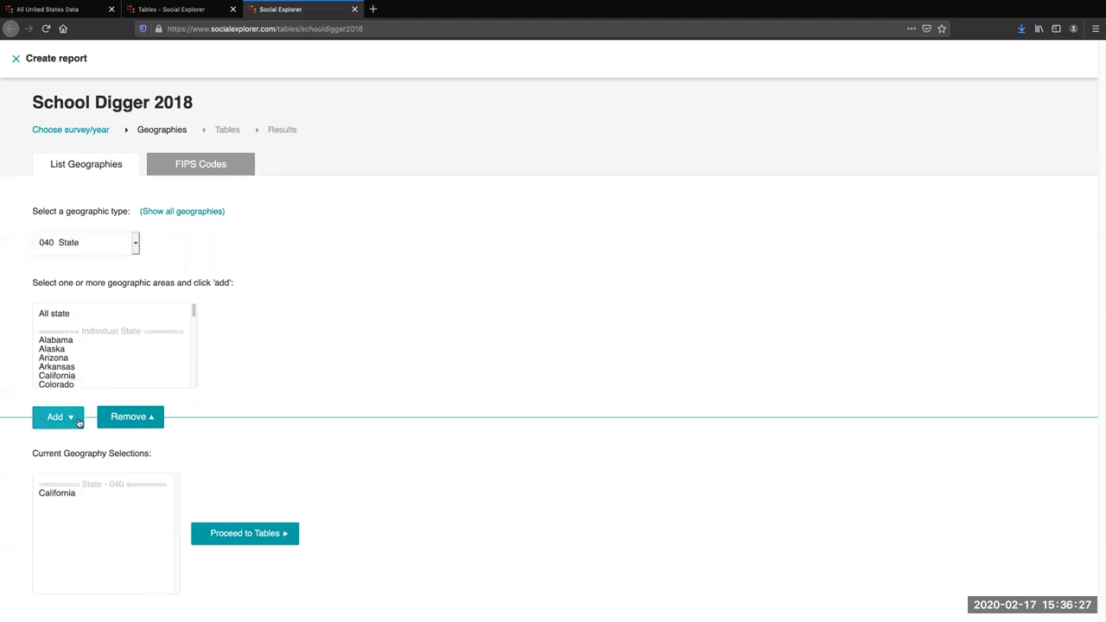
{"action": "left_click_drag", "start_coordinate": [193, 313], "coordinate": [194, 335]}
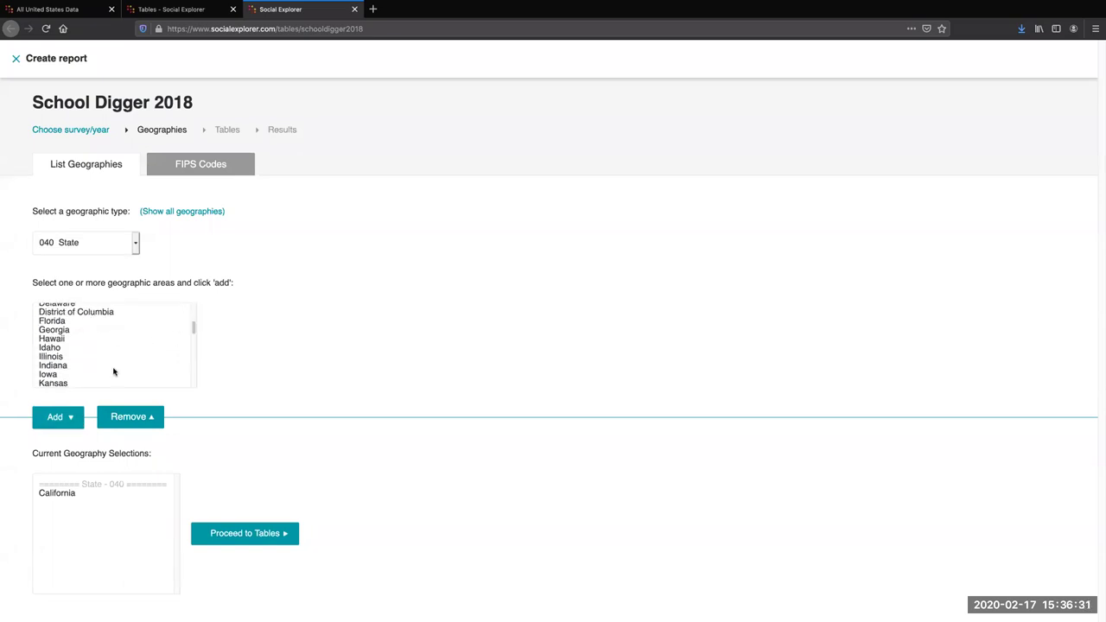
{"action": "left_click", "coordinate": [53, 375]}
{"action": "left_click", "coordinate": [60, 420]}
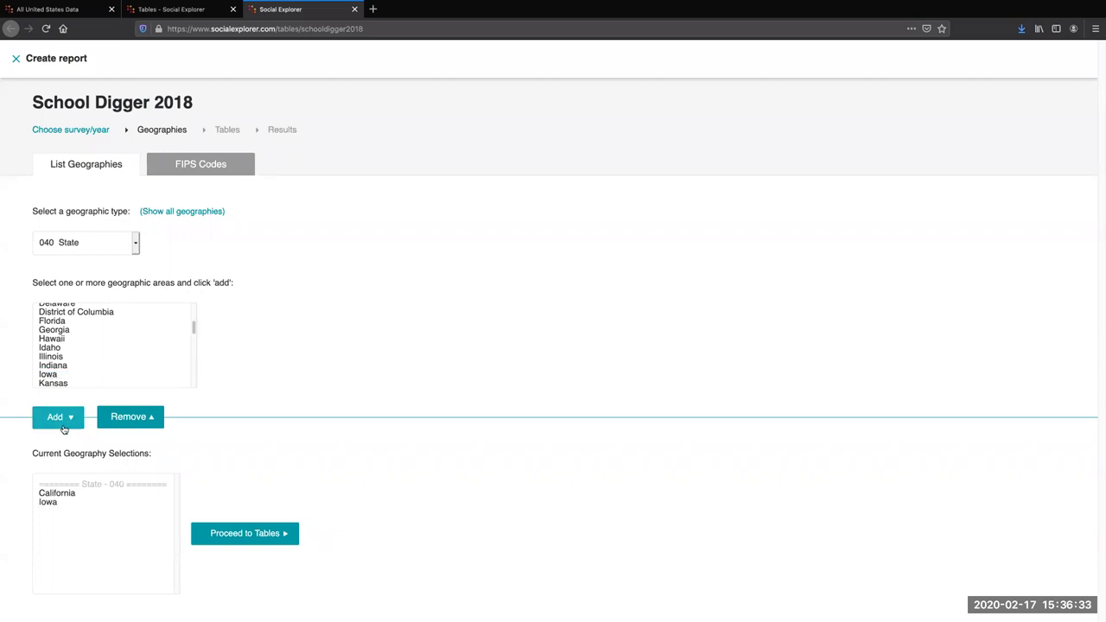
Step: Try to select Kansas together with another state among the geographic areas
{"action": "left_click_drag", "start_coordinate": [195, 332], "coordinate": [194, 344]}
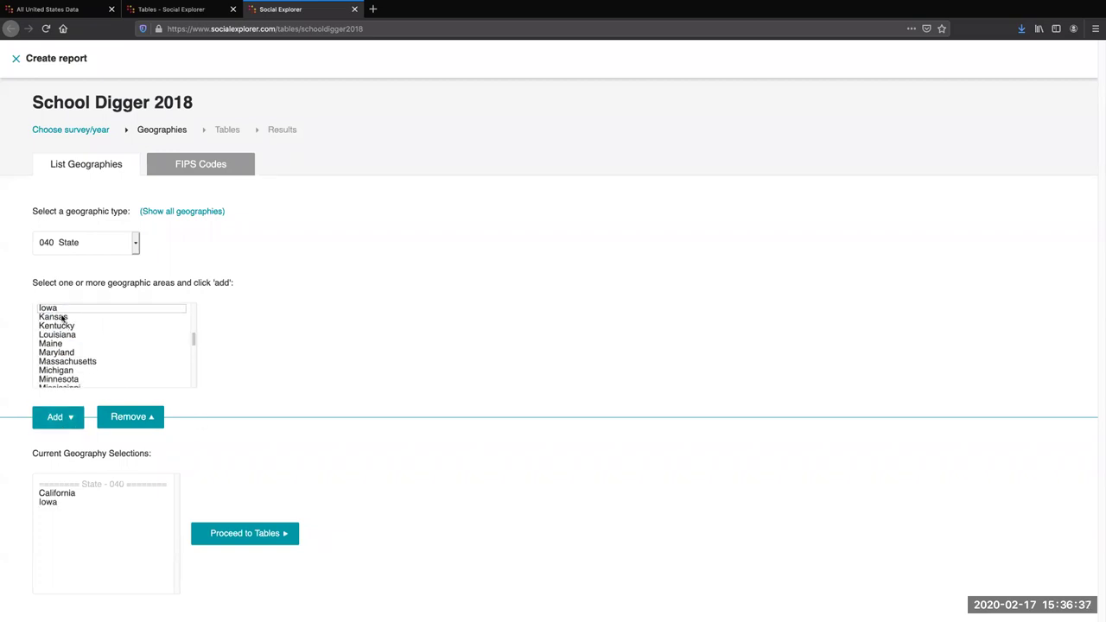
{"action": "left_click", "coordinate": [62, 319]}
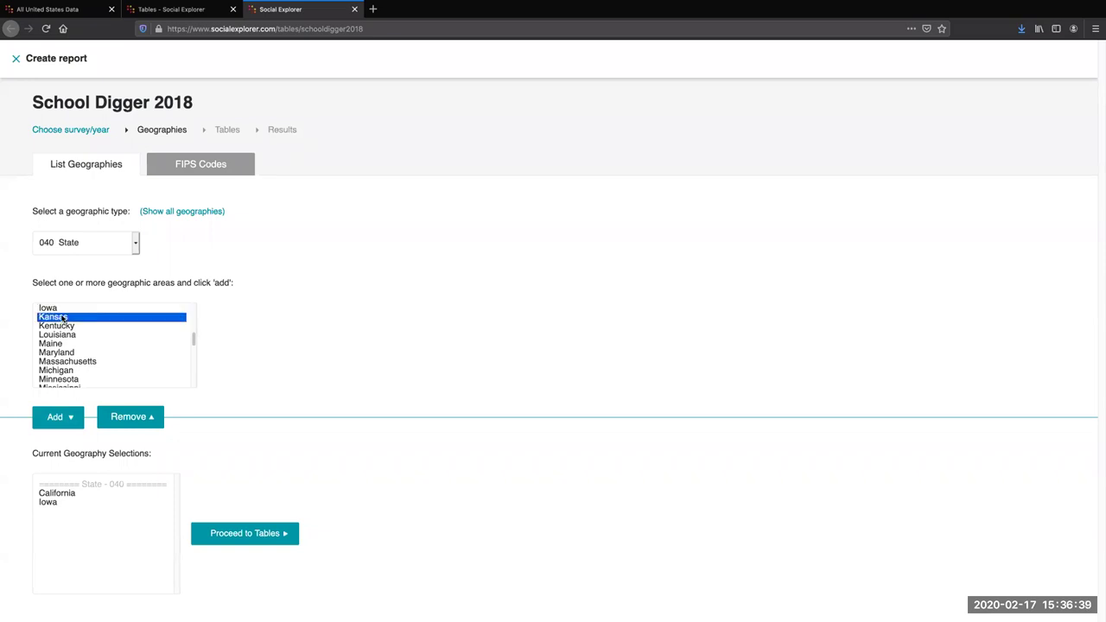
{"action": "right_click", "coordinate": [70, 348]}
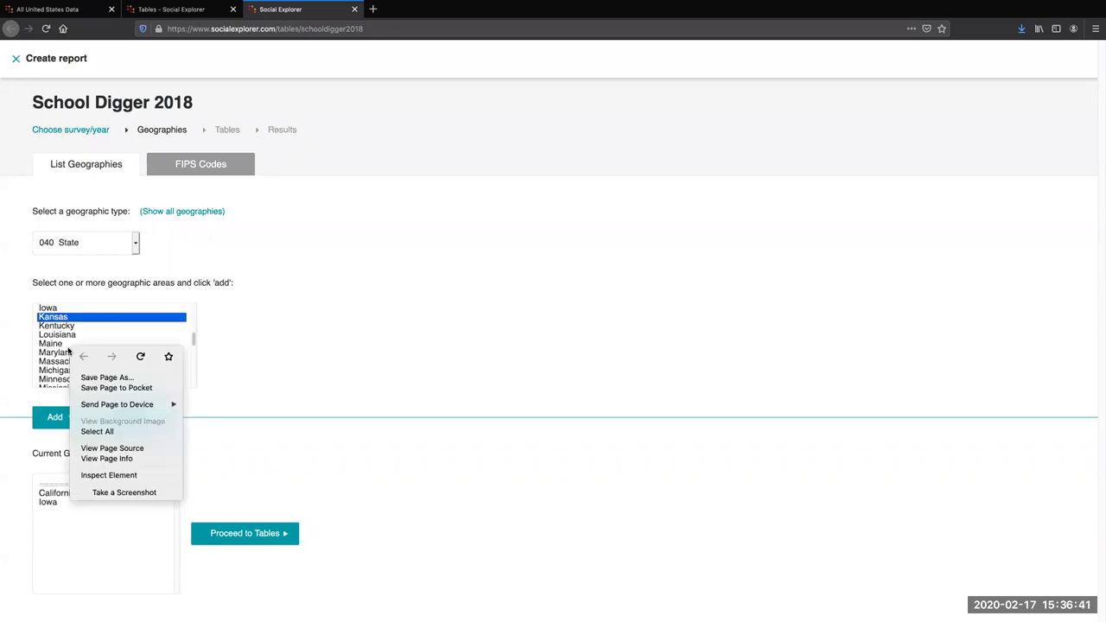
{"action": "left_click", "coordinate": [64, 343]}
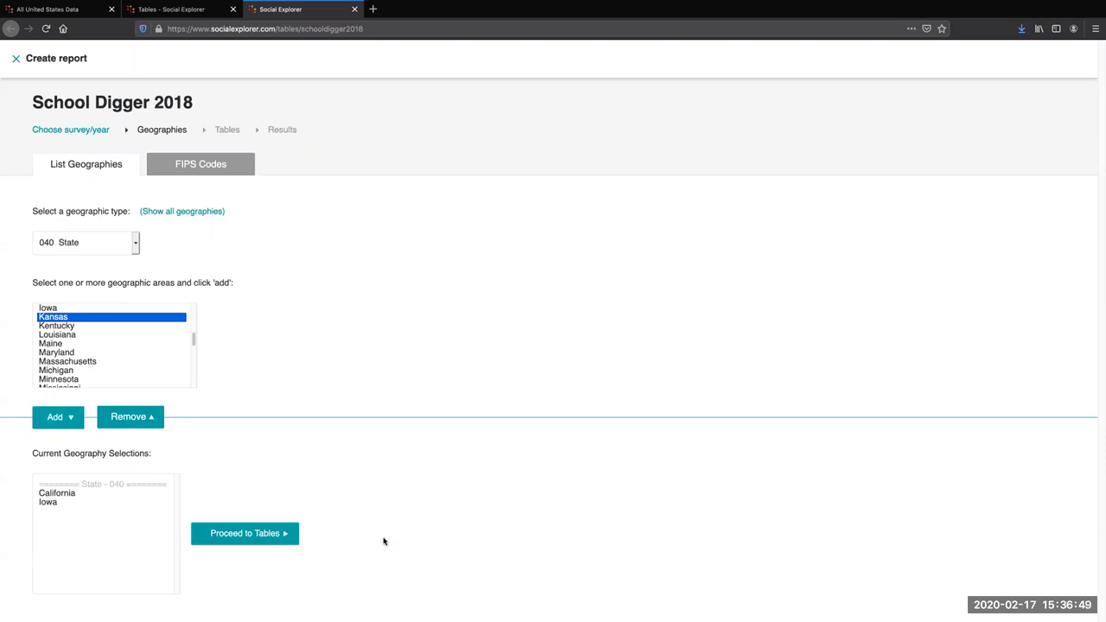
Step: Proceed to the tables, add T001. Rankings to the report, and show the results
{"action": "left_click", "coordinate": [223, 533]}
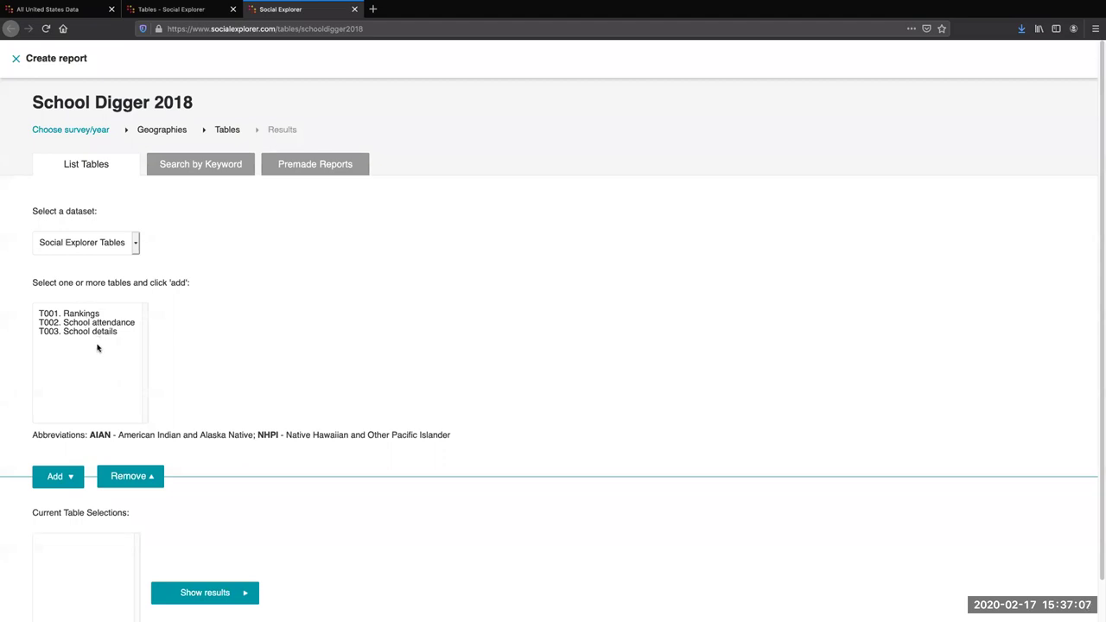
{"action": "left_click", "coordinate": [95, 315]}
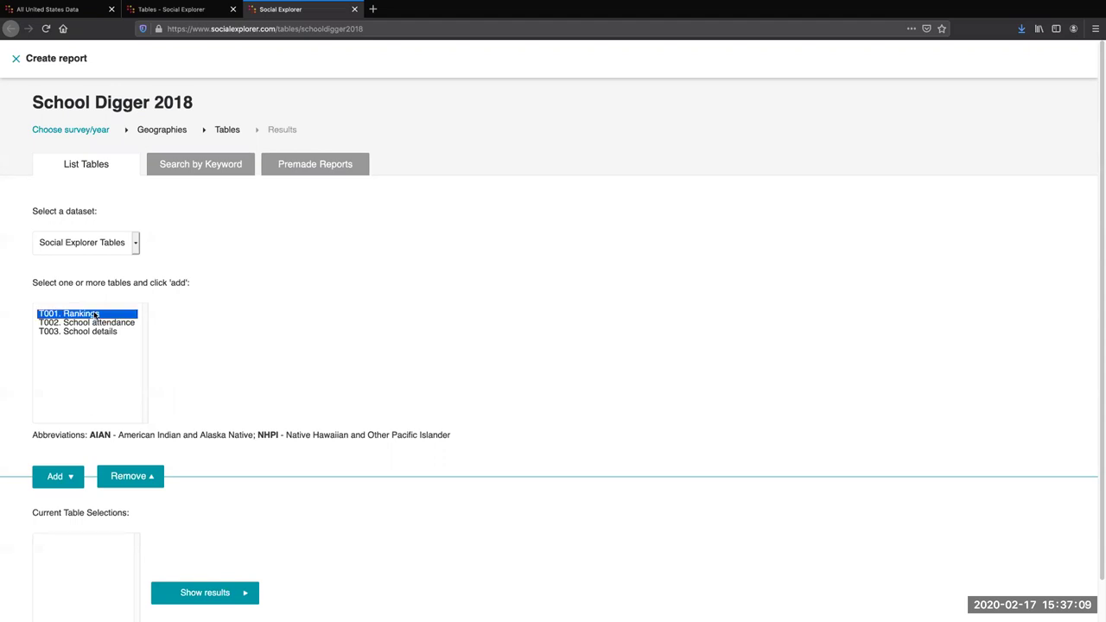
{"action": "left_click", "coordinate": [76, 476]}
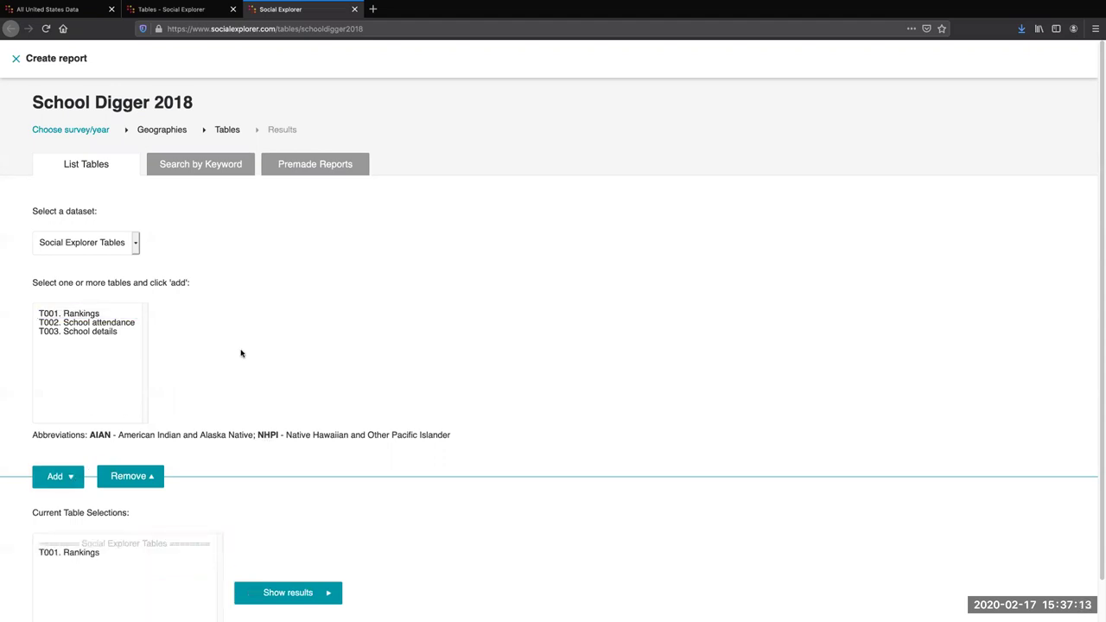
{"action": "left_click", "coordinate": [292, 591]}
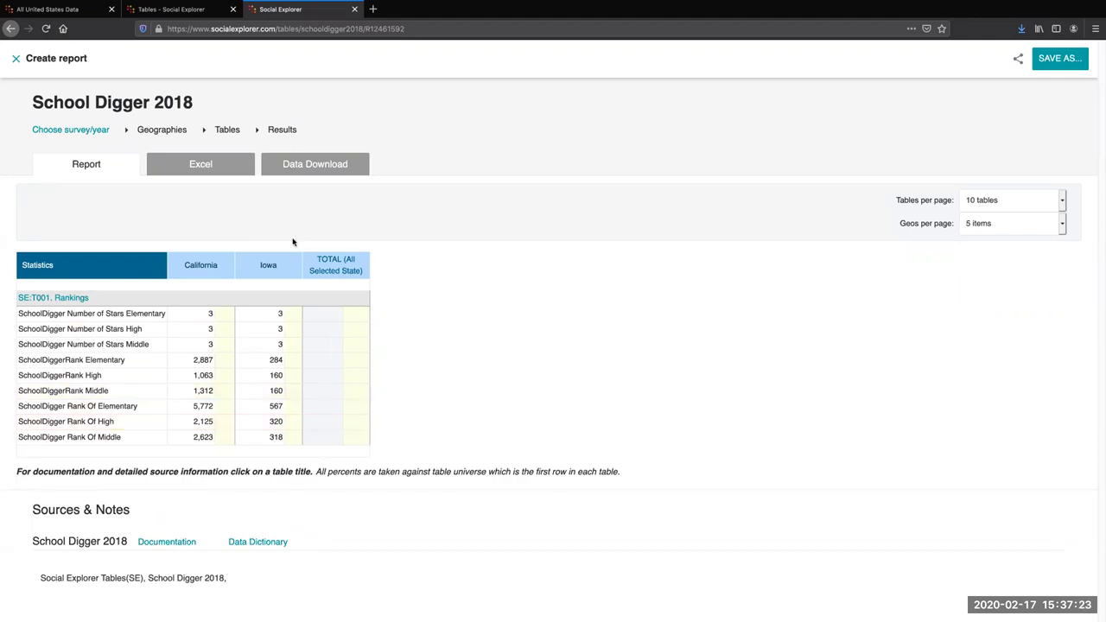
Step: Review the School Digger 2018 report's Excel and Data Download export options and close the report
{"action": "left_click", "coordinate": [202, 168]}
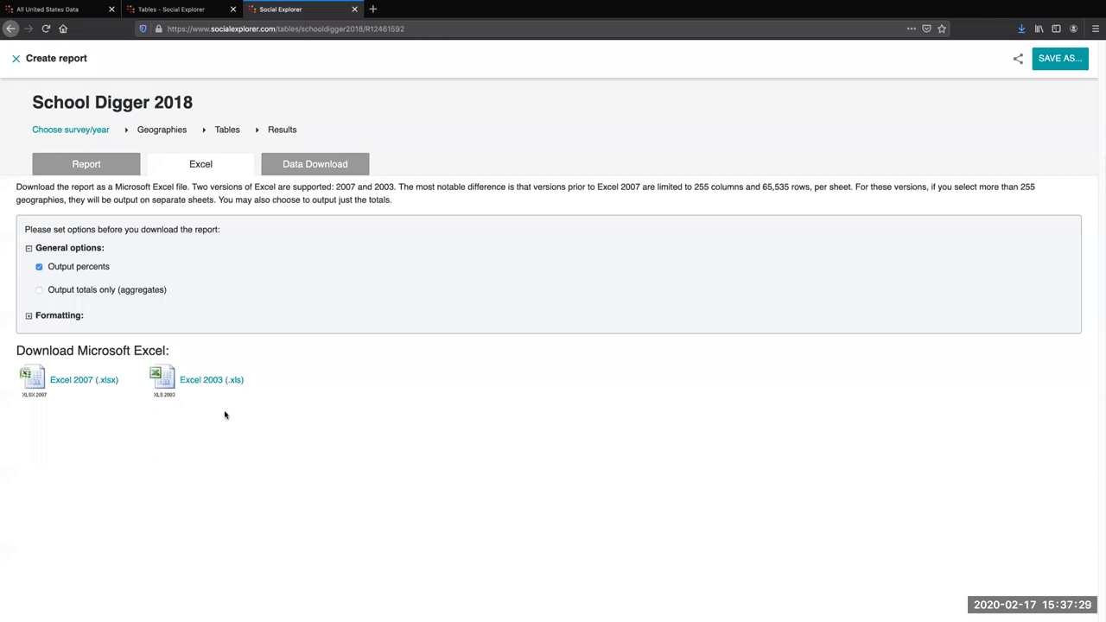
{"action": "left_click", "coordinate": [309, 160]}
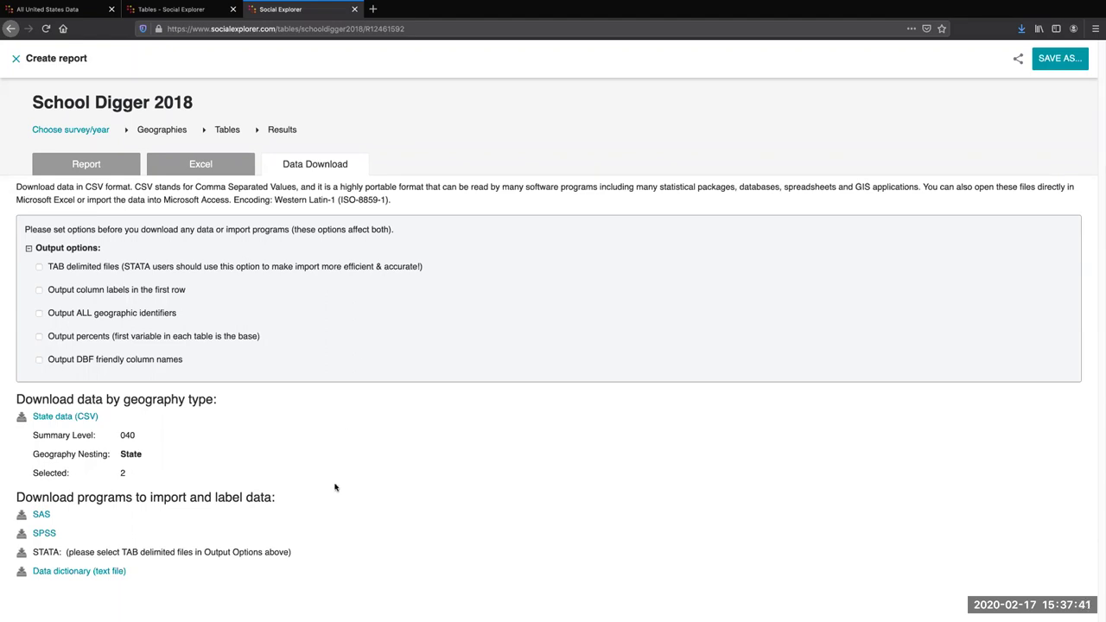
{"action": "left_click", "coordinate": [15, 62]}
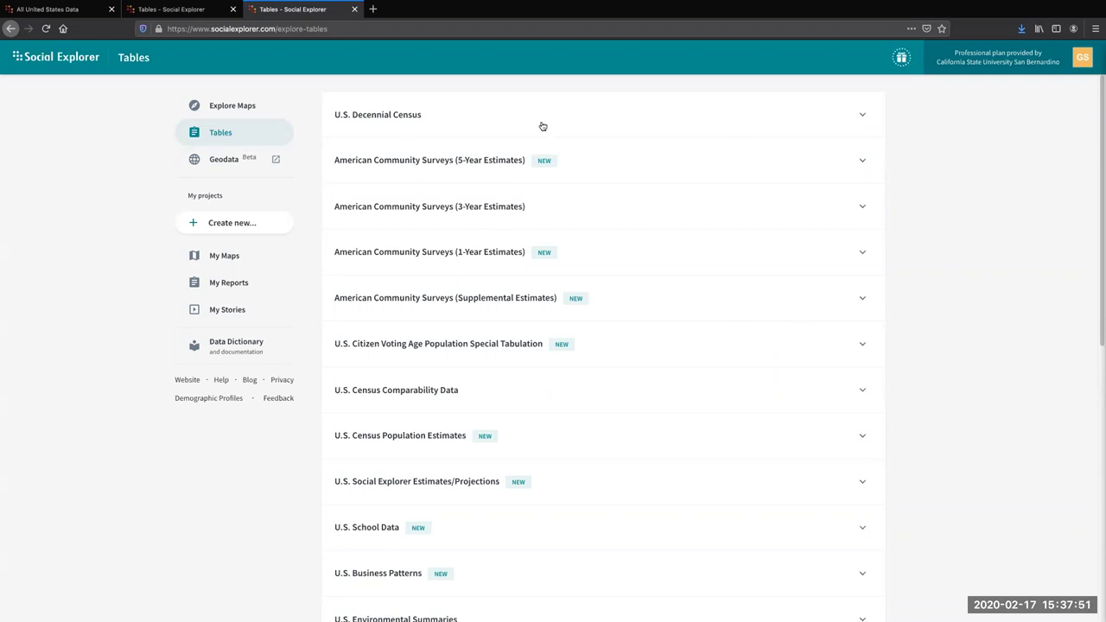
Step: Begin a report from American Community Survey (ACS) 2011–2013 (3-Year Estimates)
{"action": "scroll", "coordinate": [949, 470], "scroll_direction": "down", "scroll_amount": 1}
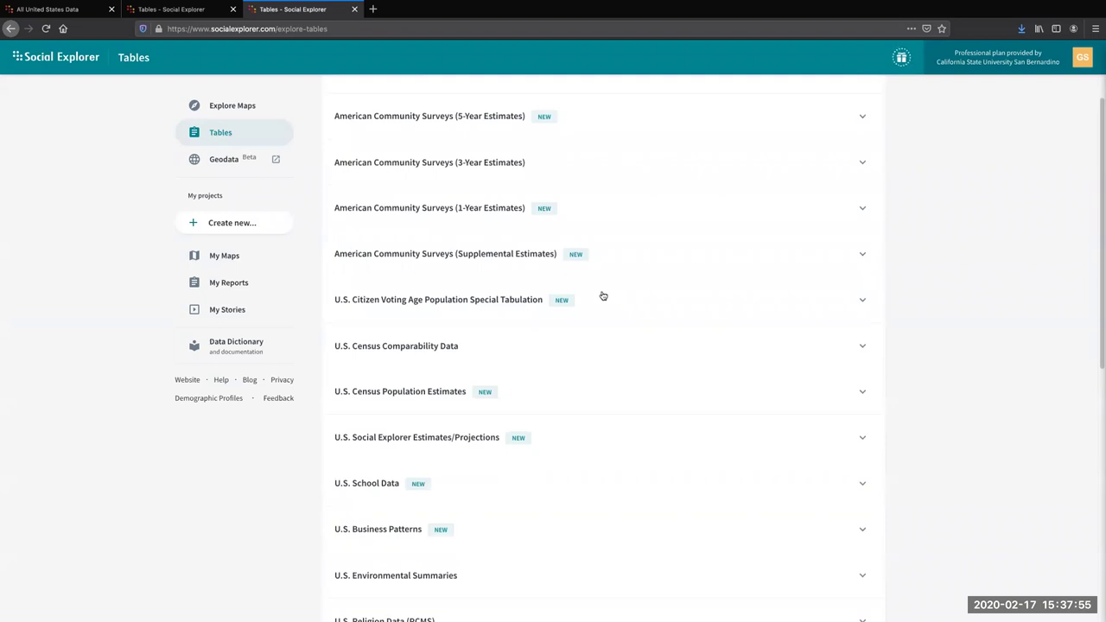
{"action": "scroll", "coordinate": [605, 296], "scroll_direction": "up", "scroll_amount": 1}
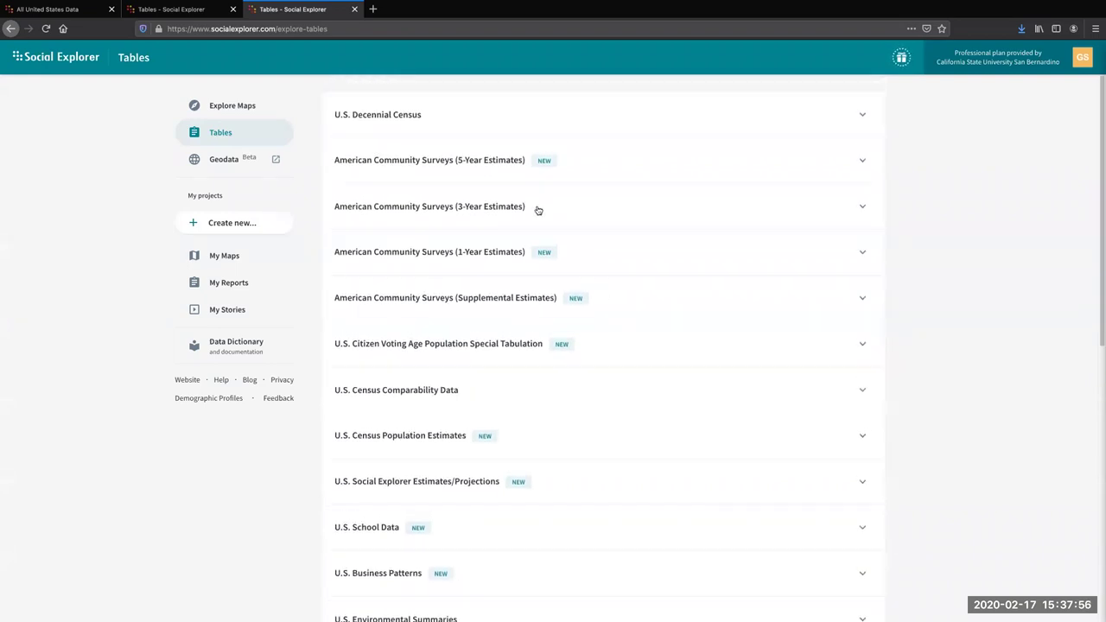
{"action": "left_click", "coordinate": [827, 214]}
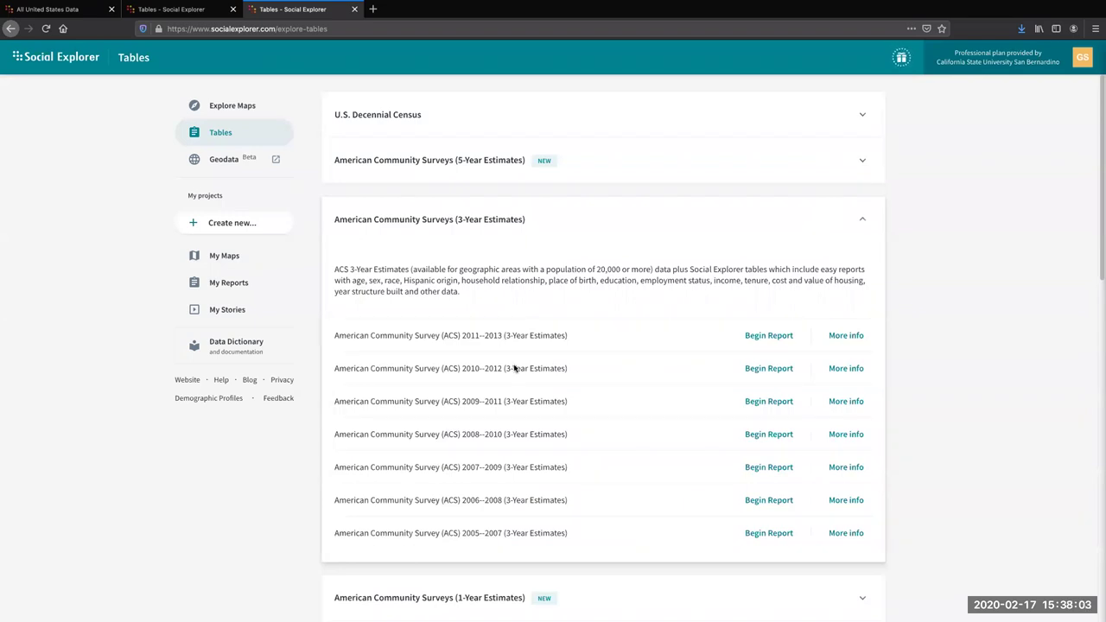
{"action": "left_click", "coordinate": [764, 341]}
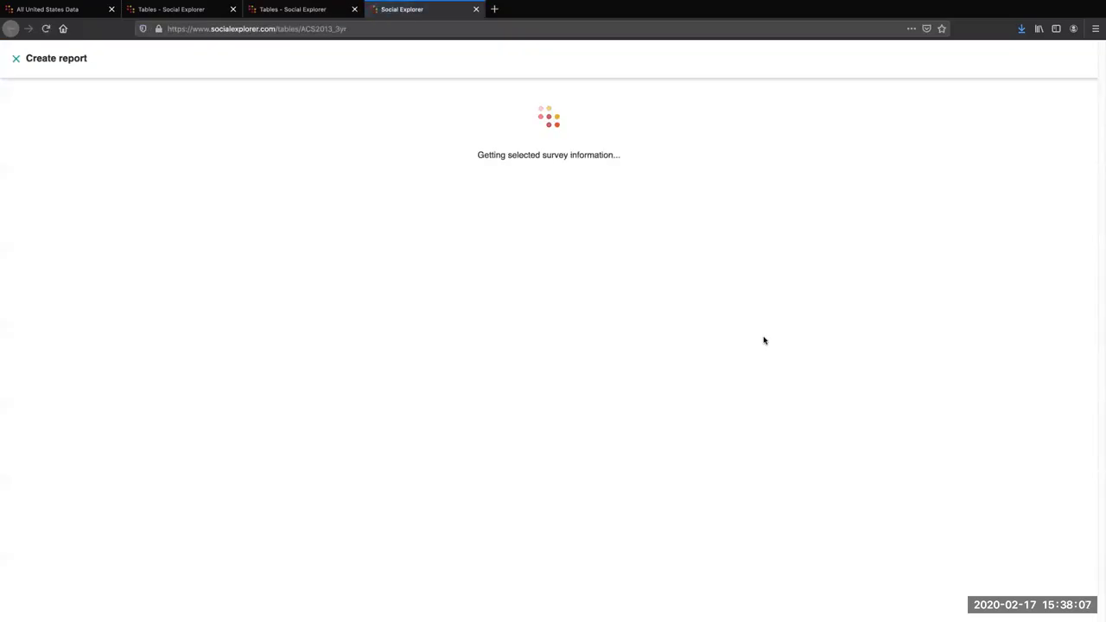
Step: Set the report's geographic type to 050 County and the state to California
{"action": "left_click", "coordinate": [255, 250]}
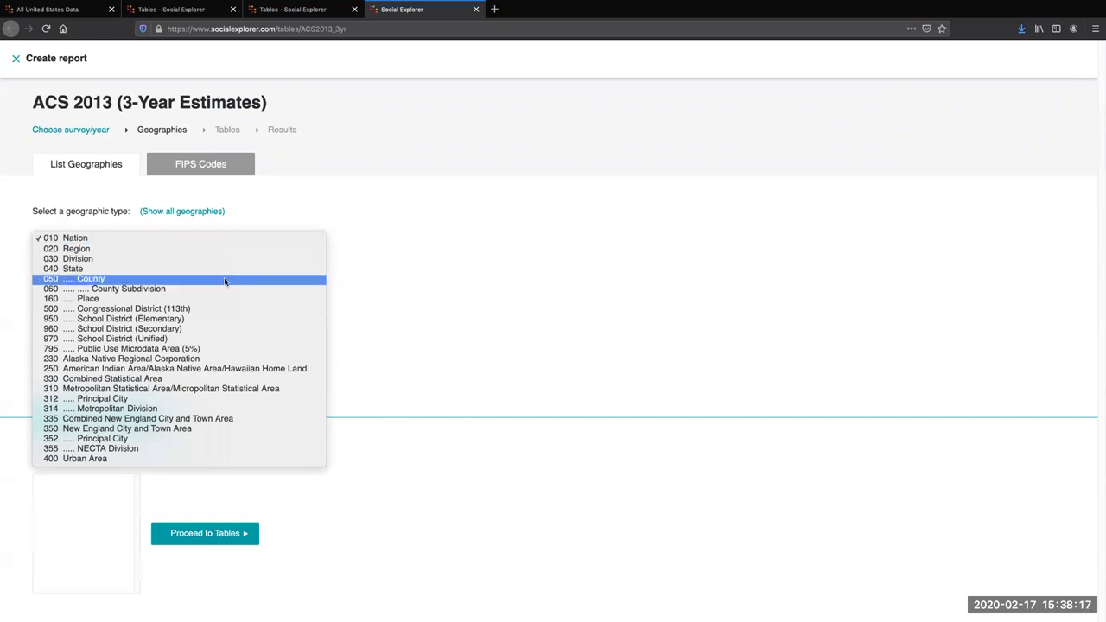
{"action": "left_click", "coordinate": [225, 281]}
{"action": "left_click", "coordinate": [137, 317]}
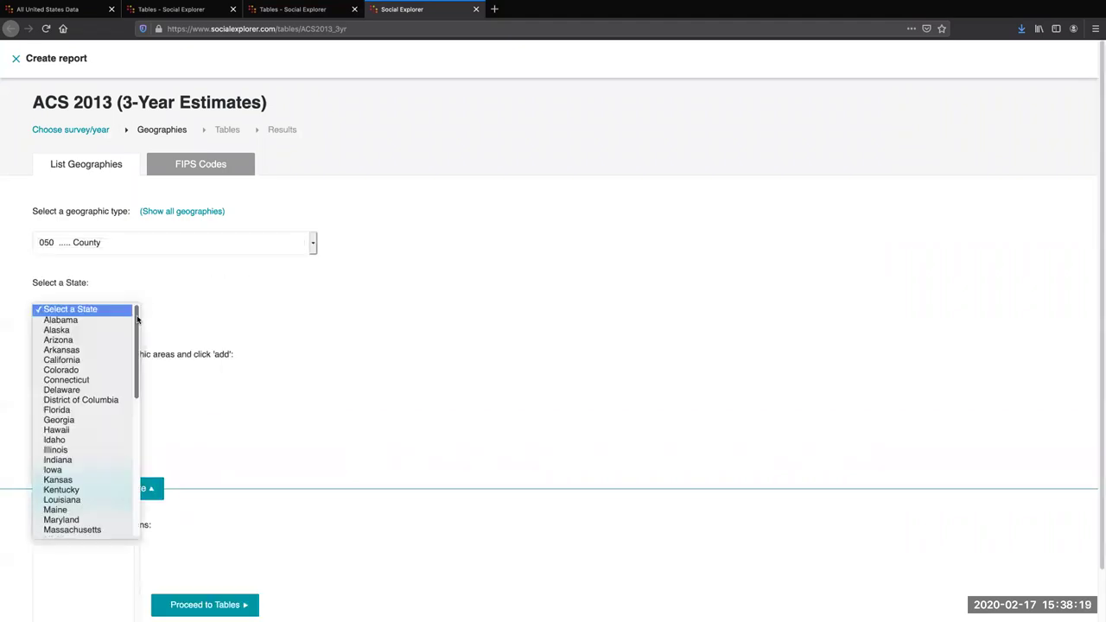
{"action": "left_click", "coordinate": [115, 358]}
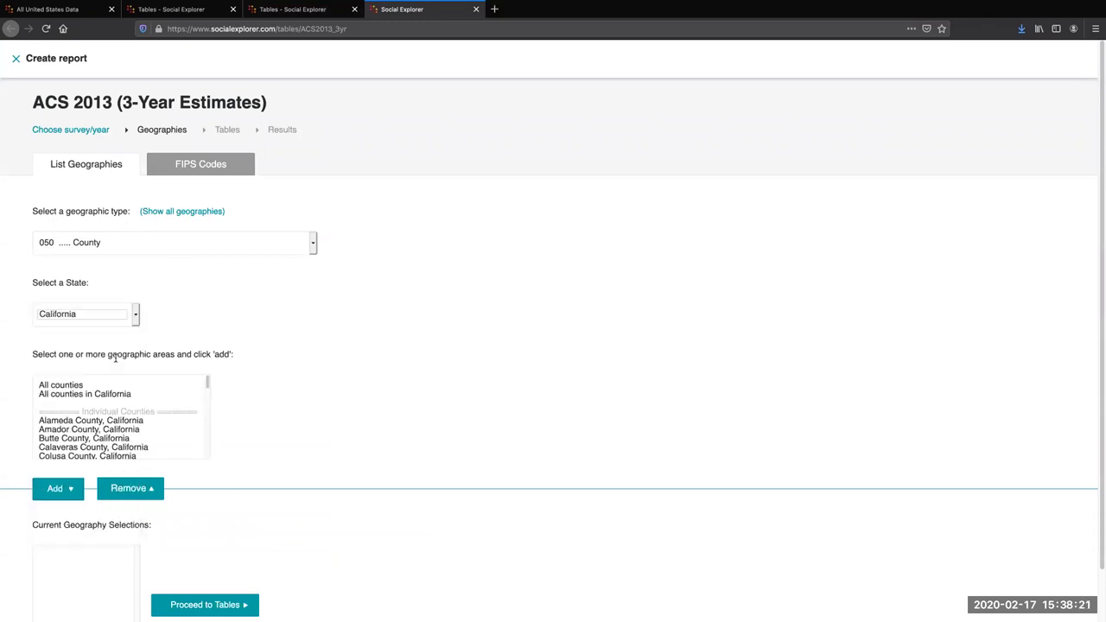
Step: Add San Bernardino County and Riverside County to the report's geography selections
{"action": "left_click_drag", "start_coordinate": [207, 382], "coordinate": [204, 424]}
{"action": "left_click", "coordinate": [131, 421]}
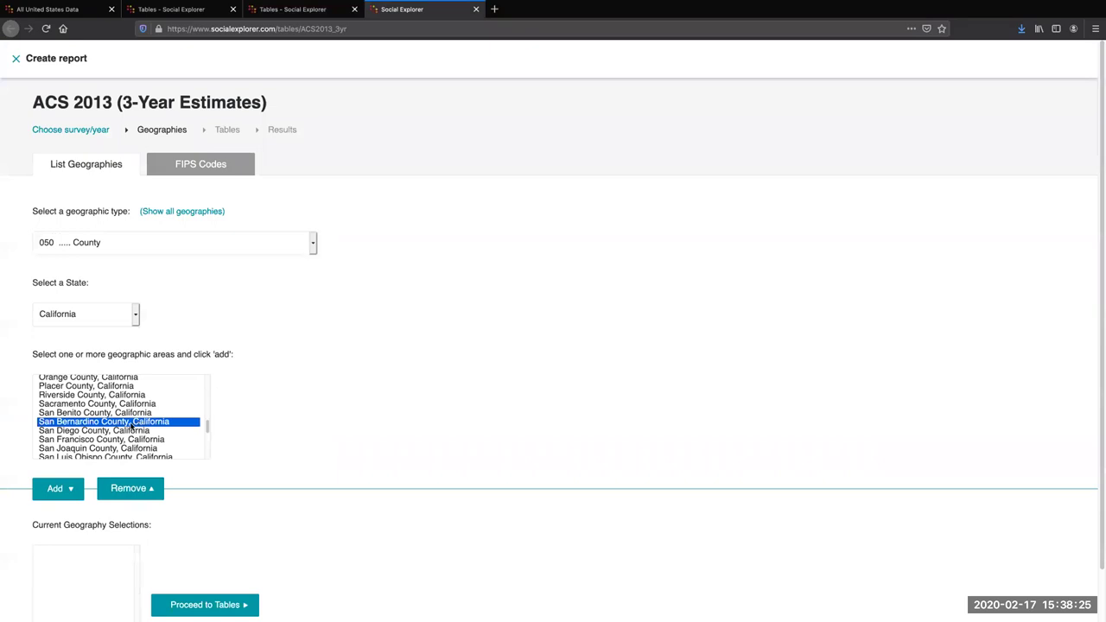
{"action": "left_click", "coordinate": [57, 489]}
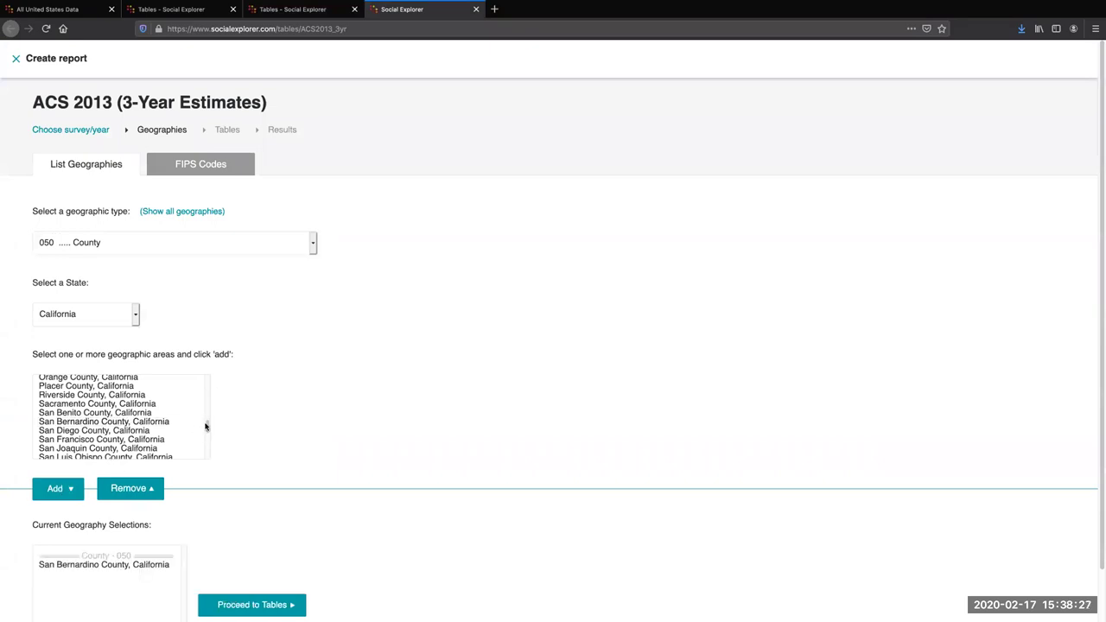
{"action": "left_click", "coordinate": [76, 395]}
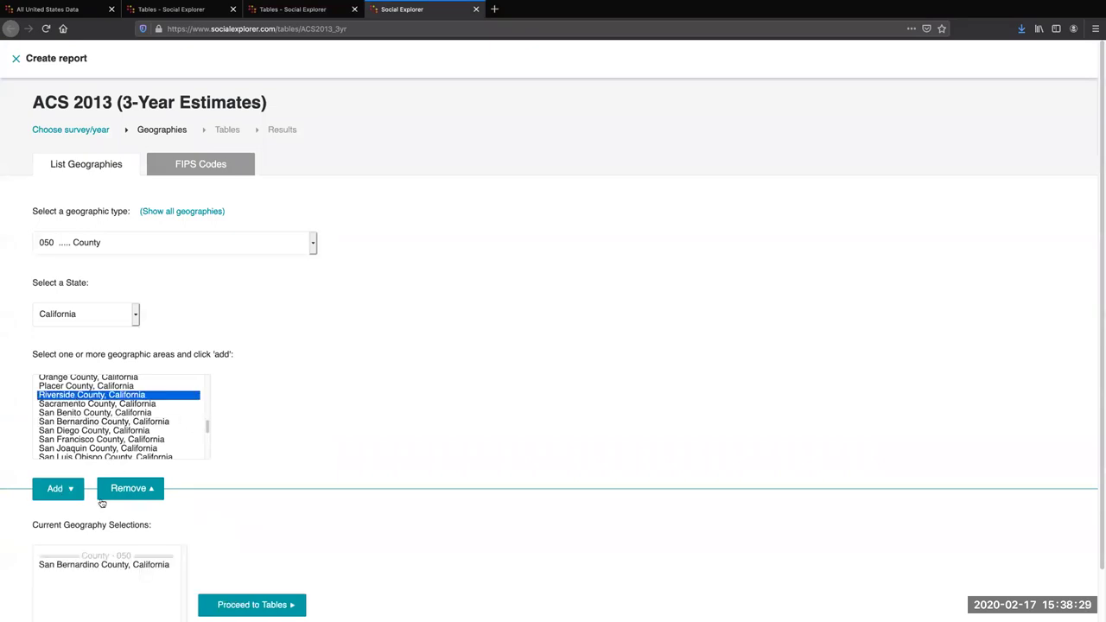
{"action": "left_click", "coordinate": [62, 491]}
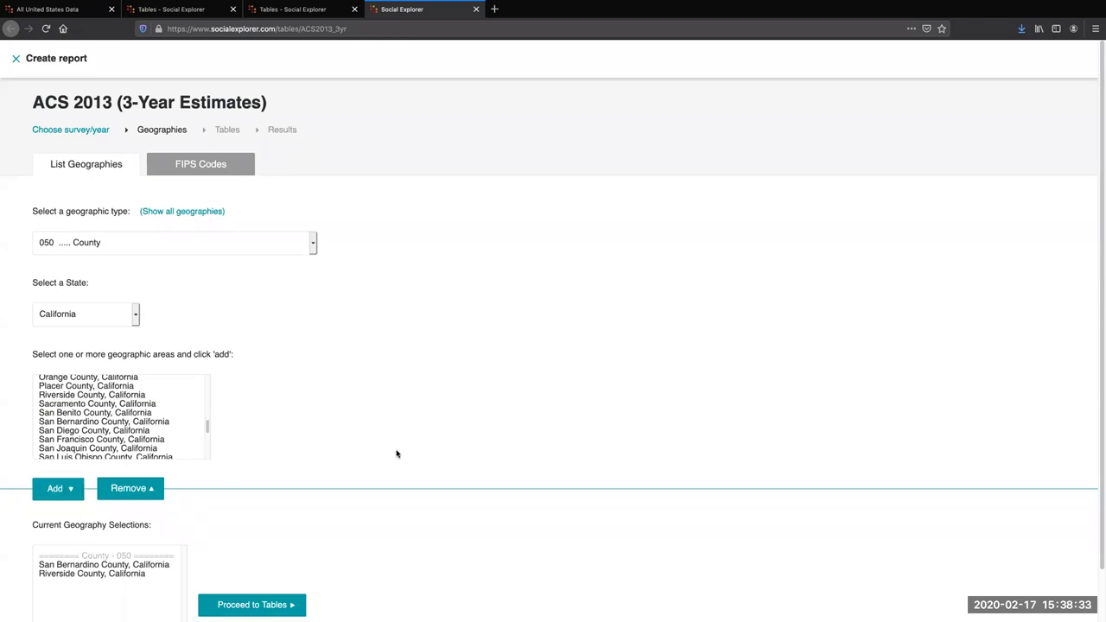
Step: Proceed to the tables and add T27. Average Household Size to the table selections
{"action": "scroll", "coordinate": [1099, 185], "scroll_direction": "down", "scroll_amount": 2}
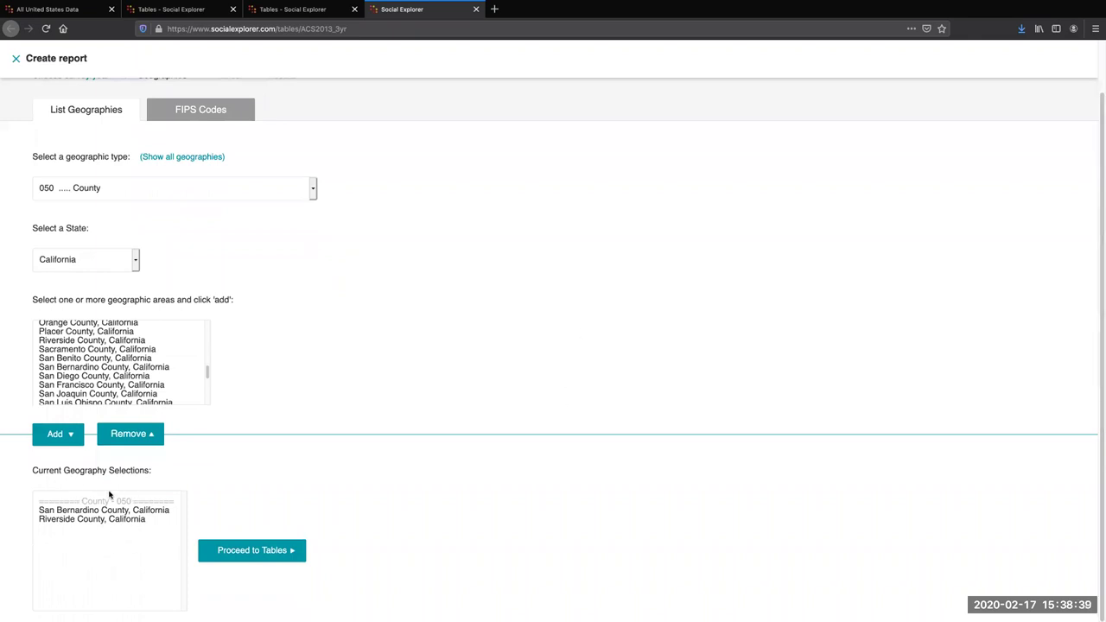
{"action": "left_click", "coordinate": [256, 553]}
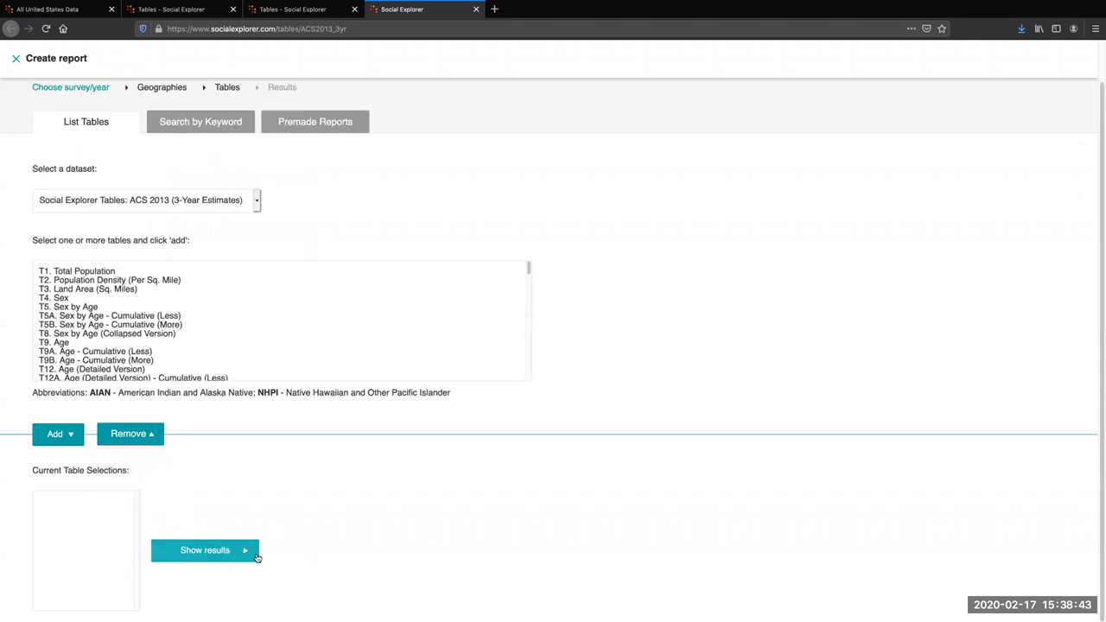
{"action": "mouse_move", "coordinate": [530, 266]}
{"action": "left_mouse_down"}
{"action": "mouse_move", "coordinate": [527, 342]}
{"action": "mouse_move", "coordinate": [527, 262]}
{"action": "left_mouse_up"}
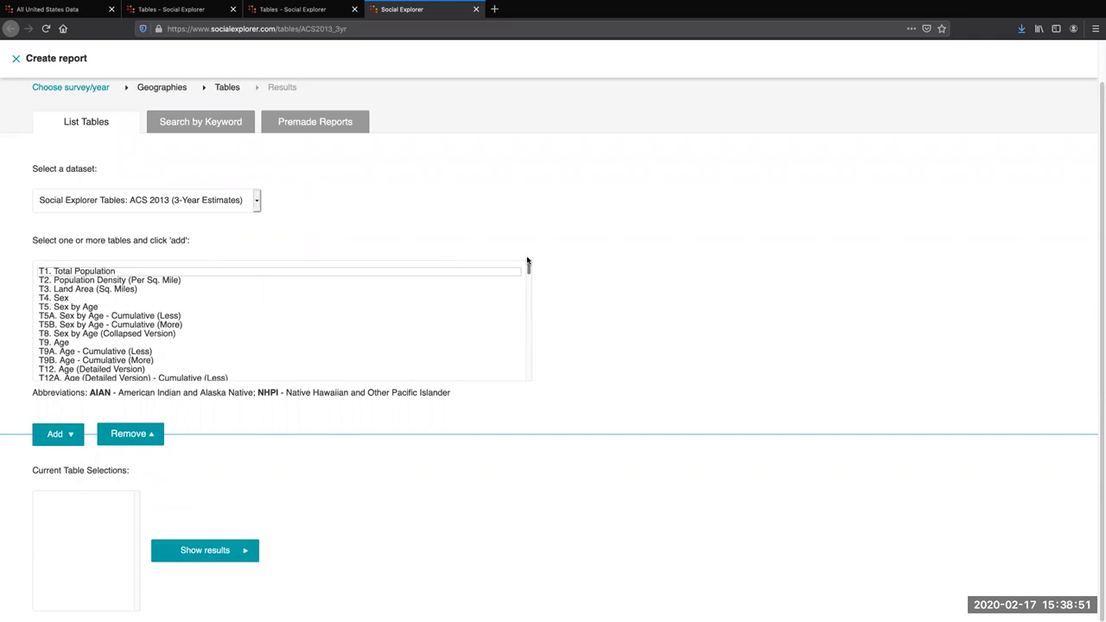
{"action": "scroll", "coordinate": [510, 316], "scroll_direction": "up", "scroll_amount": 1}
{"action": "left_click_drag", "start_coordinate": [526, 312], "coordinate": [528, 329]}
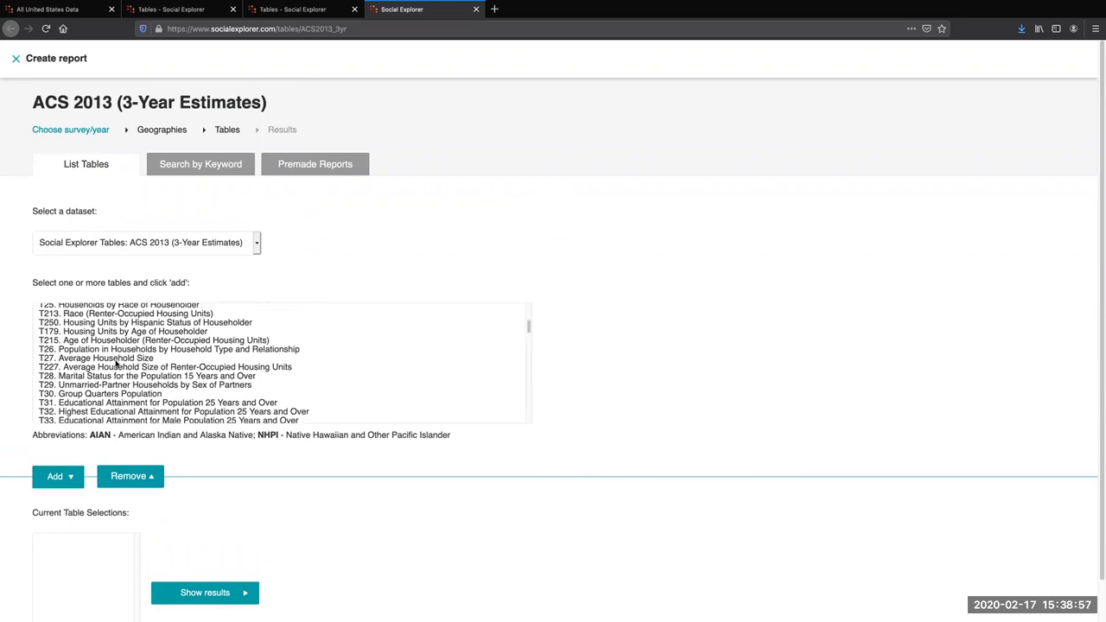
{"action": "left_click", "coordinate": [115, 359]}
{"action": "left_click", "coordinate": [55, 476]}
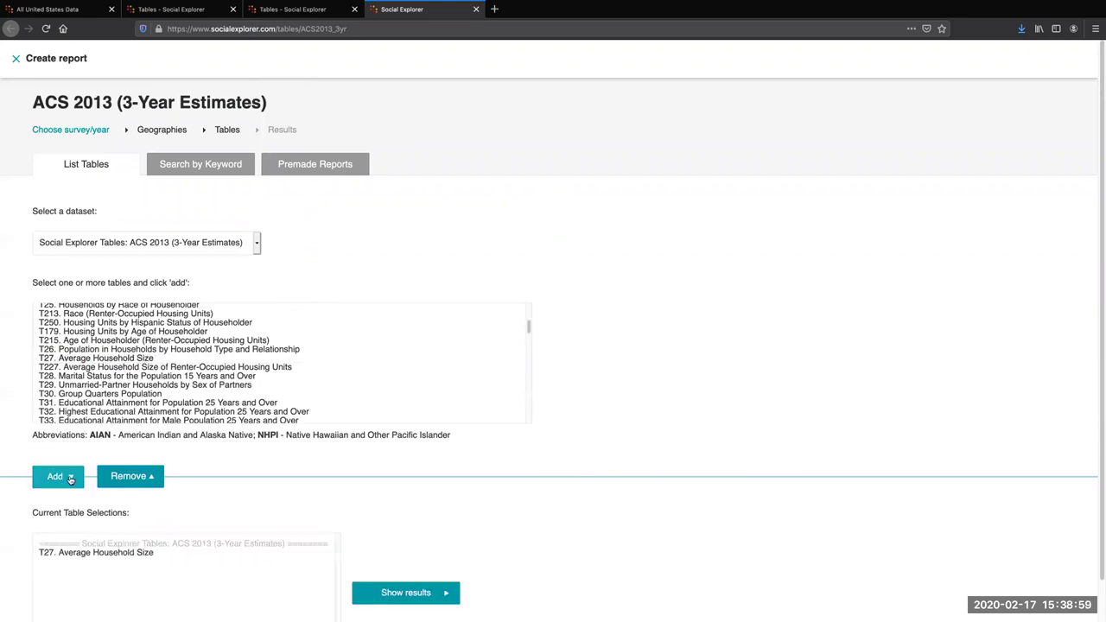
Step: Add T73. Average Family Income (In 2013 Inflation Adjusted Dollars) to the table selections and show the results
{"action": "left_click_drag", "start_coordinate": [529, 327], "coordinate": [529, 358]}
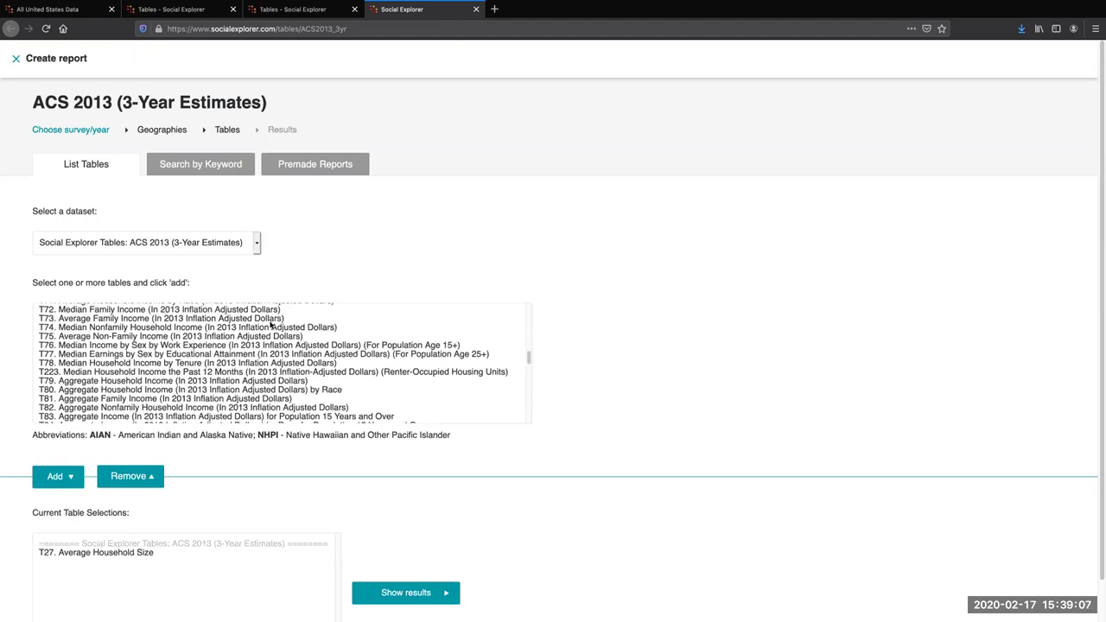
{"action": "left_click", "coordinate": [153, 319]}
{"action": "left_click", "coordinate": [54, 477]}
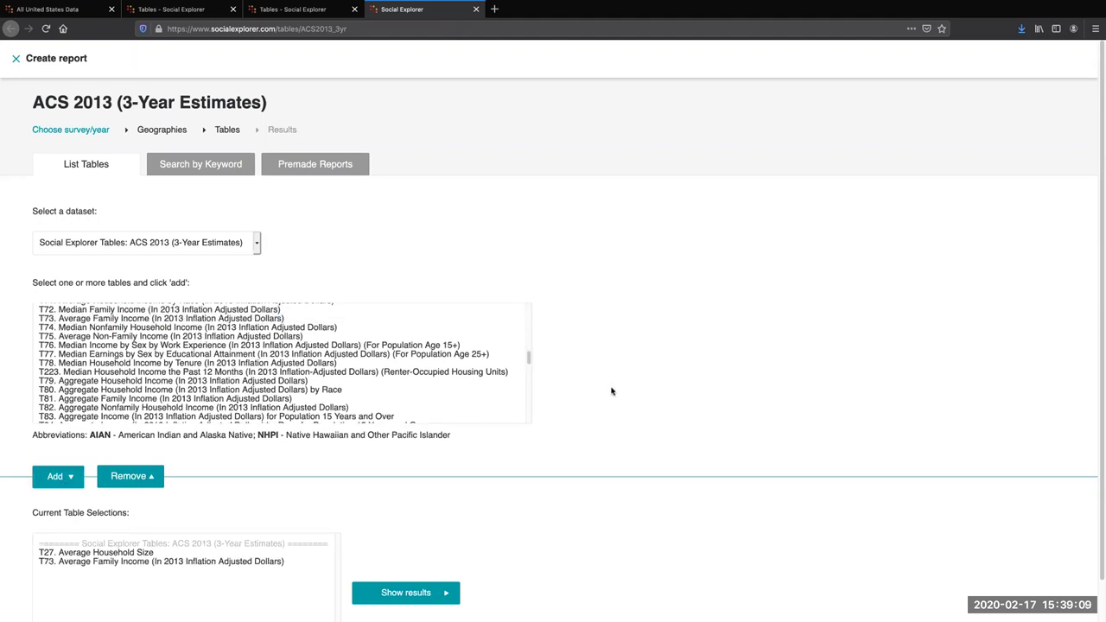
{"action": "left_click", "coordinate": [424, 593]}
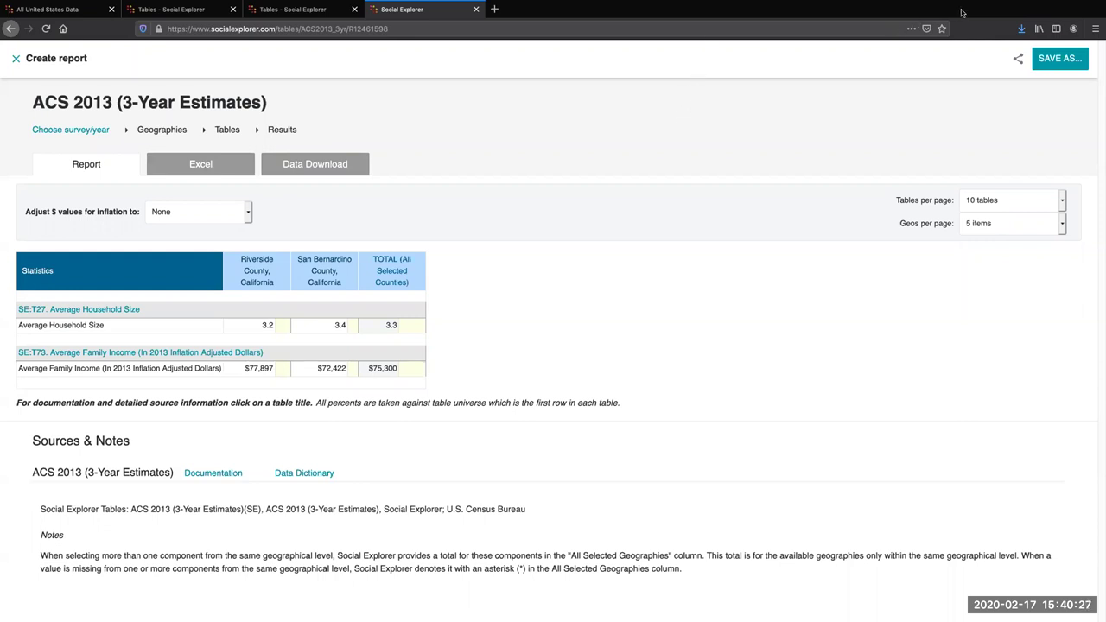
Step: Open the John M. Pfau Library website in a new browser tab and go to its Library Guides
{"action": "left_click", "coordinate": [495, 10]}
{"action": "left_click", "coordinate": [369, 170]}
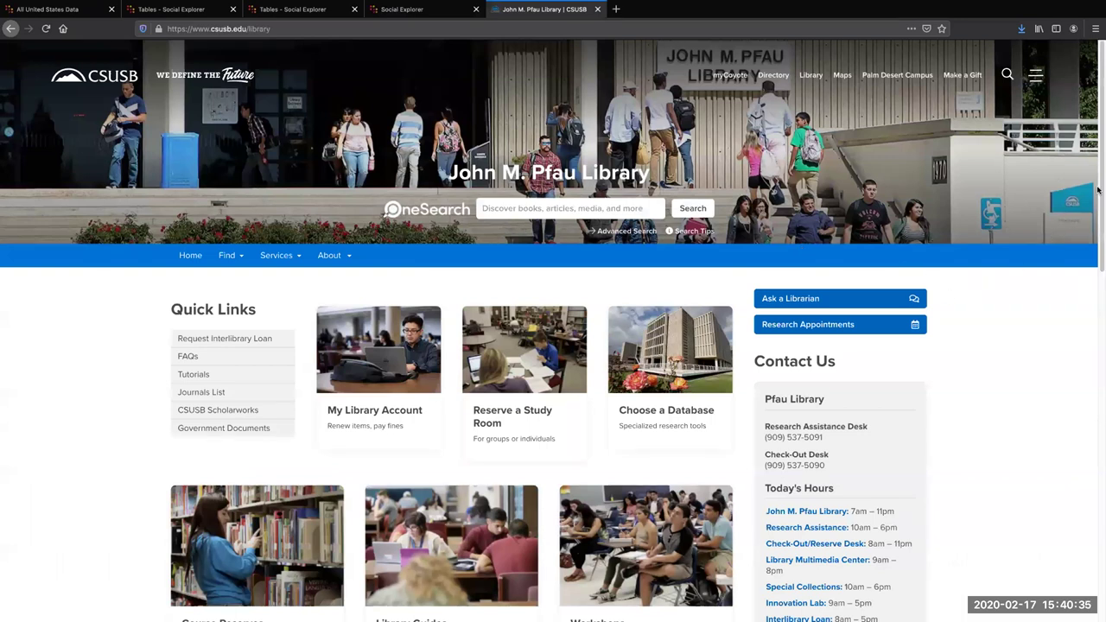
{"action": "scroll", "coordinate": [1099, 226], "scroll_direction": "down", "scroll_amount": 3}
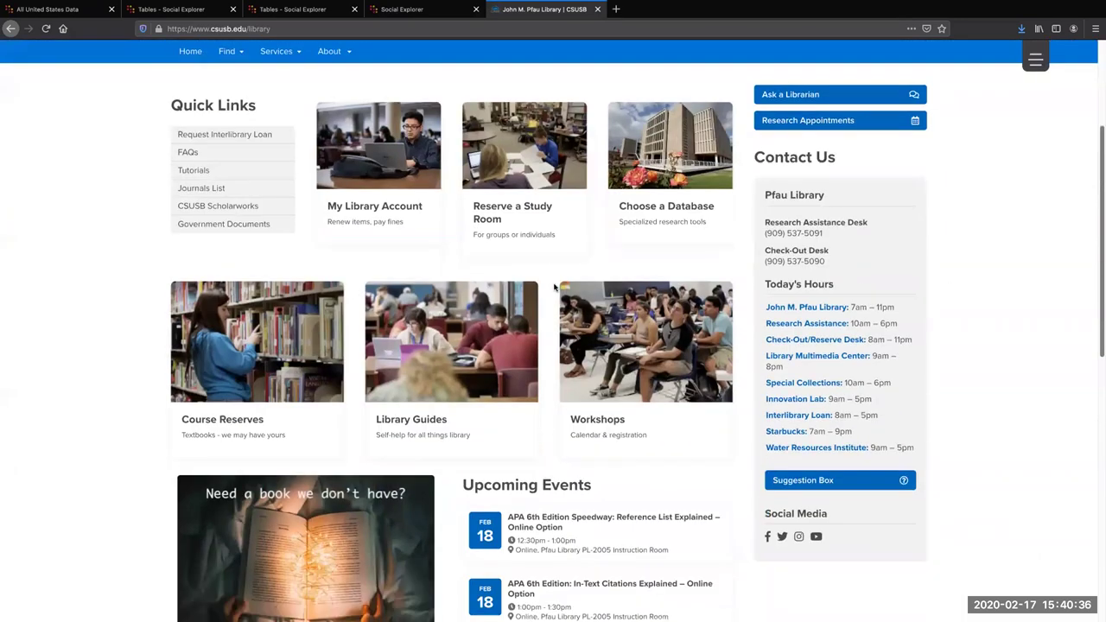
{"action": "left_click", "coordinate": [452, 367]}
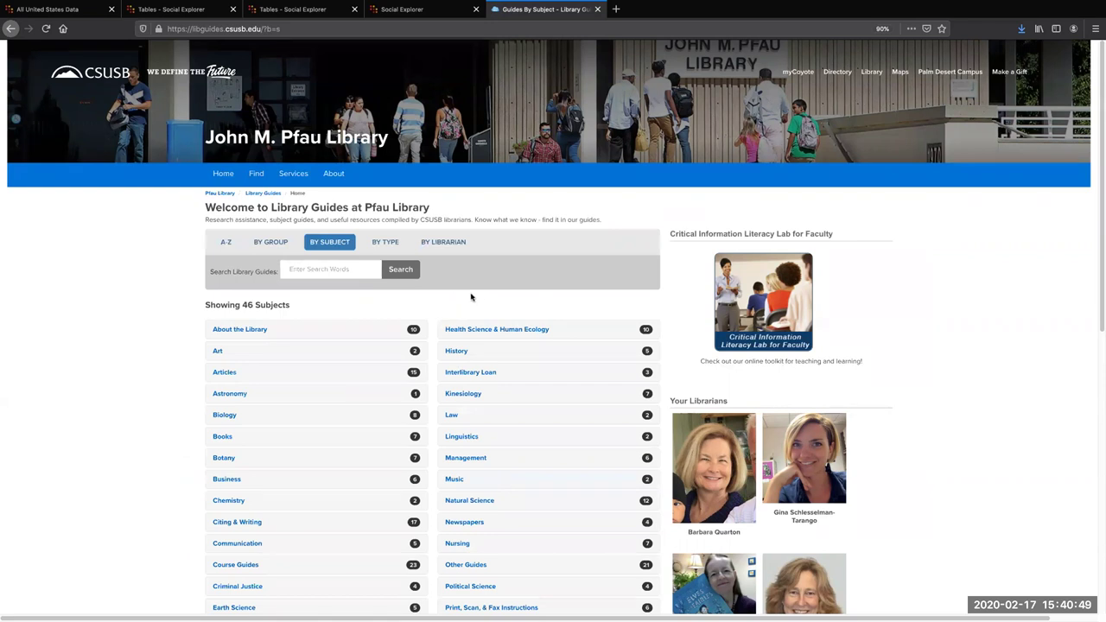
Step: Search the library guides for "social explorer" and open the Social Explorer guide
{"action": "left_click", "coordinate": [307, 271]}
{"action": "type", "text": "social exp"}
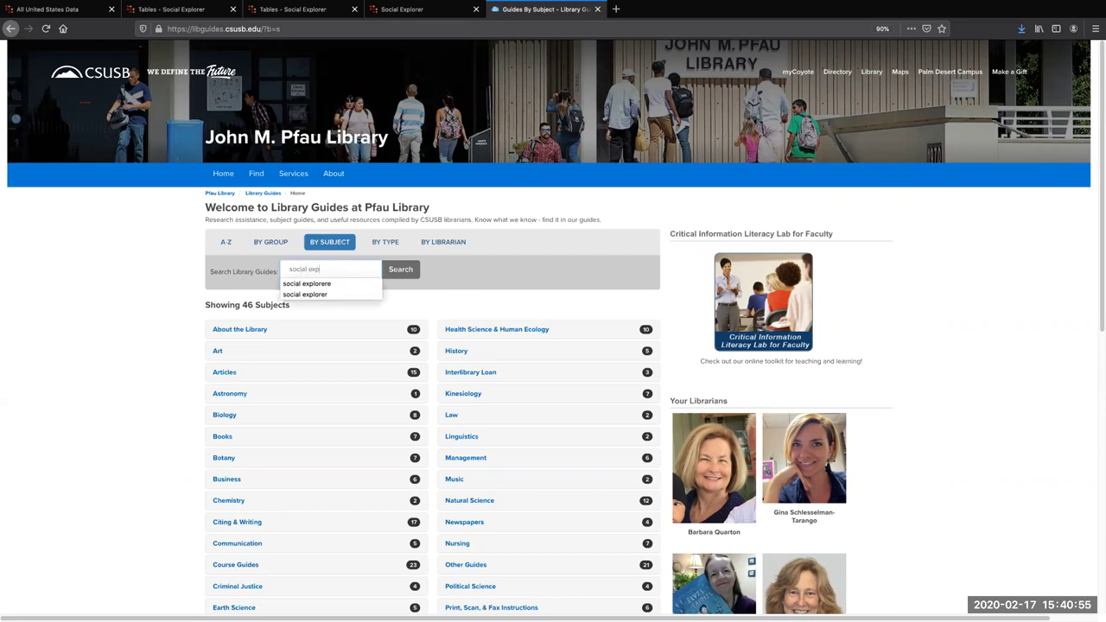
{"action": "type", "text": "lorer"}
{"action": "key", "text": "Return"}
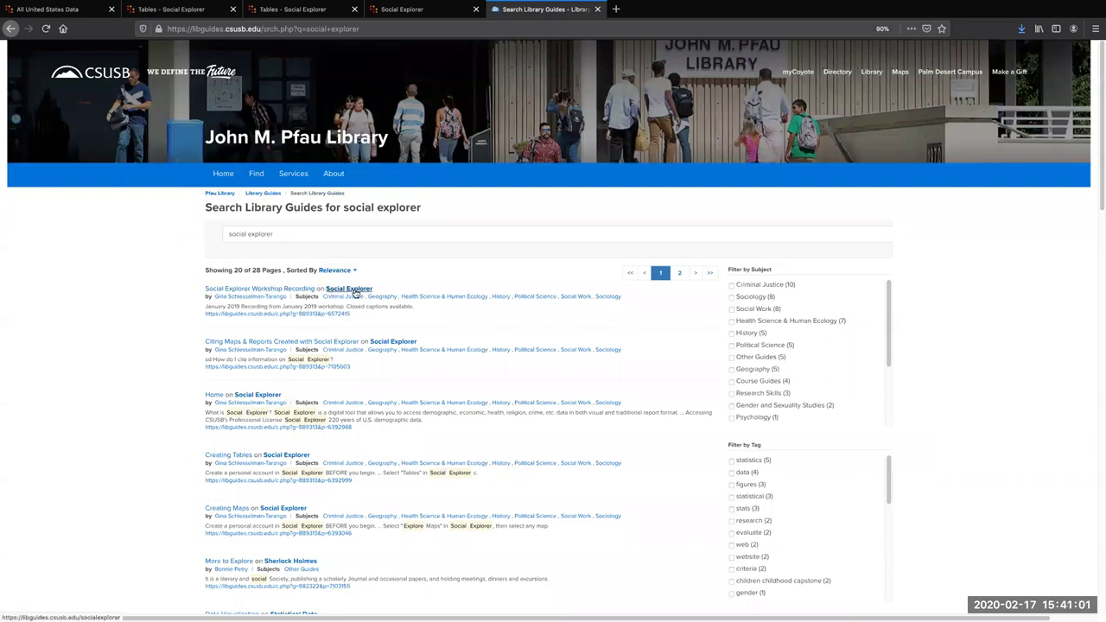
{"action": "left_click", "coordinate": [350, 290]}
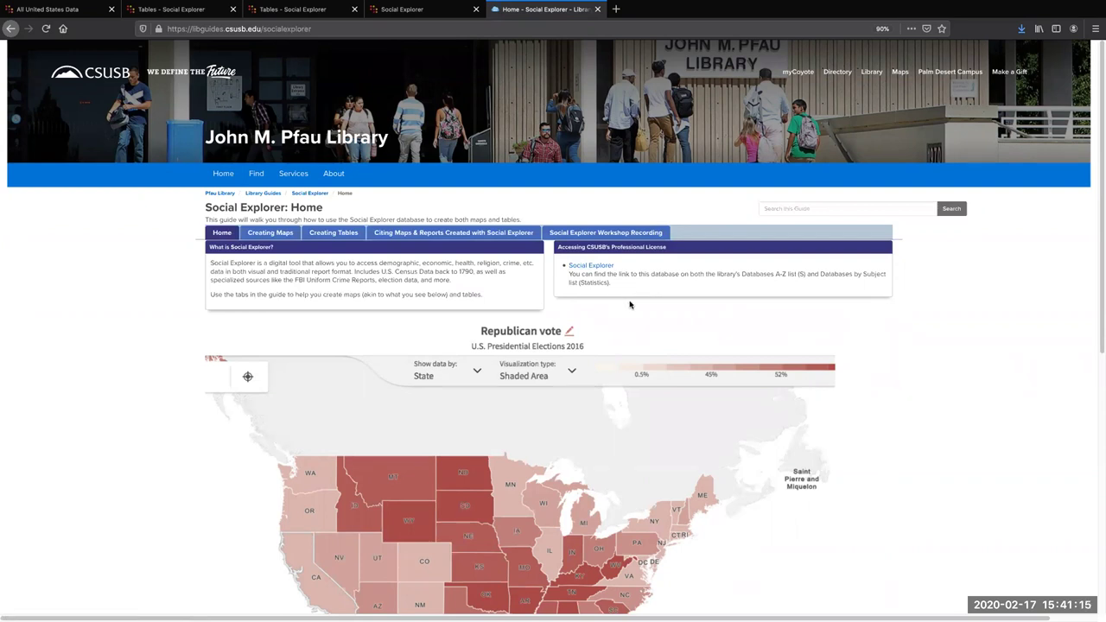
Step: Look over the Social Explorer guide's home page and its Creating Maps instructions
{"action": "scroll", "coordinate": [622, 342], "scroll_direction": "down", "scroll_amount": 5}
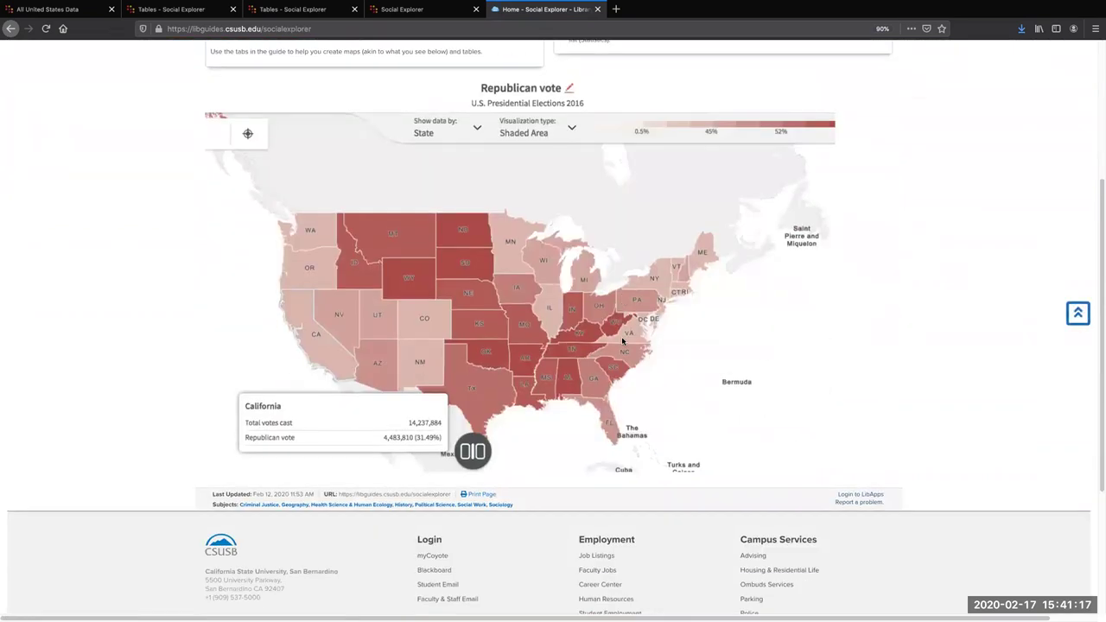
{"action": "scroll", "coordinate": [622, 341], "scroll_direction": "up", "scroll_amount": 5}
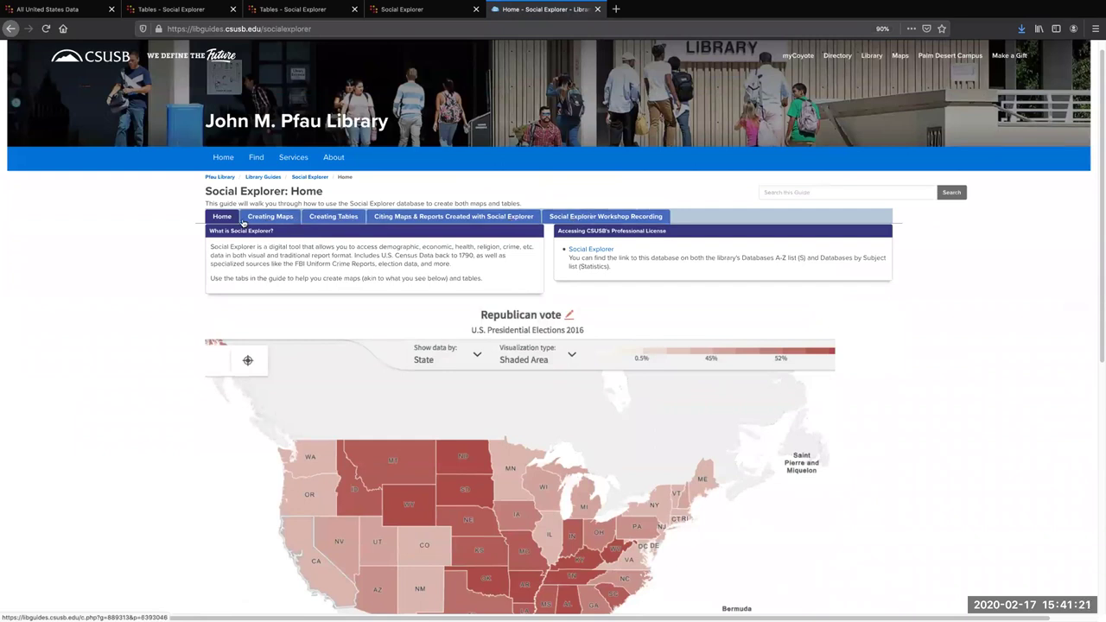
{"action": "left_click", "coordinate": [262, 220]}
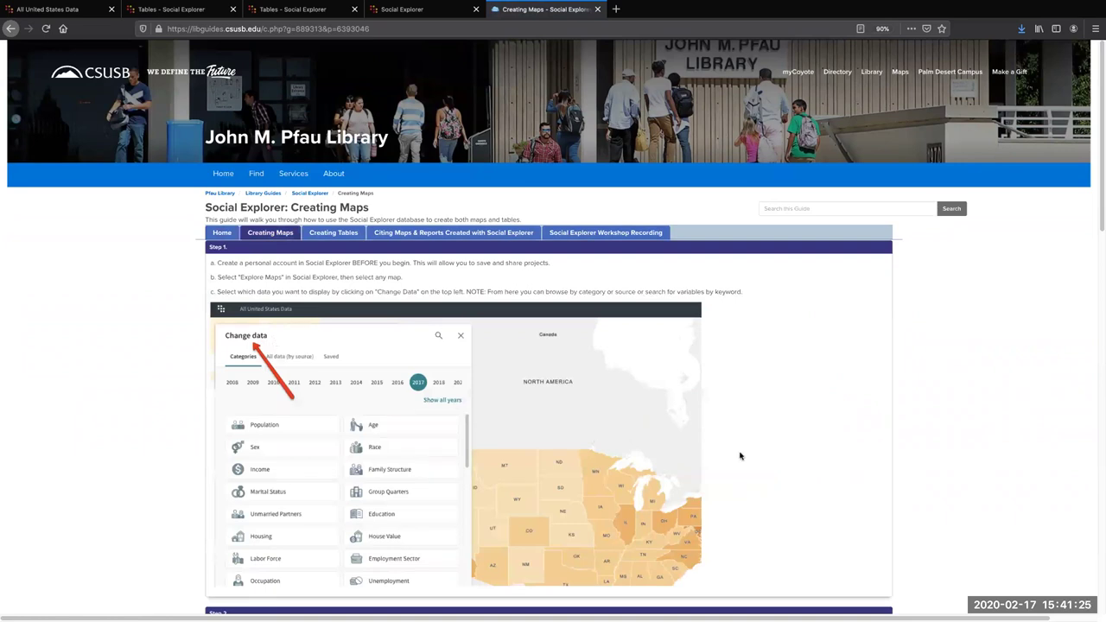
{"action": "scroll", "coordinate": [740, 455], "scroll_direction": "down", "scroll_amount": 10}
{"action": "scroll", "coordinate": [738, 455], "scroll_direction": "down", "scroll_amount": 7}
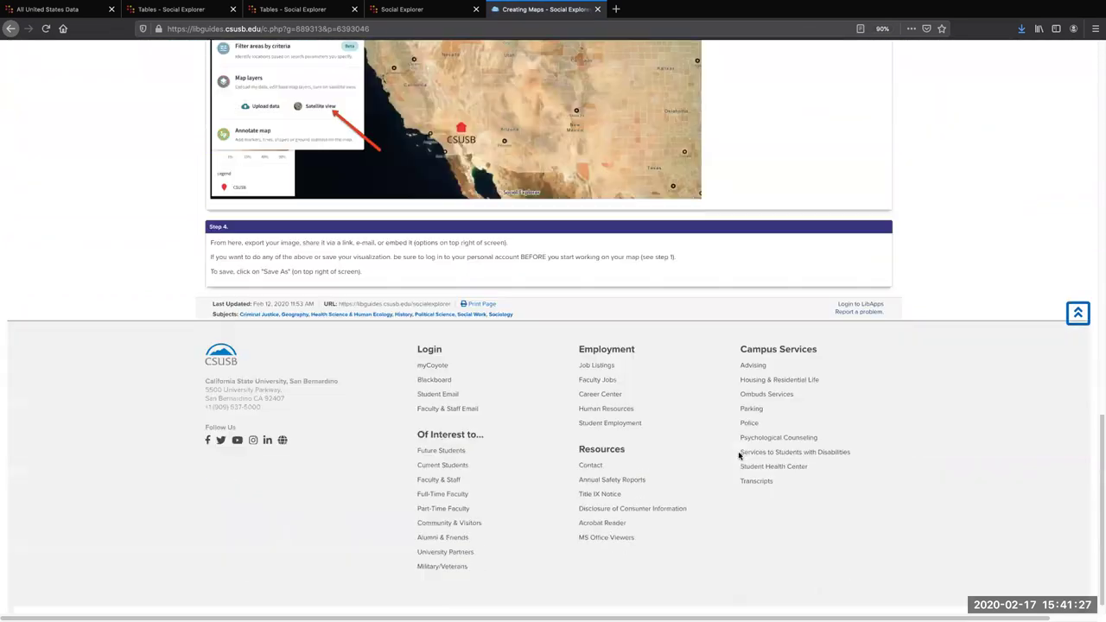
{"action": "scroll", "coordinate": [739, 455], "scroll_direction": "up", "scroll_amount": 15}
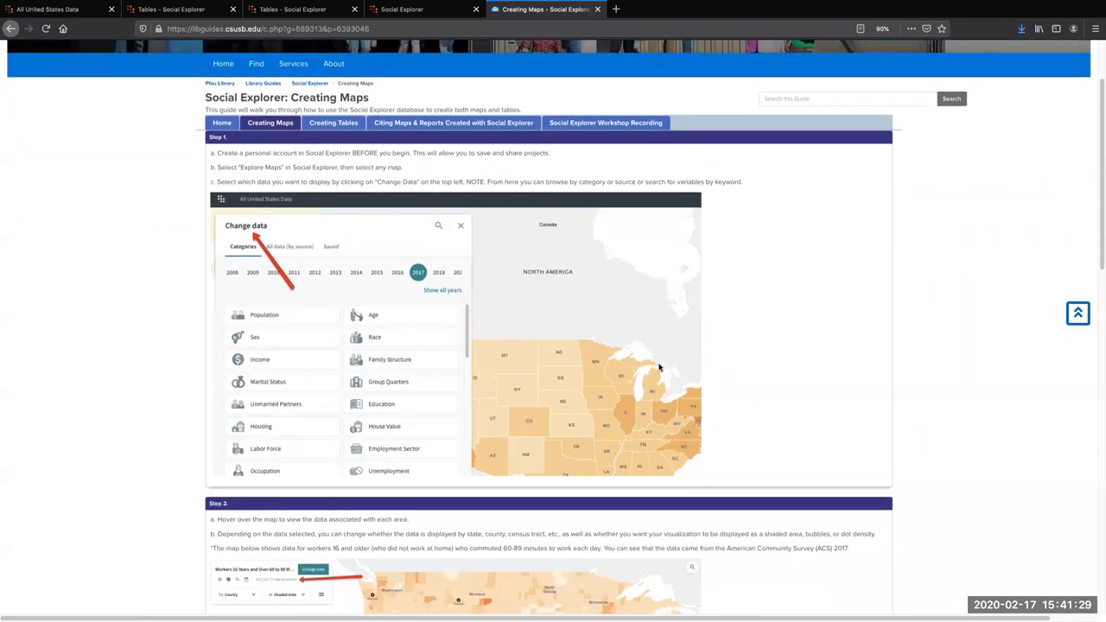
Step: Open the guide's Creating Tables page and review its steps and sample county health report
{"action": "left_click", "coordinate": [325, 124]}
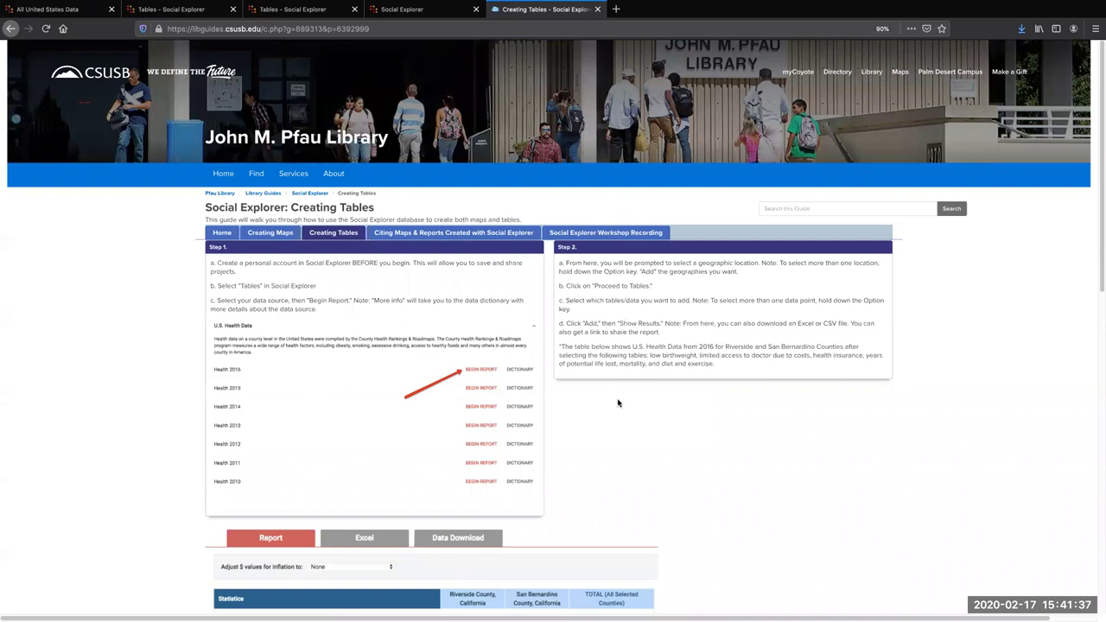
{"action": "scroll", "coordinate": [617, 403], "scroll_direction": "down", "scroll_amount": 5}
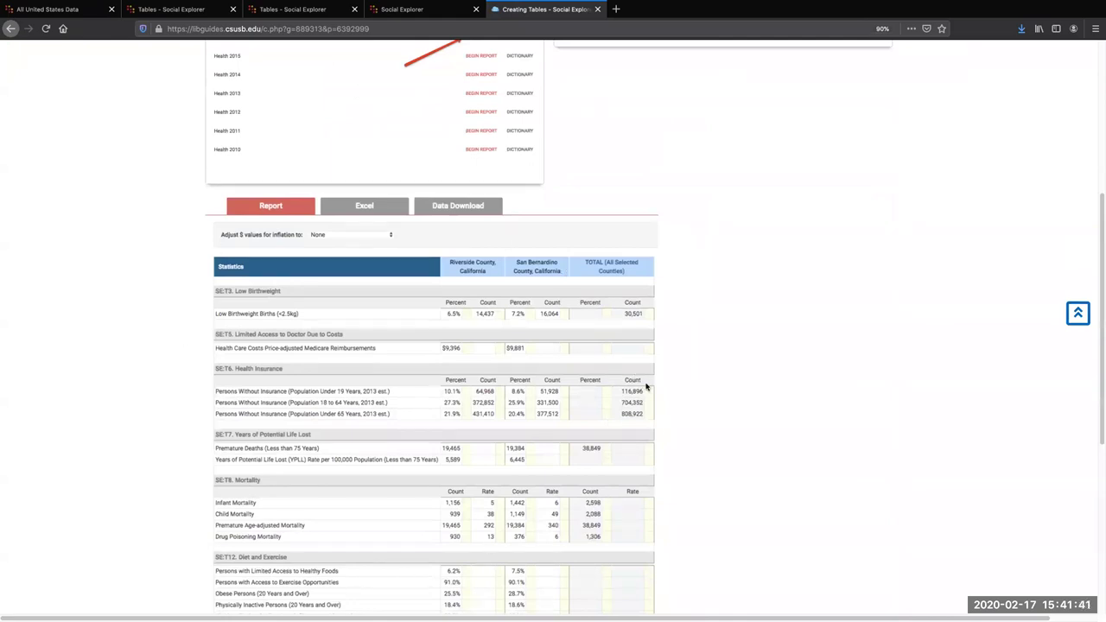
Step: Examine the sample 2016 health report for Riverside and San Bernardino Counties in the Creating Tables guide
{"action": "scroll", "coordinate": [646, 388], "scroll_direction": "up", "scroll_amount": 1}
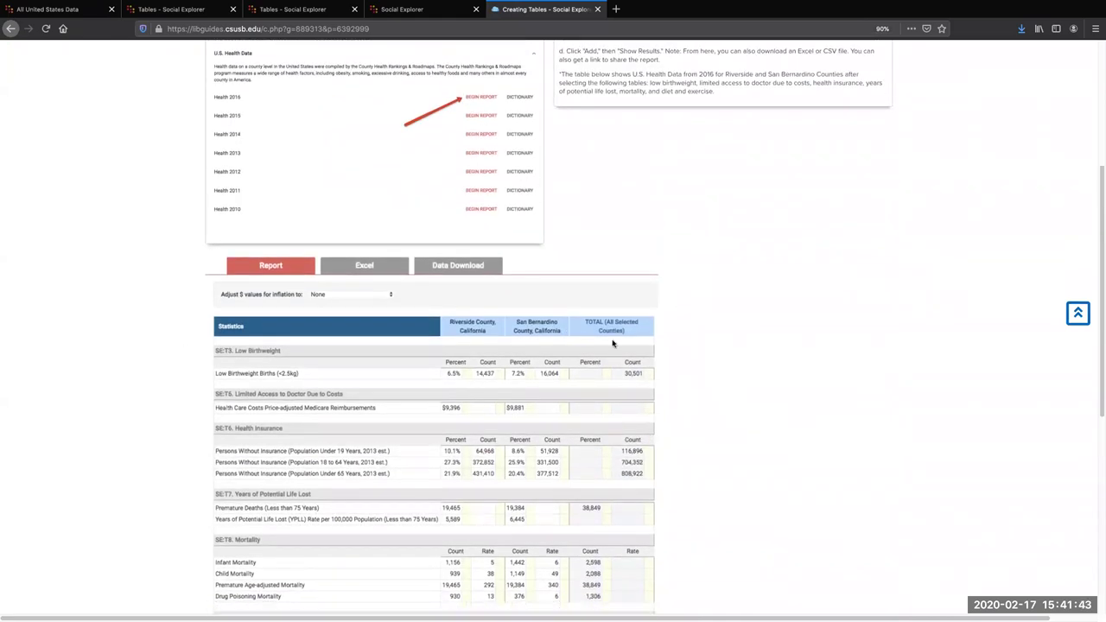
{"action": "scroll", "coordinate": [613, 343], "scroll_direction": "down", "scroll_amount": 1}
{"action": "scroll", "coordinate": [701, 353], "scroll_direction": "down", "scroll_amount": 1}
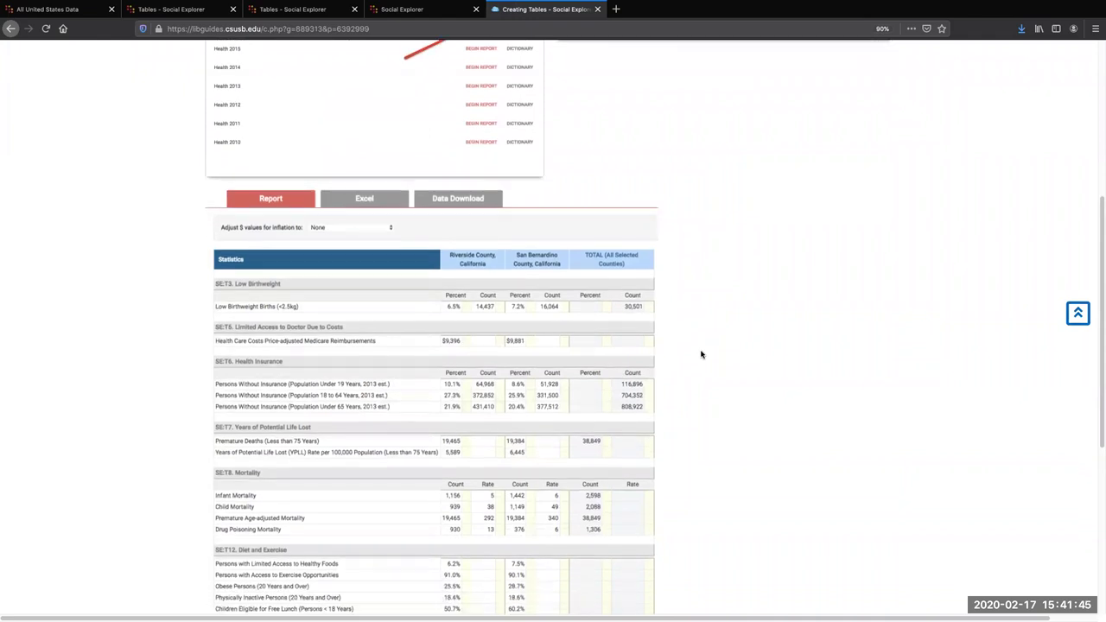
{"action": "scroll", "coordinate": [701, 354], "scroll_direction": "down", "scroll_amount": 1}
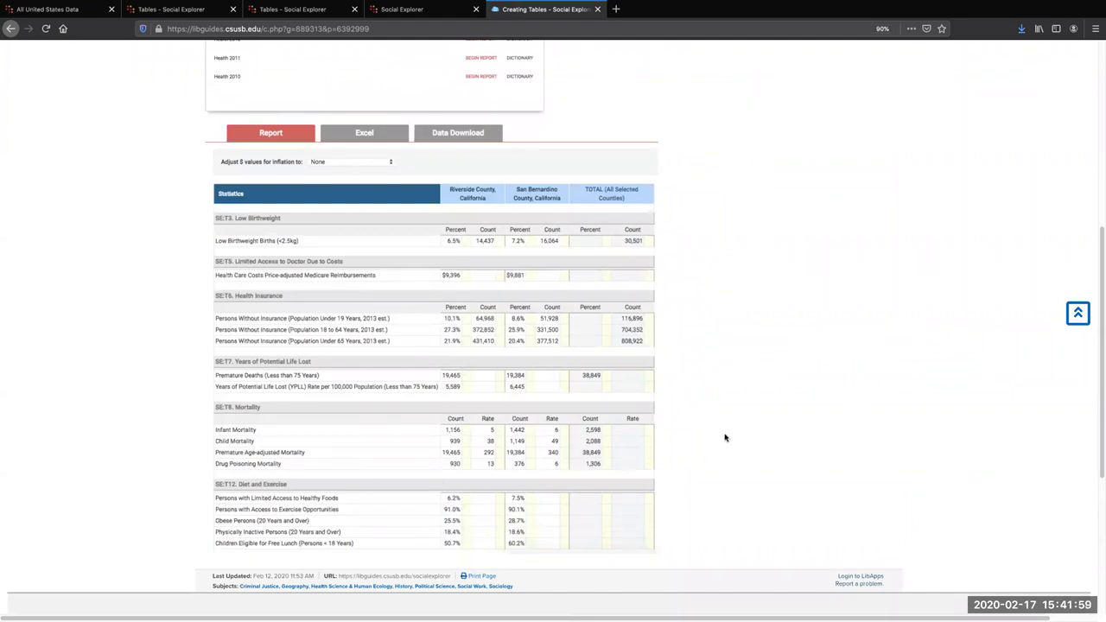
{"action": "scroll", "coordinate": [724, 437], "scroll_direction": "down", "scroll_amount": 1}
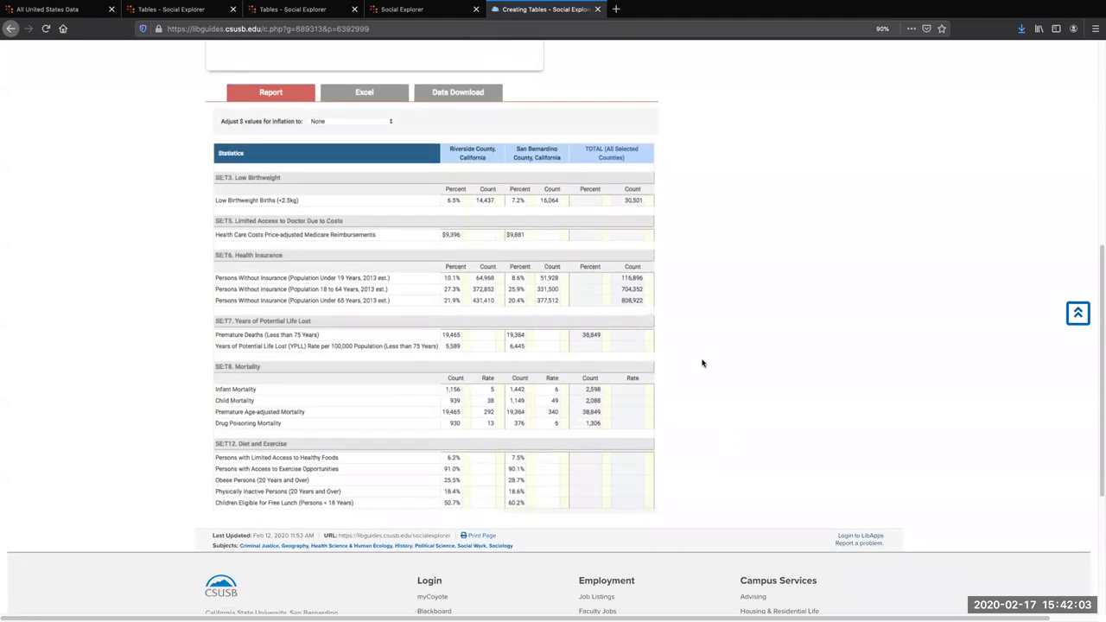
{"action": "scroll", "coordinate": [701, 362], "scroll_direction": "up", "scroll_amount": 8}
{"action": "scroll", "coordinate": [701, 363], "scroll_direction": "up", "scroll_amount": 2}
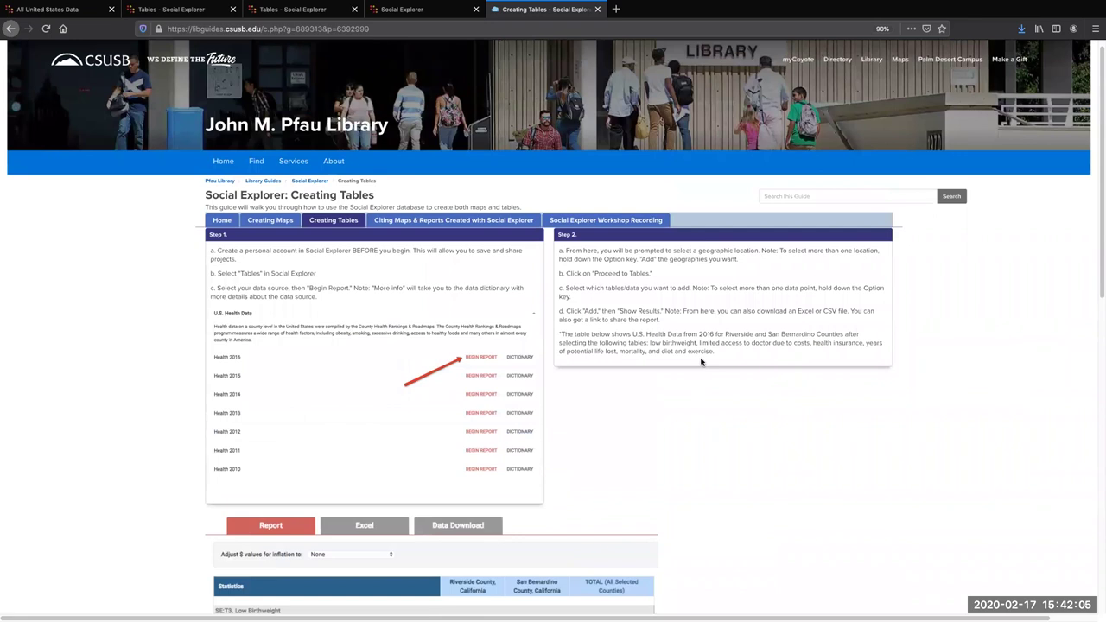
Step: Open the guide's citation page and review the Chicago, MLA and APA formats in its linked Help Center article, closing the article when done
{"action": "left_click", "coordinate": [460, 237]}
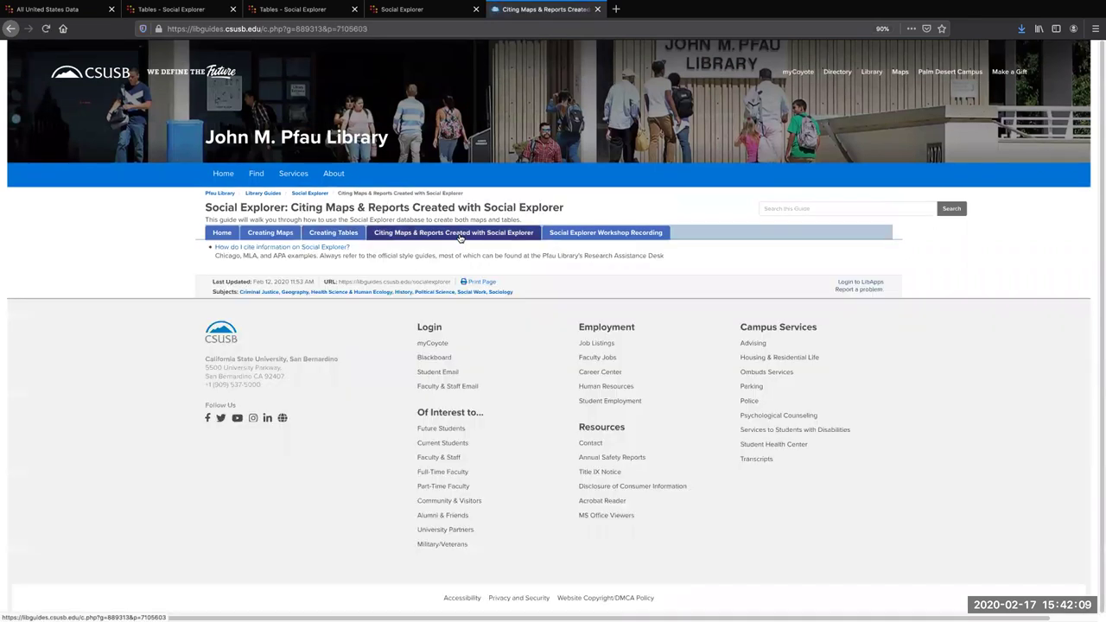
{"action": "left_click", "coordinate": [310, 248]}
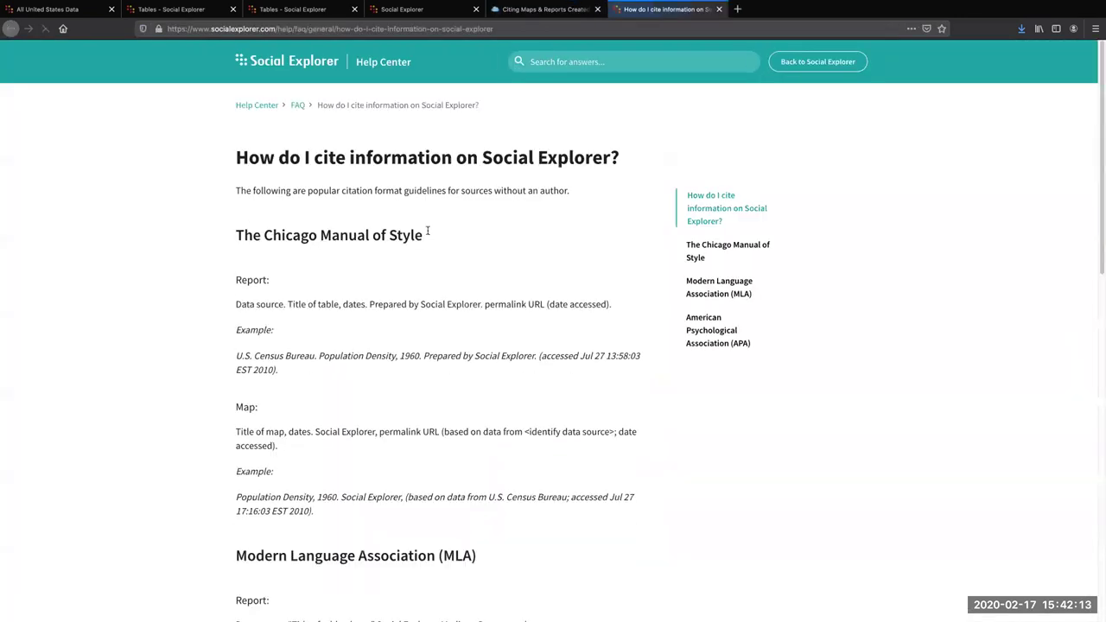
{"action": "scroll", "coordinate": [612, 517], "scroll_direction": "down", "scroll_amount": 5}
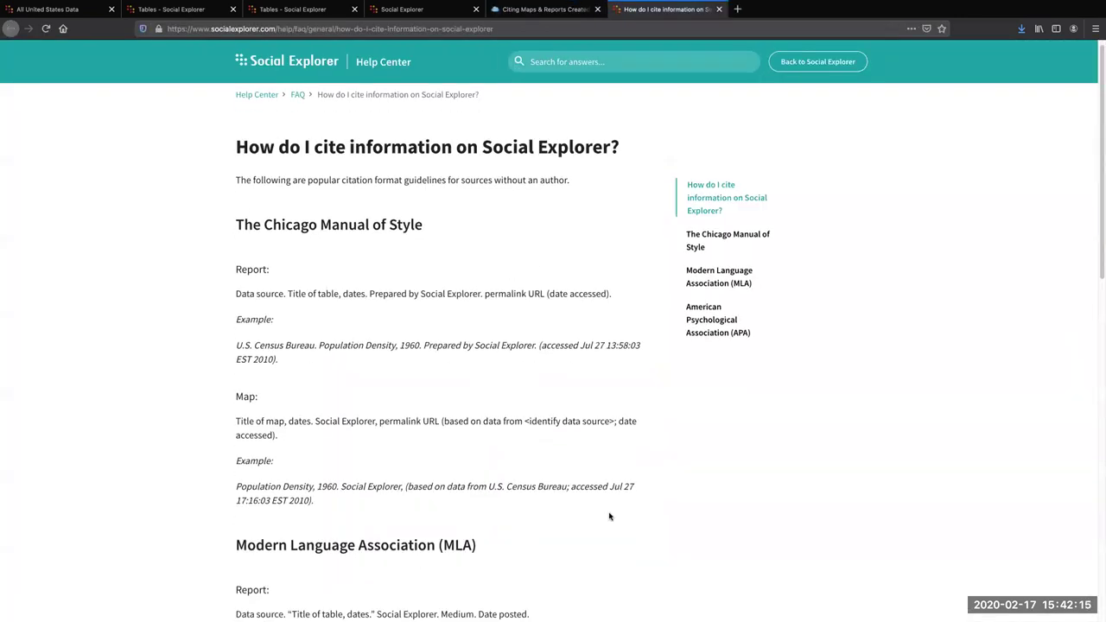
{"action": "scroll", "coordinate": [612, 517], "scroll_direction": "down", "scroll_amount": 5}
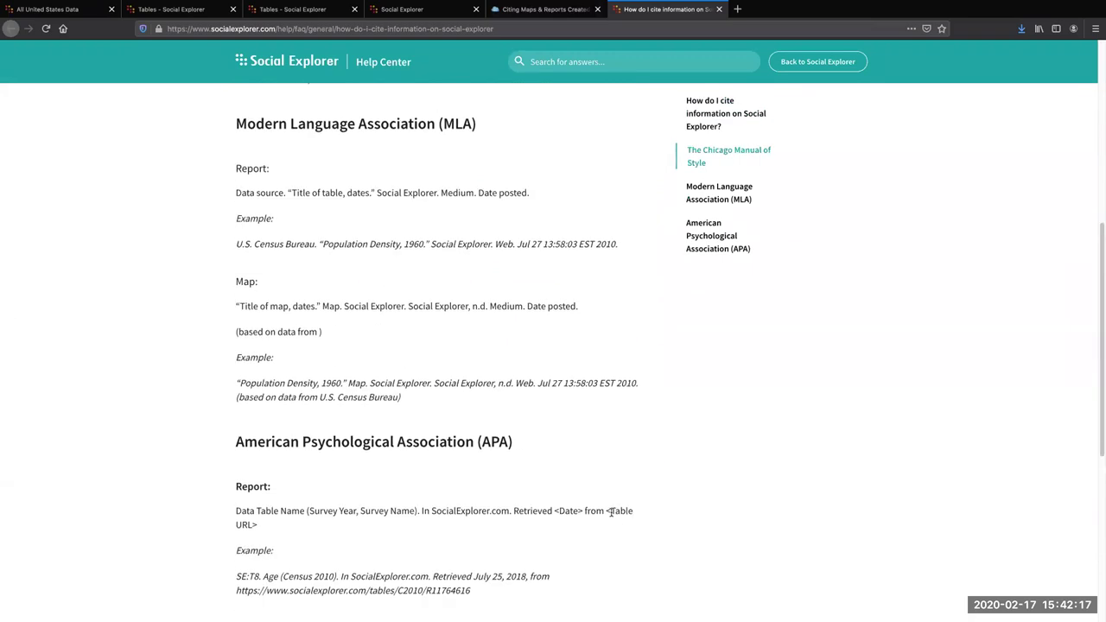
{"action": "scroll", "coordinate": [612, 512], "scroll_direction": "up", "scroll_amount": 10}
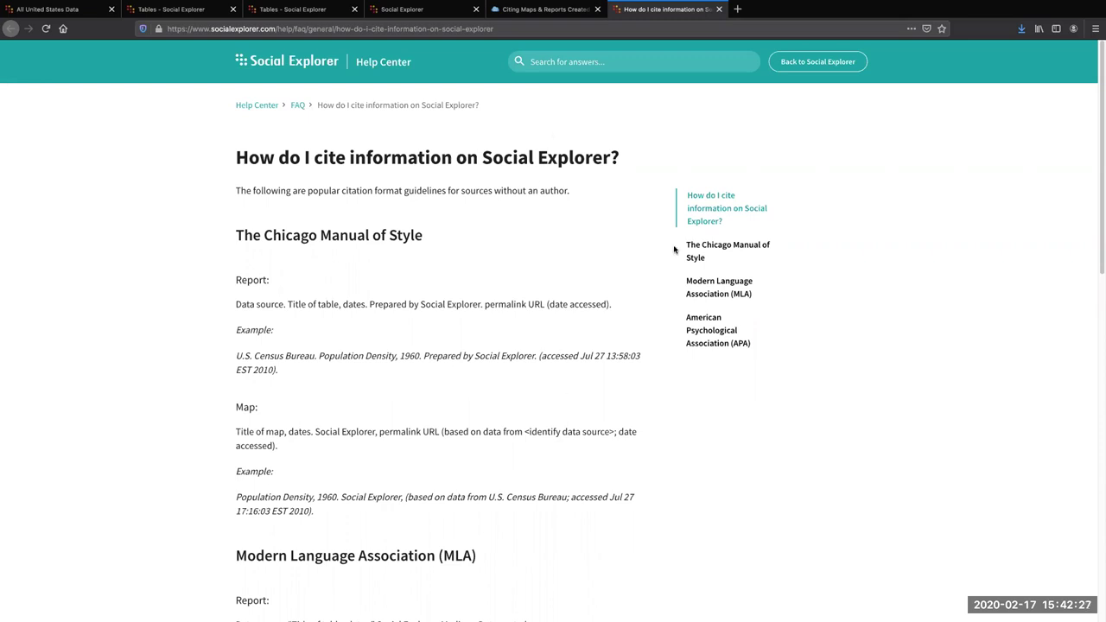
{"action": "left_click", "coordinate": [719, 10]}
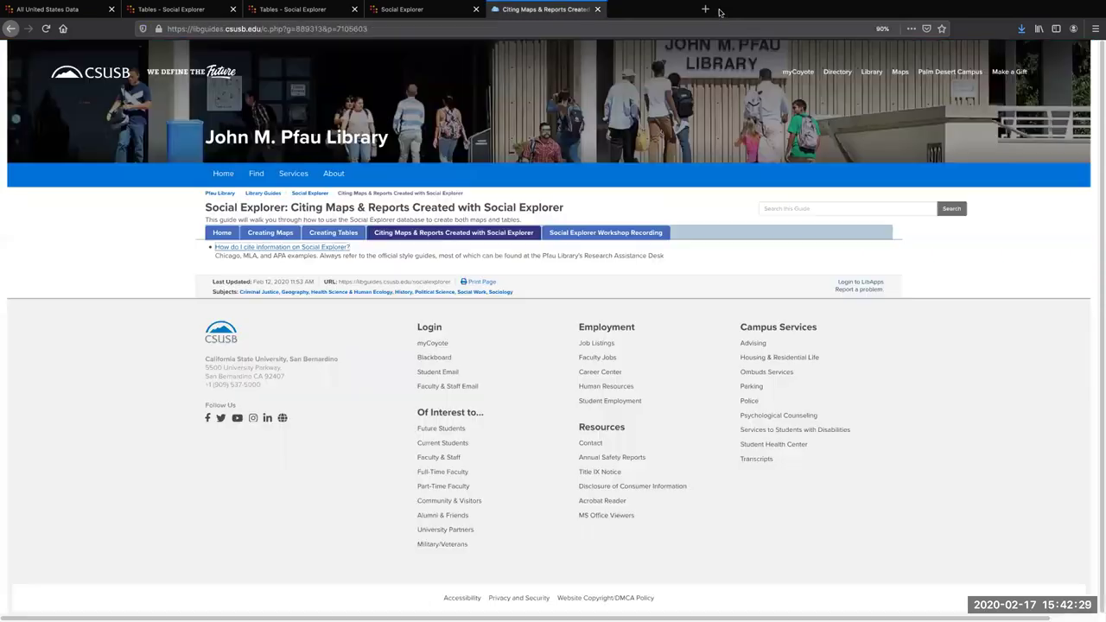
Step: View the guide's Social Explorer Workshop Recording page and return to the guide's home page
{"action": "left_click", "coordinate": [609, 235]}
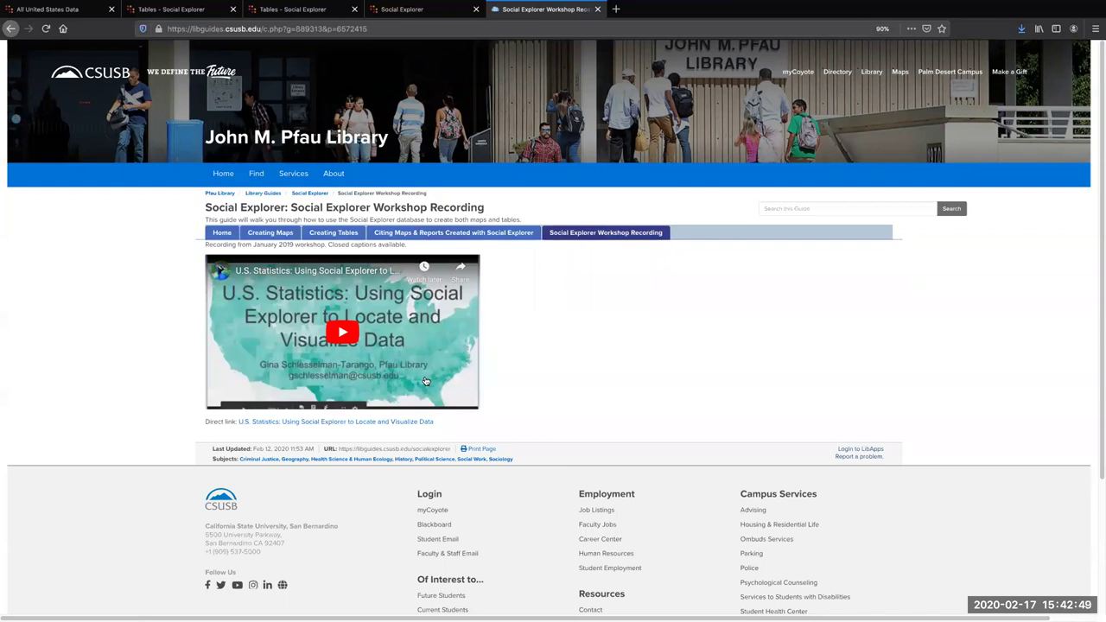
{"action": "left_click", "coordinate": [225, 234]}
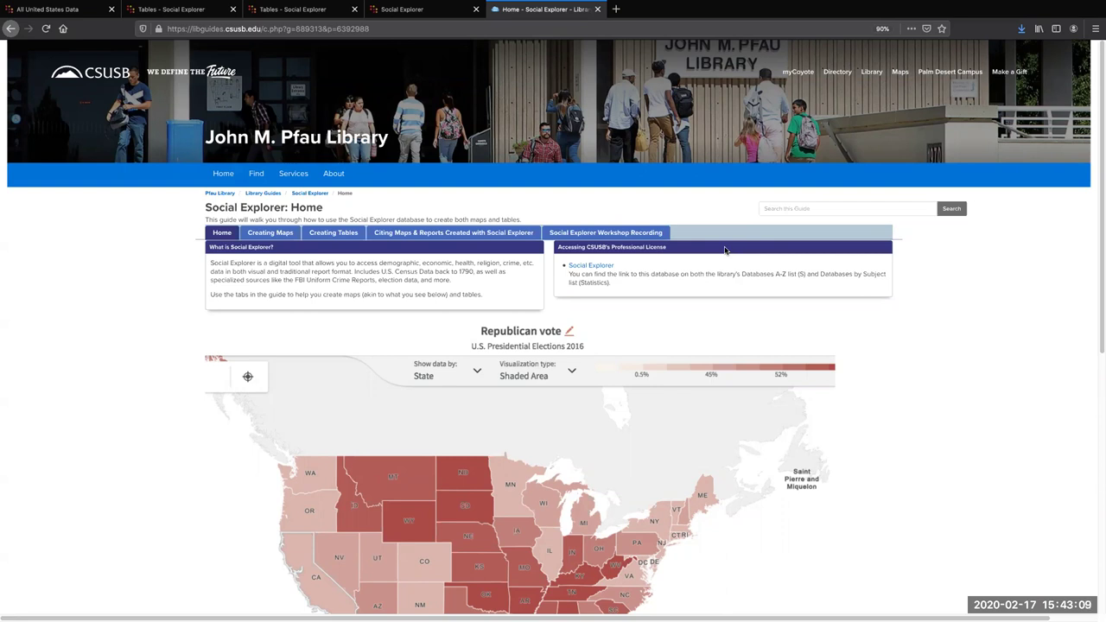
{"action": "left_click", "coordinate": [577, 236]}
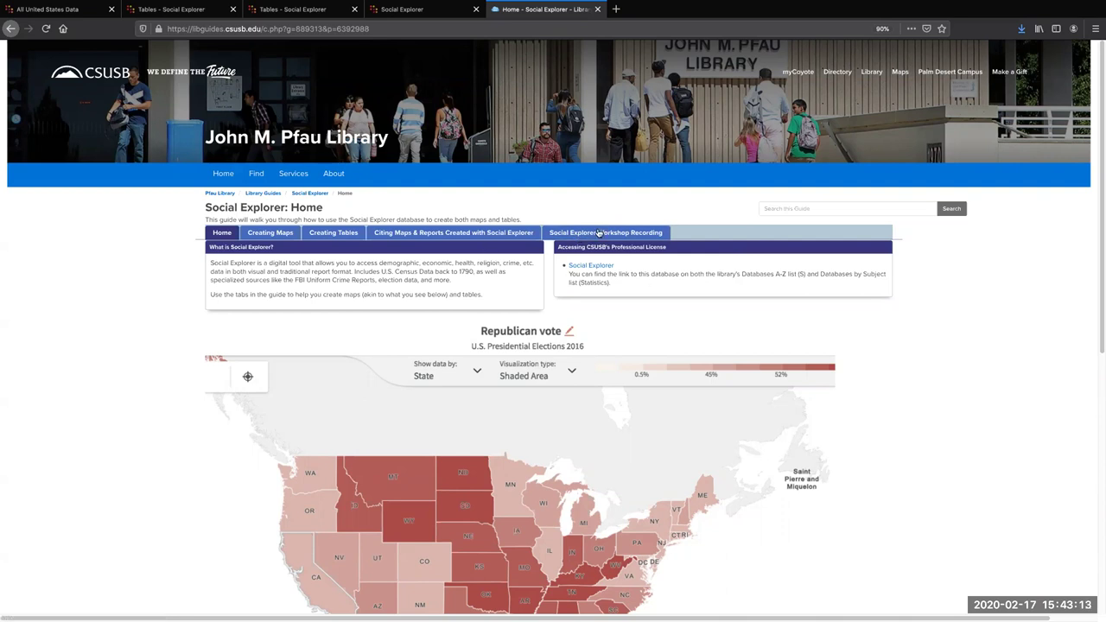